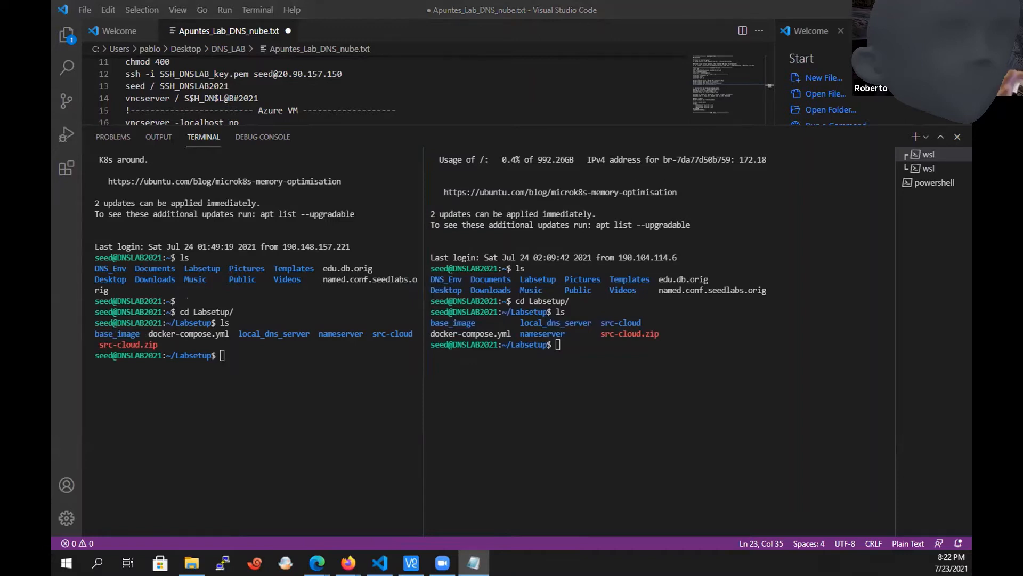
{"action": "key", "text": "alt+F4"}
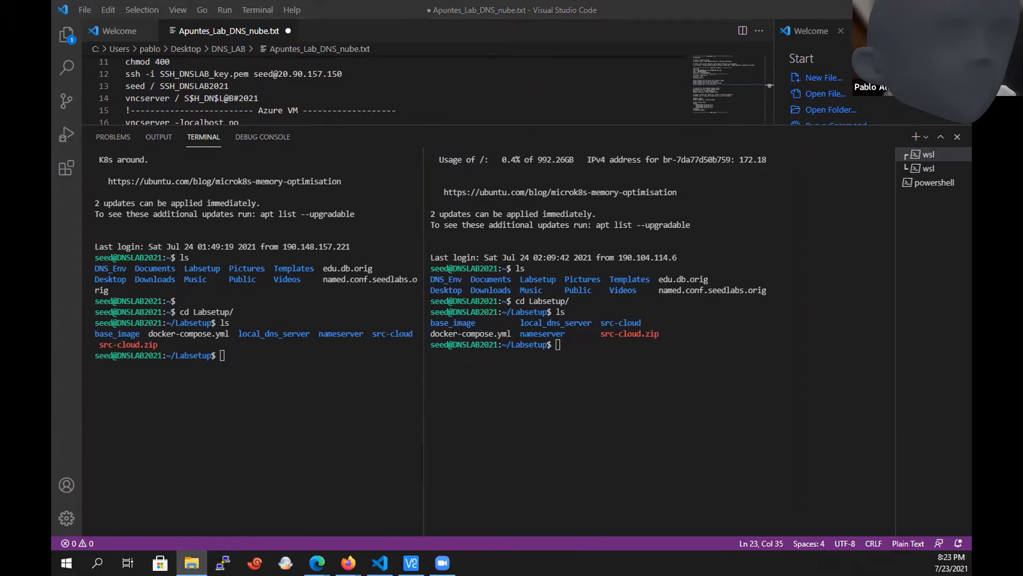
{"action": "left_click", "coordinate": [558, 345]}
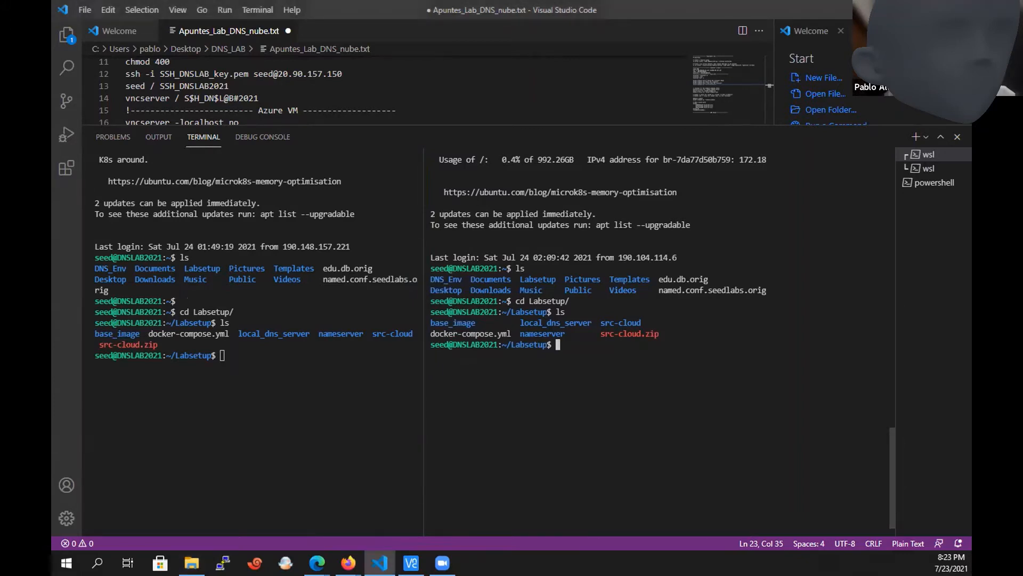
{"action": "key", "text": "alt+Tab"}
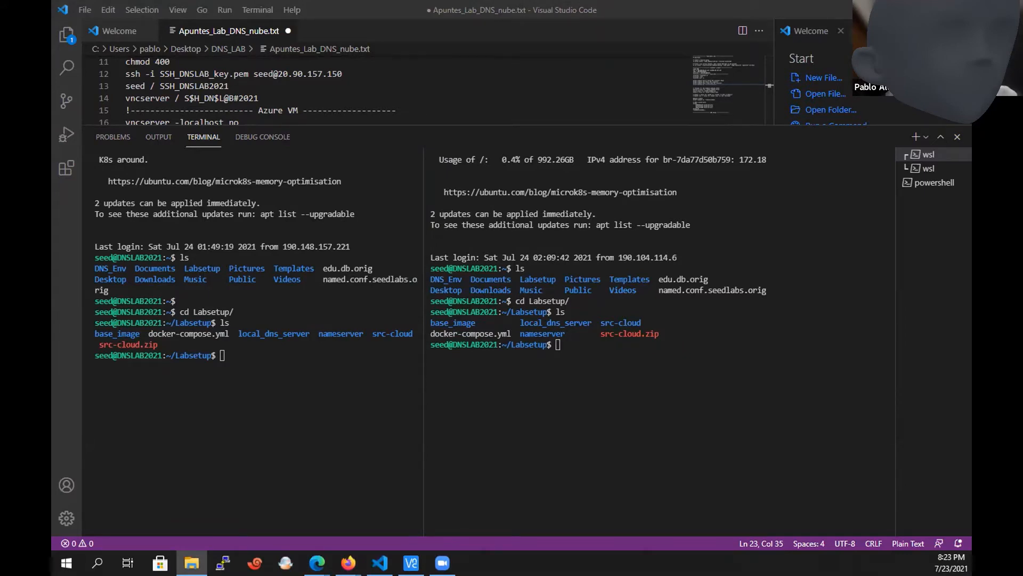
{"action": "key", "text": "alt+Tab"}
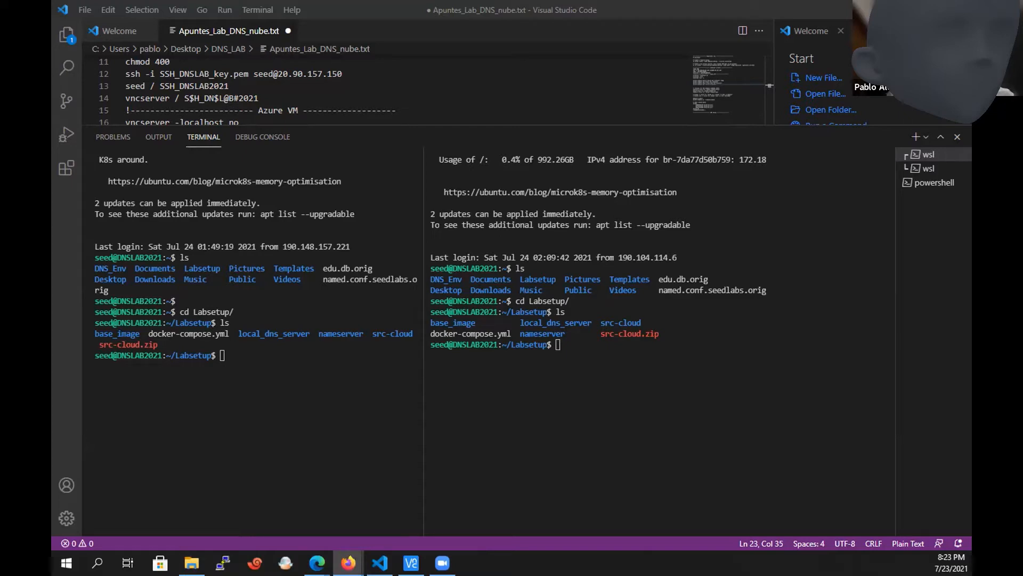
{"action": "key", "text": "alt+Tab"}
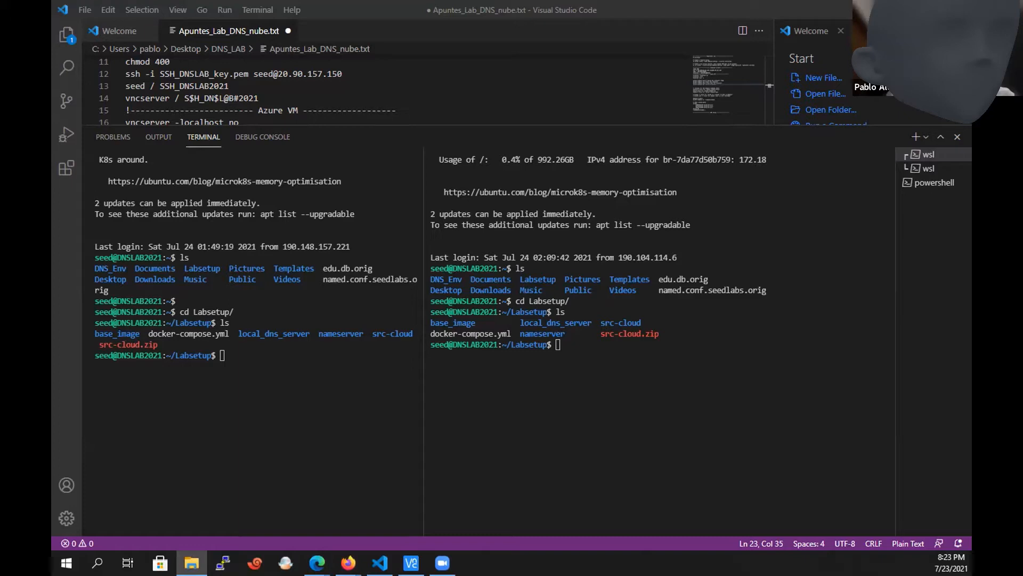
{"action": "key", "text": "alt+Tab"}
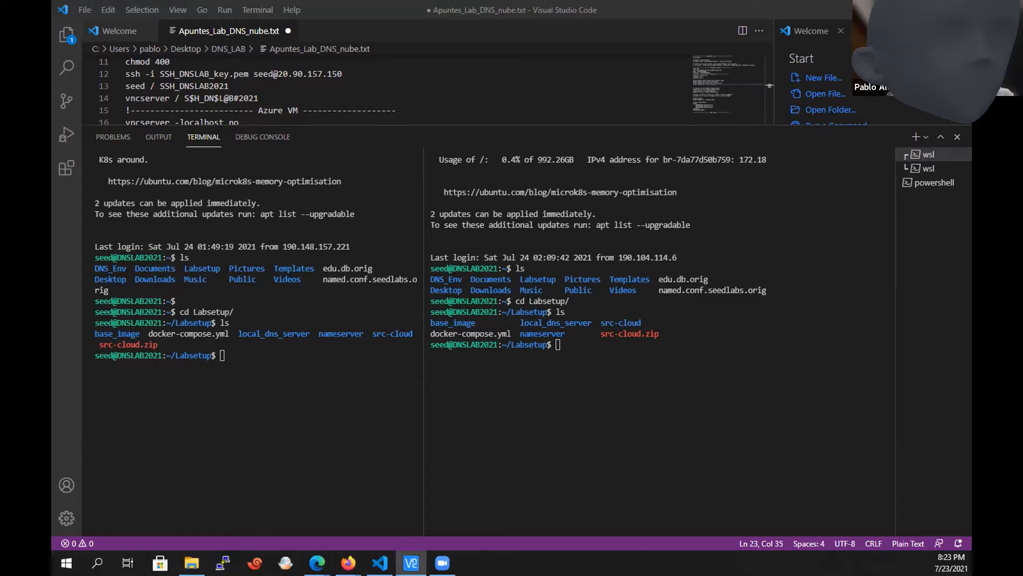
{"action": "key", "text": "alt+Tab"}
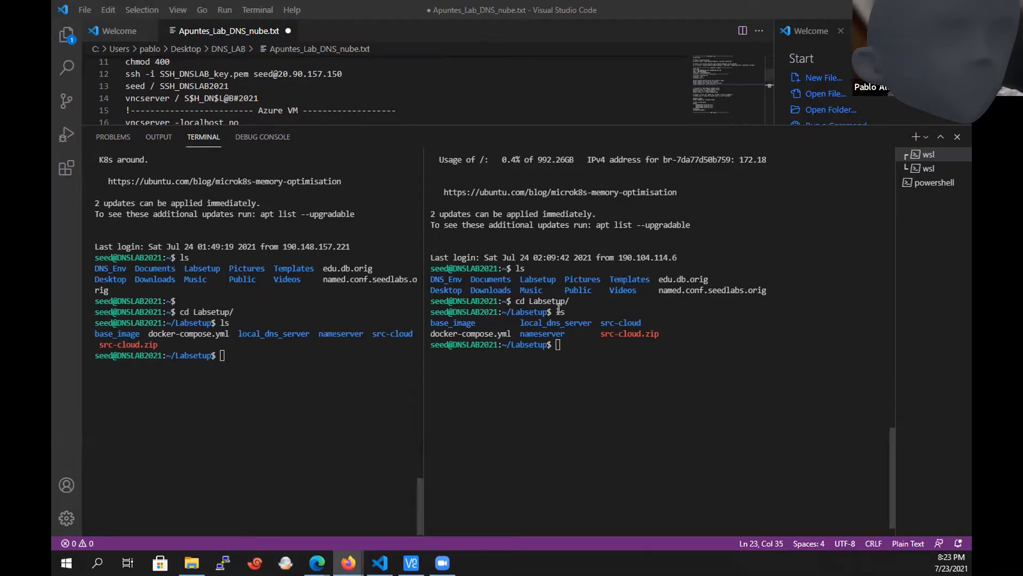
List the contents of the Labsetup directory in the second terminal session.
{"action": "left_click", "coordinate": [588, 355]}
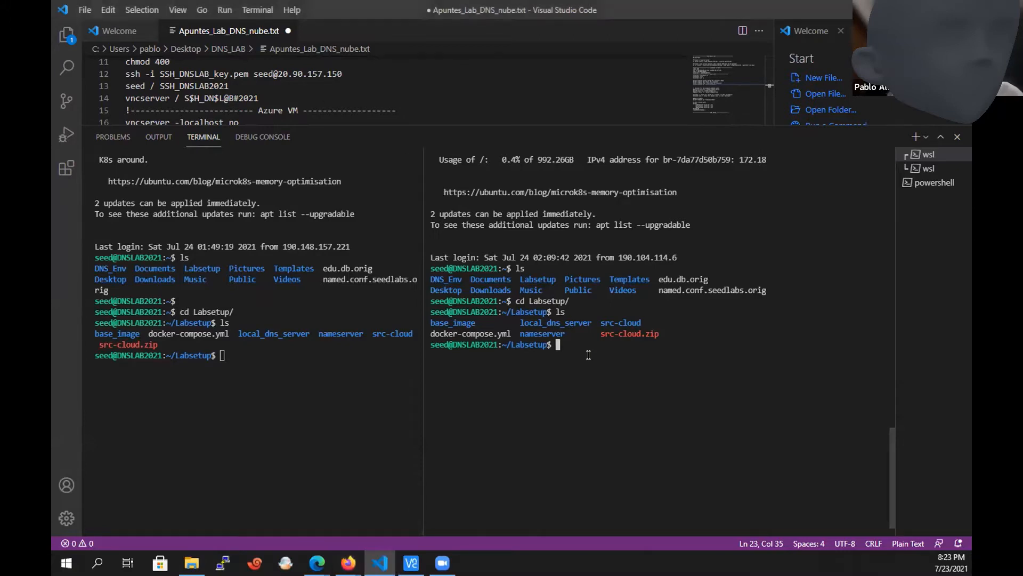
{"action": "type", "text": "ls"}
{"action": "key", "text": "Return"}
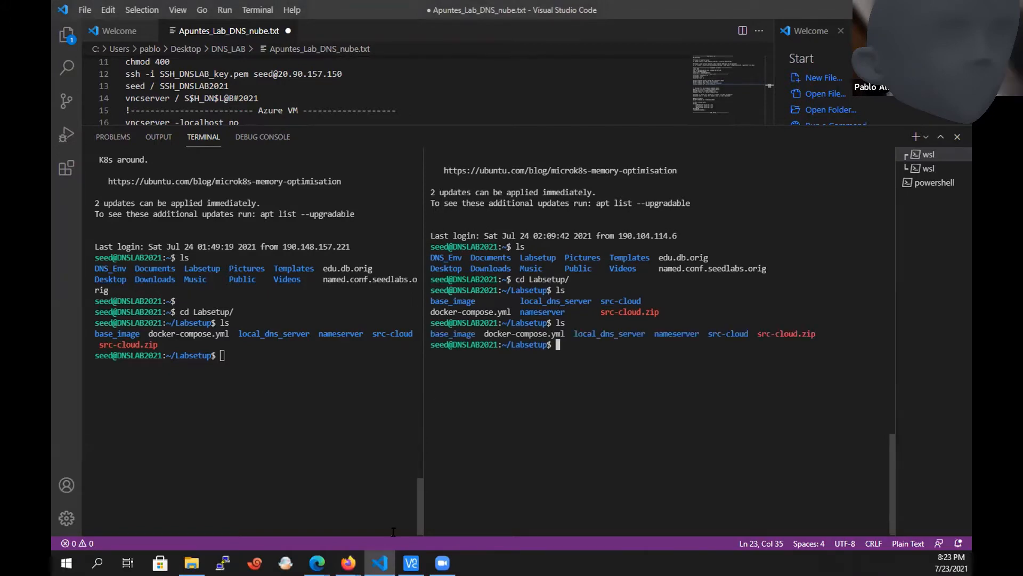
Open the LAB1 - Crear un NAMESERVER.txt notes and review the step 1 zone entry for the example.edu domain.
{"action": "left_click", "coordinate": [192, 562]}
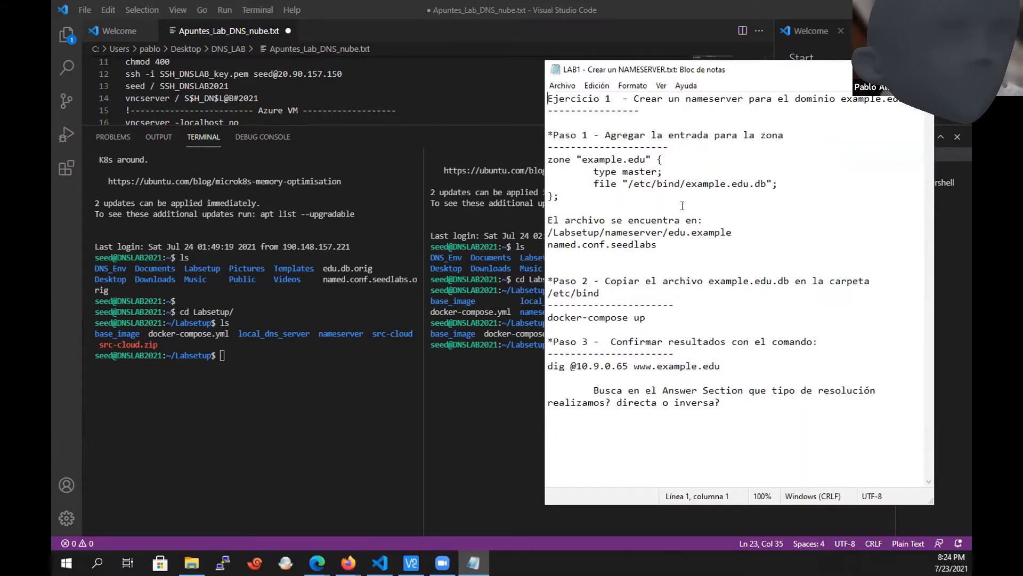
{"action": "left_click", "coordinate": [620, 196]}
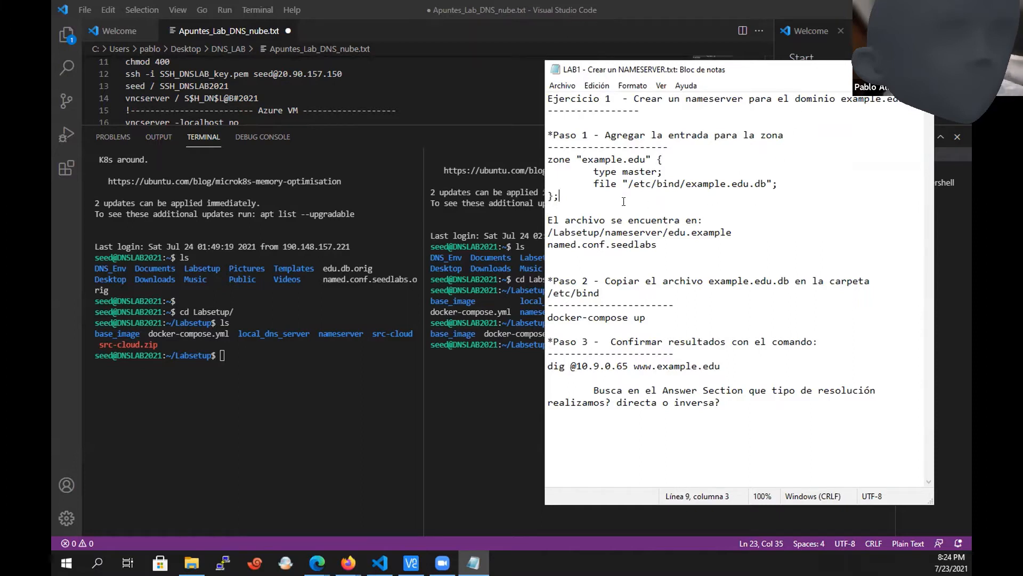
{"action": "left_click_drag", "start_coordinate": [624, 202], "coordinate": [536, 157]}
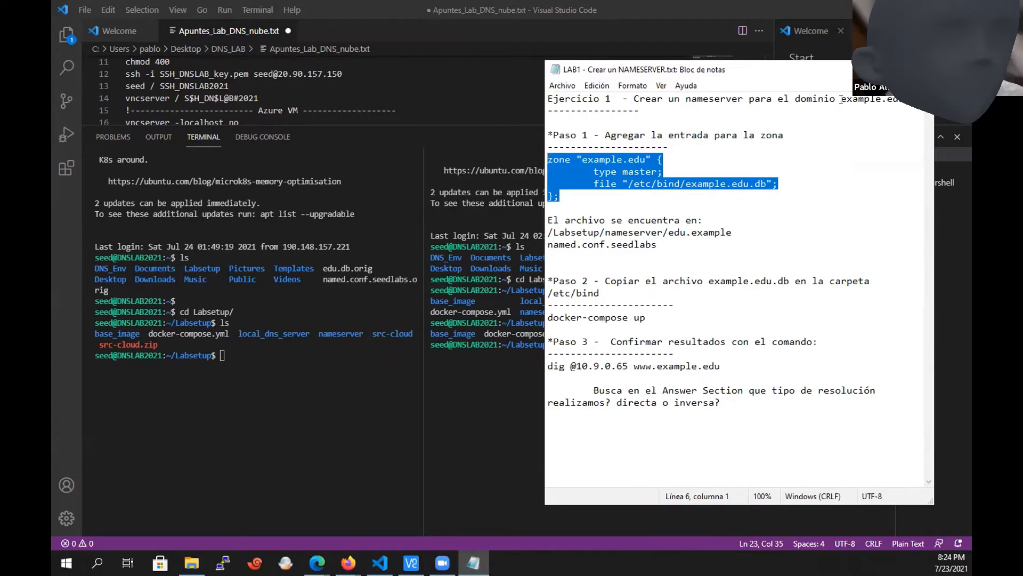
{"action": "left_click_drag", "start_coordinate": [842, 101], "coordinate": [899, 102]}
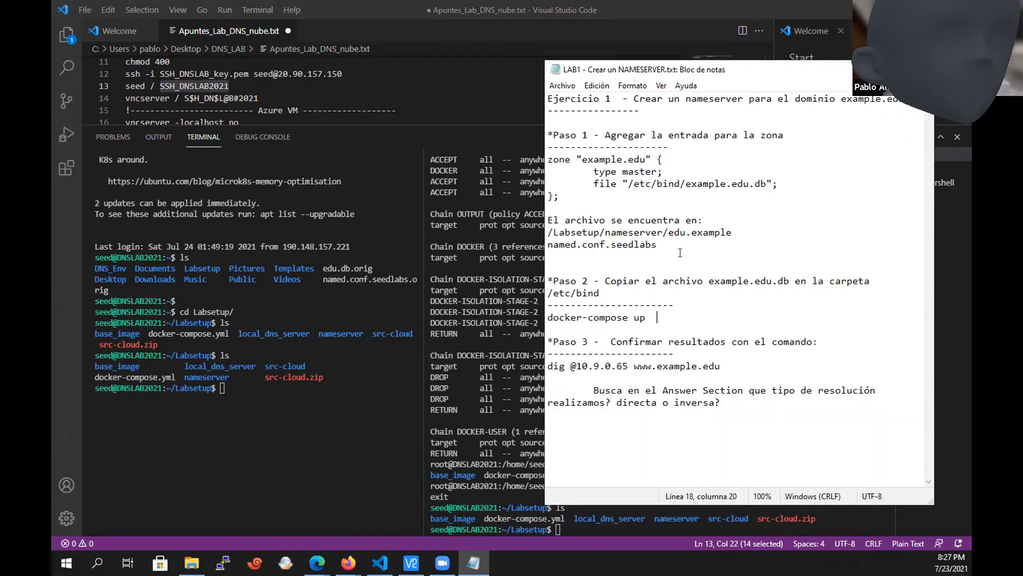
Review in the lab notes which file holds the zone entry and its location under /Labsetup/nameserver/edu.example.
{"action": "left_click_drag", "start_coordinate": [658, 246], "coordinate": [615, 245]}
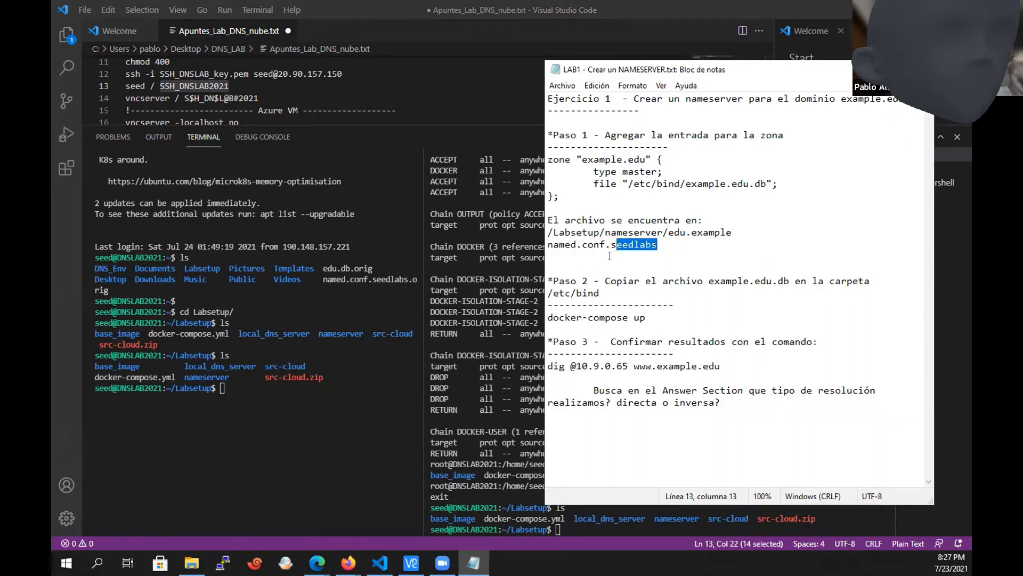
{"action": "left_click", "coordinate": [580, 254]}
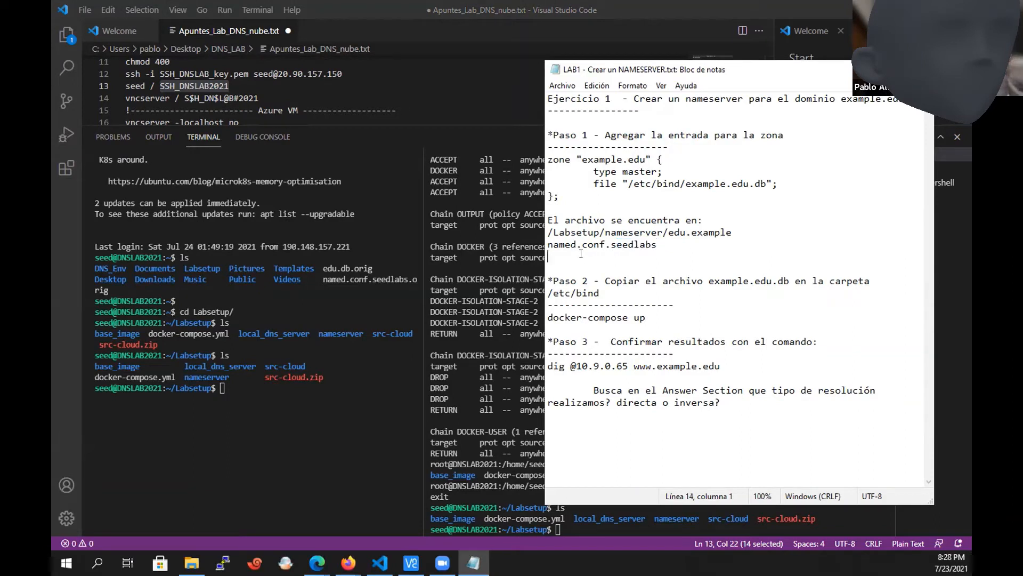
{"action": "left_click_drag", "start_coordinate": [658, 246], "coordinate": [611, 246]}
{"action": "left_click", "coordinate": [542, 233], "text": "shift"}
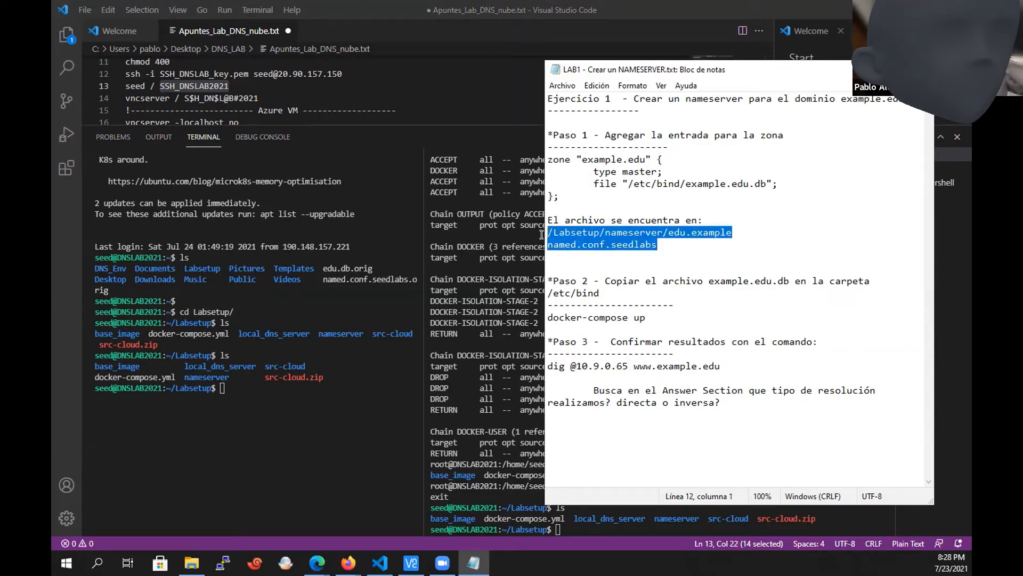
{"action": "left_click", "coordinate": [295, 436]}
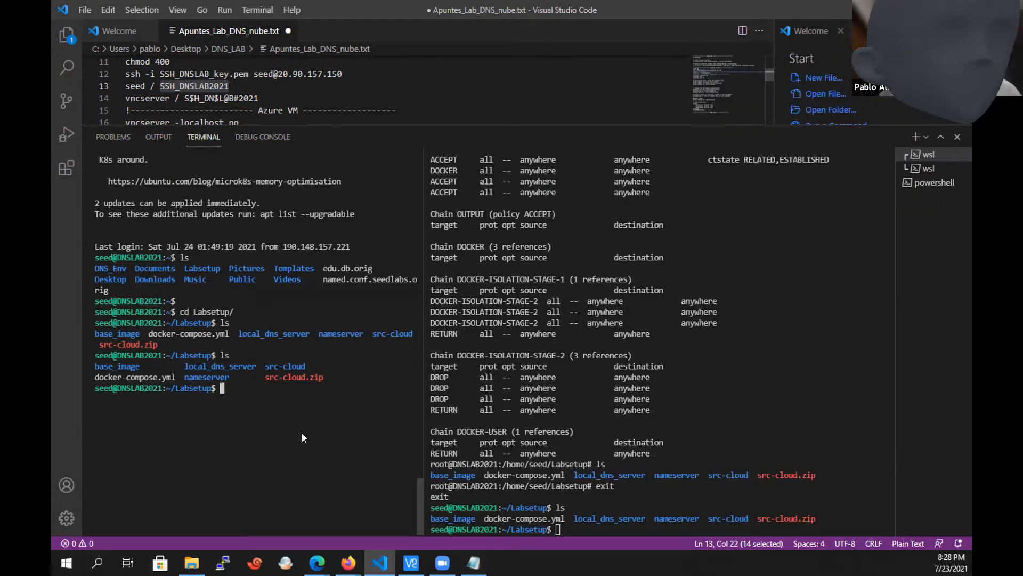
{"action": "key", "text": "alt+Tab"}
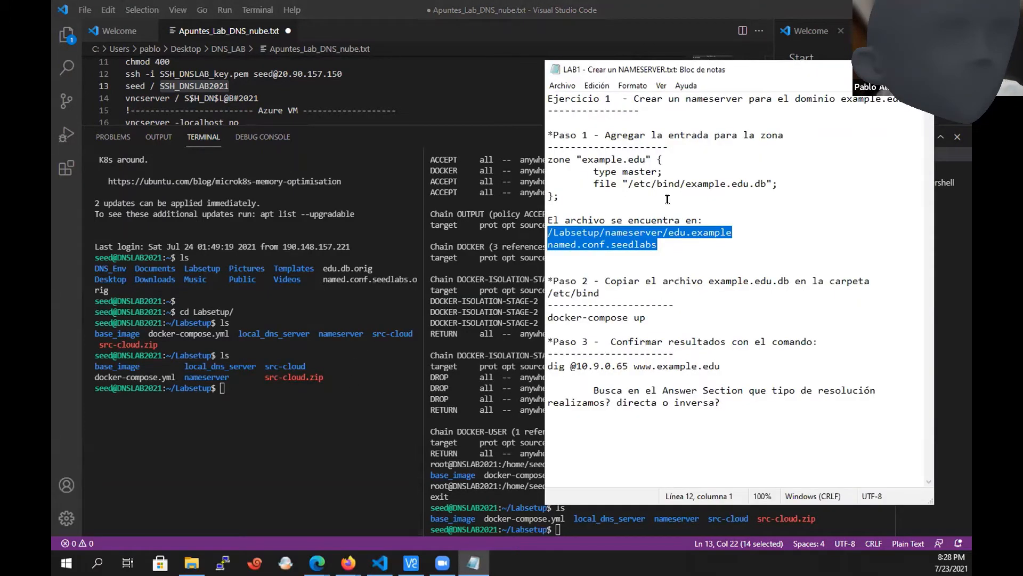
{"action": "left_click_drag", "start_coordinate": [685, 183], "coordinate": [753, 182]}
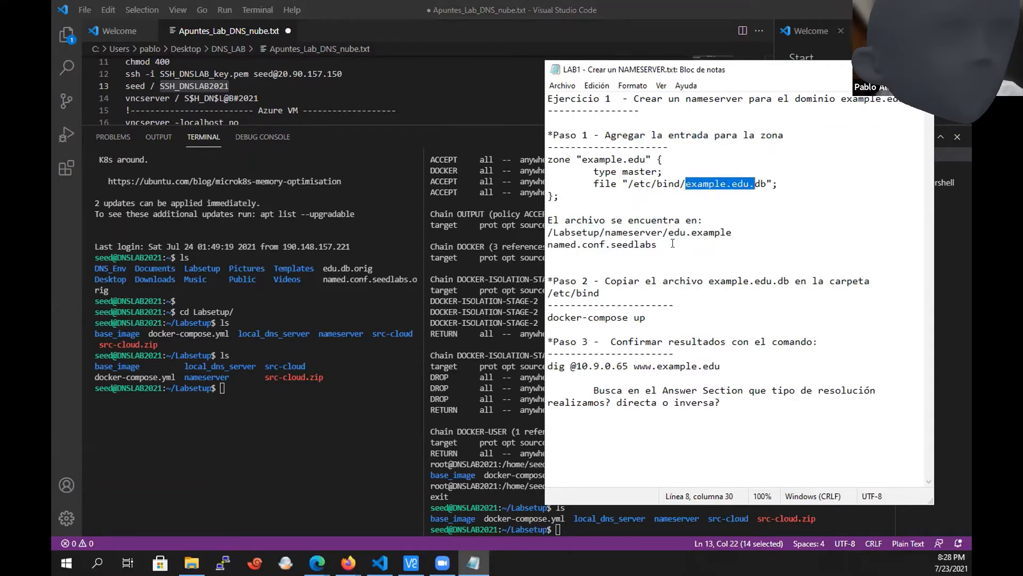
{"action": "left_click_drag", "start_coordinate": [671, 244], "coordinate": [640, 243]}
{"action": "left_click_drag", "start_coordinate": [548, 233], "coordinate": [681, 241]}
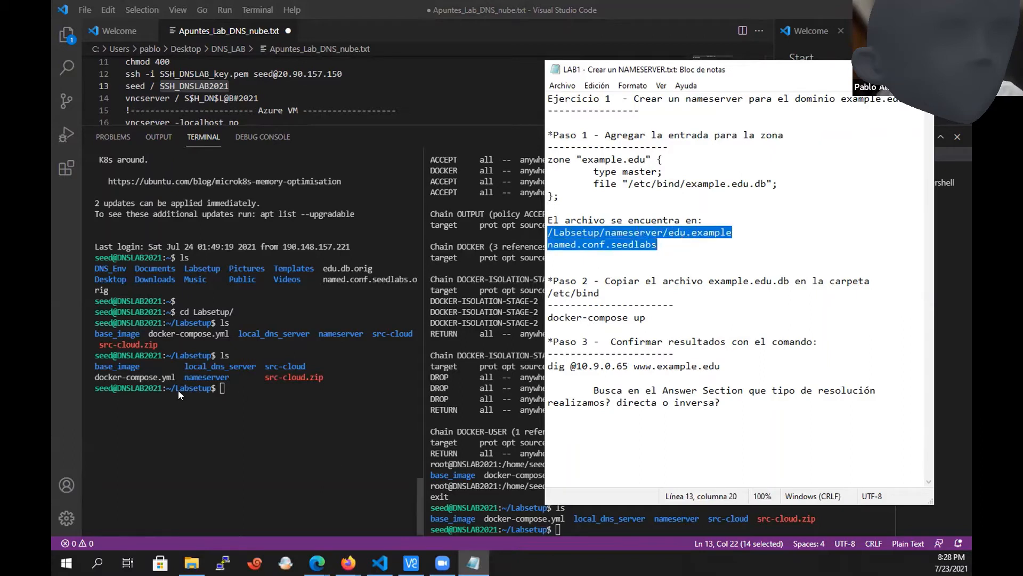
Highlight the complete zone "example.edu" block in step 1 of the lab notes.
{"action": "left_click", "coordinate": [654, 293]}
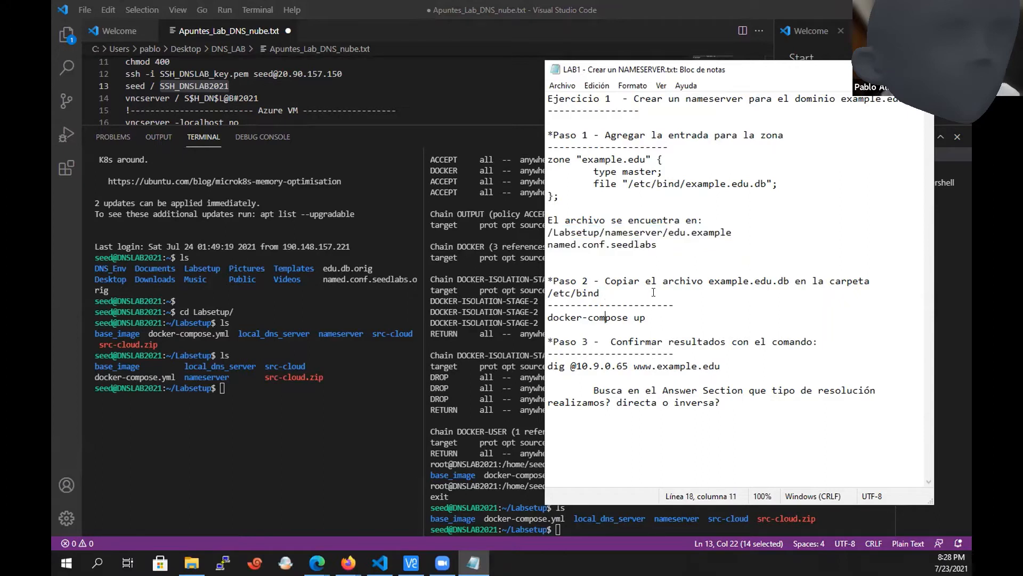
{"action": "key", "text": "Down"}
{"action": "key", "text": "Down"}
{"action": "key", "text": "shift+Up"}
{"action": "key", "text": "shift+Up"}
{"action": "key", "text": "shift+Up"}
{"action": "key", "text": "shift+Up"}
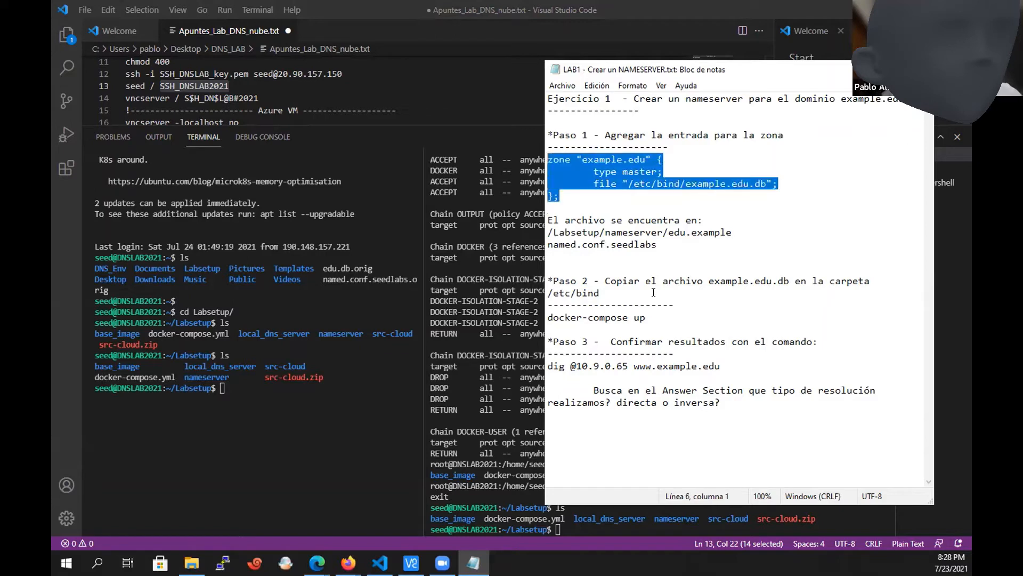
In the second terminal session, list Labsetup, change into the nameserver directory and list its files.
{"action": "left_click", "coordinate": [514, 400]}
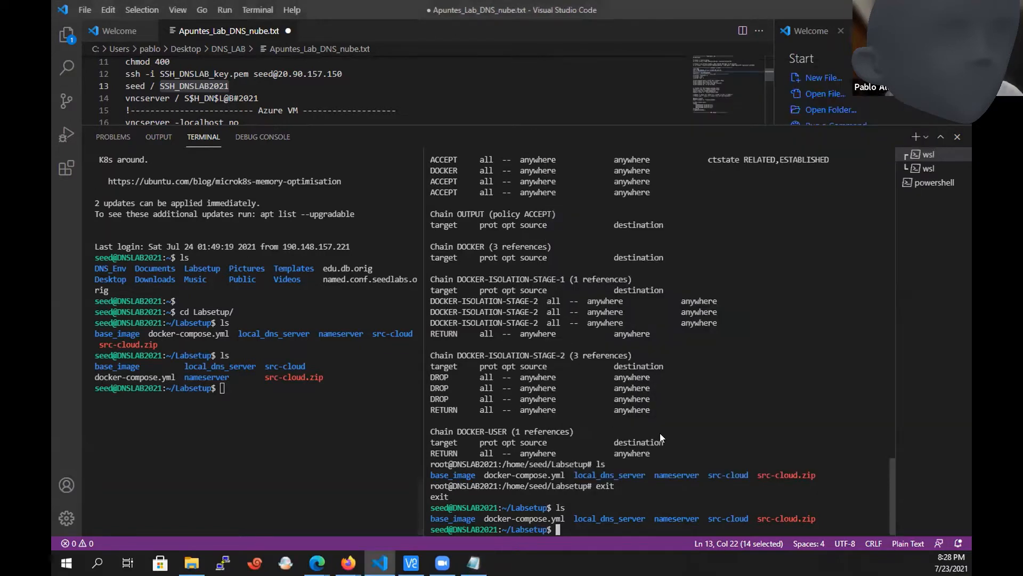
{"action": "type", "text": "ls"}
{"action": "key", "text": "Return"}
{"action": "type", "text": "cd nameser"}
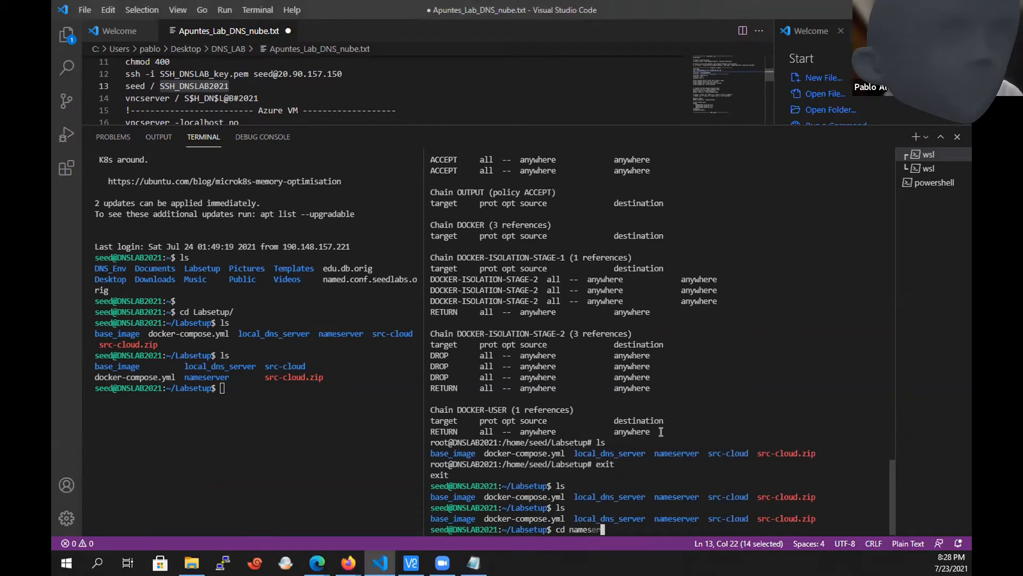
{"action": "key", "text": "Tab"}
{"action": "key", "text": "Return"}
{"action": "type", "text": "ls"}
{"action": "key", "text": "Return"}
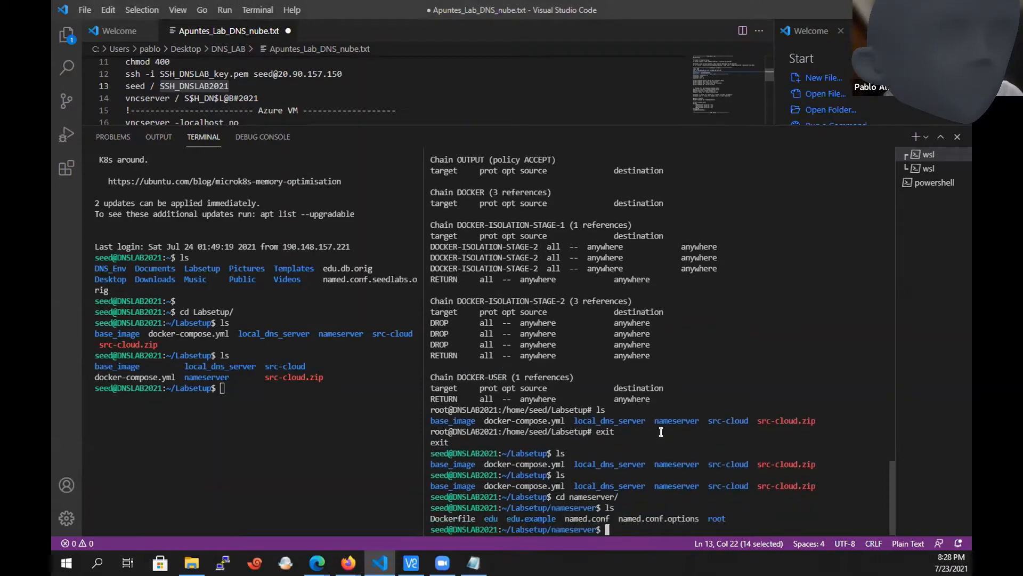
Recheck the path of named.conf.seedlabs in the lab notes.
{"action": "key", "text": "alt+Tab"}
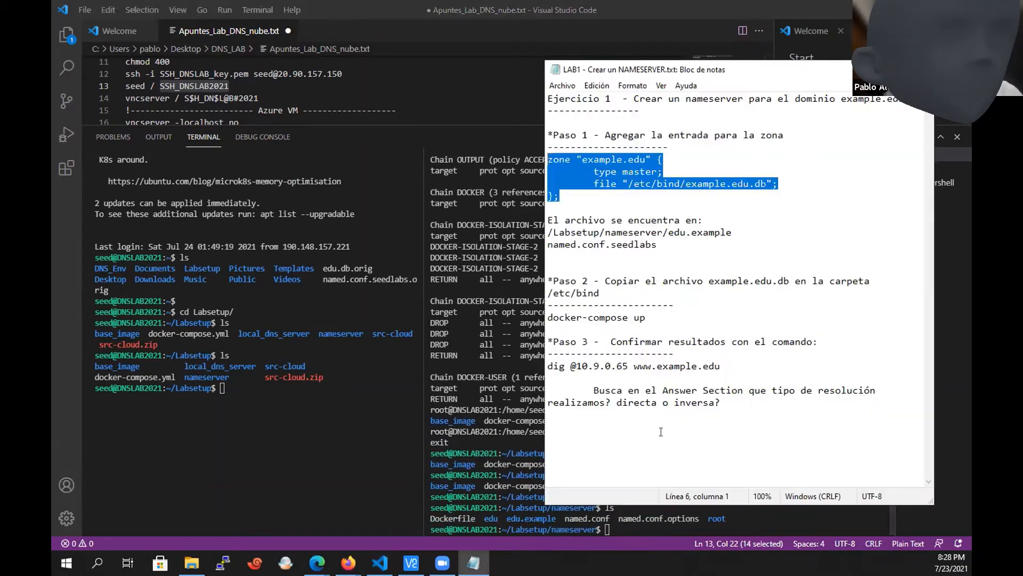
{"action": "left_click", "coordinate": [741, 224]}
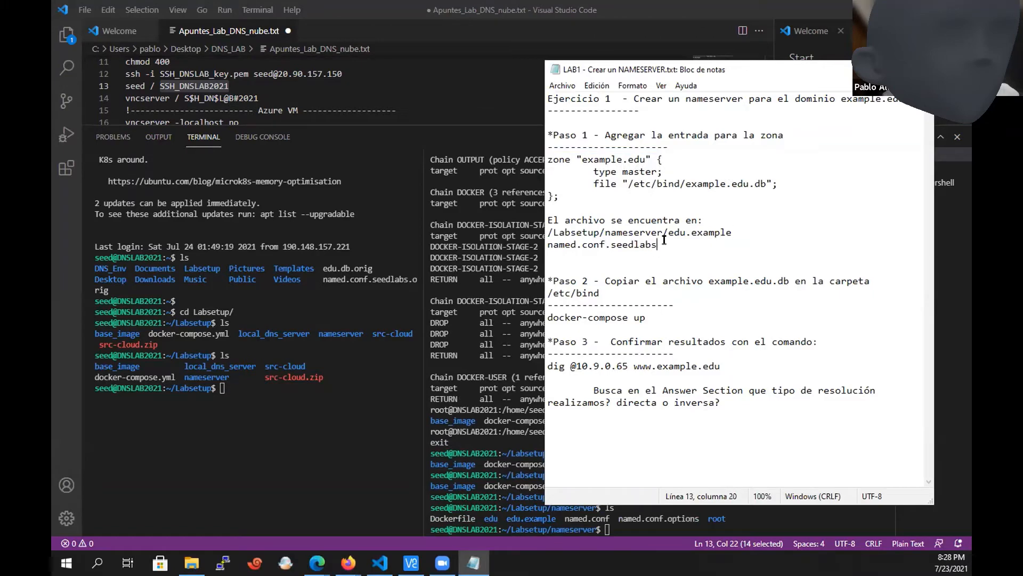
{"action": "left_click_drag", "start_coordinate": [659, 244], "coordinate": [548, 233]}
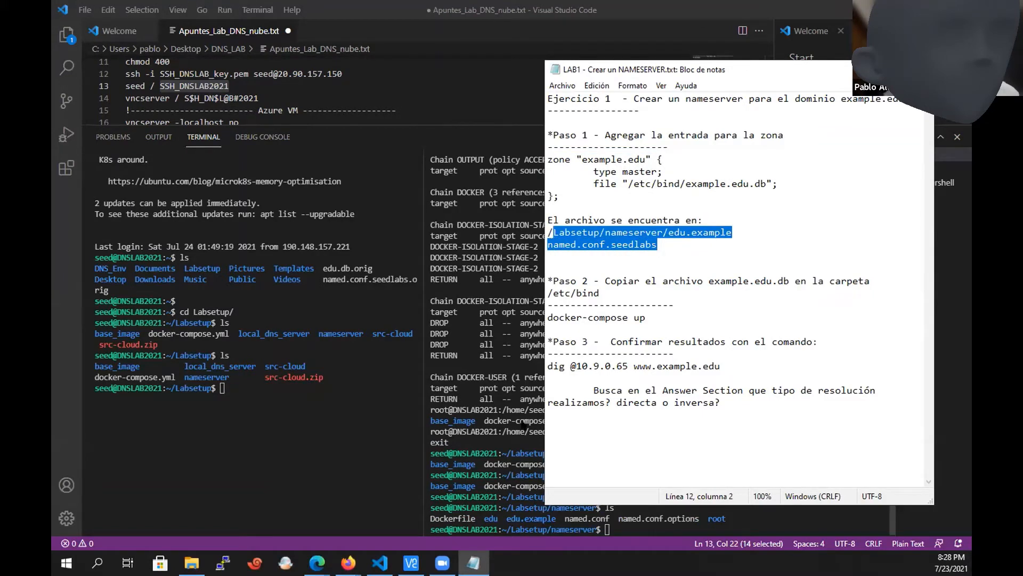
Back in the terminal, try to enter edu.example/ by its name alone and list the nameserver directory again.
{"action": "key", "text": "alt+Tab"}
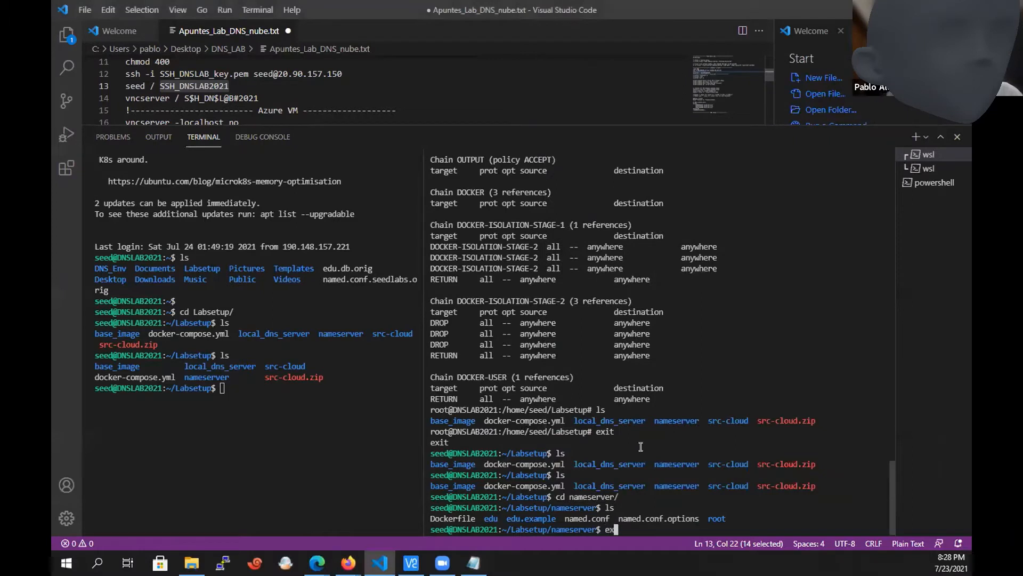
{"action": "type", "text": "edu.example/"}
{"action": "key", "text": "Return"}
{"action": "type", "text": "ls"}
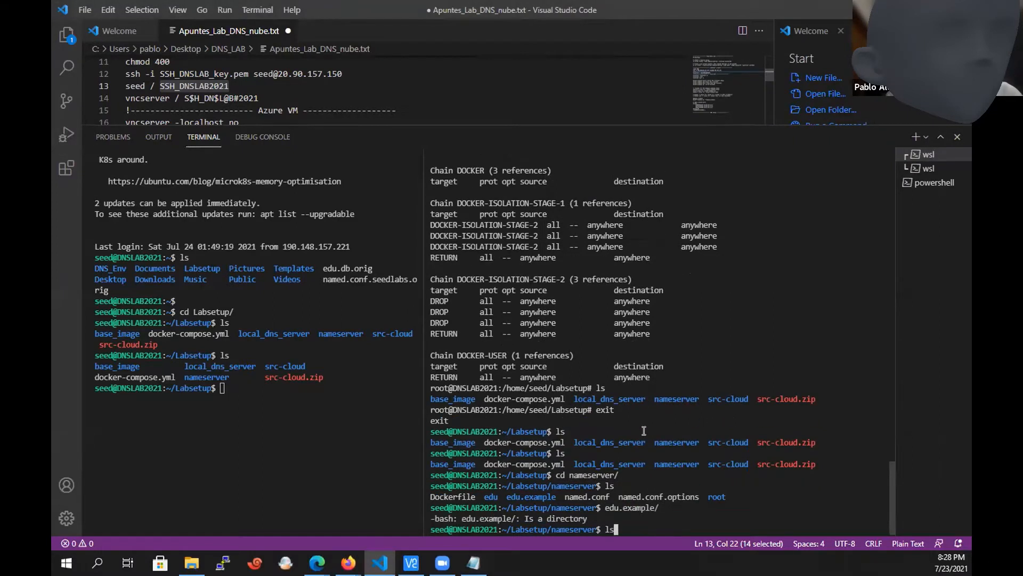
{"action": "key", "text": "Return"}
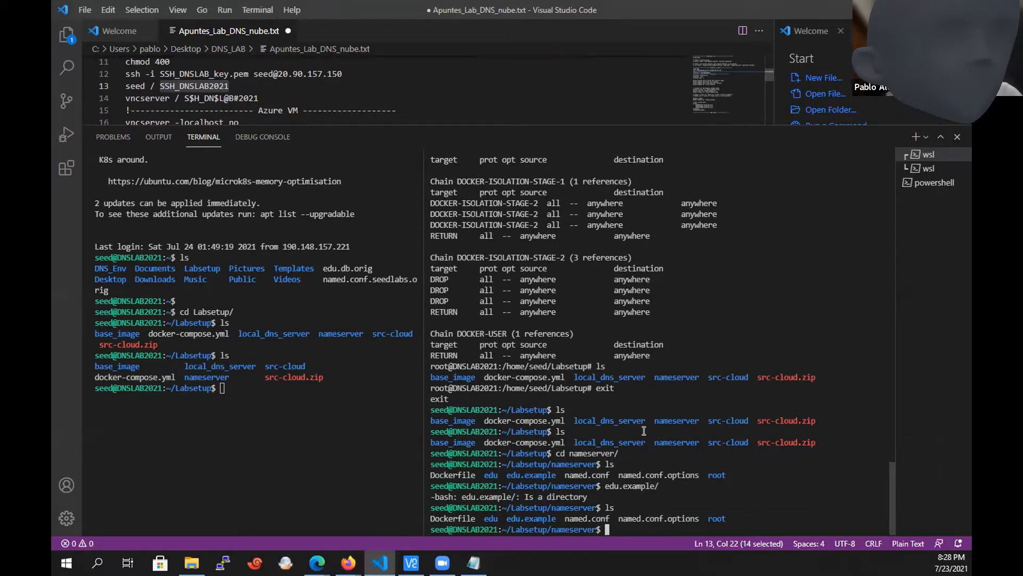
Change into the edu.example directory with cd and list its files.
{"action": "type", "text": "cd edu.example"}
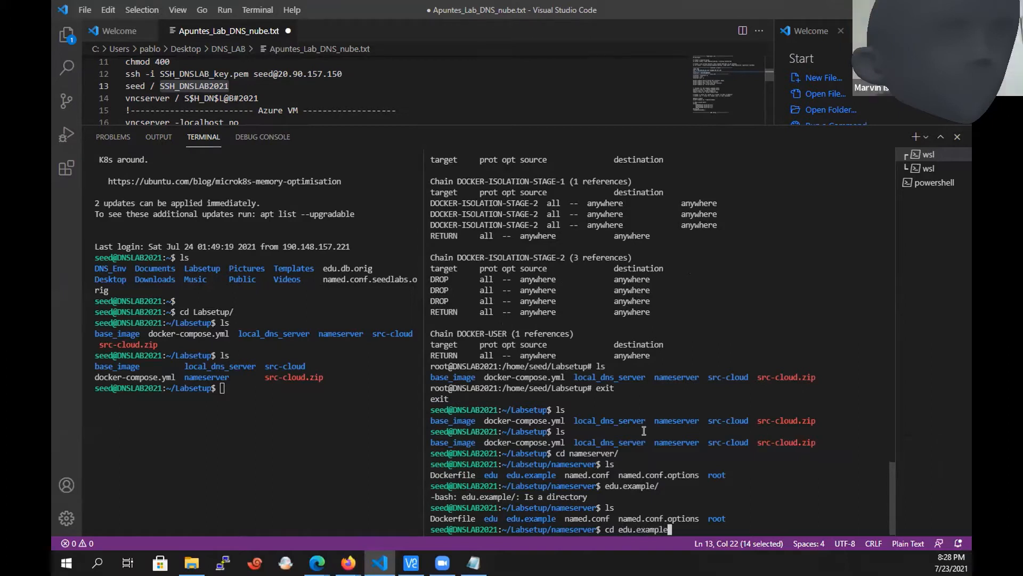
{"action": "key", "text": "Return"}
{"action": "type", "text": "ls"}
{"action": "key", "text": "Return"}
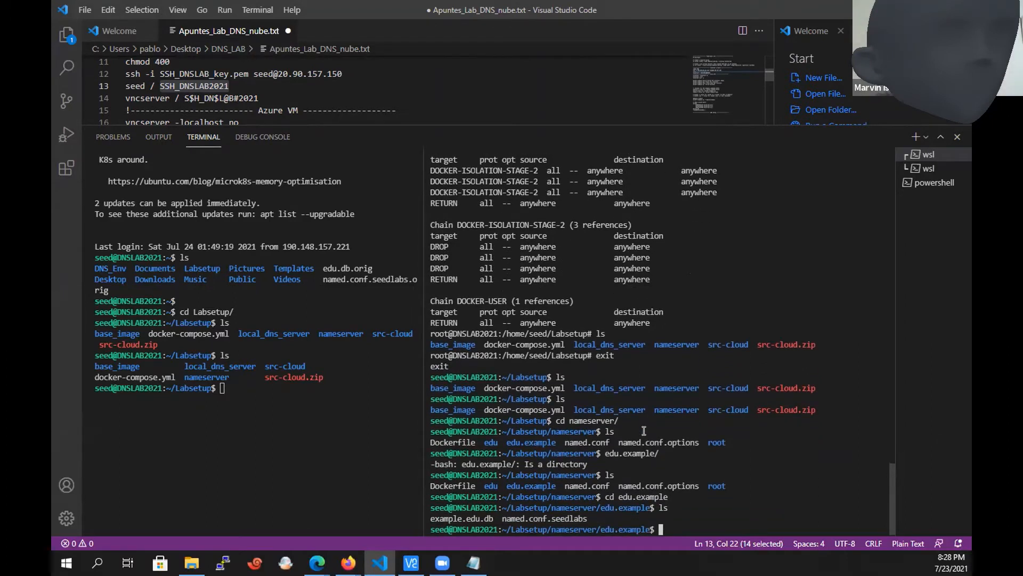
Open the example.edu.db zone file in vi to view its records.
{"action": "type", "text": "vi exa"}
{"action": "key", "text": "Tab"}
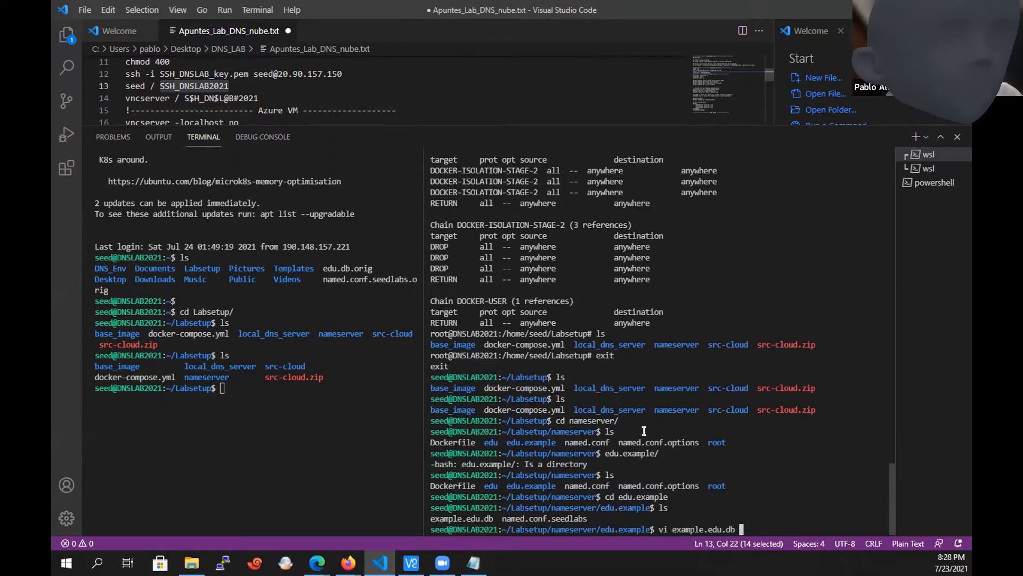
{"action": "key", "text": "Return"}
{"action": "key", "text": "Up"}
{"action": "key", "text": "Up"}
{"action": "key", "text": "Up"}
{"action": "key", "text": "Up"}
{"action": "key", "text": "Up"}
{"action": "key", "text": "Up"}
{"action": "key", "text": "Up"}
{"action": "key", "text": "Up"}
{"action": "key", "text": "Up"}
{"action": "key", "text": "Up"}
{"action": "key", "text": "Up"}
{"action": "key", "text": "Up"}
{"action": "key", "text": "Up"}
{"action": "key", "text": "Up"}
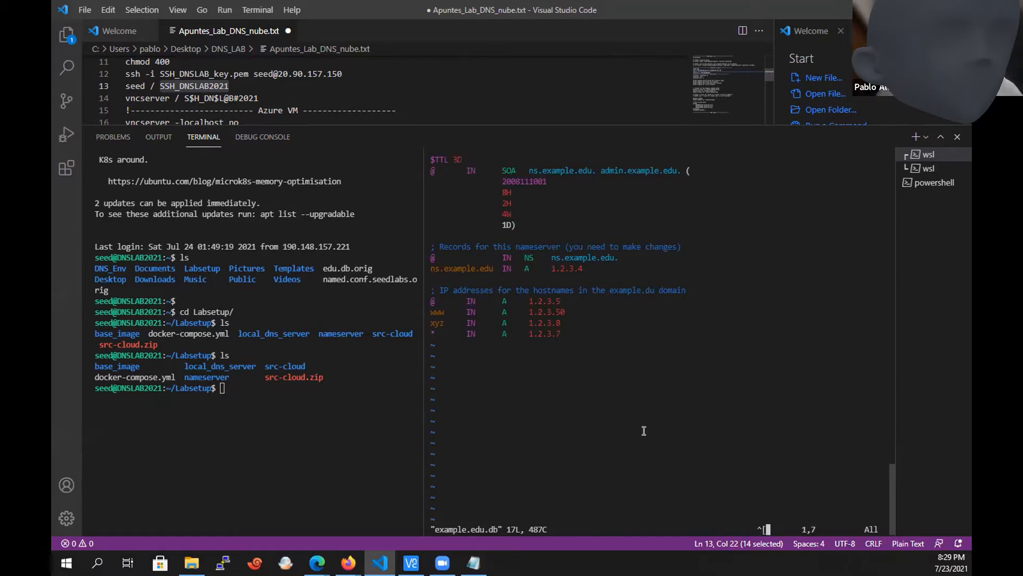
Examine the $TTL line of example.edu.db and quit vi without saving.
{"action": "key", "text": "Left"}
{"action": "key", "text": "Right"}
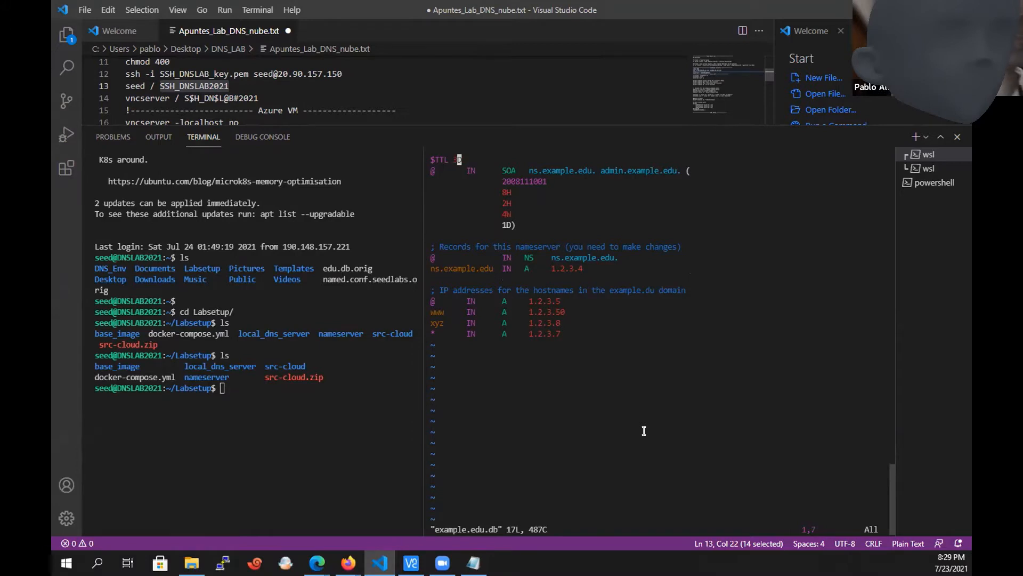
{"action": "key", "text": "Left"}
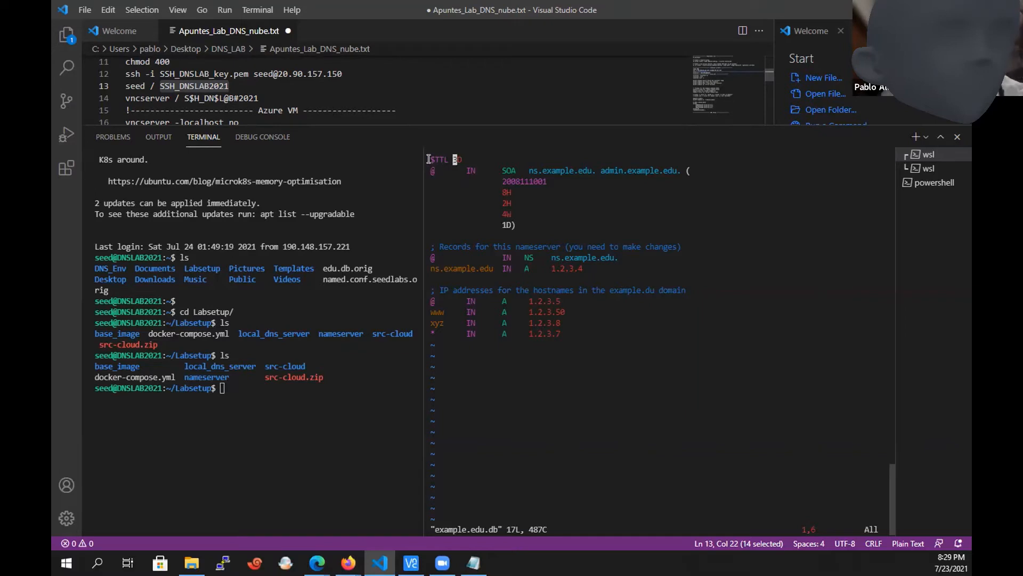
{"action": "left_click_drag", "start_coordinate": [428, 159], "coordinate": [449, 161]}
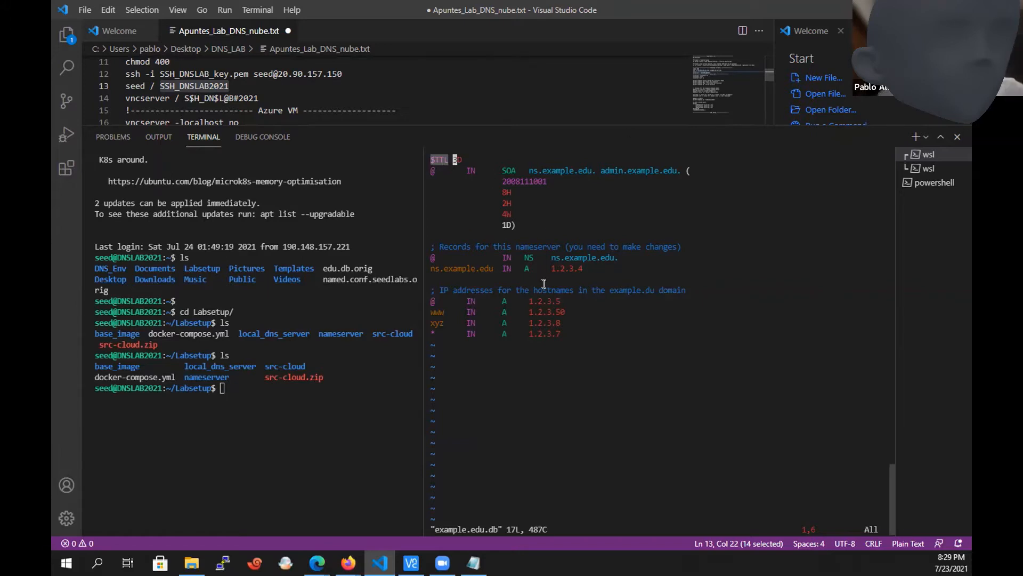
{"action": "key", "text": "Right"}
{"action": "key", "text": "Left"}
{"action": "type", "text": ":q!"}
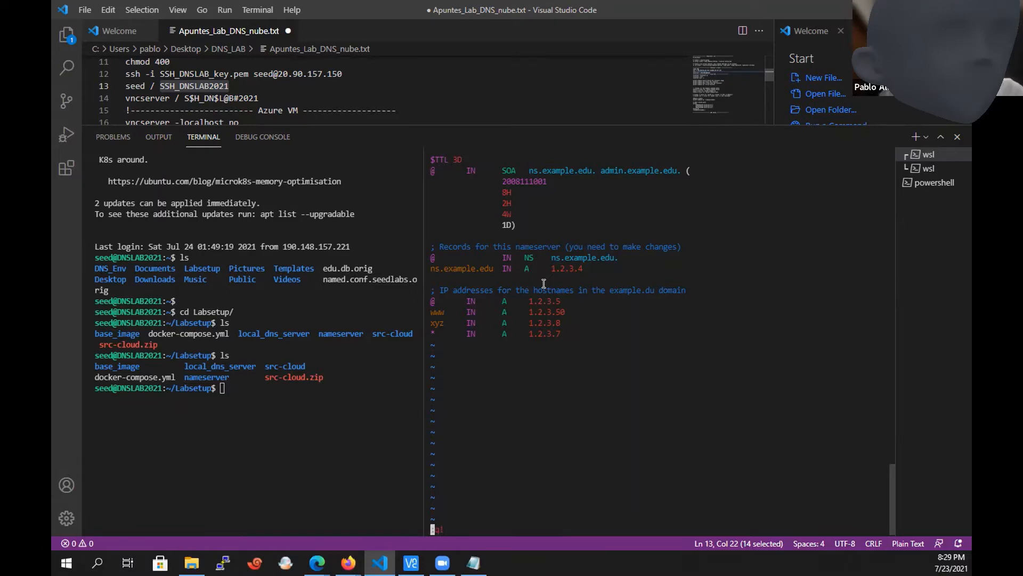
{"action": "key", "text": "Return"}
Go back up to the nameserver directory and list its contents.
{"action": "type", "text": "ccd"}
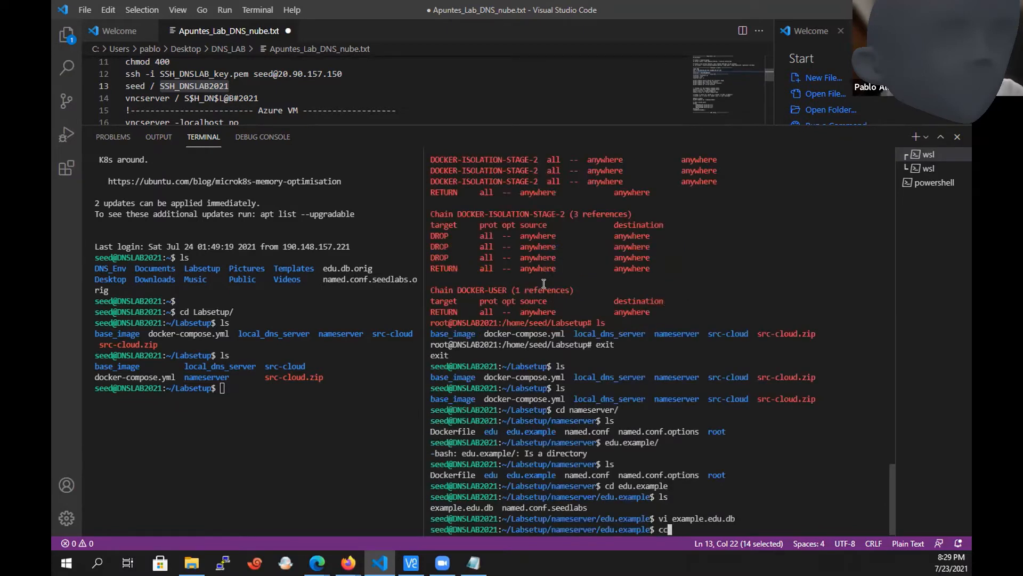
{"action": "key", "text": "BackSpace"}
{"action": "key", "text": "BackSpace"}
{"action": "key", "text": "BackSpace"}
{"action": "type", "text": "d .."}
{"action": "key", "text": "Return"}
{"action": "type", "text": "ls"}
{"action": "key", "text": "Return"}
Change into the edu directory and list its files.
{"action": "type", "text": "cd edu"}
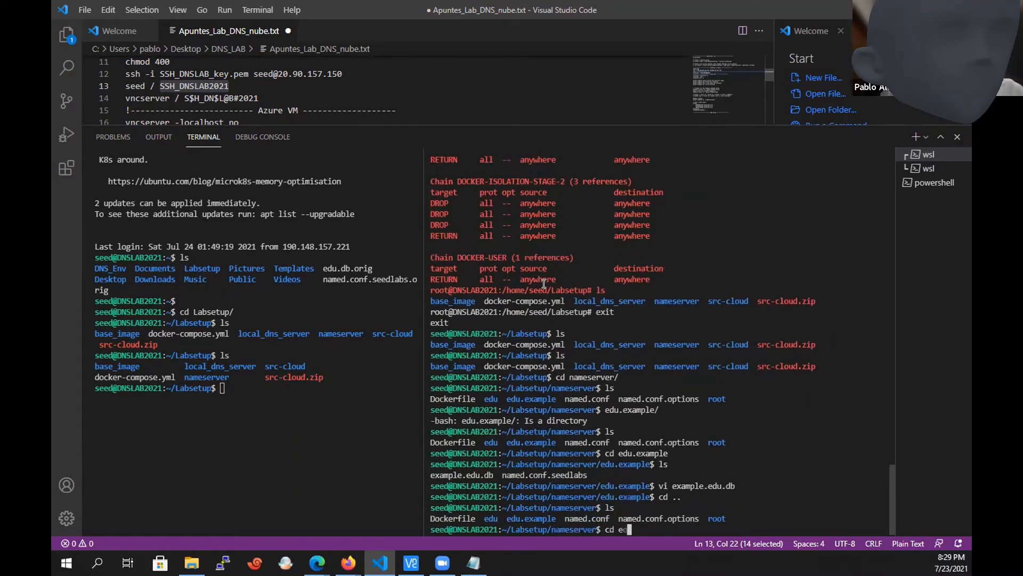
{"action": "key", "text": "Return"}
{"action": "type", "text": "ls"}
{"action": "key", "text": "Return"}
Open the edu.db zone file in vi.
{"action": "type", "text": "vi ed"}
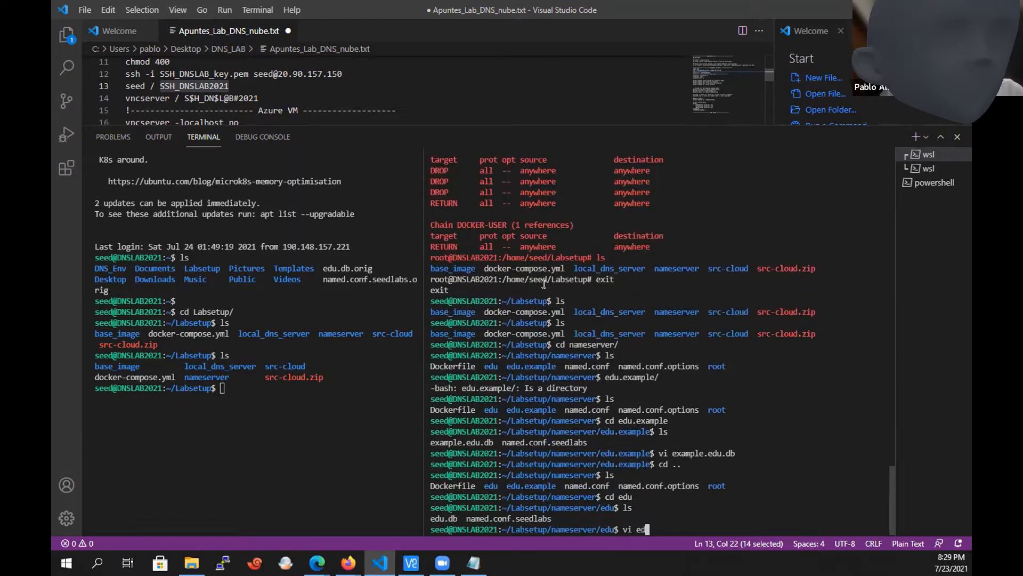
{"action": "key", "text": "Tab"}
{"action": "key", "text": "Return"}
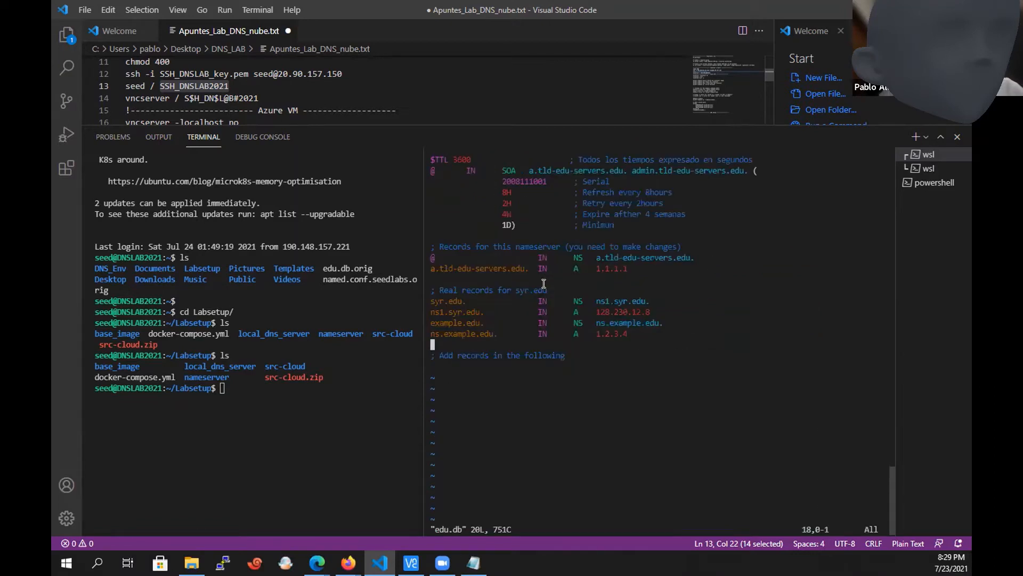
Examine the $TTL line with its comment in edu.db and look over the records beneath it.
{"action": "key", "text": "Up"}
{"action": "key", "text": "Up"}
{"action": "key", "text": "Up"}
{"action": "key", "text": "Up"}
{"action": "key", "text": "Up"}
{"action": "key", "text": "Up"}
{"action": "key", "text": "Up"}
{"action": "key", "text": "Up"}
{"action": "key", "text": "Up"}
{"action": "key", "text": "Up"}
{"action": "key", "text": "Up"}
{"action": "key", "text": "Up"}
{"action": "key", "text": "Up"}
{"action": "key", "text": "Up"}
{"action": "key", "text": "Up"}
{"action": "key", "text": "Up"}
{"action": "key", "text": "Right"}
{"action": "key", "text": "Right"}
{"action": "key", "text": "Right"}
{"action": "key", "text": "Right"}
{"action": "key", "text": "Right"}
{"action": "key", "text": "Right"}
{"action": "key", "text": "Right"}
{"action": "key", "text": "Right"}
{"action": "key", "text": "Right"}
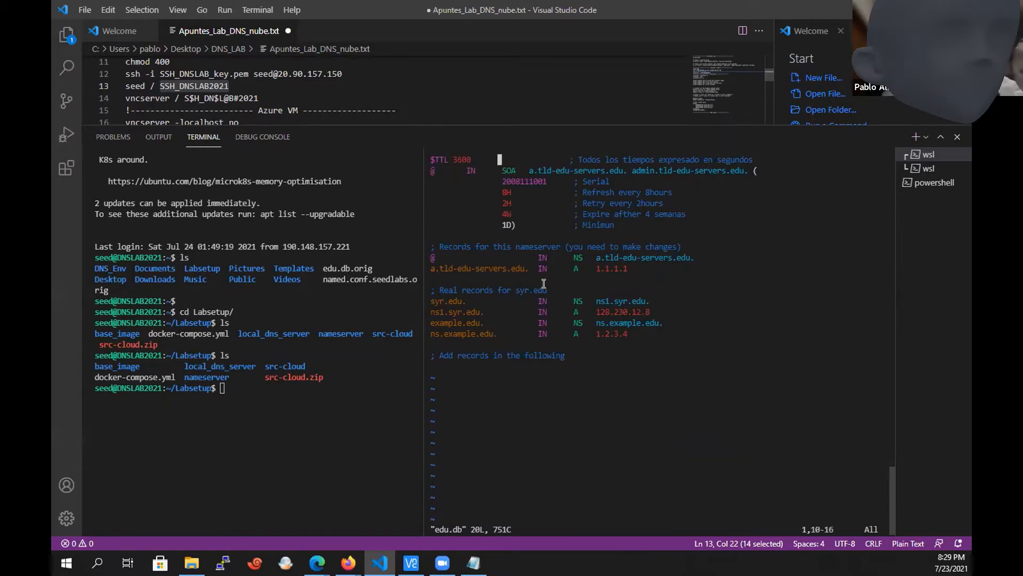
{"action": "key", "text": "Left"}
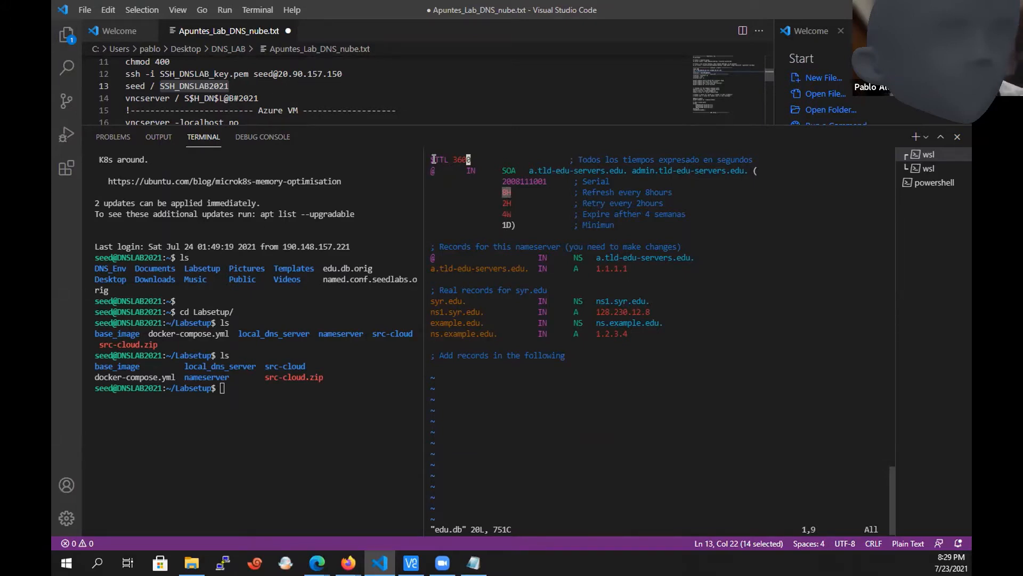
{"action": "left_click_drag", "start_coordinate": [433, 158], "coordinate": [746, 160]}
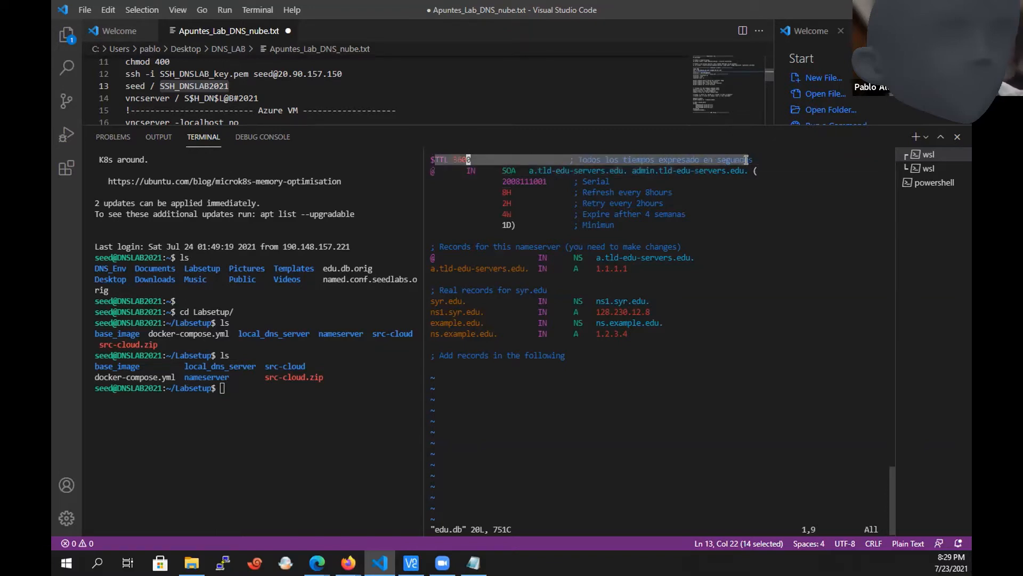
{"action": "left_click", "coordinate": [631, 186]}
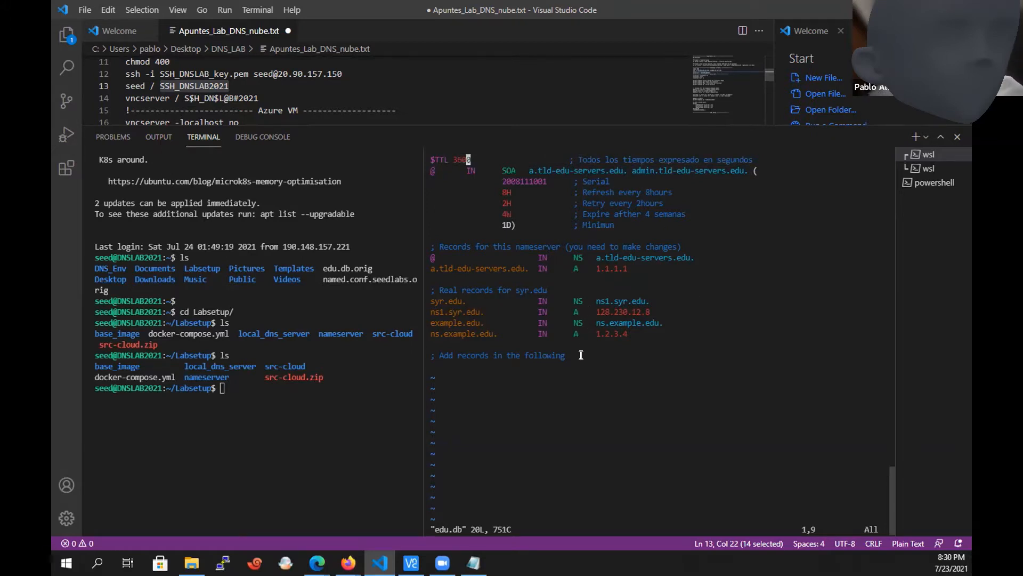
{"action": "left_click_drag", "start_coordinate": [581, 353], "coordinate": [438, 202]}
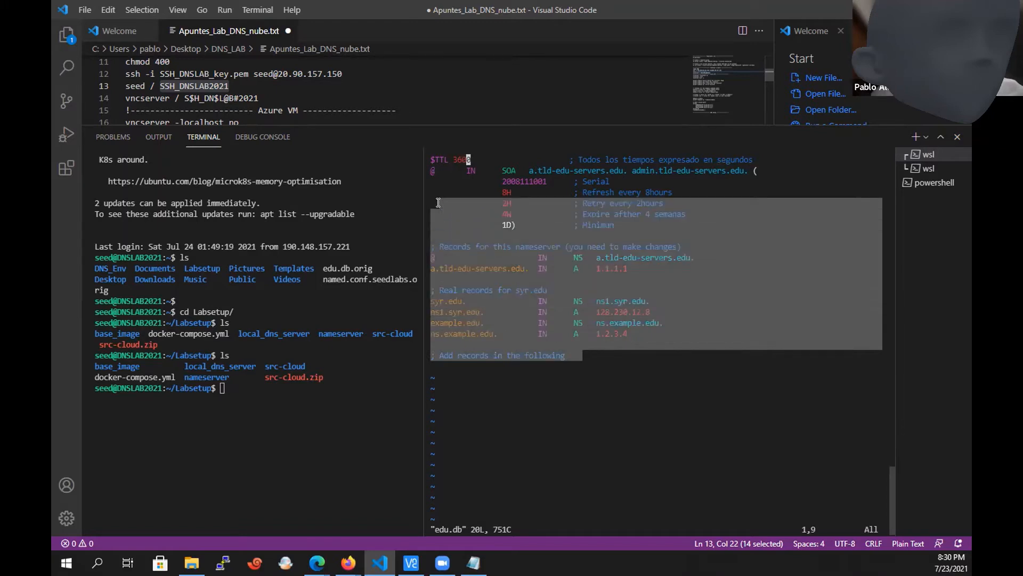
{"action": "left_click", "coordinate": [479, 185]}
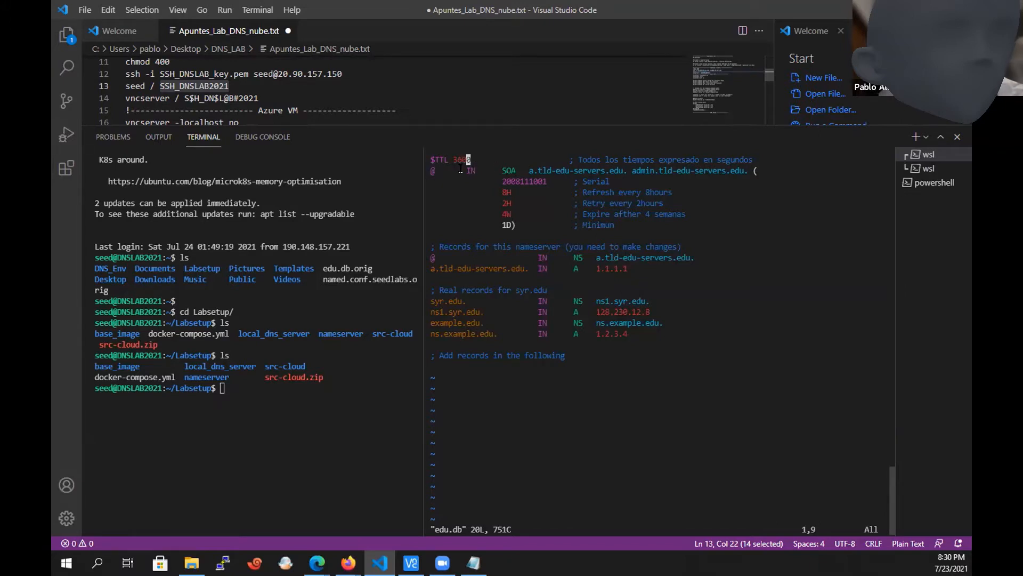
Review the SOA record of edu.db, including its primary nameserver name and admin address.
{"action": "left_click_drag", "start_coordinate": [462, 171], "coordinate": [478, 171]}
{"action": "left_click", "coordinate": [508, 170]}
{"action": "left_click_drag", "start_coordinate": [529, 171], "coordinate": [622, 172]}
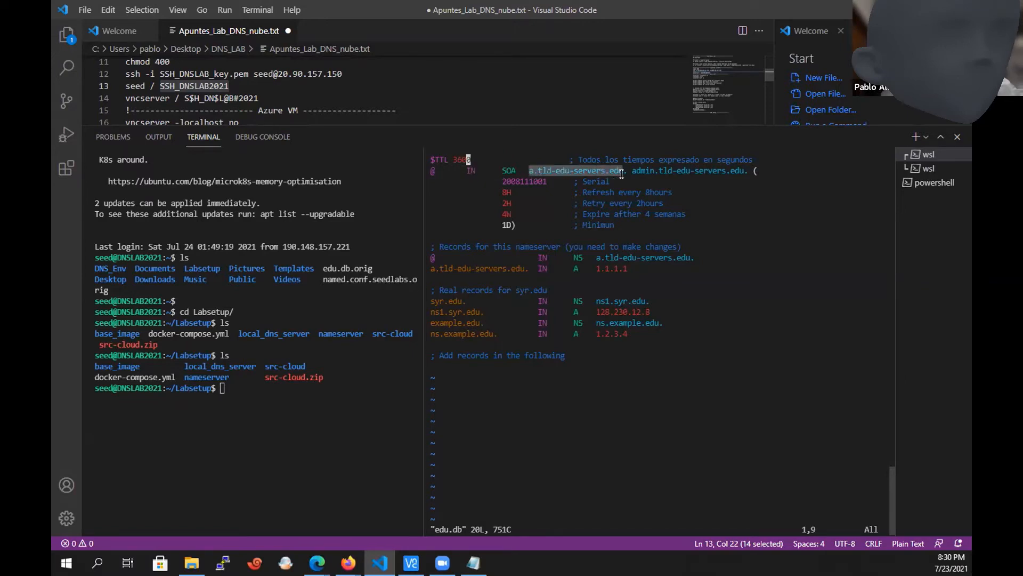
{"action": "left_click", "coordinate": [625, 171]}
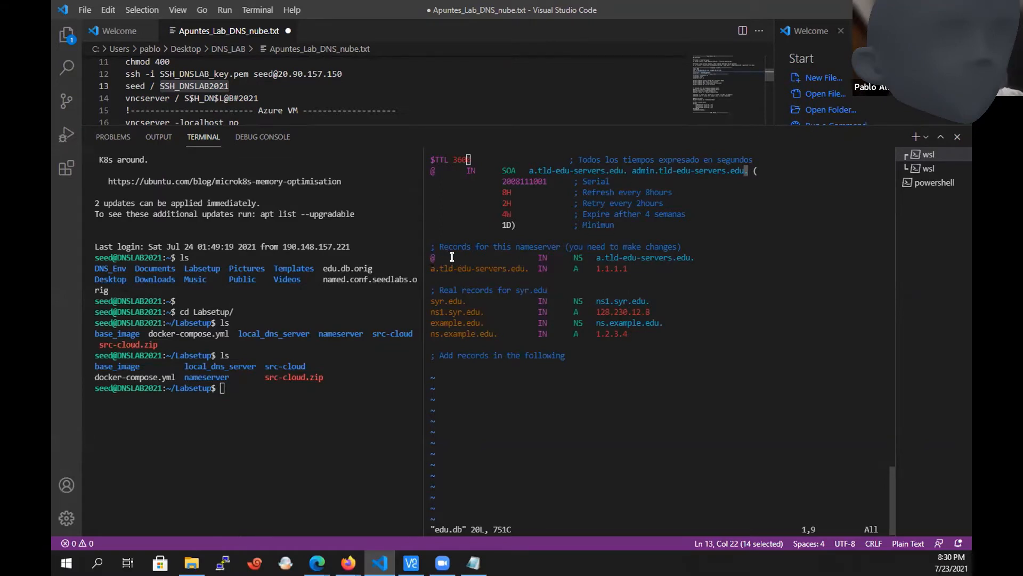
Examine the NS and A records for a.tld-edu-servers.edu in the nameserver section of edu.db.
{"action": "left_click_drag", "start_coordinate": [534, 257], "coordinate": [580, 257]}
{"action": "left_click", "coordinate": [581, 257]}
{"action": "left_click_drag", "start_coordinate": [592, 257], "coordinate": [691, 258]}
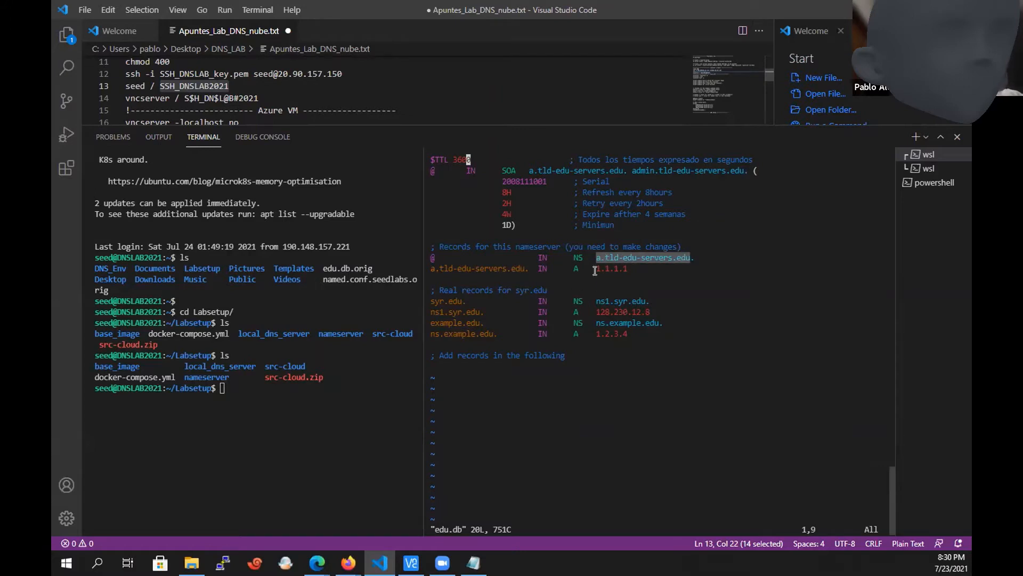
{"action": "left_click_drag", "start_coordinate": [457, 268], "coordinate": [516, 267]}
{"action": "left_click_drag", "start_coordinate": [579, 268], "coordinate": [628, 267]}
{"action": "left_click", "coordinate": [573, 266]}
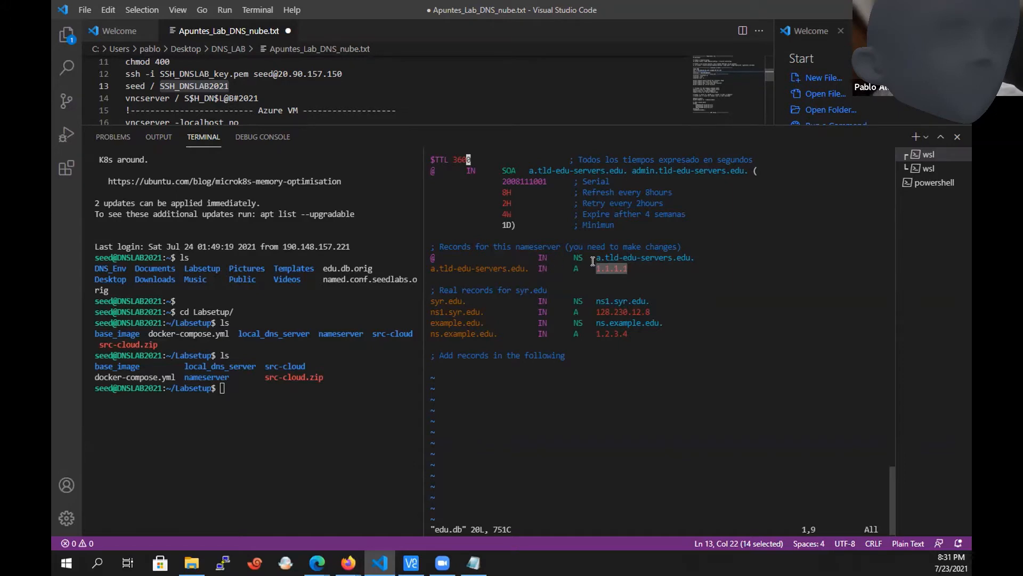
{"action": "left_click", "coordinate": [569, 270]}
{"action": "left_click_drag", "start_coordinate": [569, 270], "coordinate": [620, 272]}
{"action": "left_click", "coordinate": [621, 272]}
{"action": "key", "text": "Down"}
{"action": "key", "text": "Down"}
{"action": "key", "text": "Down"}
{"action": "key", "text": "Down"}
{"action": "key", "text": "Down"}
{"action": "key", "text": "Down"}
{"action": "key", "text": "Down"}
{"action": "key", "text": "Down"}
{"action": "key", "text": "Down"}
{"action": "key", "text": "Down"}
{"action": "key", "text": "Down"}
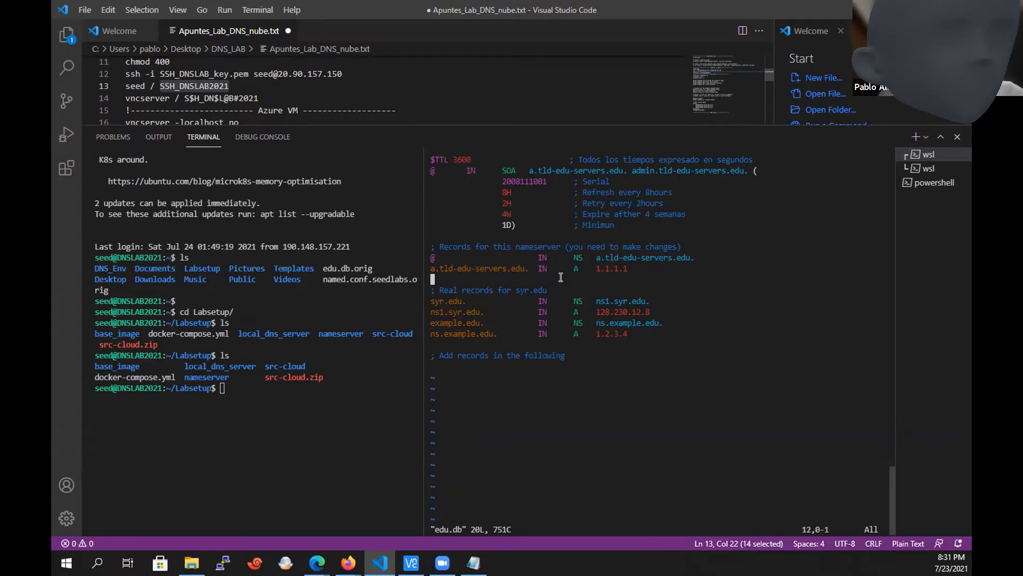
{"action": "key", "text": "Up"}
{"action": "key", "text": "Right"}
{"action": "key", "text": "Right"}
{"action": "key", "text": "Right"}
{"action": "key", "text": "Right"}
{"action": "key", "text": "Right"}
{"action": "key", "text": "Right"}
{"action": "key", "text": "Right"}
{"action": "key", "text": "Right"}
{"action": "key", "text": "Right"}
{"action": "key", "text": "Right"}
{"action": "key", "text": "Right"}
{"action": "key", "text": "Right"}
{"action": "key", "text": "Right"}
{"action": "key", "text": "Right"}
{"action": "key", "text": "Right"}
{"action": "key", "text": "Right"}
{"action": "key", "text": "Right"}
{"action": "key", "text": "Right"}
{"action": "key", "text": "Right"}
{"action": "key", "text": "Right"}
{"action": "key", "text": "Right"}
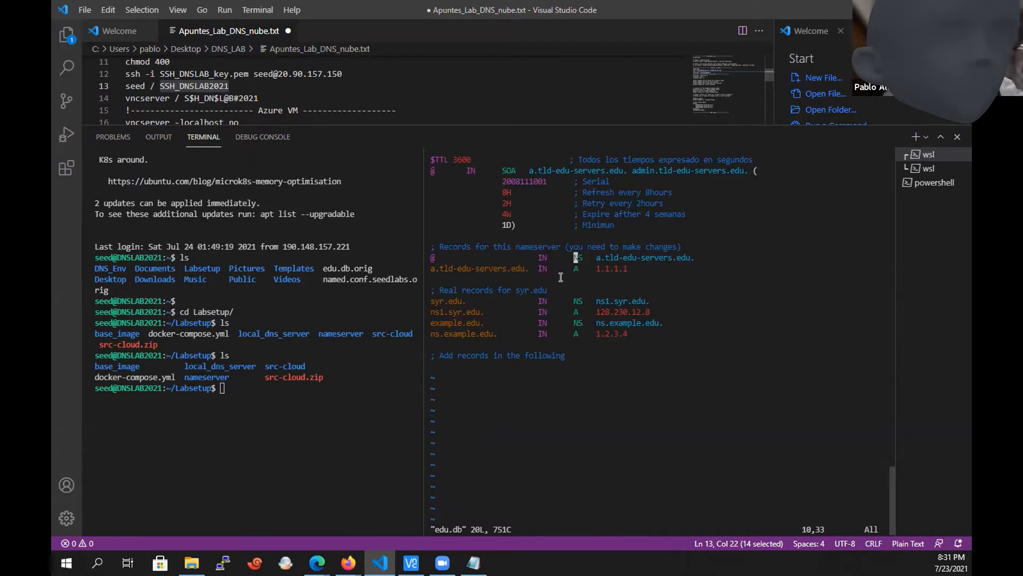
Compare the syr.edu nameserver records with the example.edu nameserver records in edu.db.
{"action": "key", "text": "Down"}
{"action": "key", "text": "Down"}
{"action": "key", "text": "Down"}
{"action": "key", "text": "Down"}
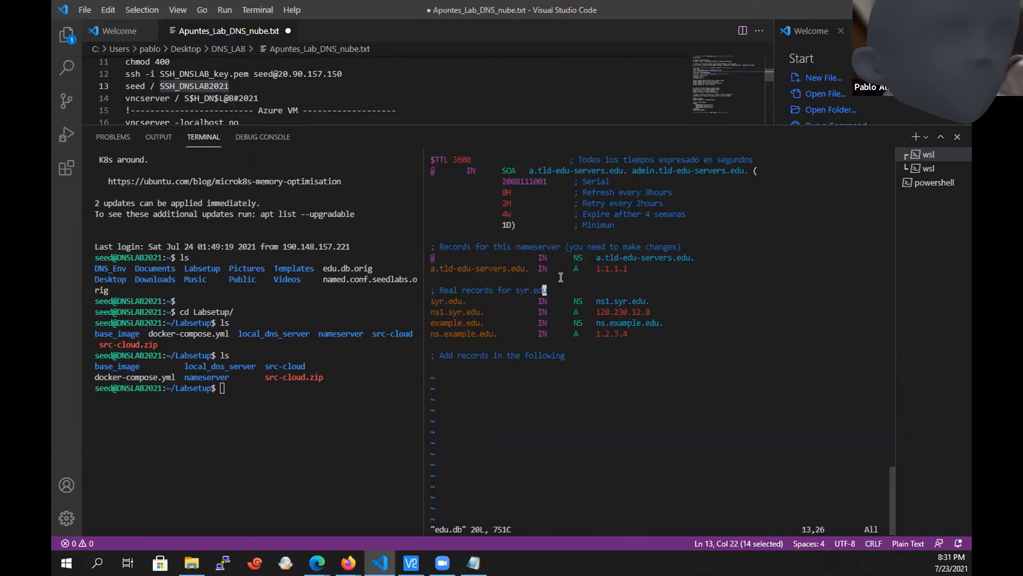
{"action": "key", "text": "Up"}
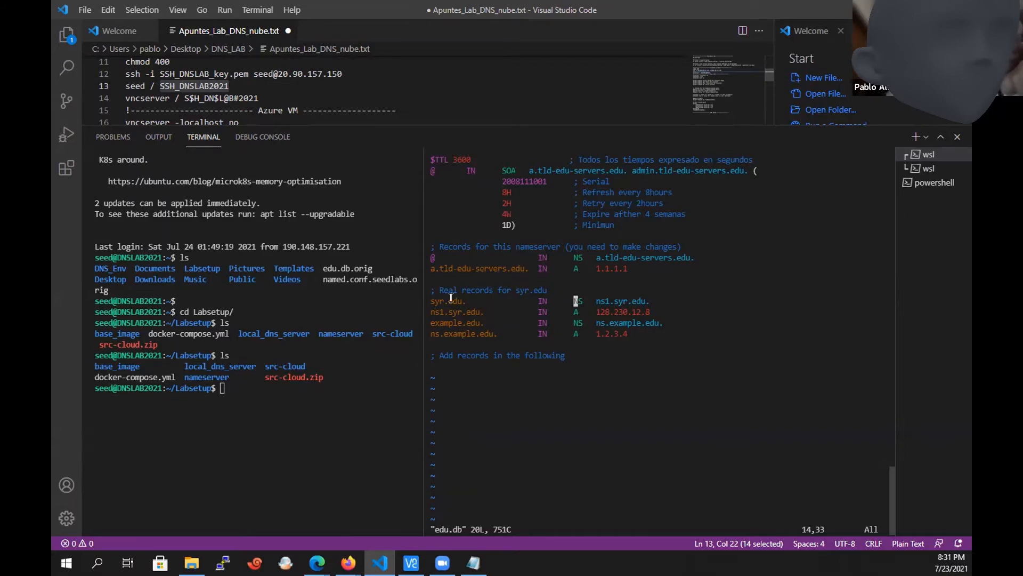
{"action": "mouse_move", "coordinate": [441, 295]}
{"action": "left_mouse_down"}
{"action": "mouse_move", "coordinate": [665, 313]}
{"action": "mouse_move", "coordinate": [435, 302]}
{"action": "left_mouse_up"}
{"action": "double_click", "coordinate": [665, 312]}
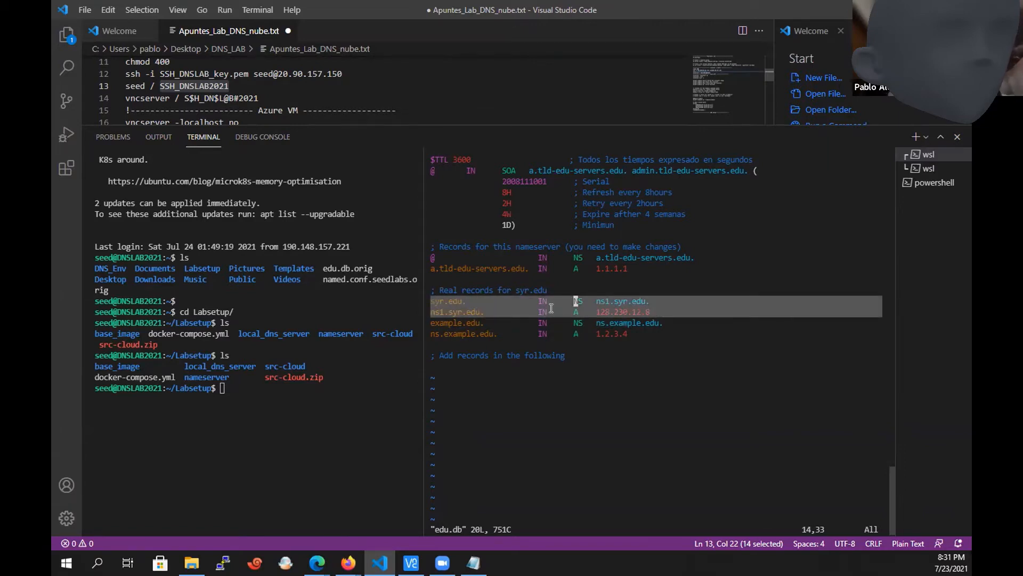
{"action": "double_click", "coordinate": [633, 333]}
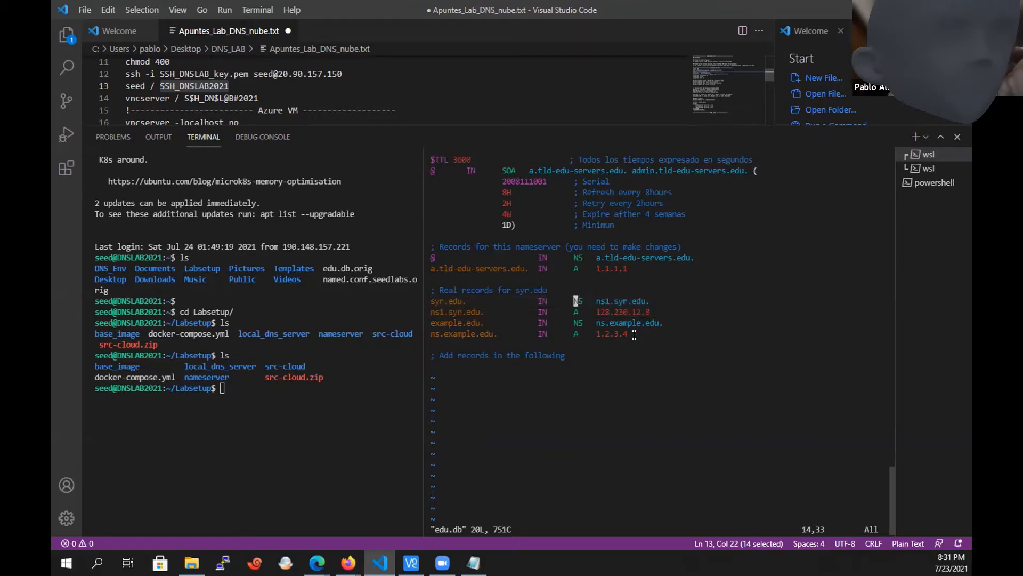
{"action": "left_click_drag", "start_coordinate": [633, 334], "coordinate": [426, 324]}
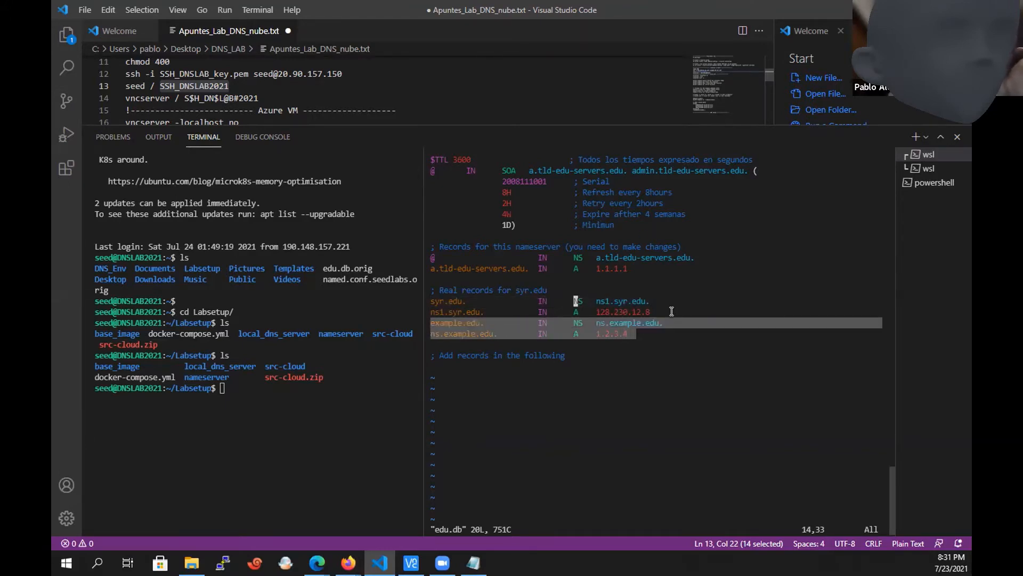
{"action": "left_click", "coordinate": [630, 326]}
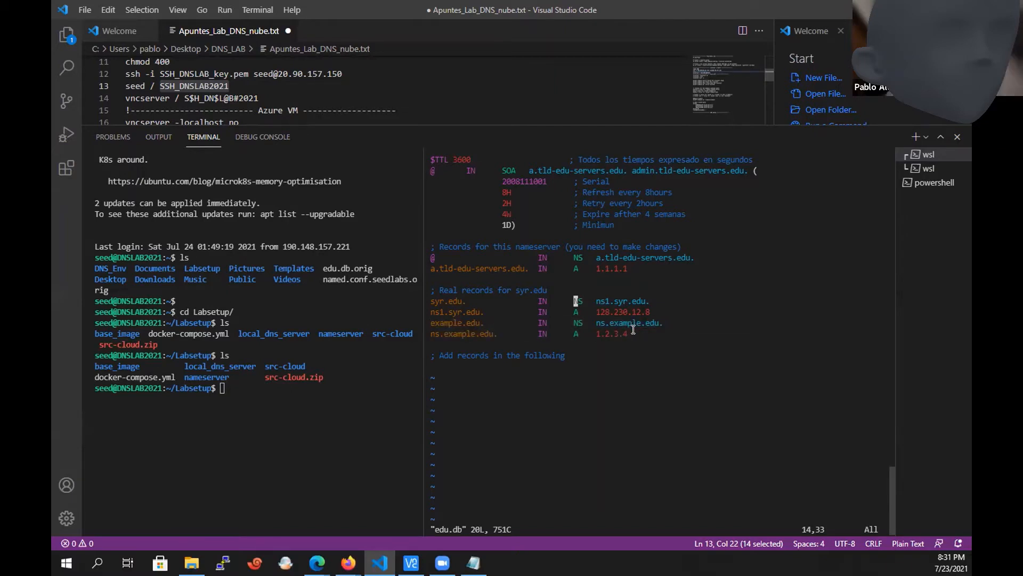
Discard the password text pasted over the syr.edu record by quitting edu.db without saving.
{"action": "key", "text": "Escape"}
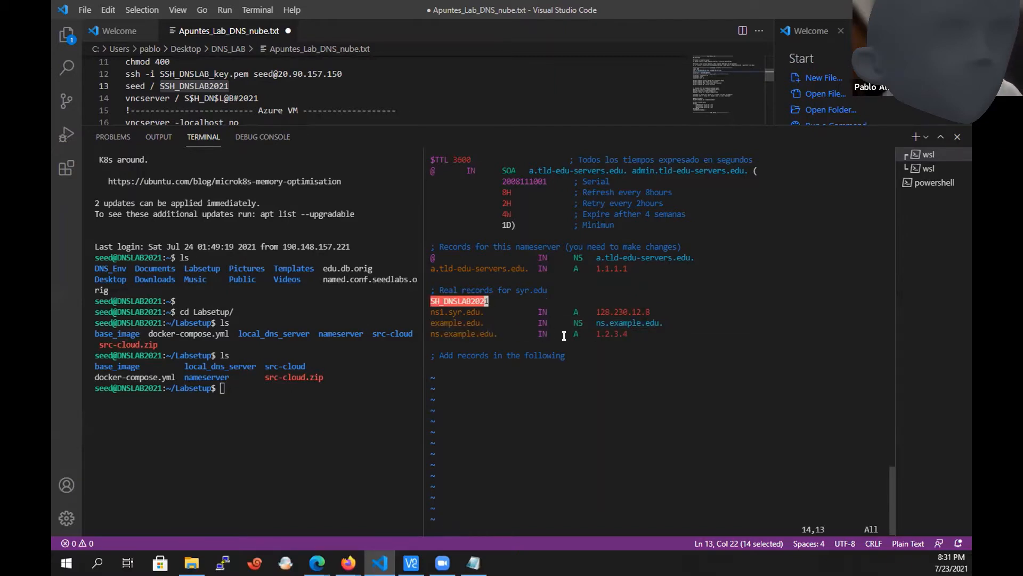
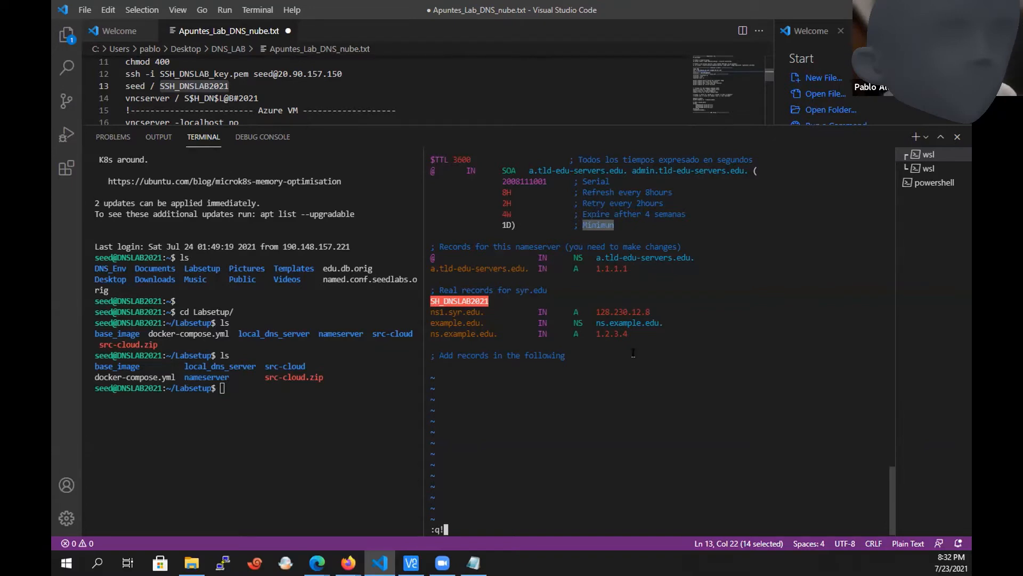
{"action": "key", "text": "Return"}
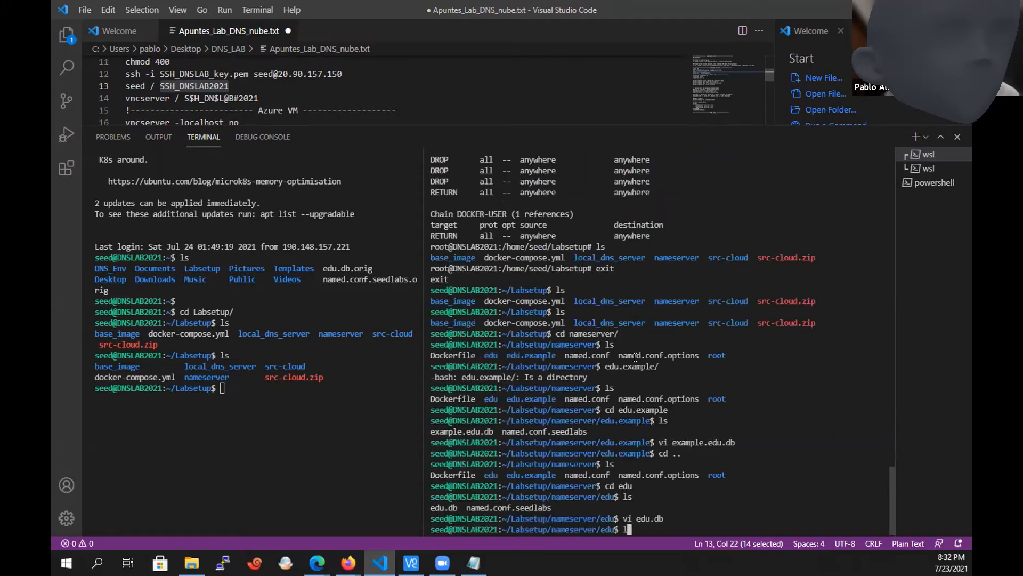
Return from edu to the parent nameserver directory and list what it contains.
{"action": "type", "text": "cd .."}
{"action": "key", "text": "Return"}
{"action": "type", "text": "ls"}
Change into the edu.example directory and list its files.
{"action": "key", "text": "Return"}
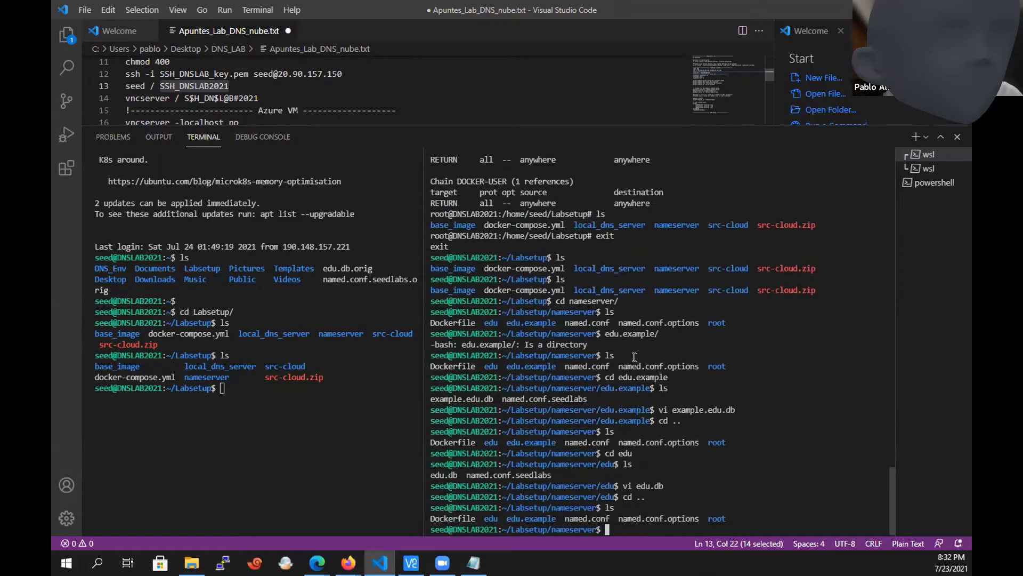
{"action": "type", "text": "cd edu.example/"}
{"action": "key", "text": "Return"}
{"action": "type", "text": "ls"}
{"action": "key", "text": "Return"}
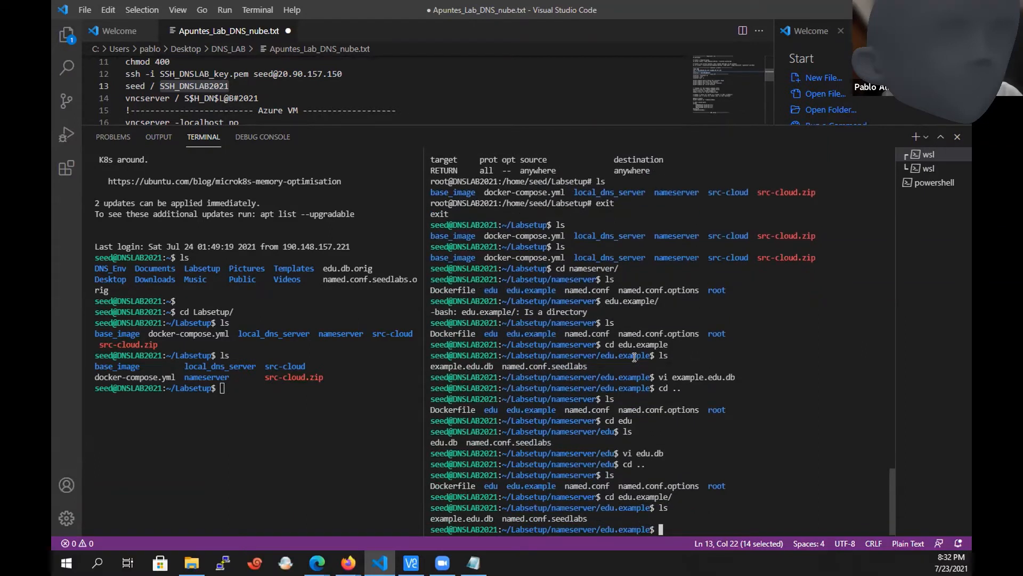
Open the example.edu.db zone file in vi for editing.
{"action": "type", "text": "vi"}
{"action": "double_click", "coordinate": [462, 519]}
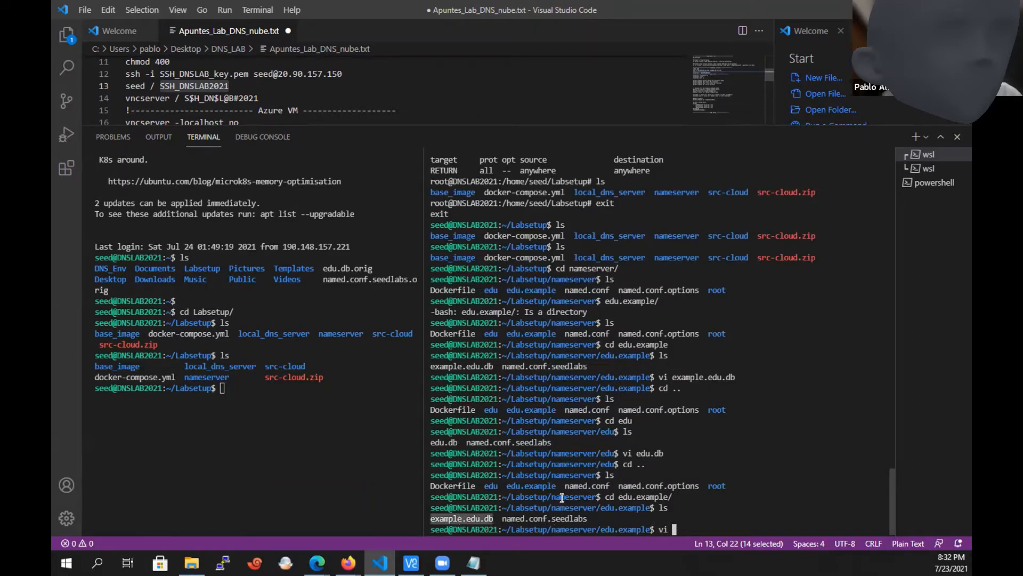
{"action": "type", "text": "ex"}
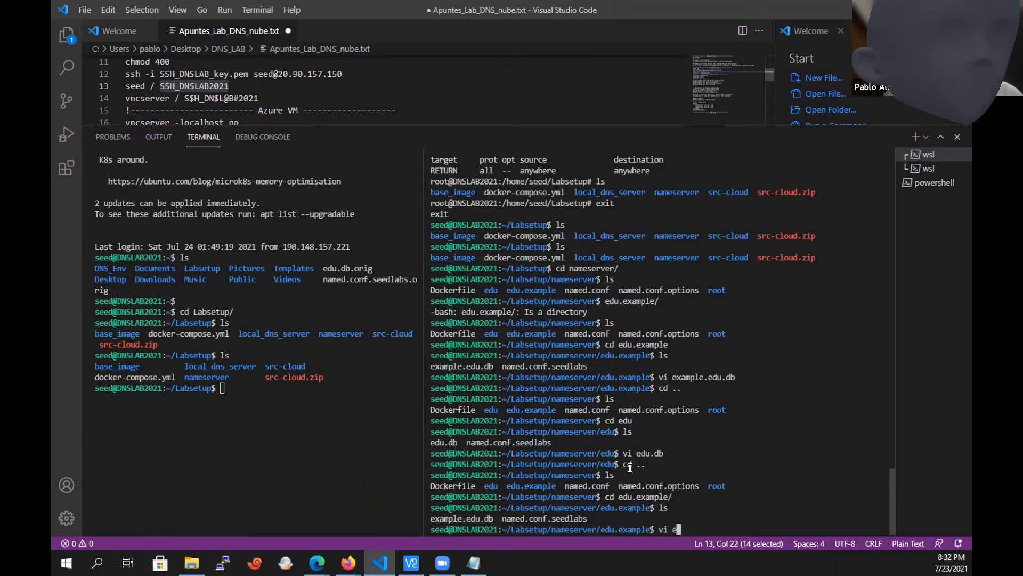
{"action": "key", "text": "Tab"}
{"action": "key", "text": "Return"}
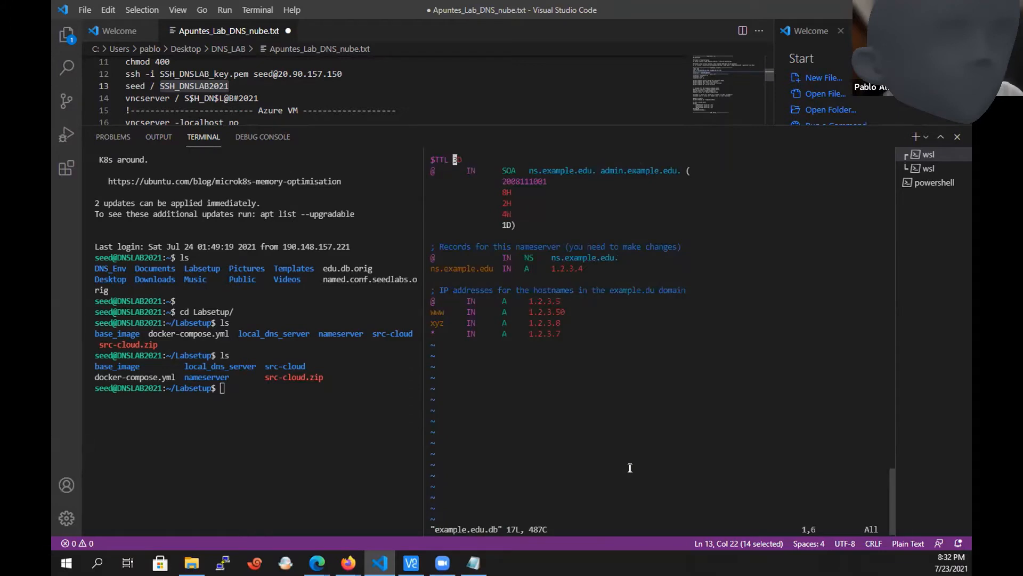
Set the address of the ns.example.edu A record to 1.2.3.55.
{"action": "key", "text": "Down"}
{"action": "key", "text": "Down"}
{"action": "key", "text": "Down"}
{"action": "key", "text": "Down"}
{"action": "key", "text": "Down"}
{"action": "key", "text": "Down"}
{"action": "key", "text": "Down"}
{"action": "key", "text": "Down"}
{"action": "key", "text": "Down"}
{"action": "key", "text": "Down"}
{"action": "key", "text": "Down"}
{"action": "key", "text": "Up"}
{"action": "key", "text": "Right"}
{"action": "key", "text": "Right"}
{"action": "key", "text": "Right"}
{"action": "key", "text": "Right"}
{"action": "key", "text": "Right"}
{"action": "key", "text": "Right"}
{"action": "key", "text": "Right"}
{"action": "key", "text": "Right"}
{"action": "key", "text": "Right"}
{"action": "key", "text": "Right"}
{"action": "key", "text": "Right"}
{"action": "key", "text": "Right"}
{"action": "key", "text": "Right"}
{"action": "key", "text": "Right"}
{"action": "key", "text": "Right"}
{"action": "key", "text": "Right"}
{"action": "key", "text": "Right"}
{"action": "key", "text": "Right"}
{"action": "key", "text": "Right"}
{"action": "key", "text": "Right"}
{"action": "key", "text": "Right"}
{"action": "key", "text": "shift+r"}
{"action": "type", "text": "55"}
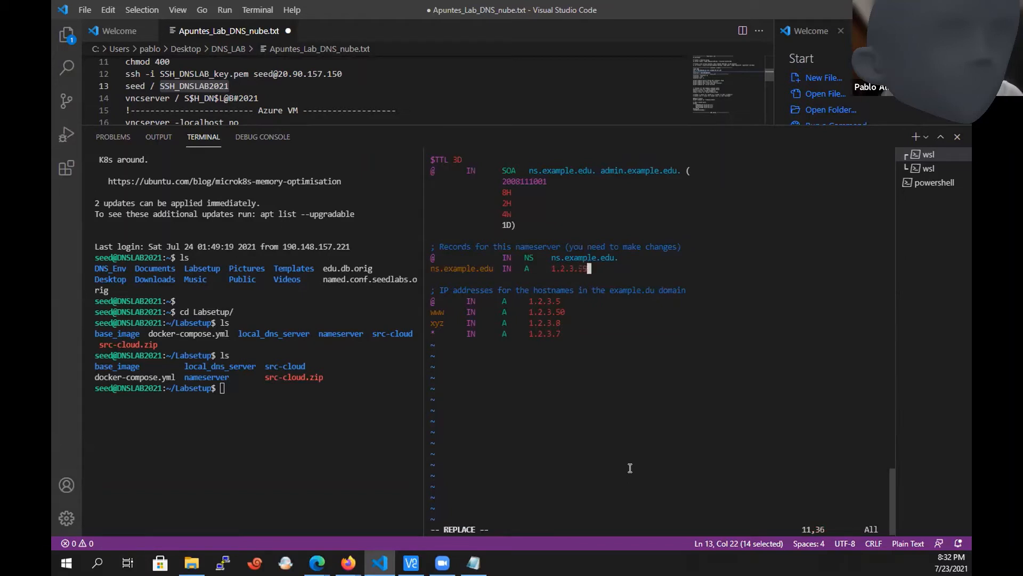
Set the address of the ns.example.edu A record to 1.2.3.59.
{"action": "key", "text": "BackSpace"}
{"action": "type", "text": "9"}
{"action": "key", "text": "Escape"}
Set the address of the www A record in the example.edu zone to 1.2.3.100.
{"action": "key", "text": "j"}
{"action": "key", "text": "j"}
{"action": "key", "text": "j"}
{"action": "key", "text": "j"}
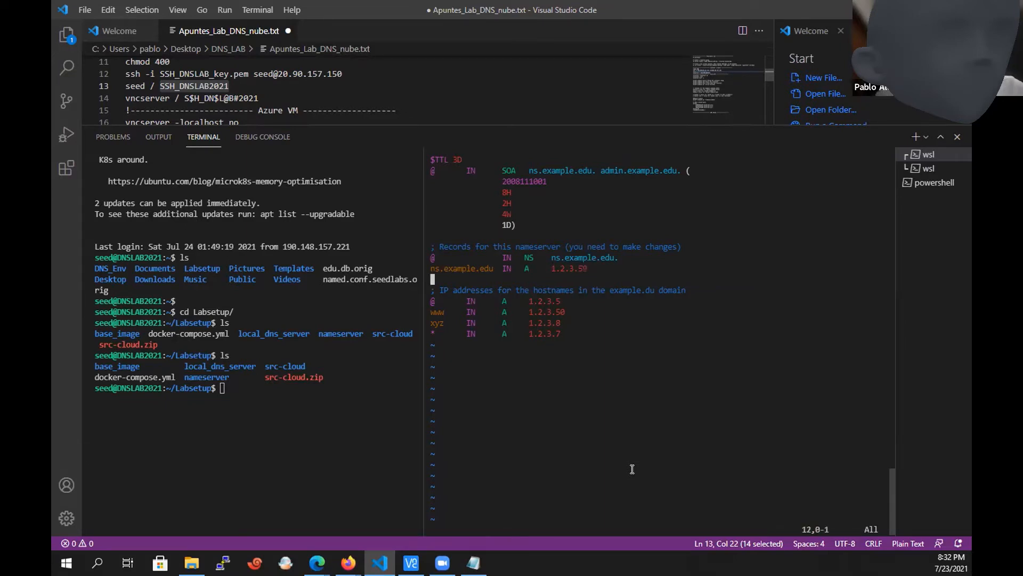
{"action": "key", "text": "h"}
{"action": "key", "text": "shift+r"}
{"action": "type", "text": "100"}
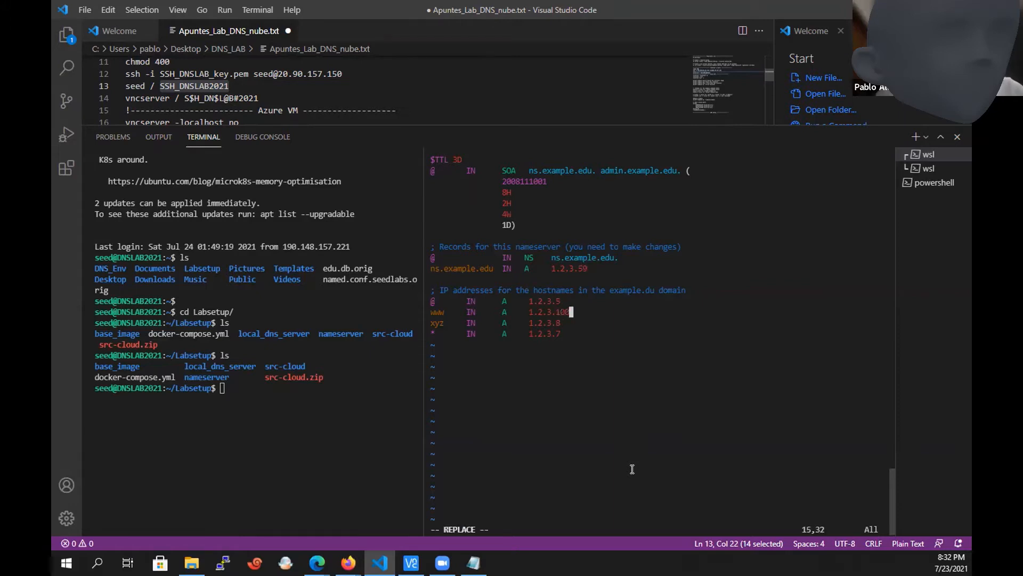
{"action": "key", "text": "Escape"}
Set the address of the domain's own @ A record to 1.2.3.50.
{"action": "key", "text": "k"}
{"action": "key", "text": "shift+r"}
{"action": "type", "text": "10"}
{"action": "key", "text": "Escape"}
{"action": "key", "text": "Left"}
{"action": "type", "text": "R5"}
{"action": "key", "text": "Escape"}
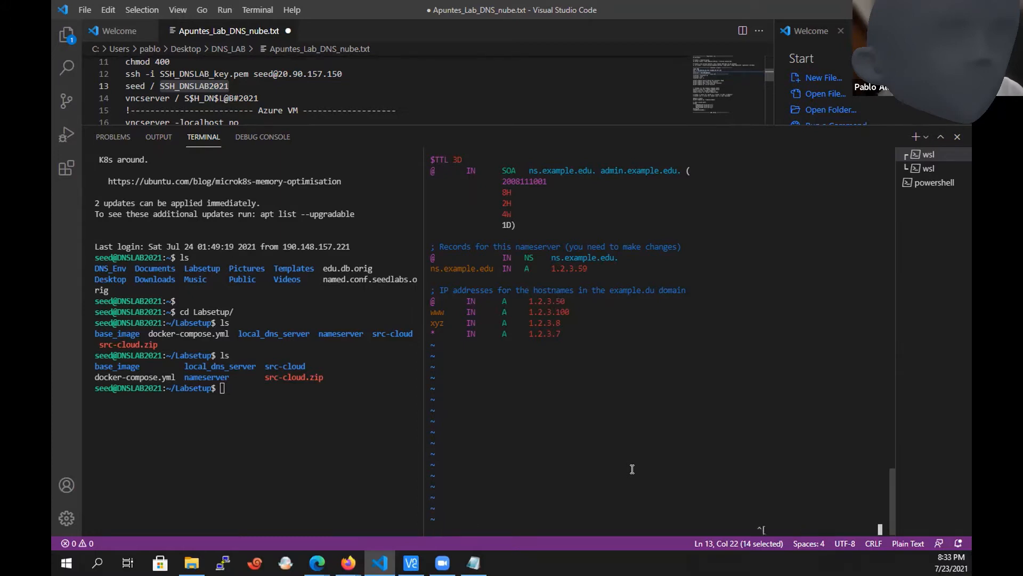
Set the address of the xyz A record to 1.2.3.150.
{"action": "key", "text": "Down"}
{"action": "type", "text": "R"}
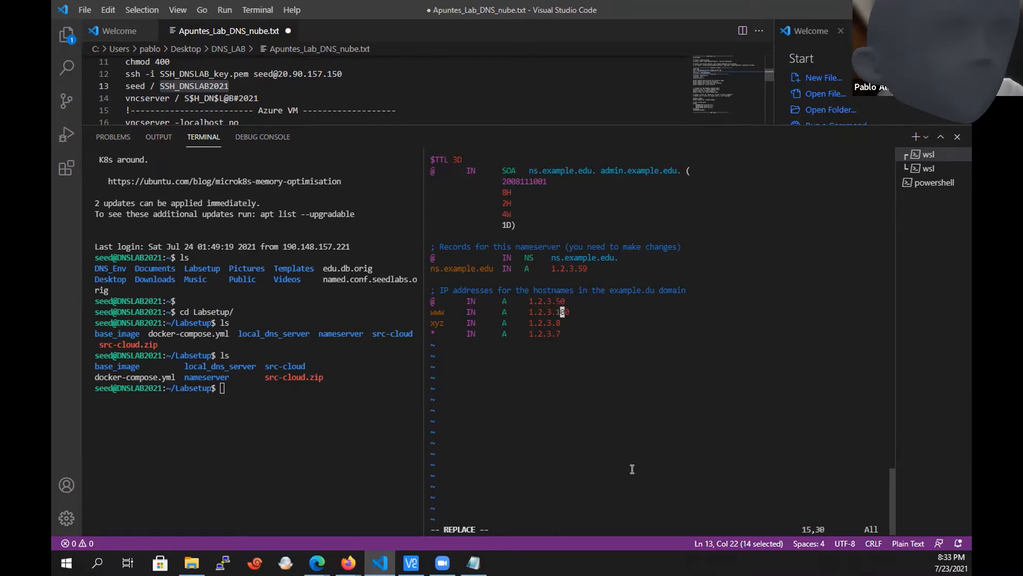
{"action": "type", "text": "1"}
{"action": "key", "text": "Escape"}
{"action": "key", "text": "Down"}
{"action": "key", "text": "Escape"}
{"action": "type", "text": "R158"}
{"action": "key", "text": "Escape"}
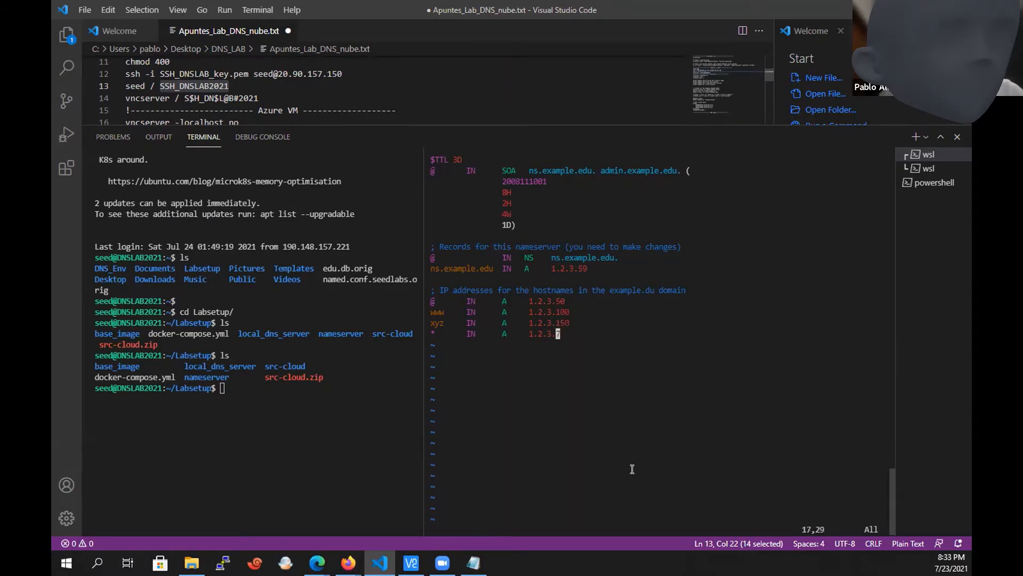
Review the hostname records for www, xyz and the wildcard together with their assigned addresses.
{"action": "key", "text": "Up"}
{"action": "key", "text": "Up"}
{"action": "key", "text": "Up"}
{"action": "key", "text": "Up"}
{"action": "key", "text": "Up"}
{"action": "key", "text": "Down"}
{"action": "key", "text": "Down"}
{"action": "key", "text": "Down"}
{"action": "key", "text": "Down"}
{"action": "key", "text": "Down"}
{"action": "key", "text": "Down"}
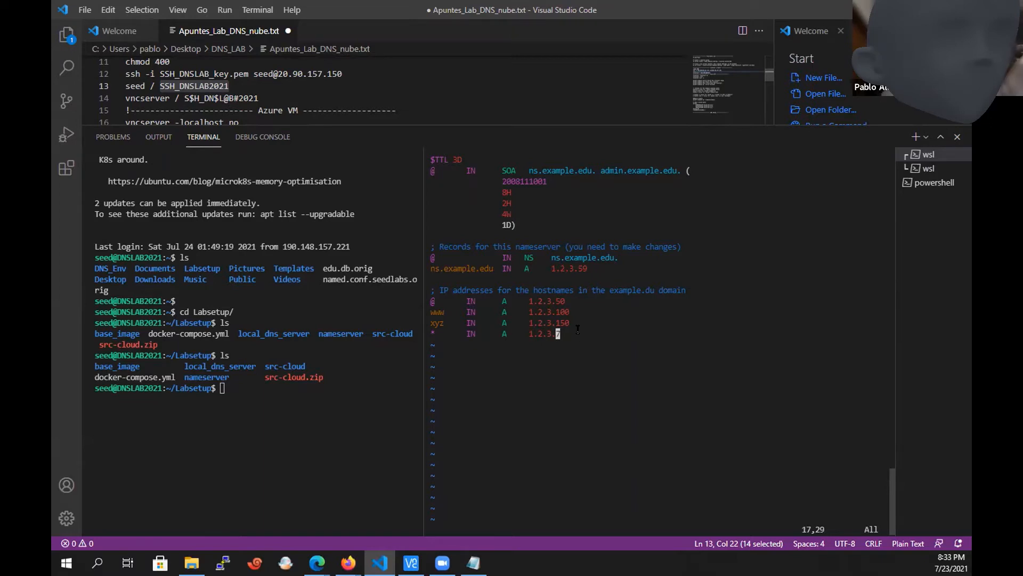
{"action": "left_click_drag", "start_coordinate": [578, 332], "coordinate": [430, 316]}
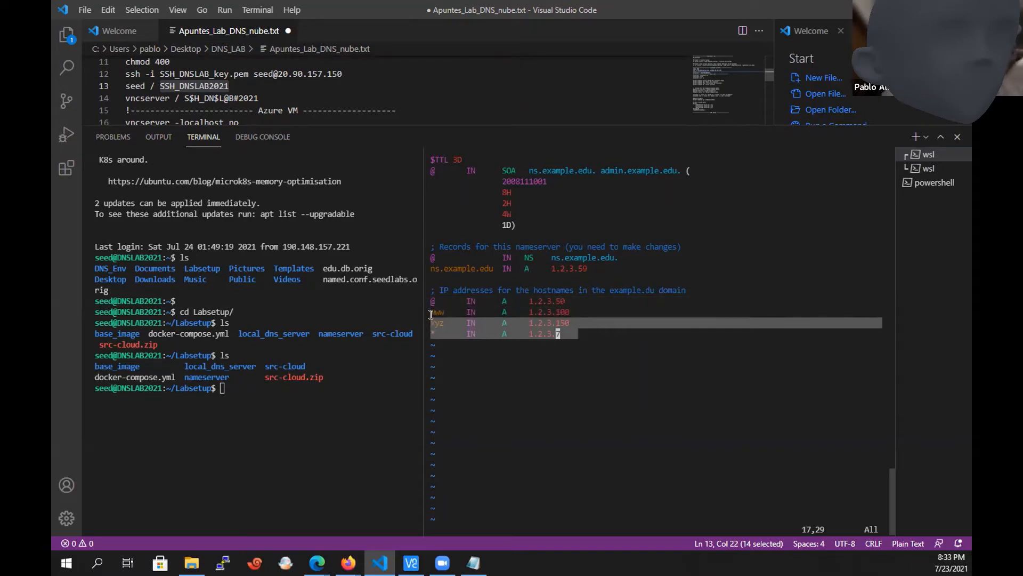
{"action": "left_click", "coordinate": [431, 315]}
{"action": "double_click", "coordinate": [434, 310]}
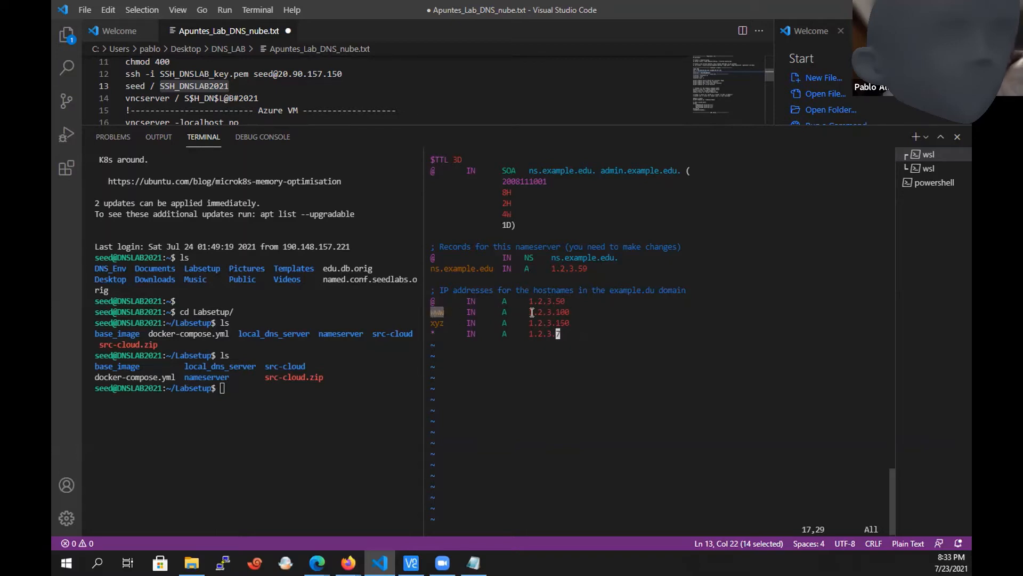
{"action": "double_click", "coordinate": [554, 312]}
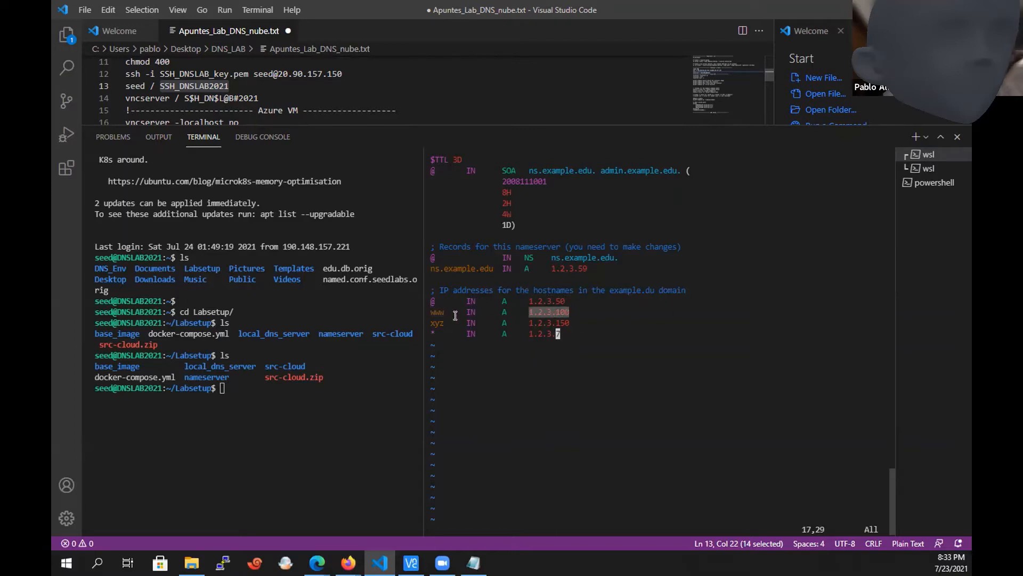
{"action": "double_click", "coordinate": [436, 323]}
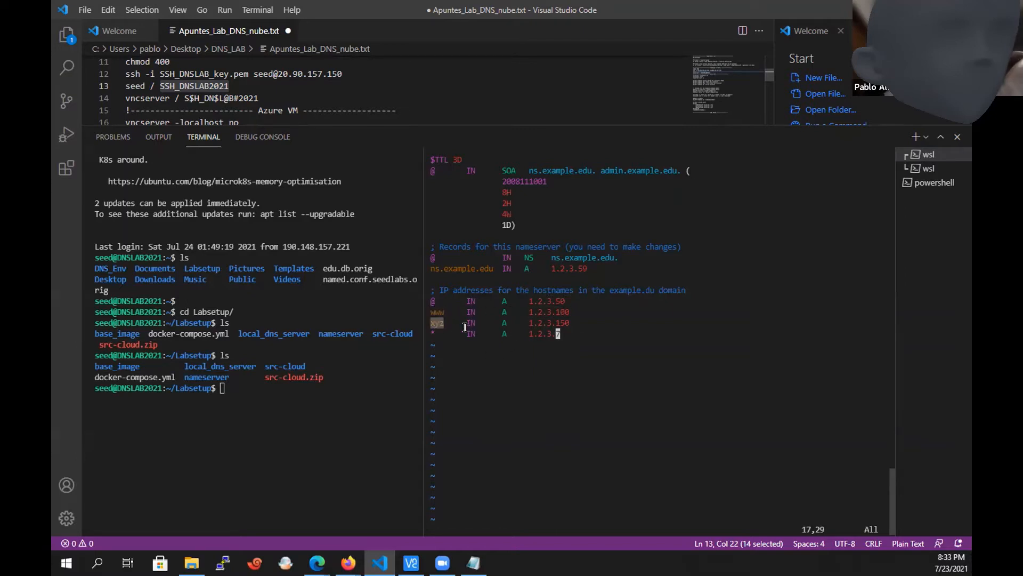
{"action": "double_click", "coordinate": [542, 323]}
{"action": "left_click", "coordinate": [431, 333]}
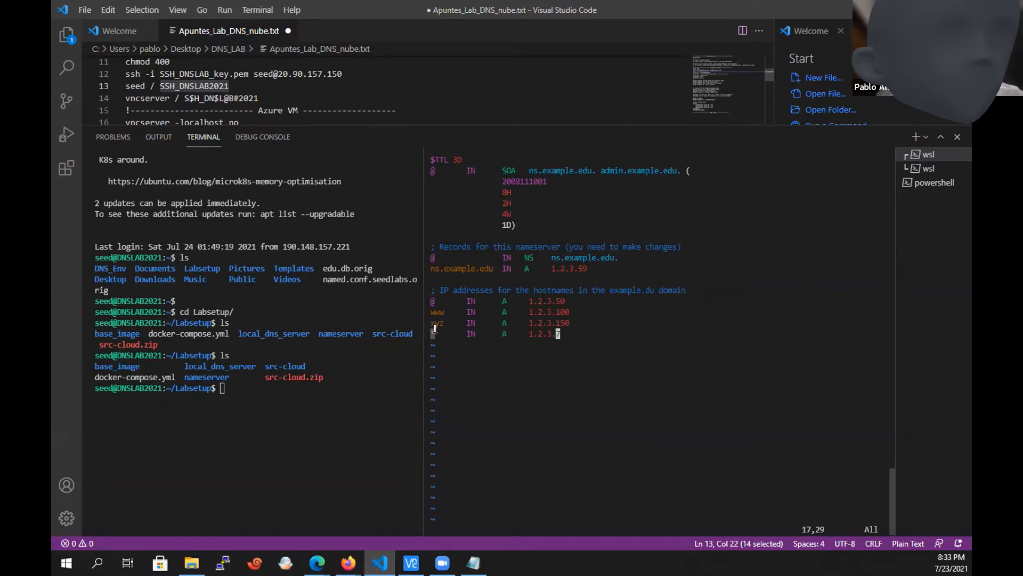
{"action": "double_click", "coordinate": [547, 333]}
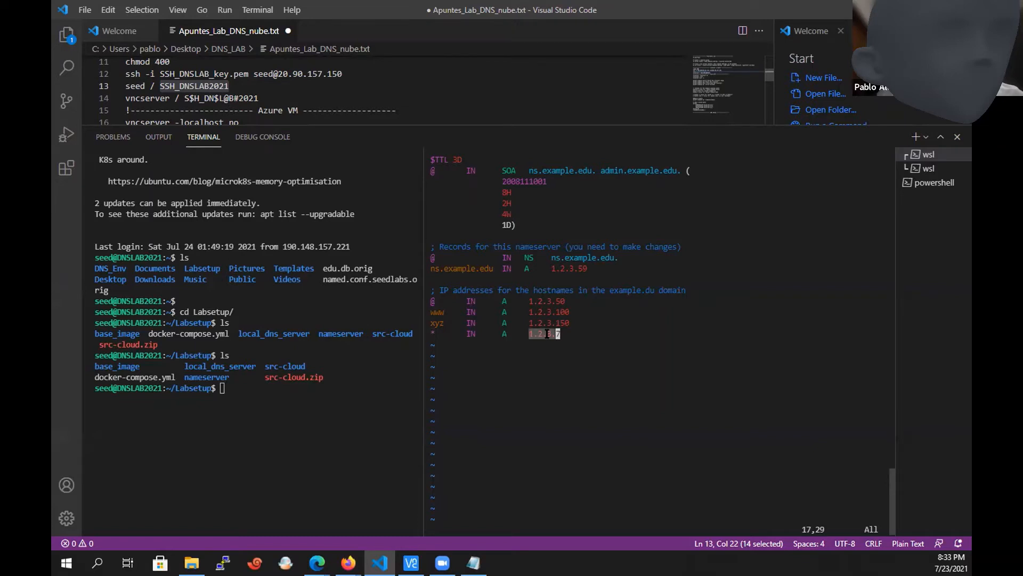
{"action": "left_click", "coordinate": [580, 334]}
Save the example.edu.db zone file and quit vi.
{"action": "key", "text": "Up"}
{"action": "key", "text": "Up"}
{"action": "key", "text": "Up"}
{"action": "key", "text": "Up"}
{"action": "key", "text": "Up"}
{"action": "key", "text": "Up"}
{"action": "key", "text": "Up"}
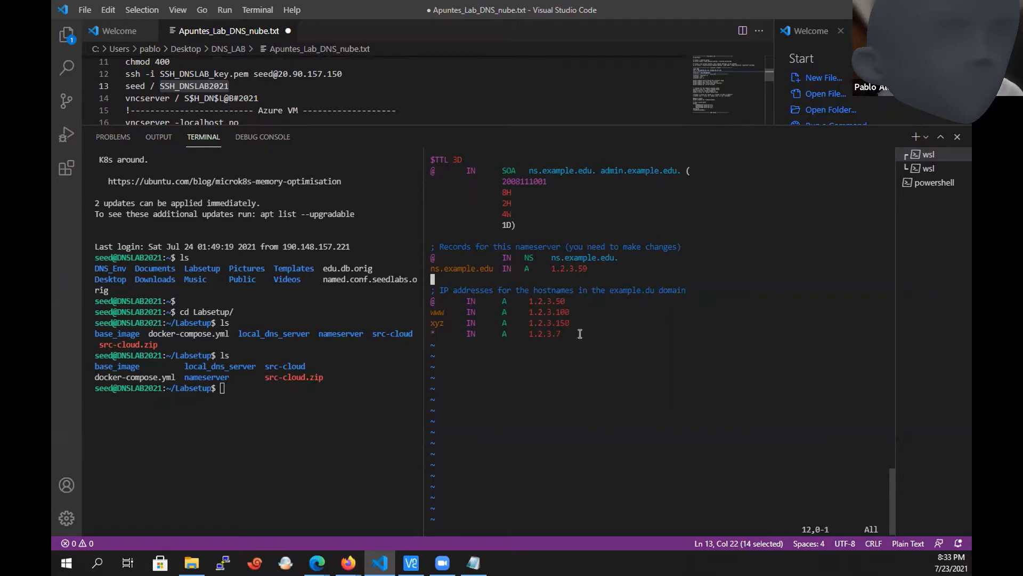
{"action": "type", "text": ":w"}
{"action": "key", "text": "Return"}
{"action": "type", "text": ":q"}
{"action": "key", "text": "Return"}
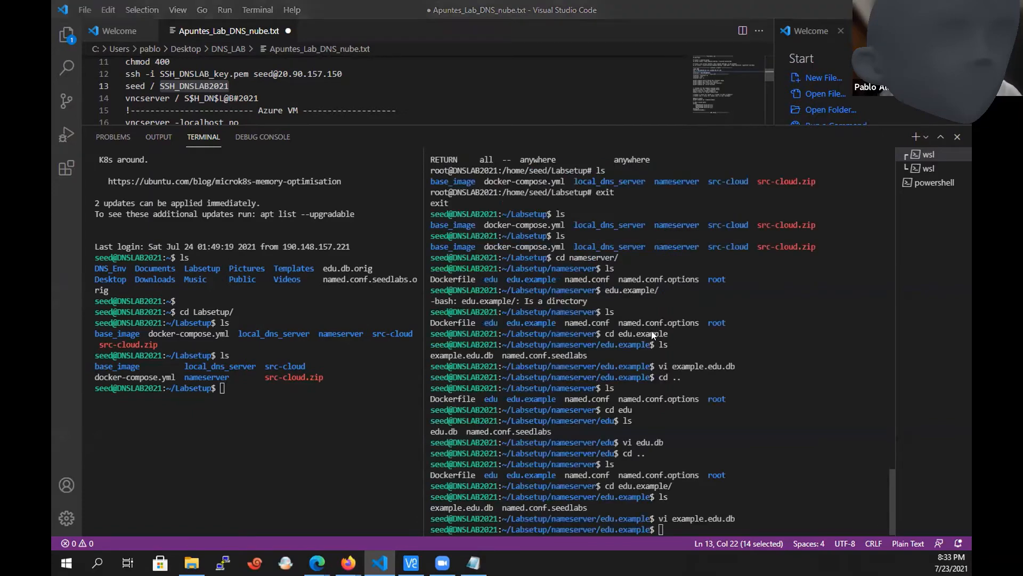
Look up the container start command under Paso 2 in the LAB1 Notepad notes, then return to the Labsetup terminal.
{"action": "key", "text": "alt+Tab"}
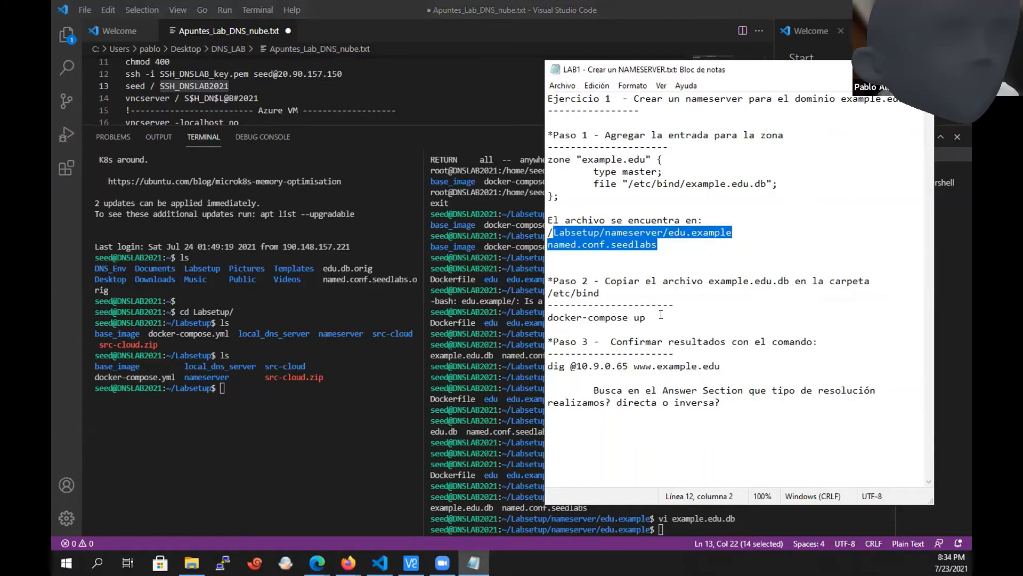
{"action": "left_click_drag", "start_coordinate": [658, 317], "coordinate": [550, 317]}
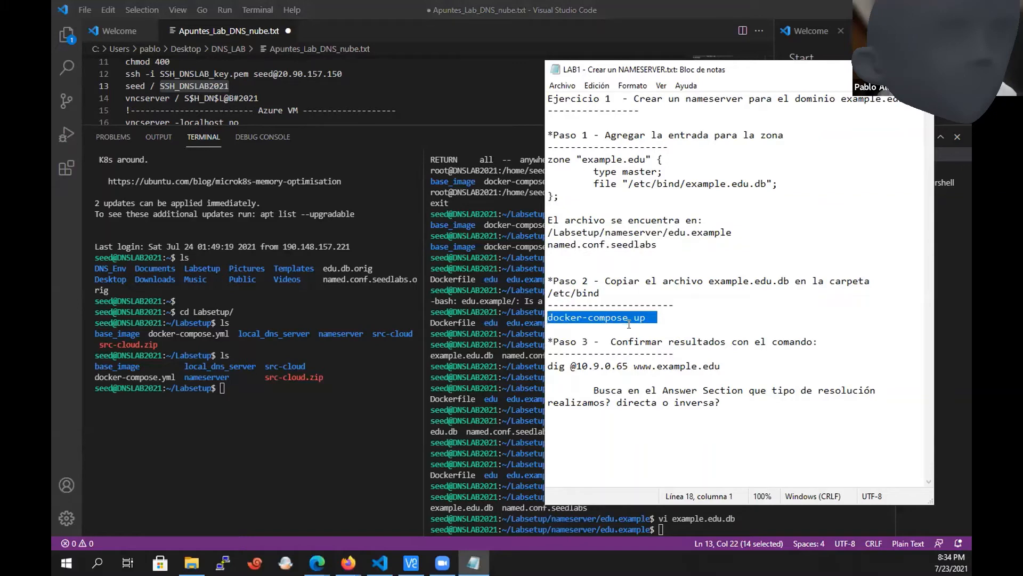
{"action": "left_click", "coordinate": [322, 405]}
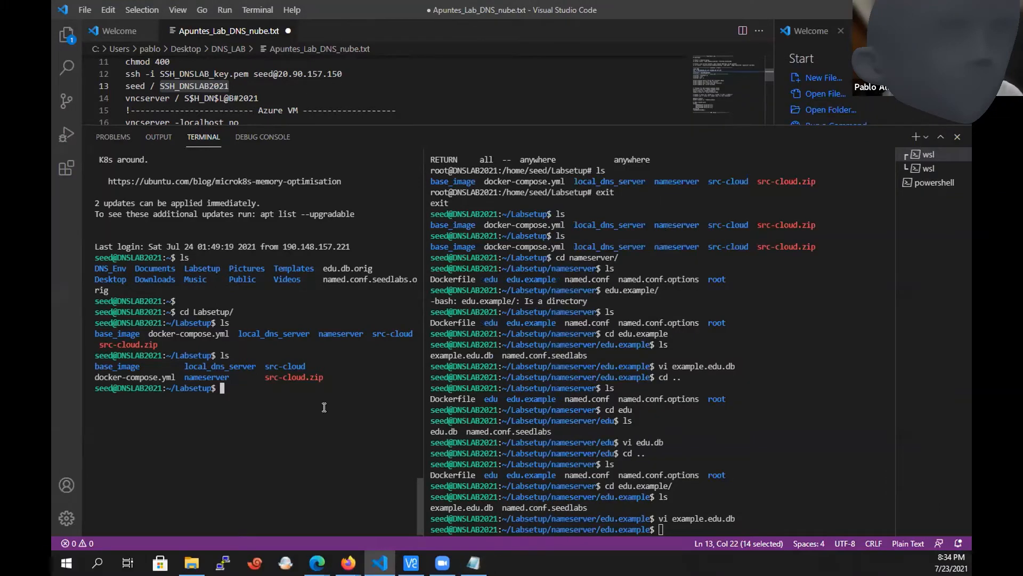
List the Labsetup directory and build the lab images with docker-compose build.
{"action": "type", "text": "ls"}
{"action": "key", "text": "Return"}
{"action": "type", "text": "c"}
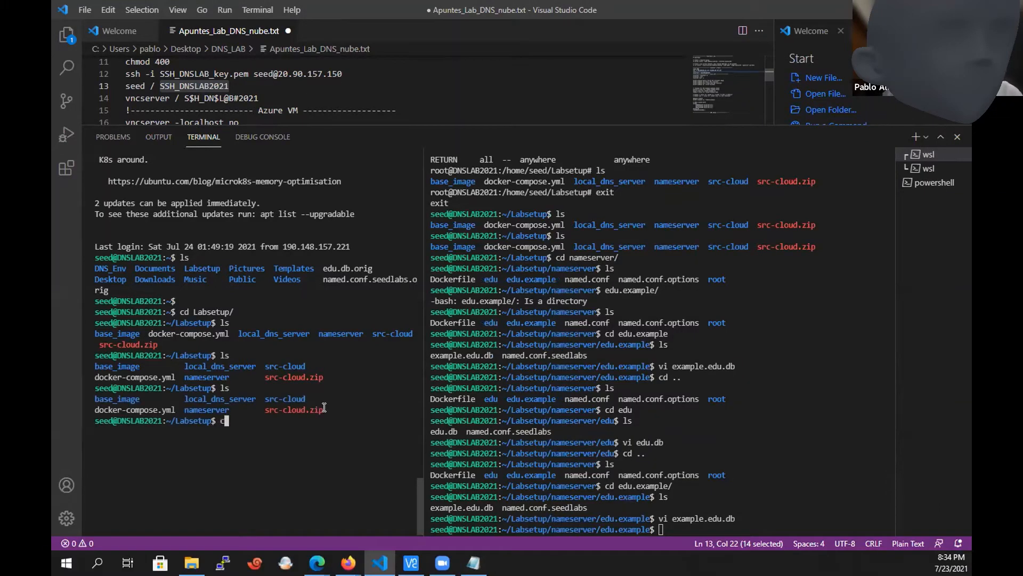
{"action": "key", "text": "BackSpace"}
{"action": "type", "text": "docker-compose build"}
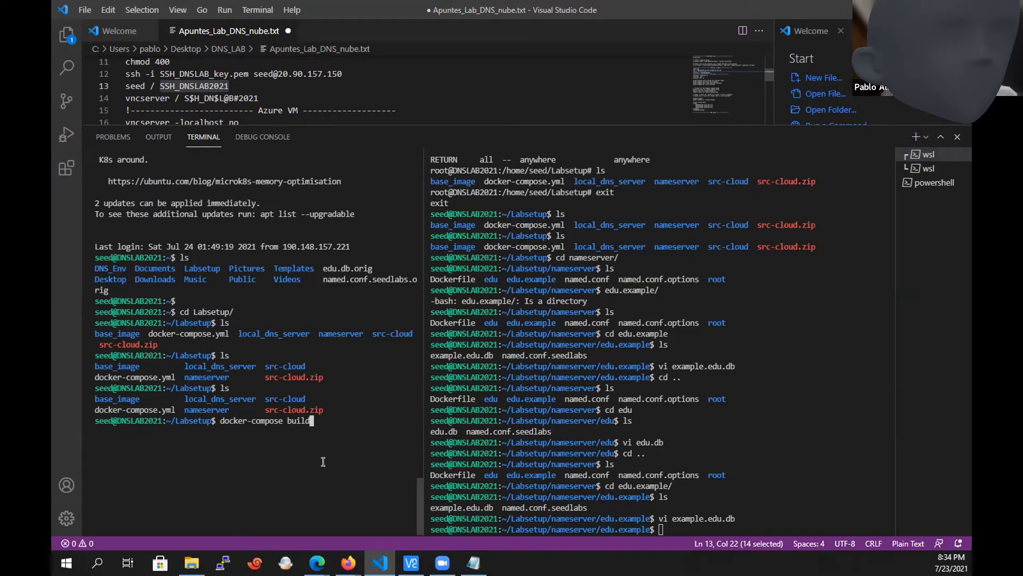
{"action": "key", "text": "Return"}
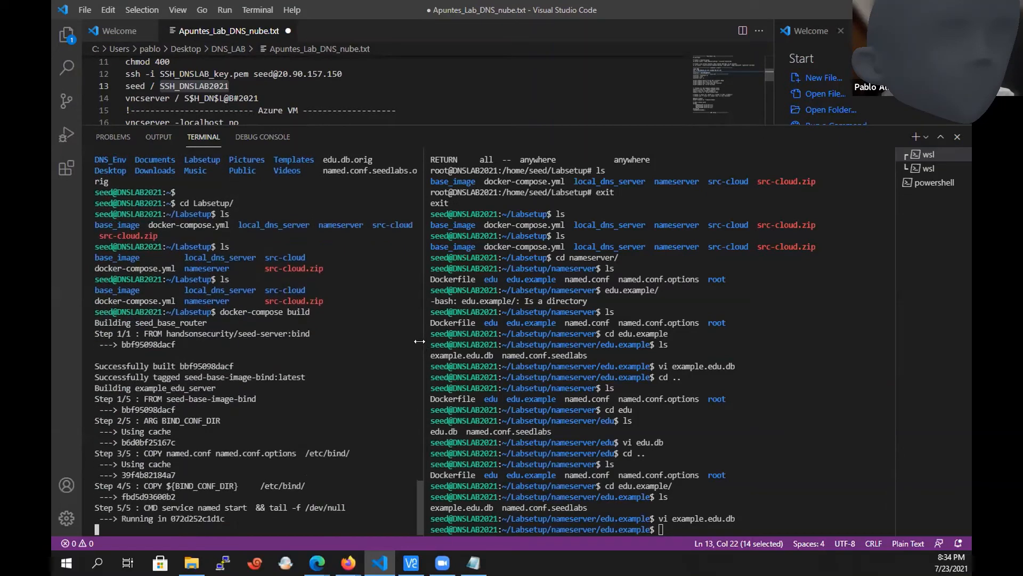
Widen the Labsetup terminal pane and start the DNS containers with docker-compose up.
{"action": "left_click_drag", "start_coordinate": [419, 341], "coordinate": [556, 341]}
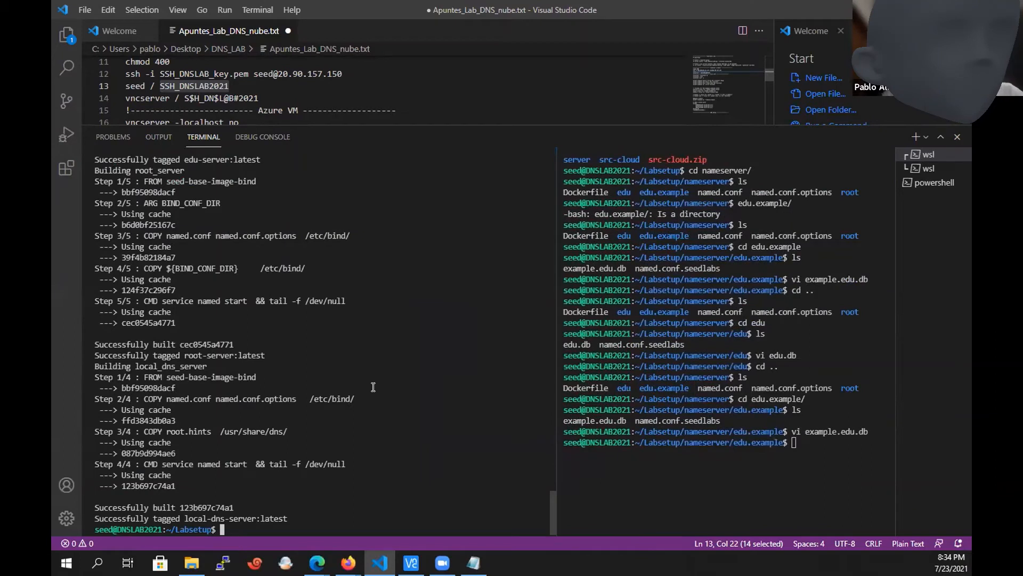
{"action": "type", "text": "docker-compose up"}
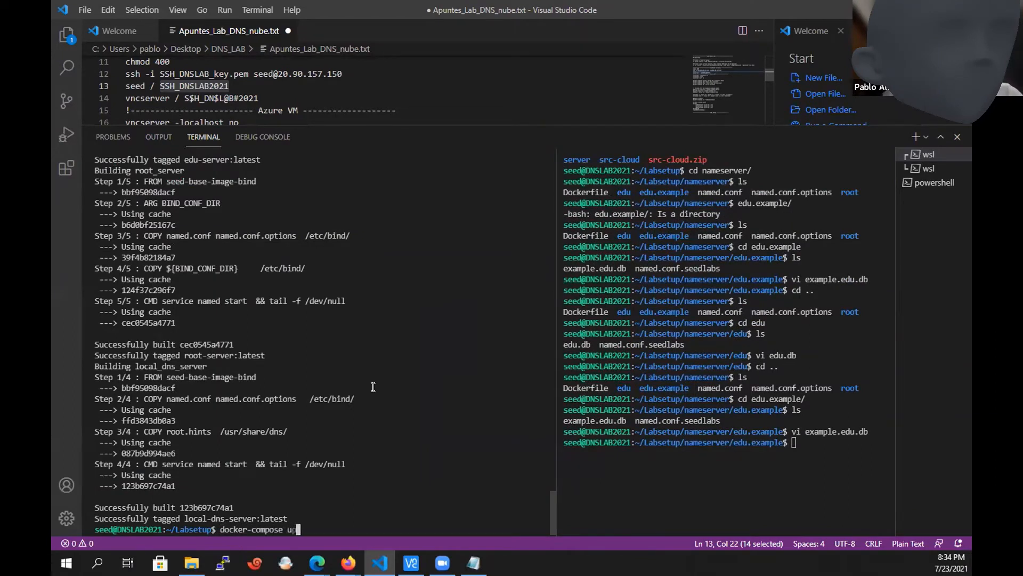
{"action": "key", "text": "Return"}
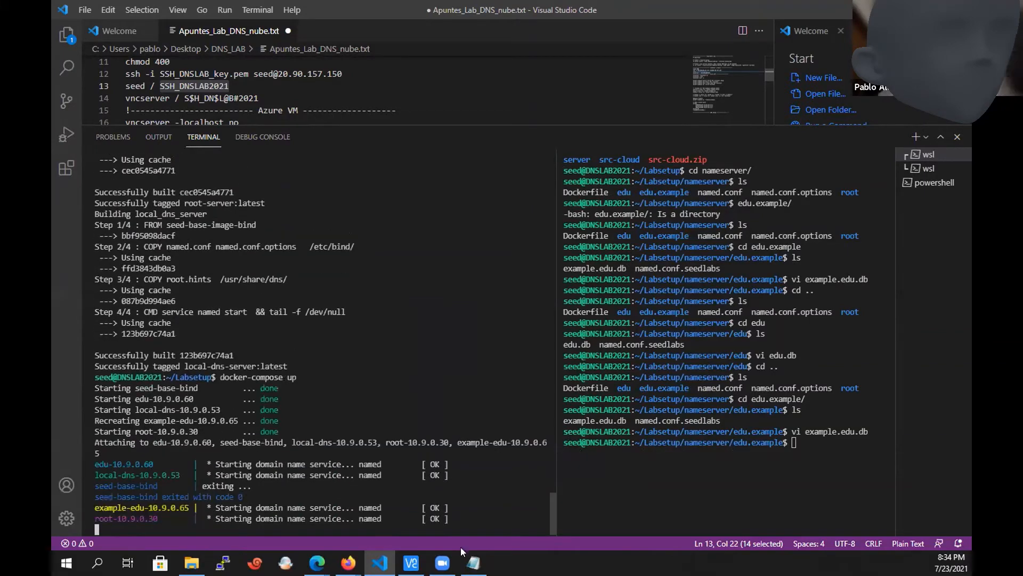
Rebalance the two terminal panes and consult the LAB1 notes for the Paso 3 verification command.
{"action": "key", "text": "alt+Tab"}
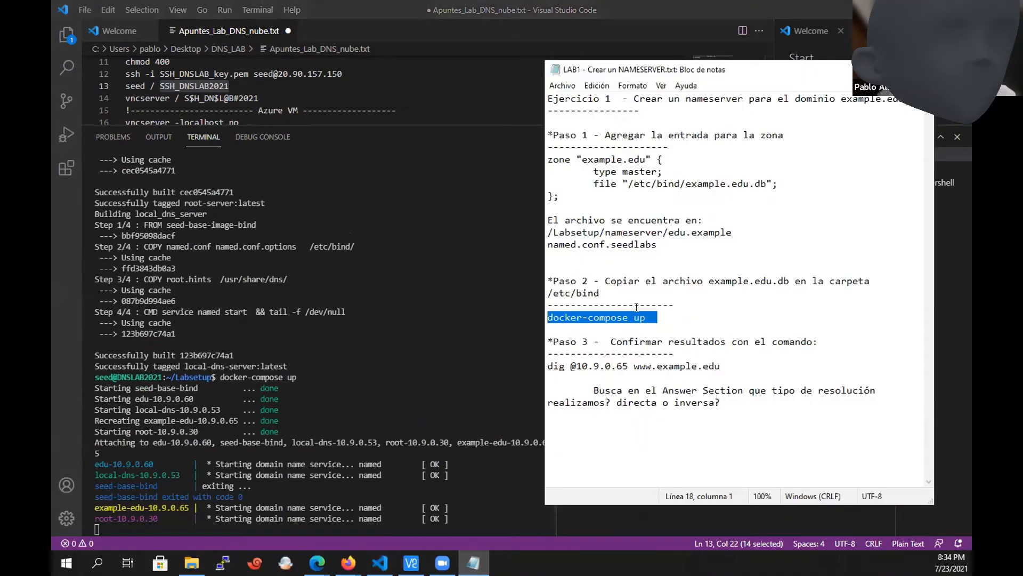
{"action": "left_click", "coordinate": [499, 354]}
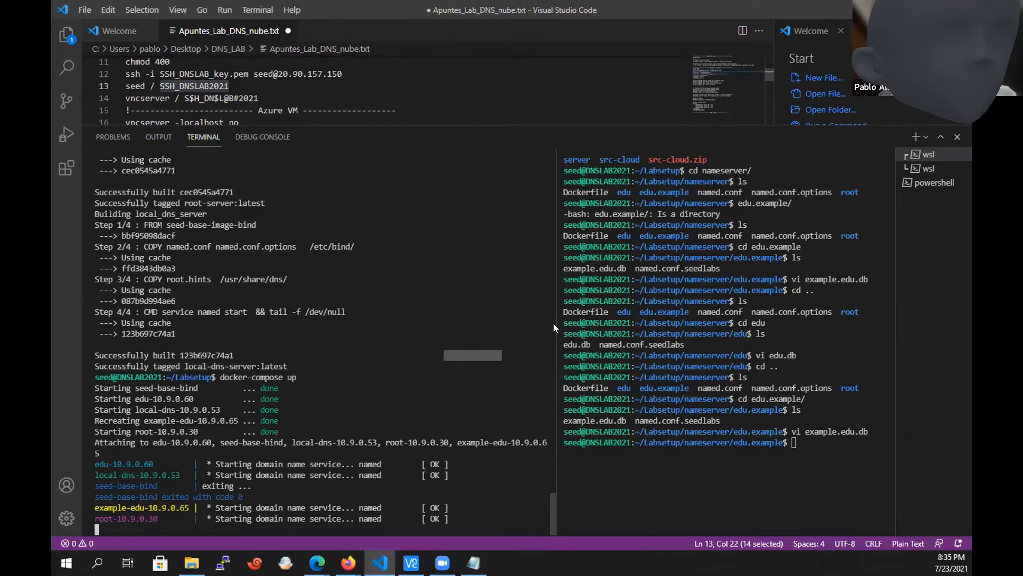
{"action": "left_click_drag", "start_coordinate": [556, 323], "coordinate": [432, 316]}
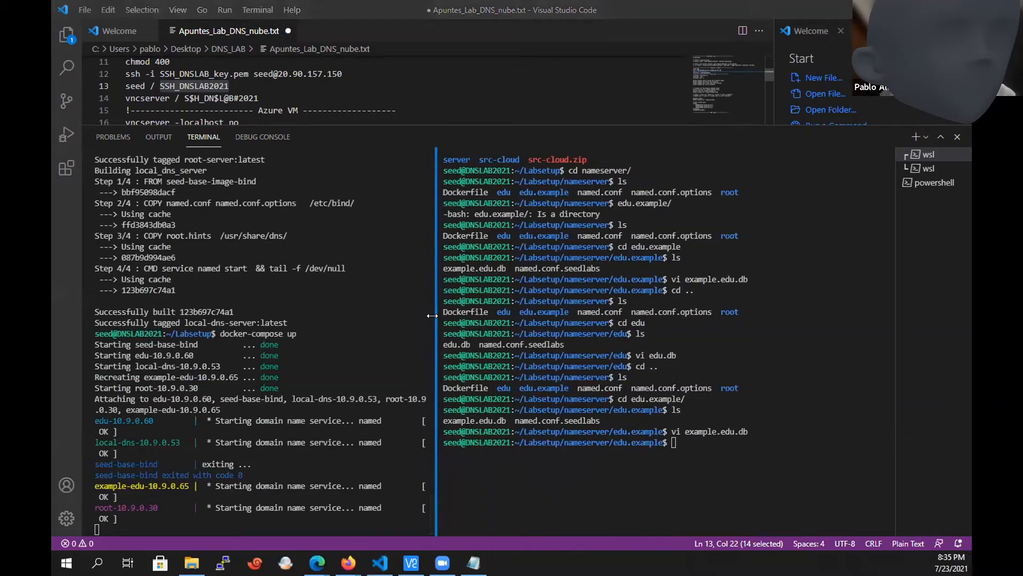
{"action": "key", "text": "alt+Tab"}
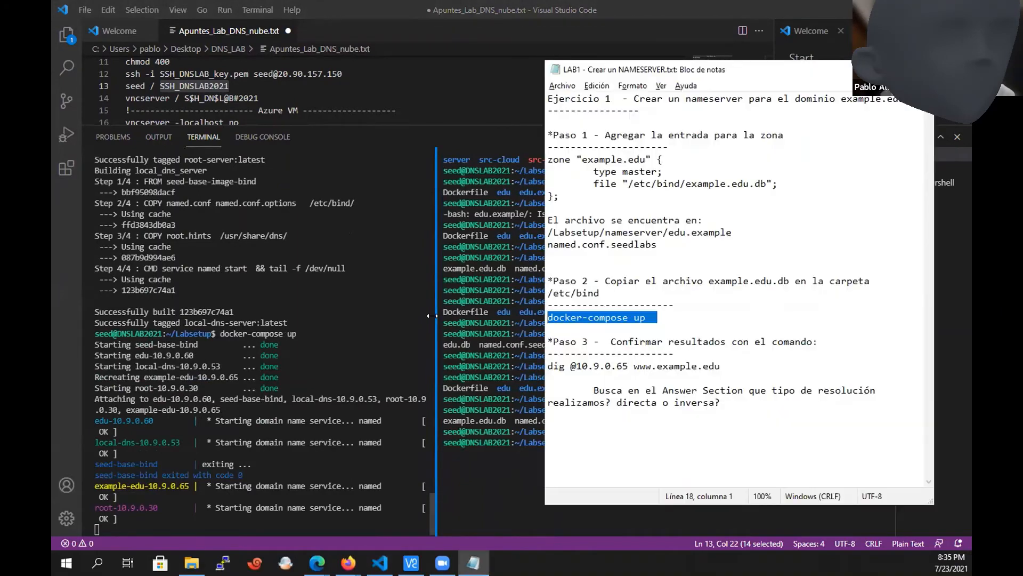
{"action": "left_click", "coordinate": [462, 323]}
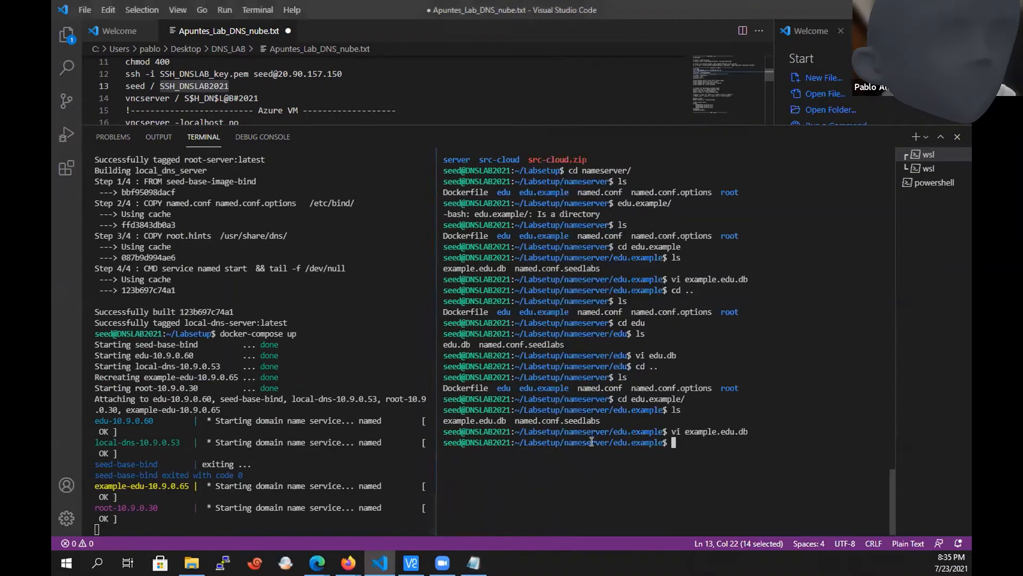
Try to run the alis command in the edu.example terminal.
{"action": "type", "text": "dock"}
{"action": "key", "text": "BackSpace"}
{"action": "key", "text": "BackSpace"}
{"action": "key", "text": "BackSpace"}
{"action": "key", "text": "BackSpace"}
{"action": "type", "text": "alis"}
{"action": "key", "text": "Return"}
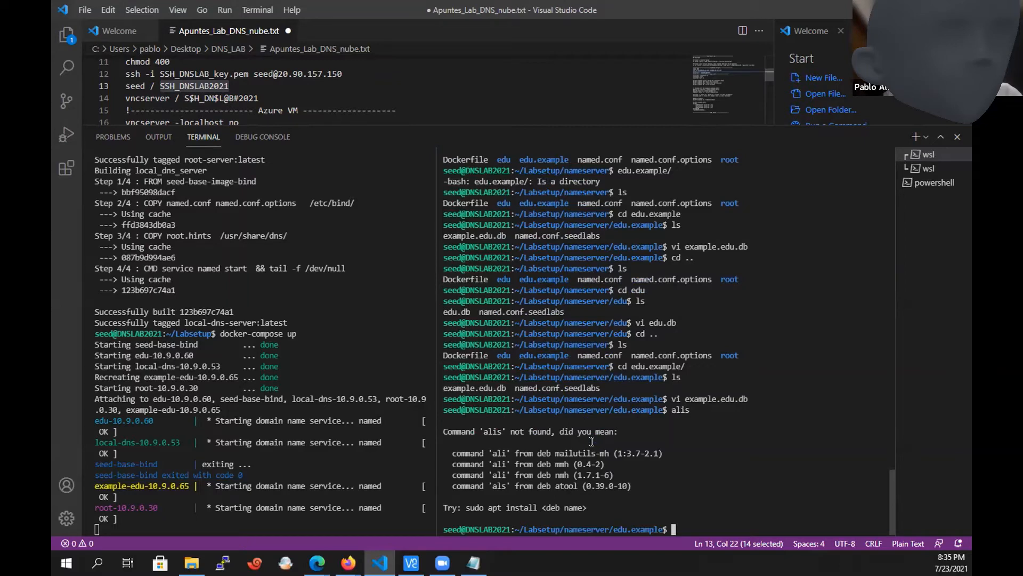
List the running containers with dockps and locate the example-edu-10.9.0.65 entry.
{"action": "type", "text": "docker"}
{"action": "key", "text": "BackSpace"}
{"action": "key", "text": "BackSpace"}
{"action": "type", "text": "ps"}
{"action": "key", "text": "Return"}
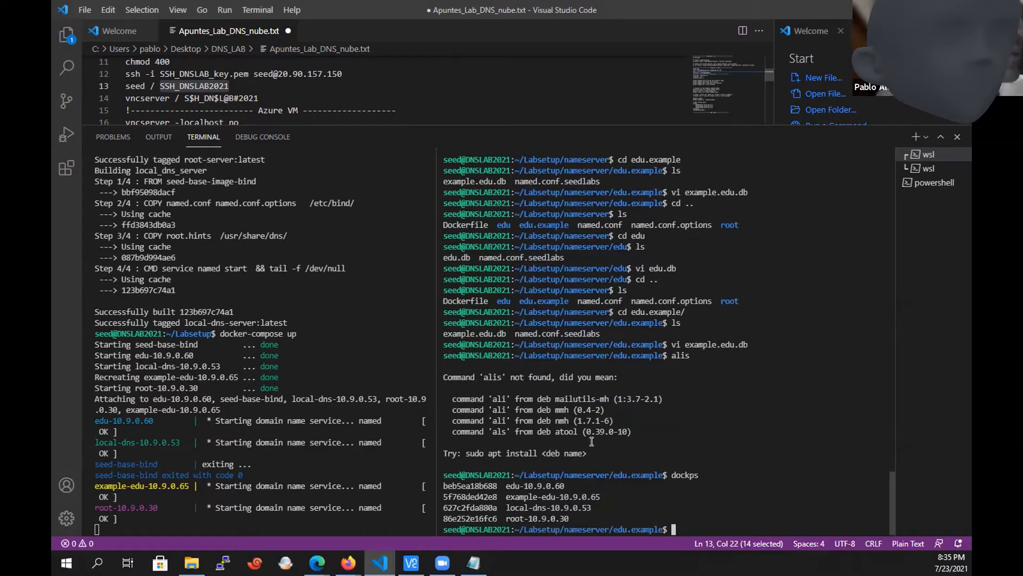
{"action": "left_click_drag", "start_coordinate": [600, 496], "coordinate": [478, 496]}
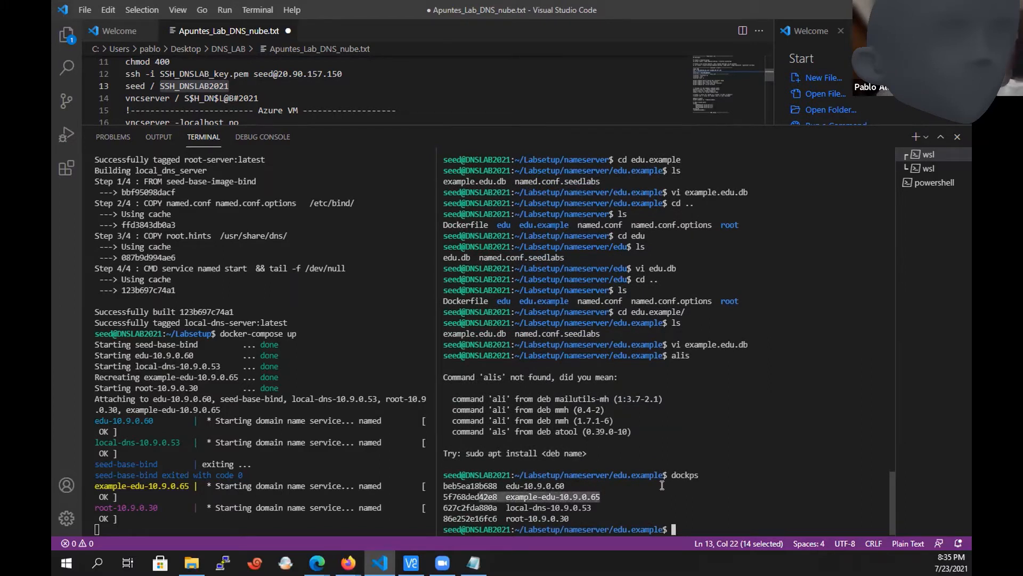
{"action": "left_click", "coordinate": [697, 486]}
{"action": "type", "text": "dig @"}
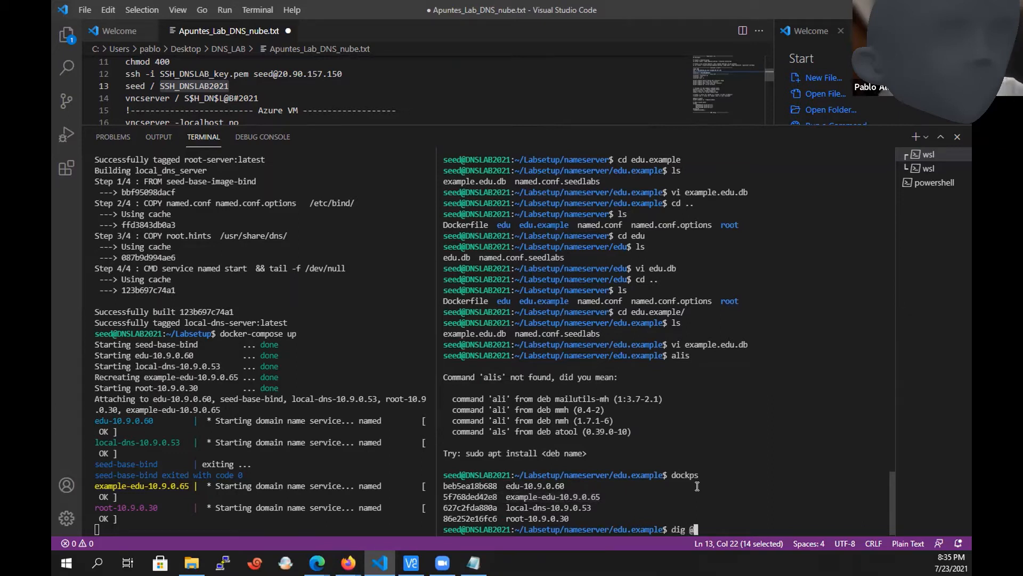
{"action": "key", "text": "BackSpace"}
{"action": "type", "text": "www.example.d"}
{"action": "type", "text": "du"}
{"action": "key", "text": "Return"}
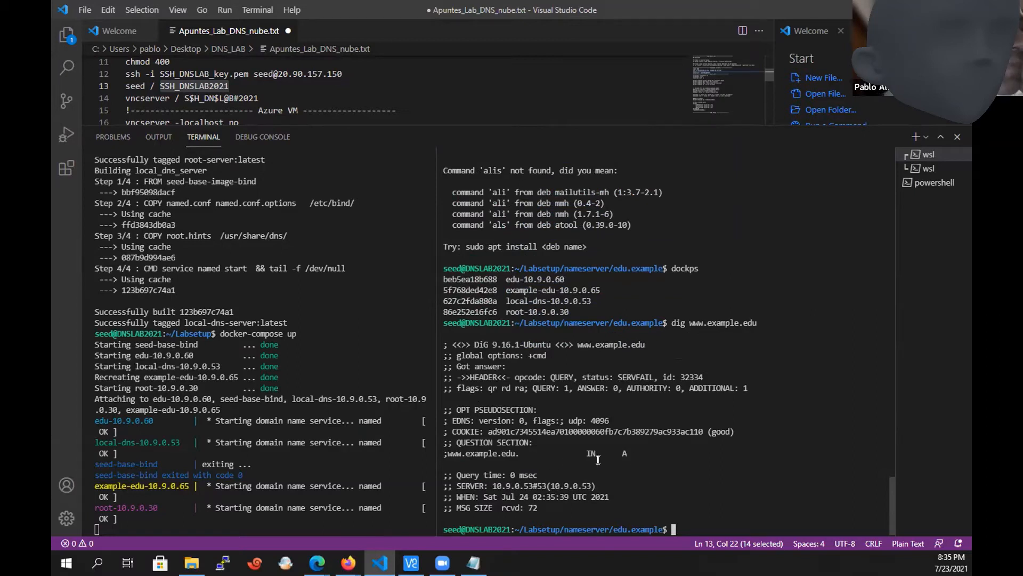
{"action": "left_click_drag", "start_coordinate": [635, 451], "coordinate": [440, 450]}
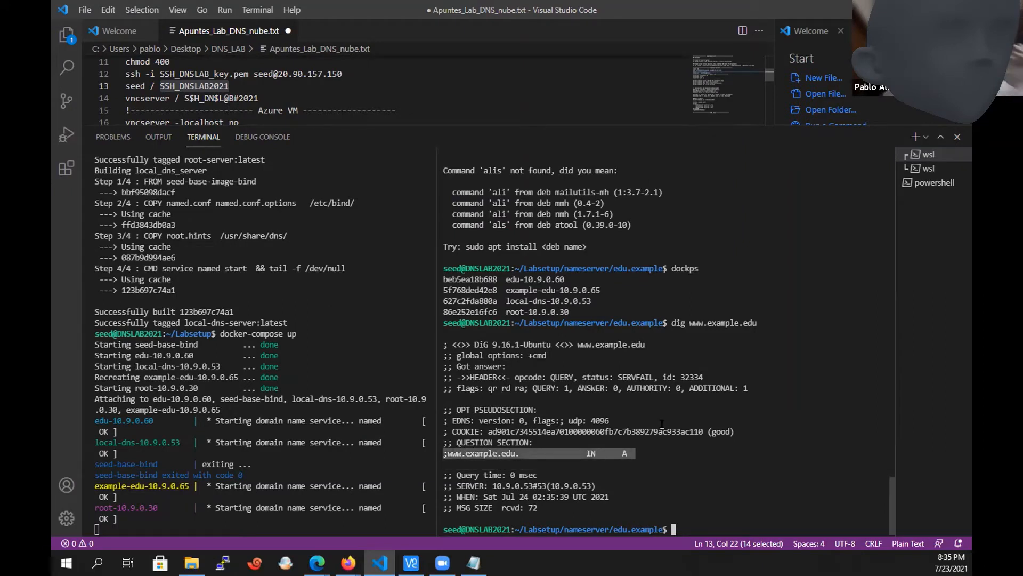
{"action": "left_click", "coordinate": [713, 434]}
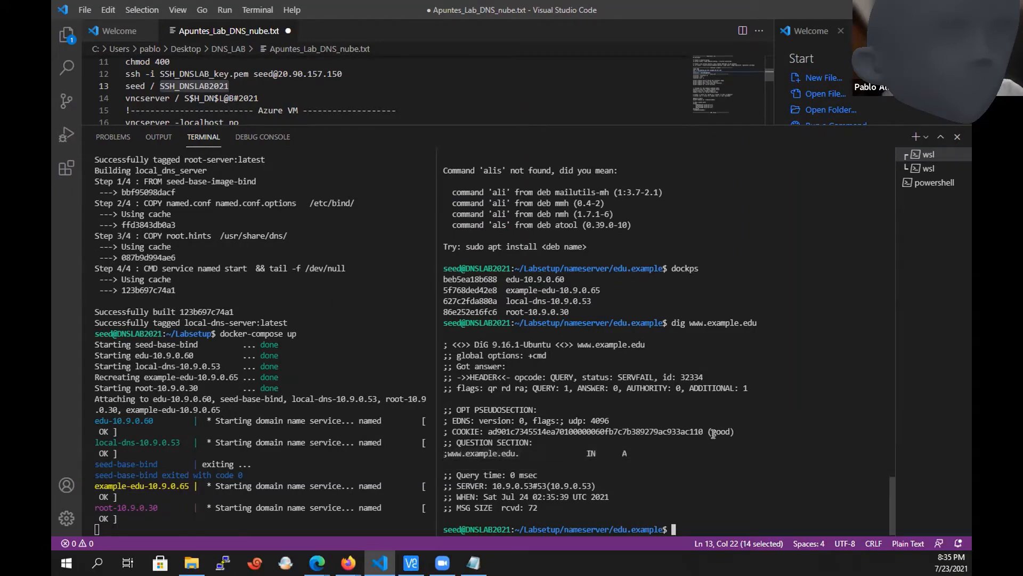
{"action": "type", "text": "ping www.example.edu"}
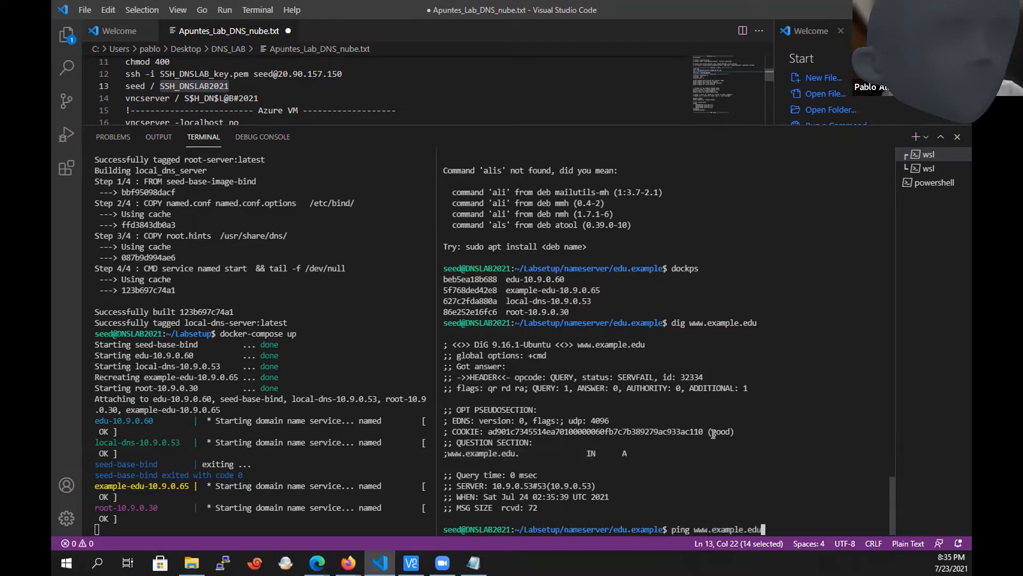
{"action": "key", "text": "Return"}
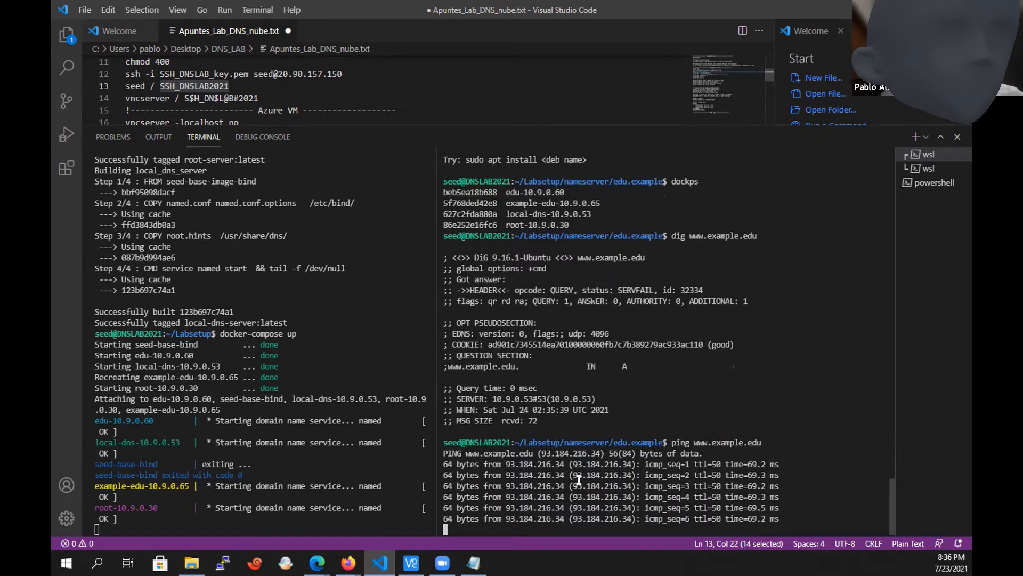
{"action": "key", "text": "ctrl+c"}
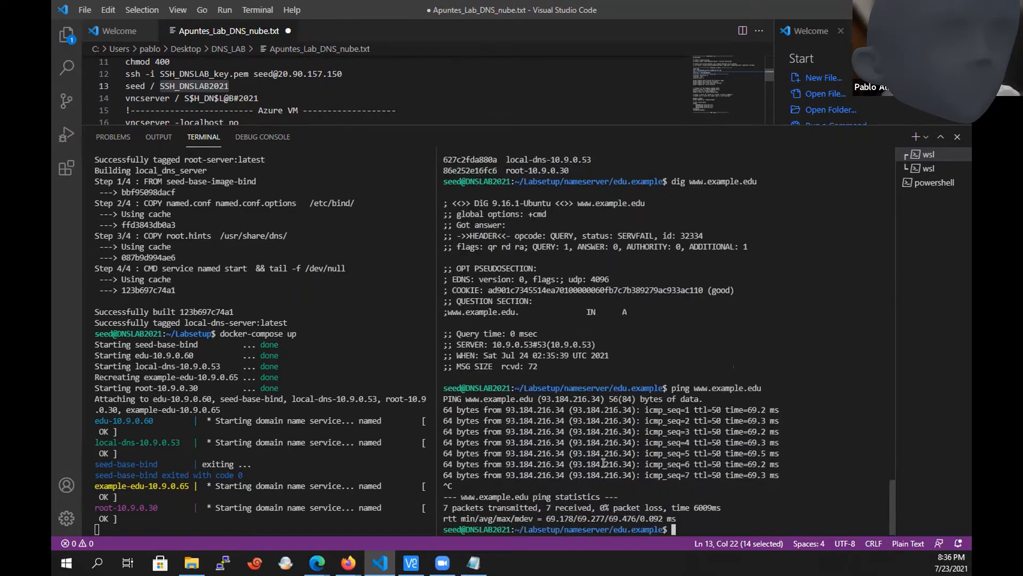
Examine the ping command, the host name and the IP address it resolves to in the ping output.
{"action": "double_click", "coordinate": [674, 386]}
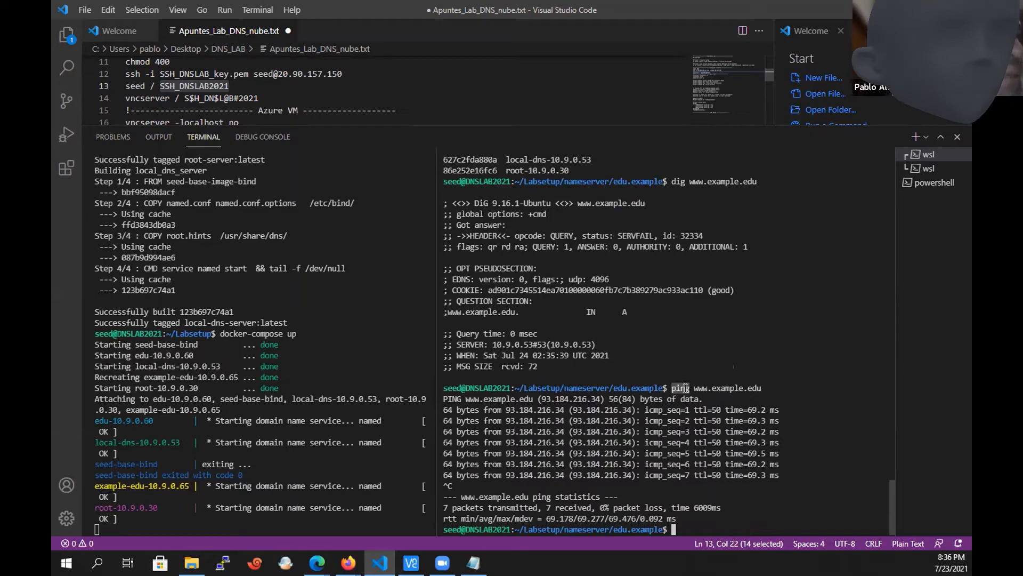
{"action": "left_click", "coordinate": [539, 398]}
{"action": "double_click", "coordinate": [479, 401]}
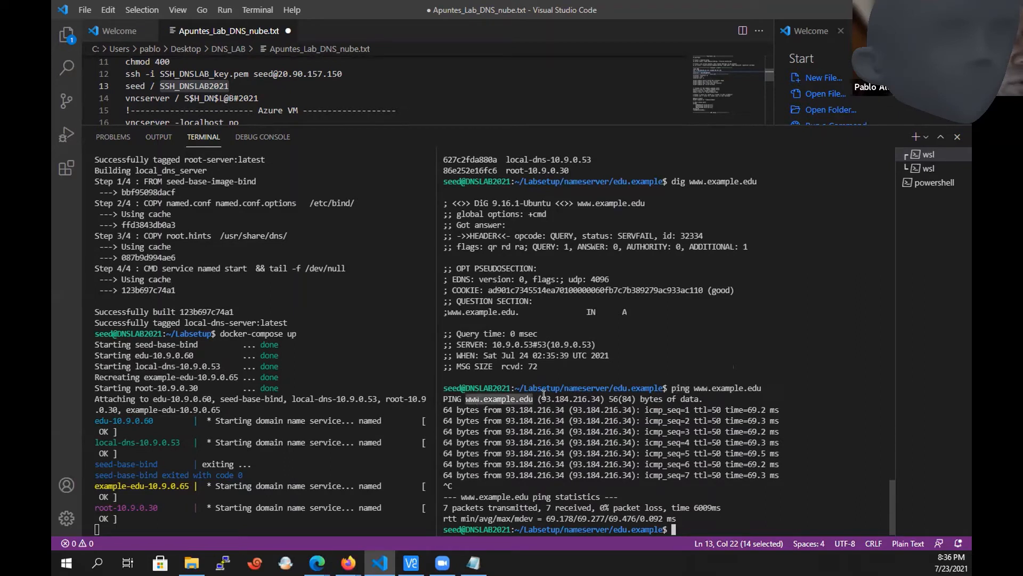
{"action": "left_click_drag", "start_coordinate": [540, 399], "coordinate": [593, 399]}
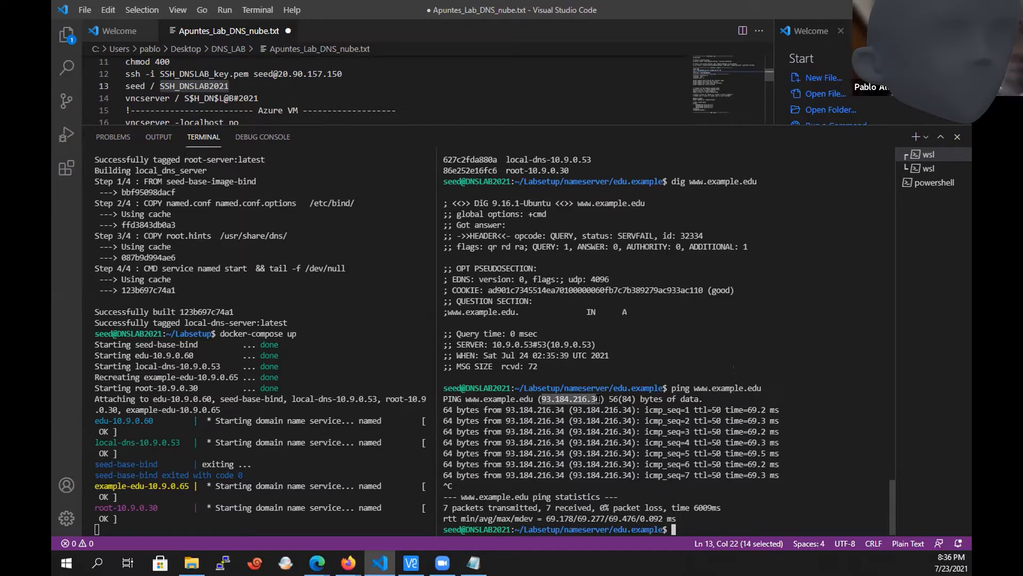
{"action": "left_click_drag", "start_coordinate": [598, 400], "coordinate": [601, 399]}
{"action": "left_click", "coordinate": [680, 467]}
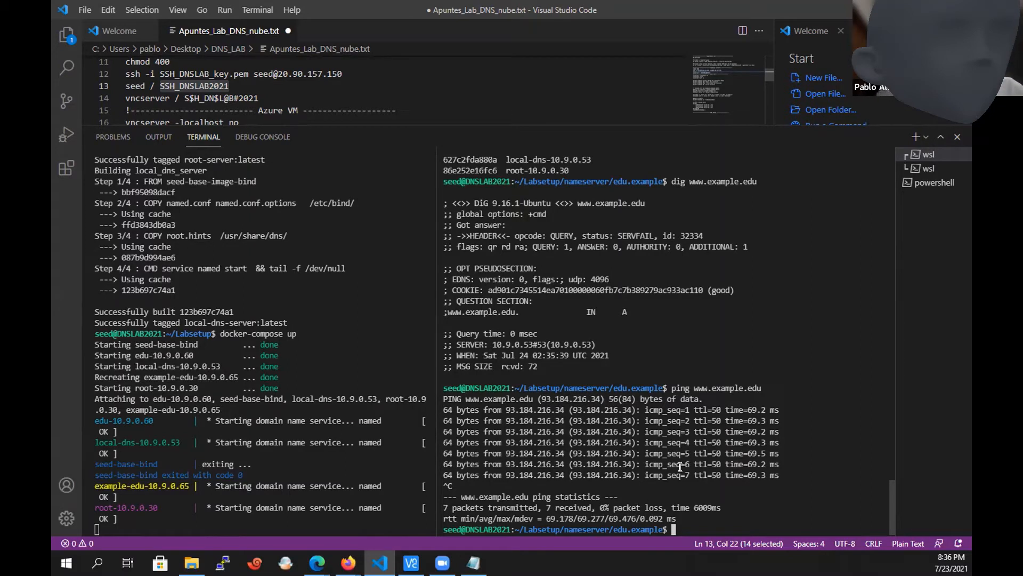
{"action": "type", "text": "dig "}
{"action": "type", "text": "@"}
{"action": "key", "text": "BackSpace"}
{"action": "key", "text": "BackSpace"}
{"action": "key", "text": "BackSpace"}
{"action": "key", "text": "BackSpace"}
{"action": "key", "text": "BackSpace"}
List the running containers with dockps and highlight the example-edu-10.9.0.65 entry.
{"action": "type", "text": "docke"}
{"action": "key", "text": "BackSpace"}
{"action": "type", "text": "ps"}
{"action": "key", "text": "Return"}
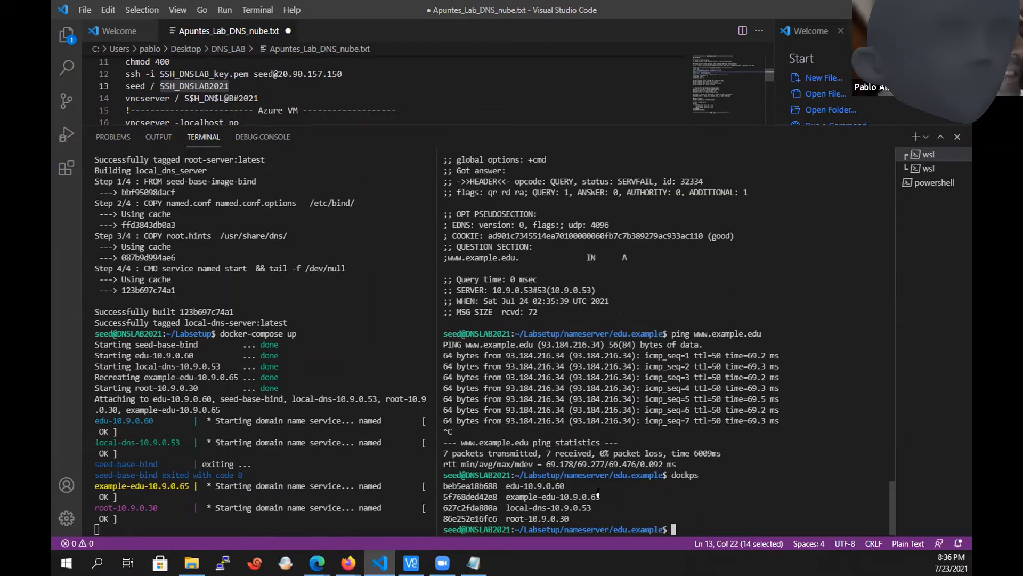
{"action": "left_click_drag", "start_coordinate": [599, 496], "coordinate": [440, 496]}
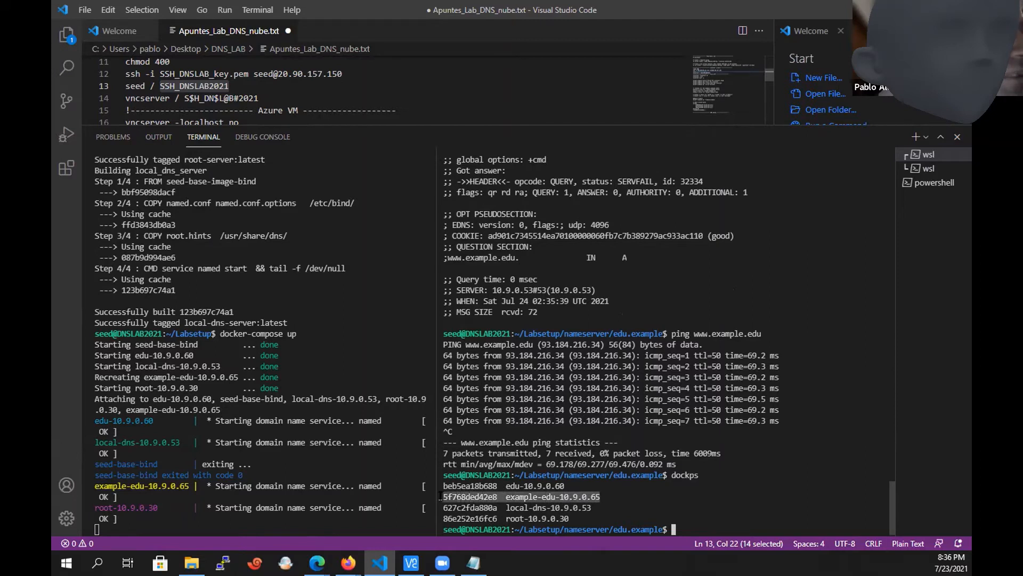
{"action": "left_click", "coordinate": [721, 486]}
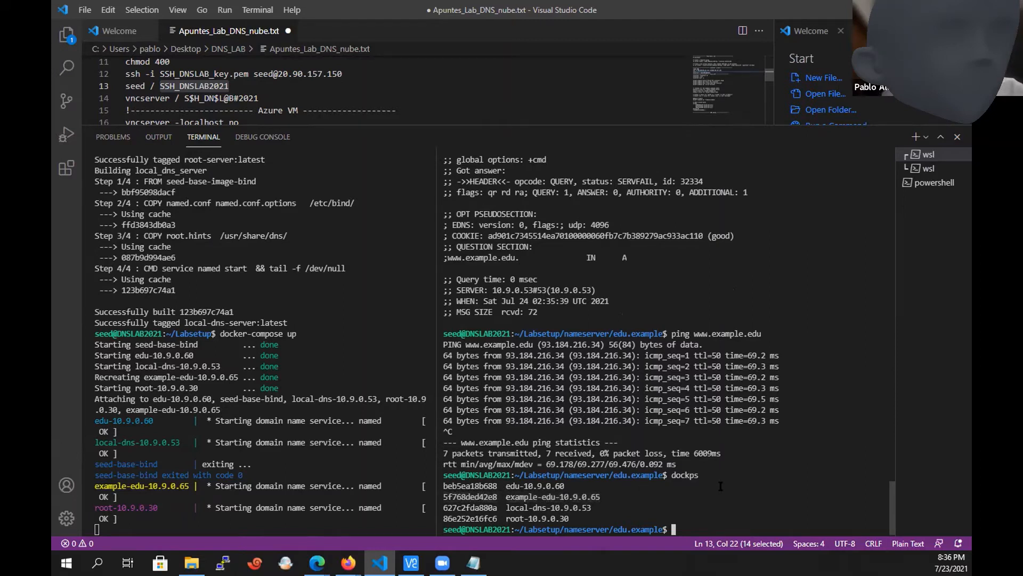
{"action": "type", "text": "dig @10.9.0."}
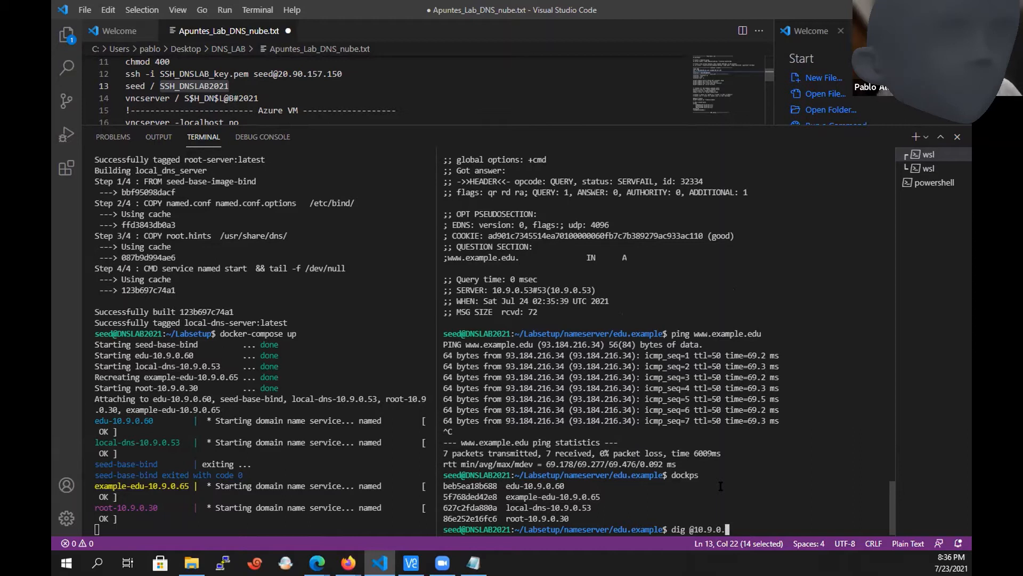
{"action": "type", "text": "65 www.example.edu"}
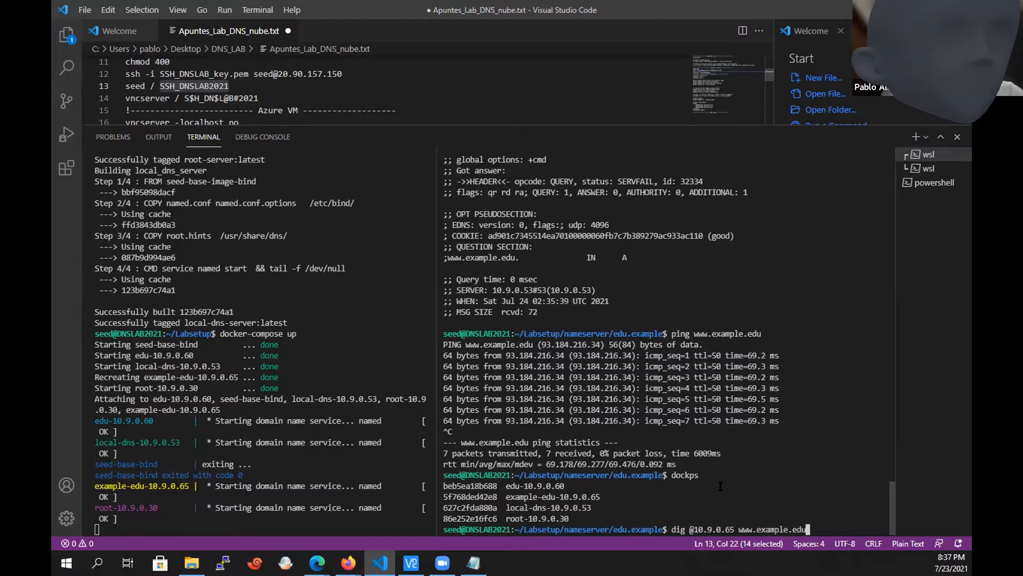
{"action": "key", "text": "Return"}
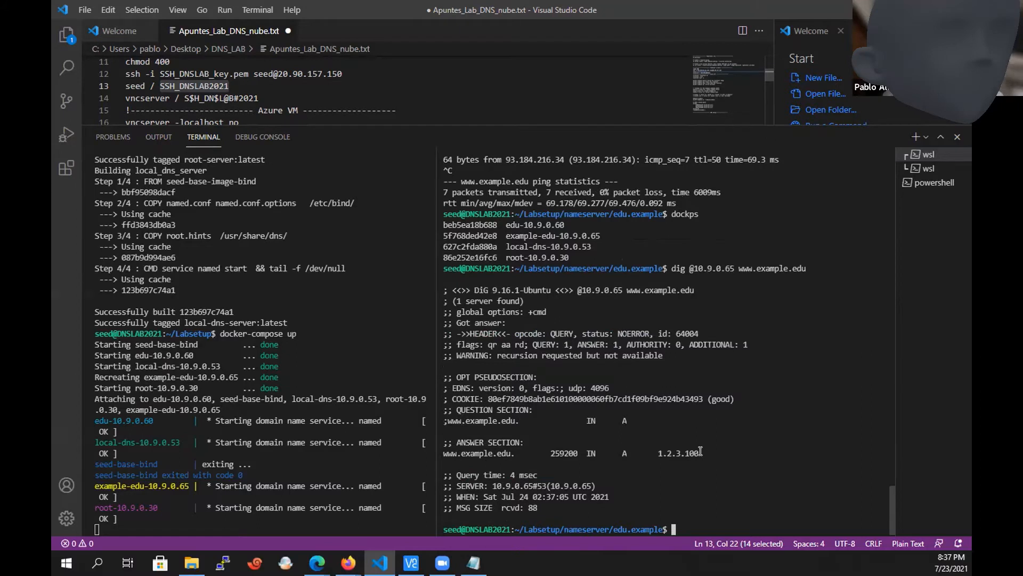
{"action": "left_click_drag", "start_coordinate": [701, 453], "coordinate": [441, 450]}
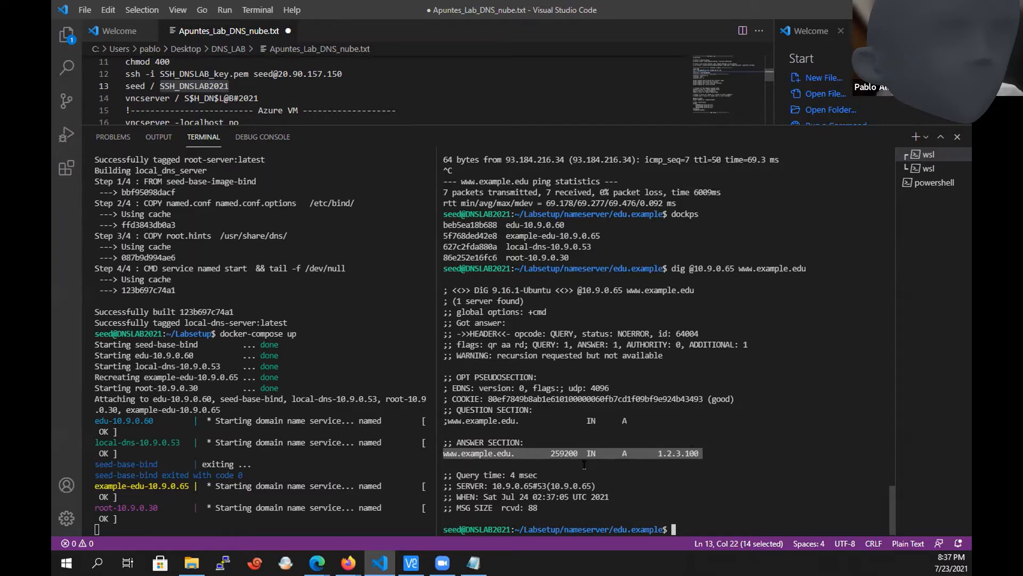
{"action": "left_click_drag", "start_coordinate": [670, 267], "coordinate": [803, 263]}
{"action": "left_click", "coordinate": [799, 266]}
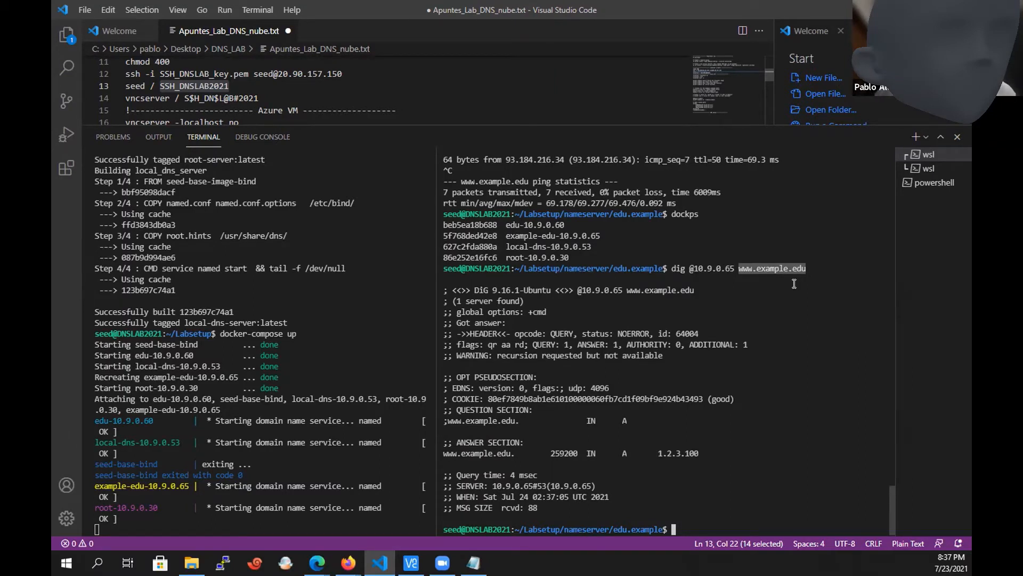
{"action": "left_click", "coordinate": [748, 479]}
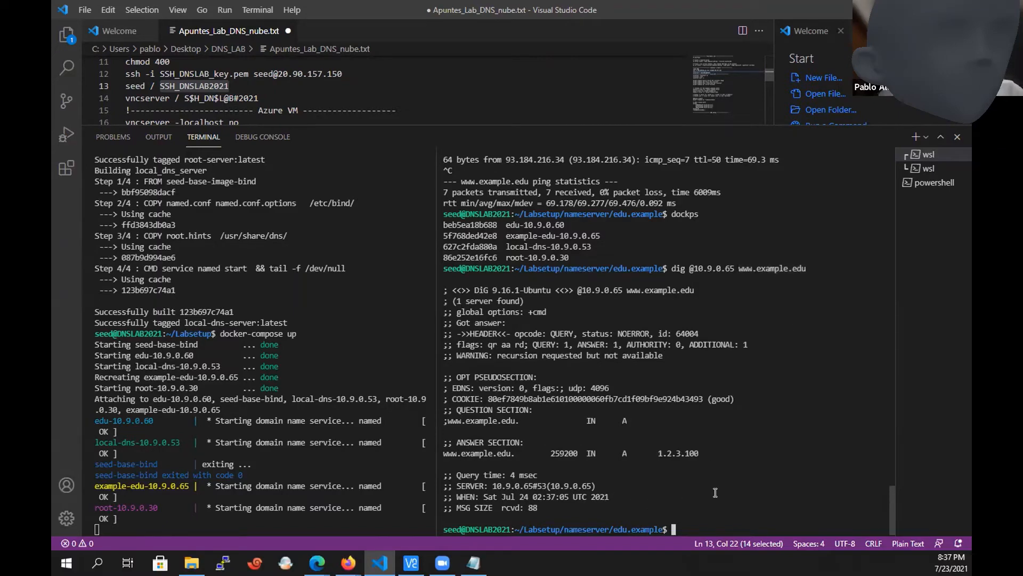
Glance at the LAB1 notes, then stop the containers running under docker-compose up in the Labsetup terminal.
{"action": "key", "text": "alt+Tab"}
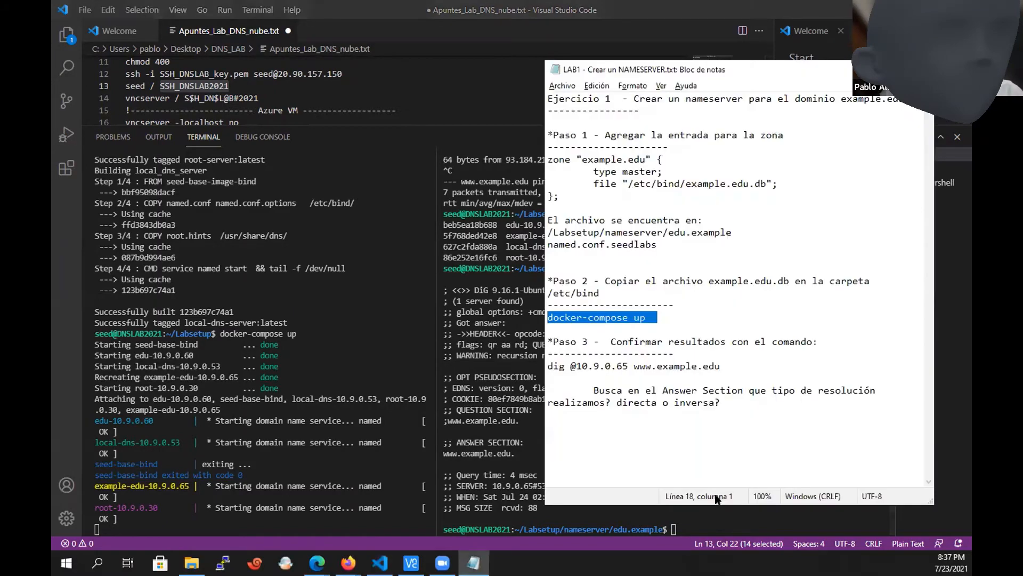
{"action": "key", "text": "alt+Tab"}
{"action": "left_click", "coordinate": [393, 462]}
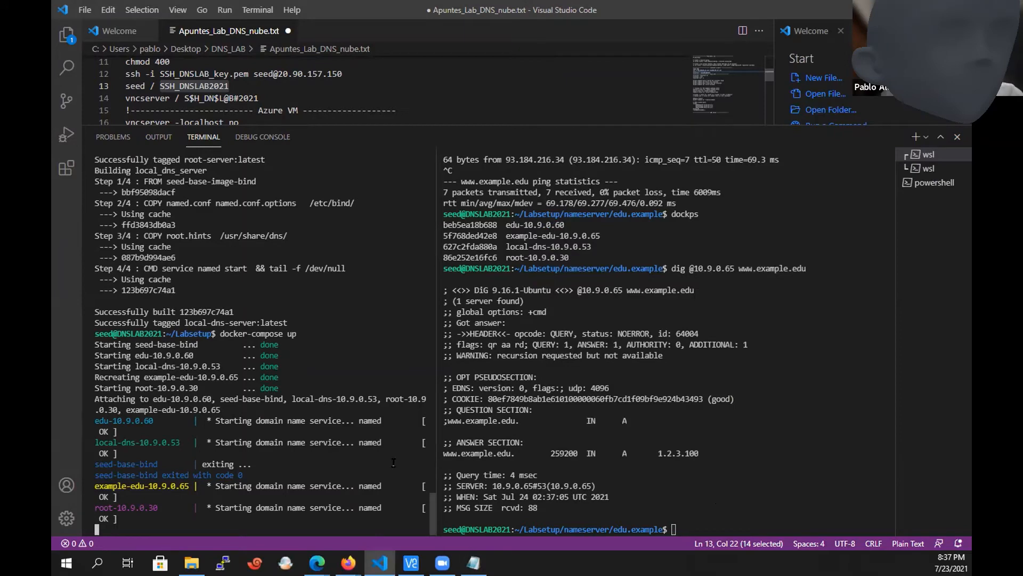
{"action": "key", "text": "ctrl+c"}
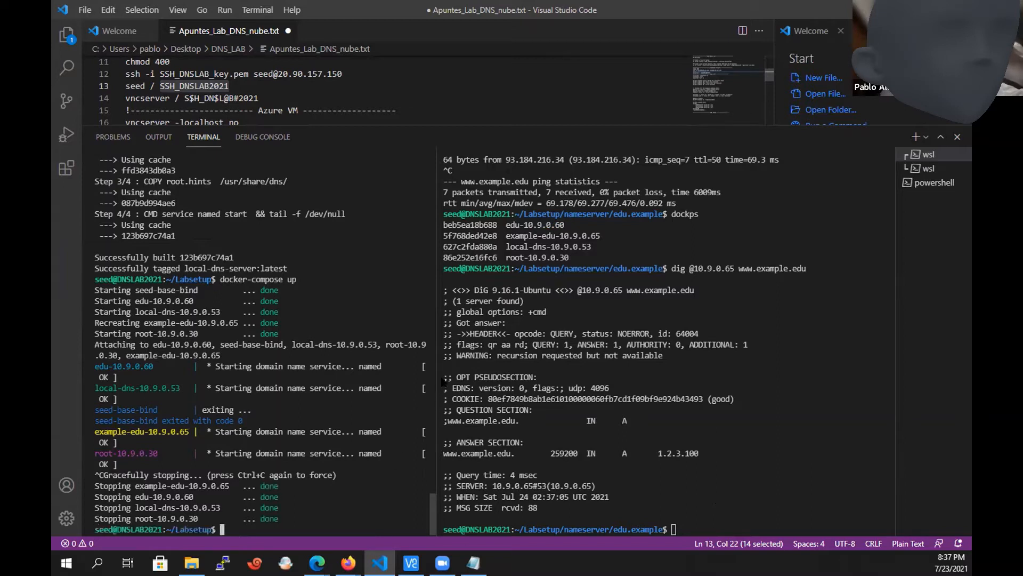
{"action": "left_click", "coordinate": [595, 406]}
{"action": "key", "text": "Up"}
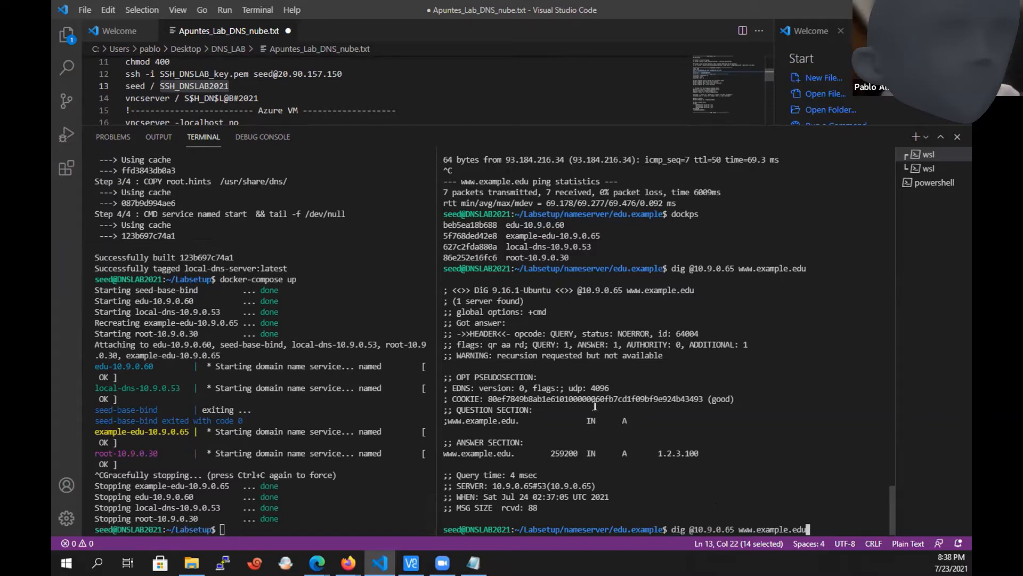
{"action": "key", "text": "Return"}
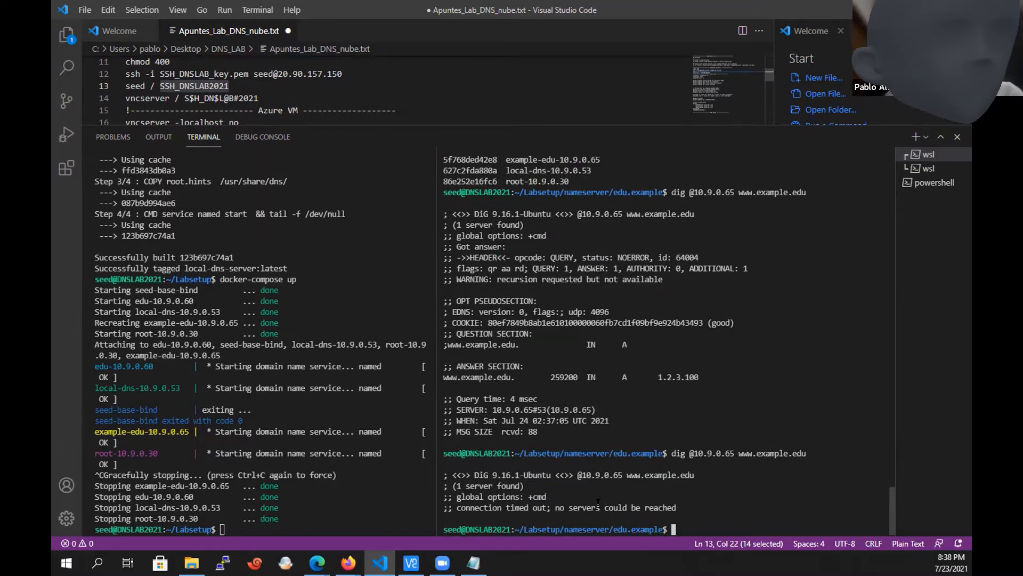
{"action": "type", "text": "ping www.example.edu"}
{"action": "key", "text": "Return"}
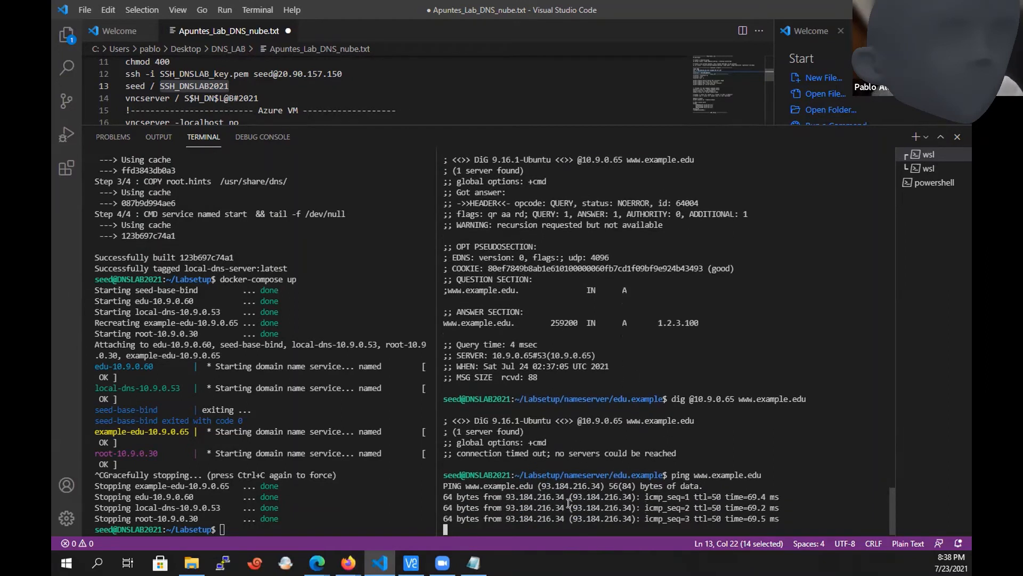
{"action": "key", "text": "ctrl+c"}
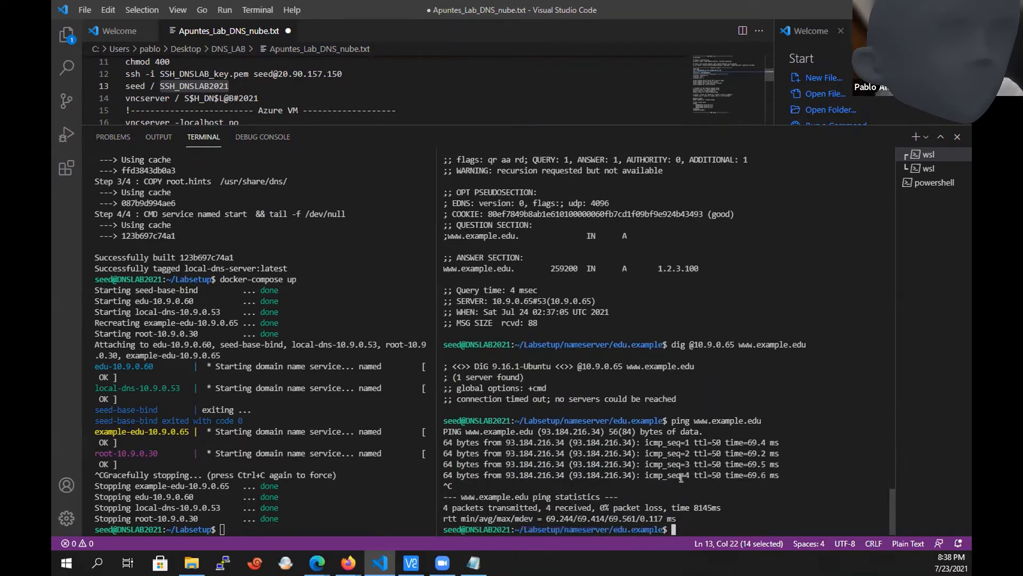
Review the Paso 3 dig command and the direct-or-inverse resolution question in the LAB1 notes in Notepad.
{"action": "left_click", "coordinate": [474, 562]}
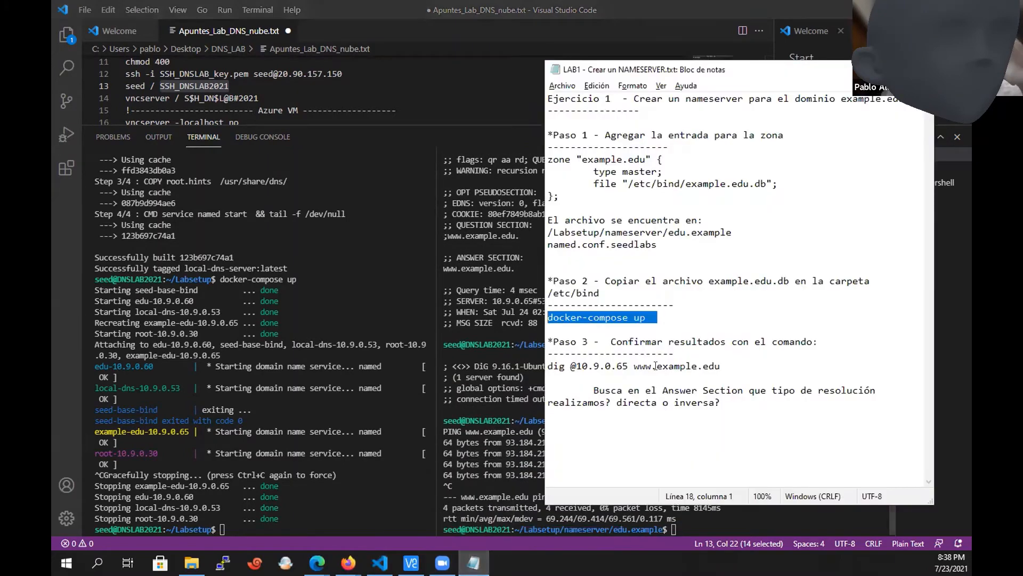
{"action": "left_click", "coordinate": [690, 383]}
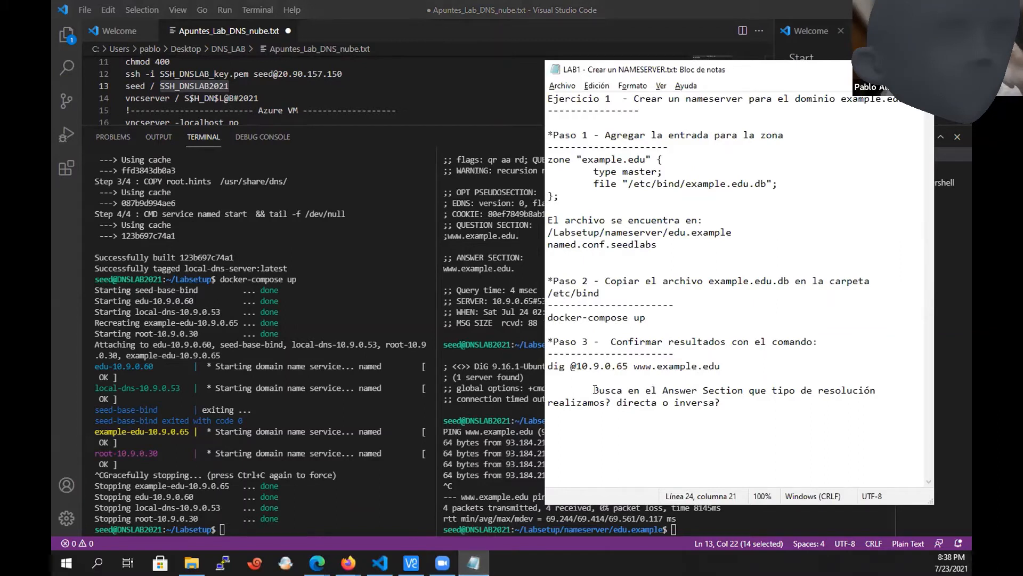
{"action": "left_click_drag", "start_coordinate": [593, 390], "coordinate": [619, 400]}
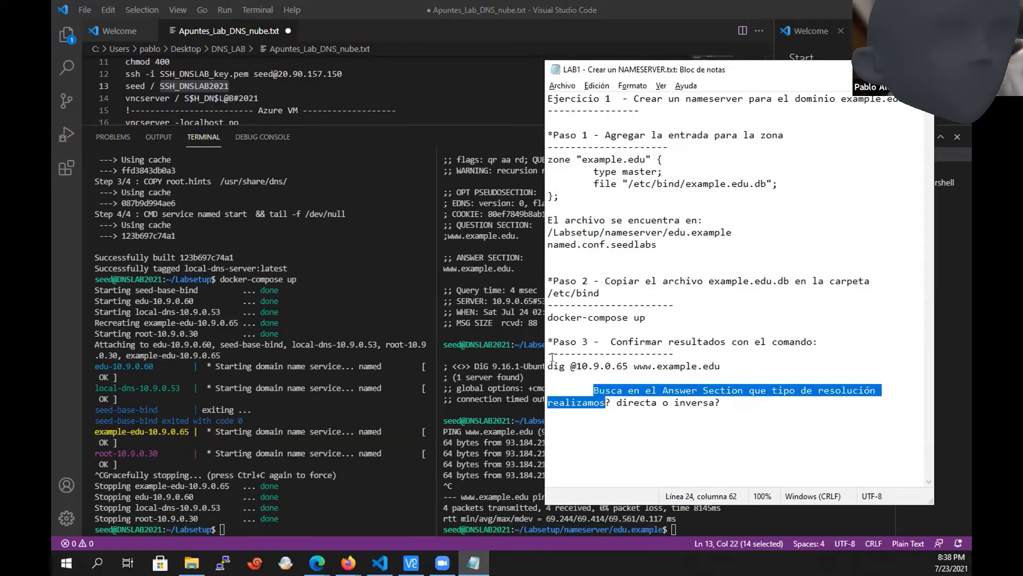
{"action": "left_click_drag", "start_coordinate": [549, 365], "coordinate": [557, 366]}
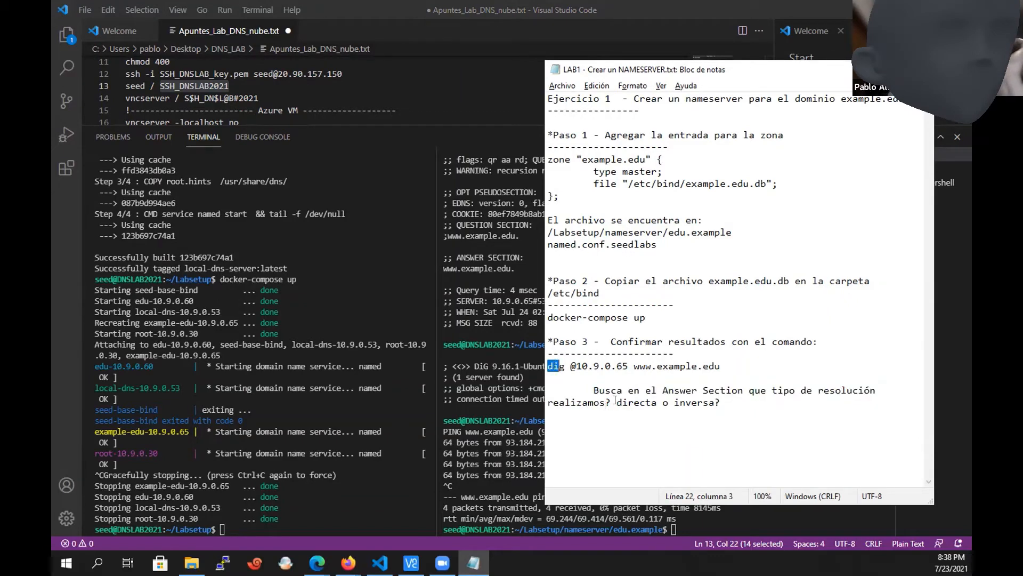
{"action": "left_click_drag", "start_coordinate": [616, 399], "coordinate": [717, 405]}
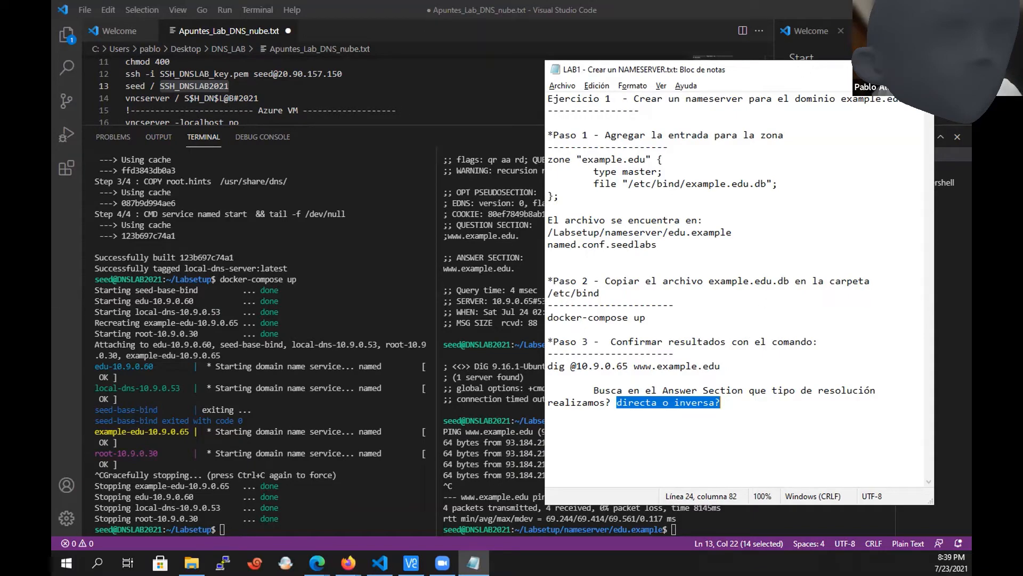
Close the LAB1 notes, bring up LAB2 - Crear un TLD SERVER.txt and review its Ejercicio 2 heading.
{"action": "left_click", "coordinate": [922, 69]}
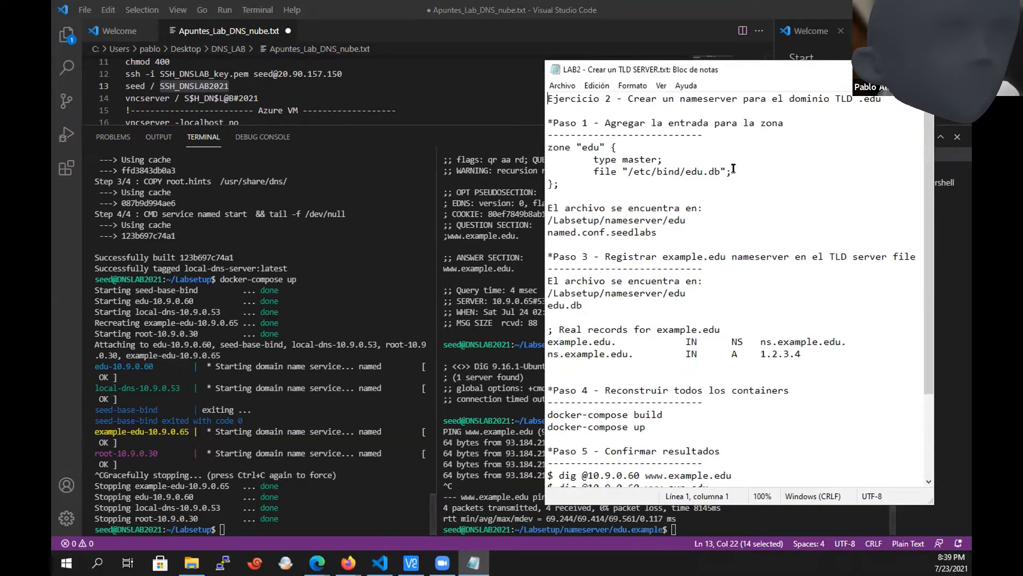
{"action": "key", "text": "Up"}
{"action": "key", "text": "Up"}
{"action": "key", "text": "Up"}
{"action": "key", "text": "Up"}
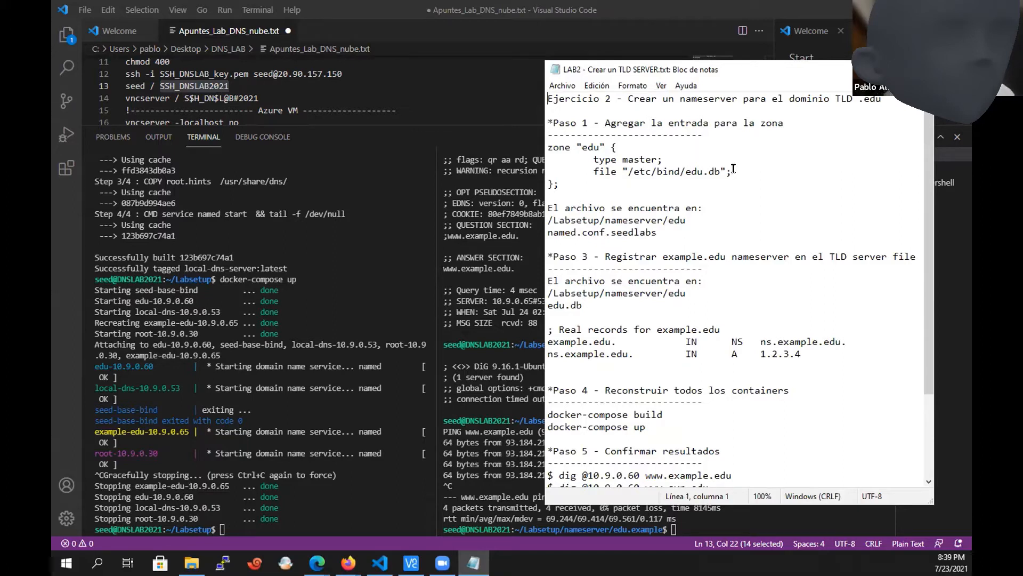
{"action": "key", "text": "shift+Down"}
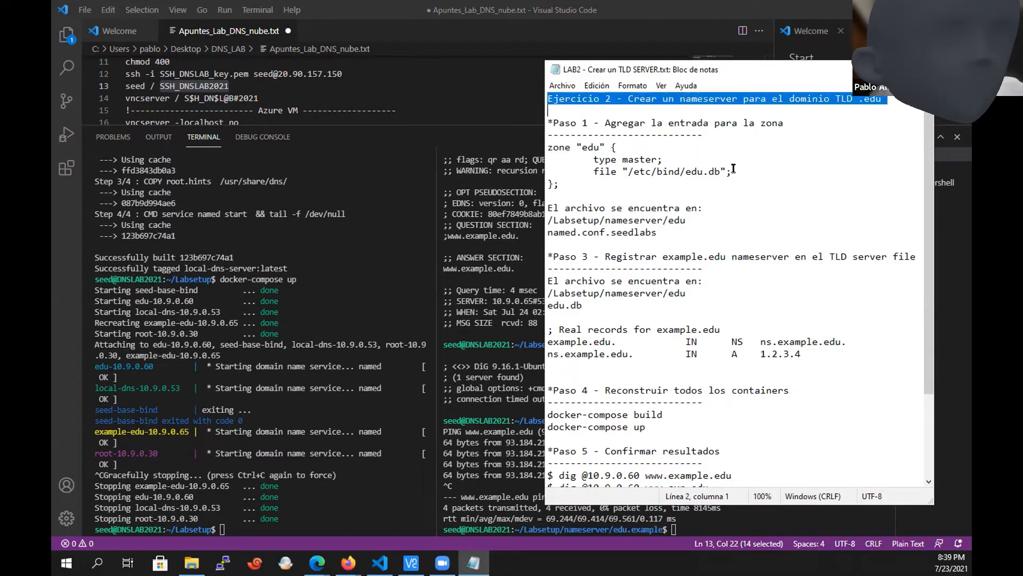
{"action": "key", "text": "Up"}
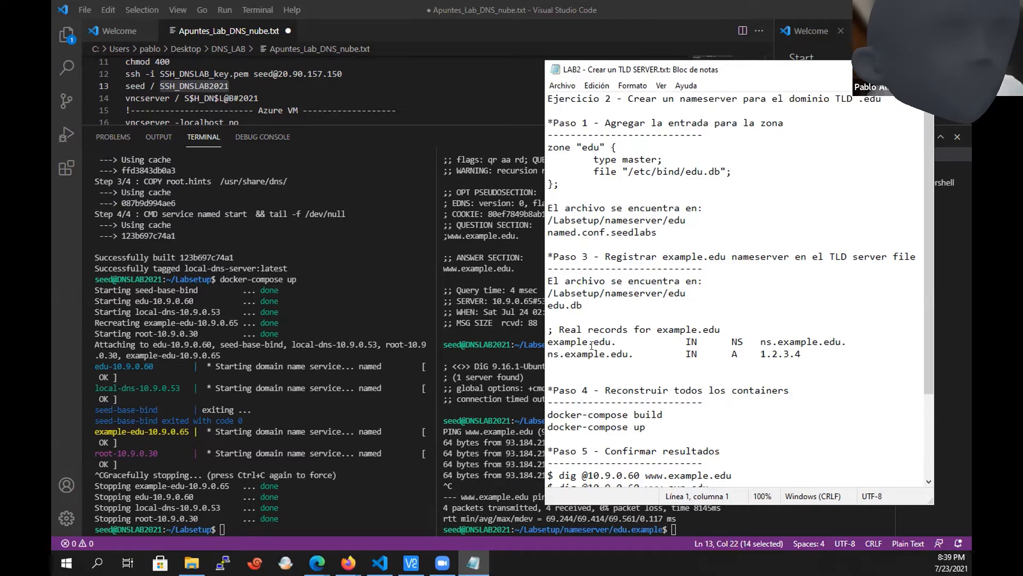
Return to the VS Code terminal, move up to the nameserver folder and list its contents.
{"action": "left_click", "coordinate": [512, 411]}
{"action": "type", "text": "cd .."}
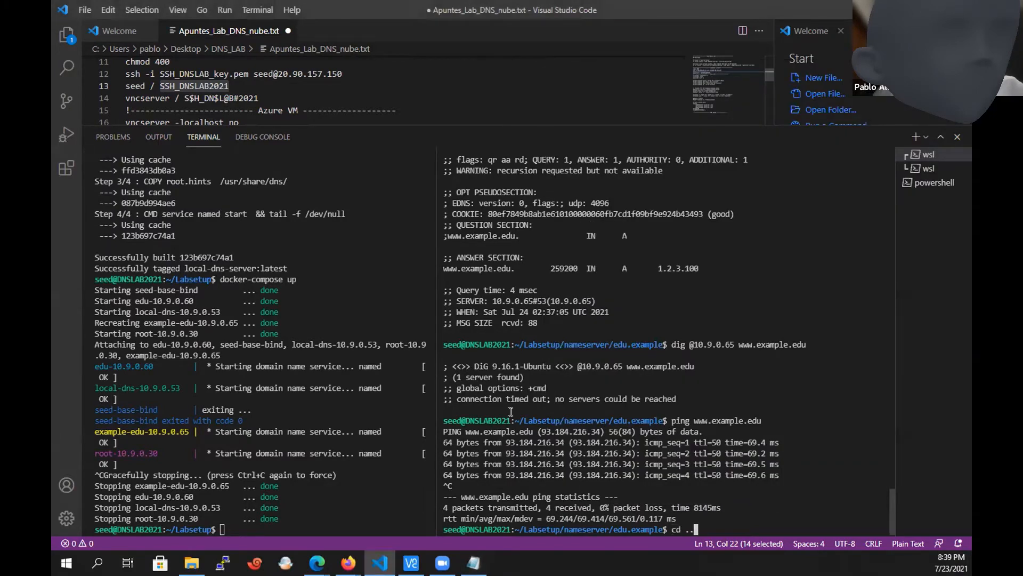
{"action": "key", "text": "Return"}
{"action": "type", "text": "ls"}
{"action": "key", "text": "Return"}
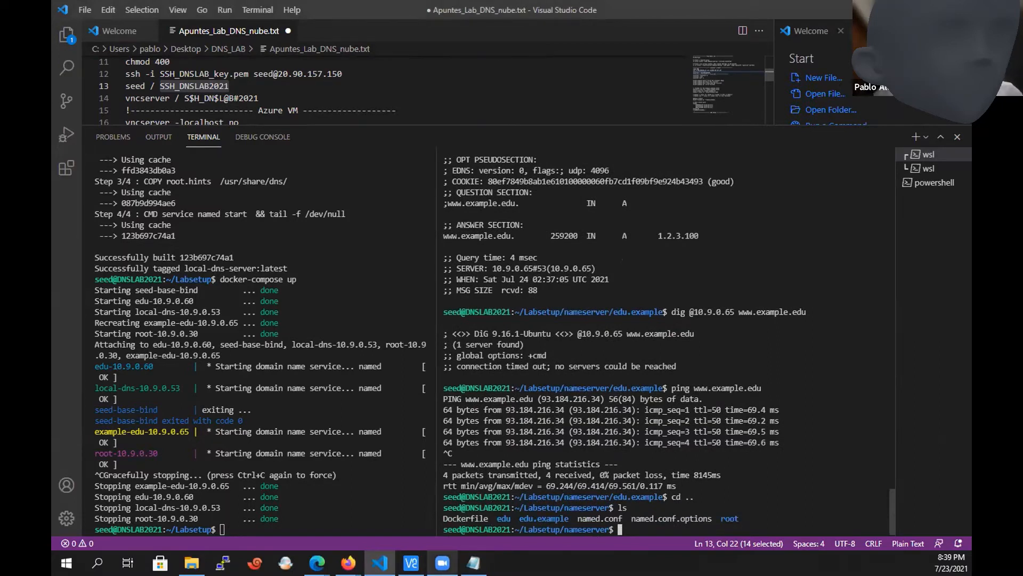
{"action": "mouse_move", "coordinate": [317, 563]}
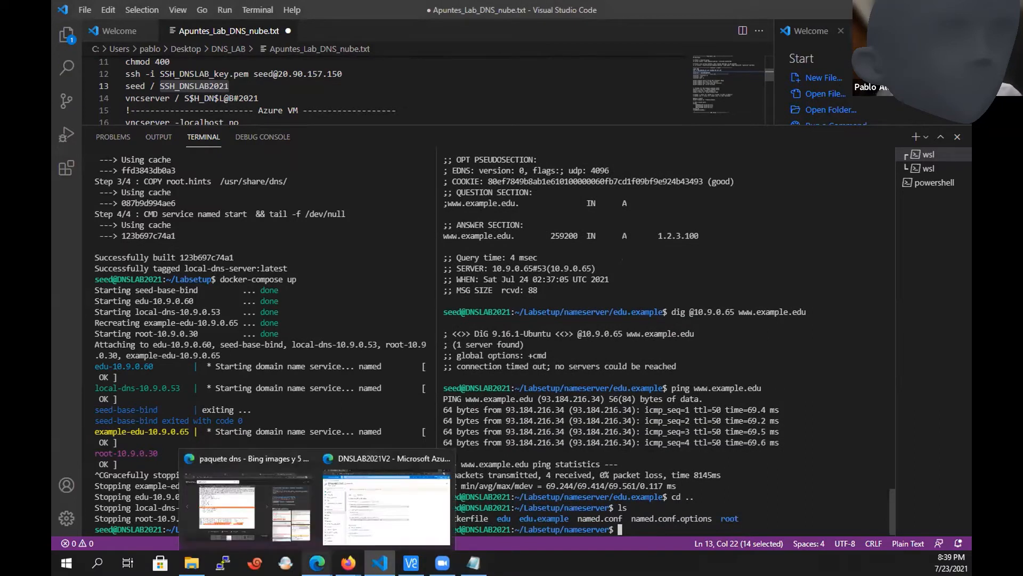
Switch to the DNS slide presentation and find the DNS SERVERS slide with the 10.9.0.0/24 network diagram.
{"action": "mouse_move", "coordinate": [348, 563]}
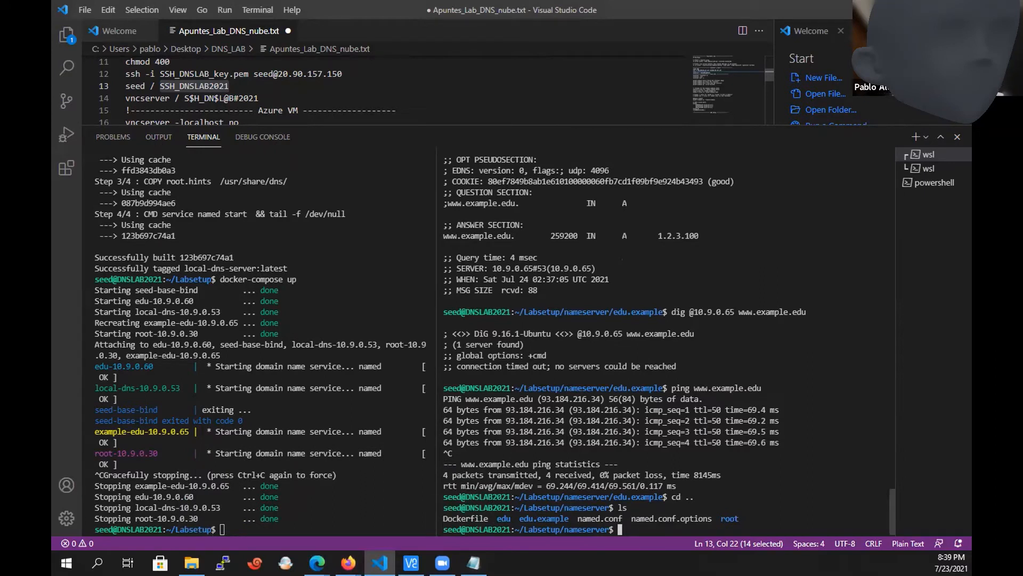
{"action": "key", "text": "alt+Tab"}
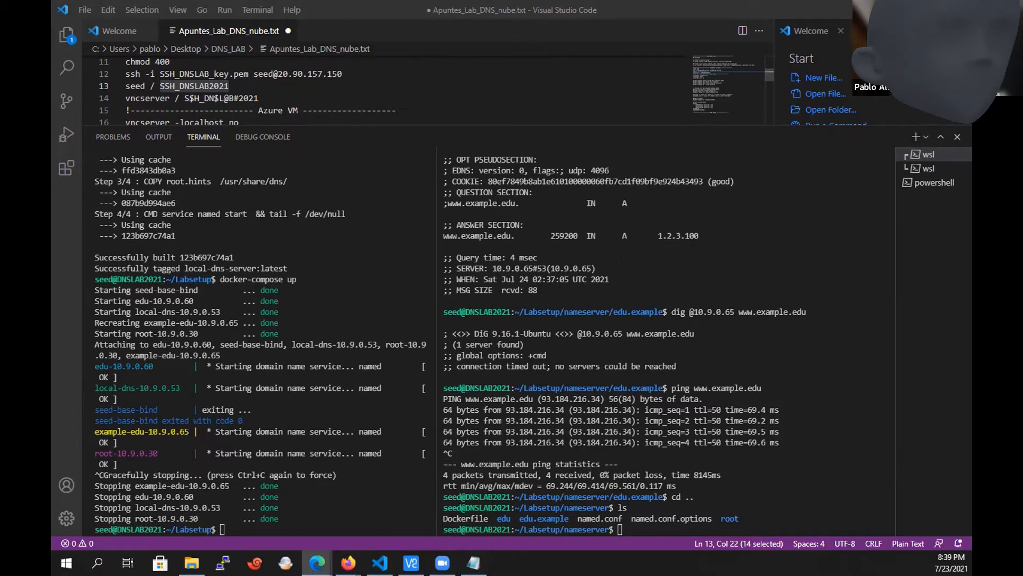
{"action": "key", "text": "alt+Tab"}
{"action": "key", "text": "alt+Tab"}
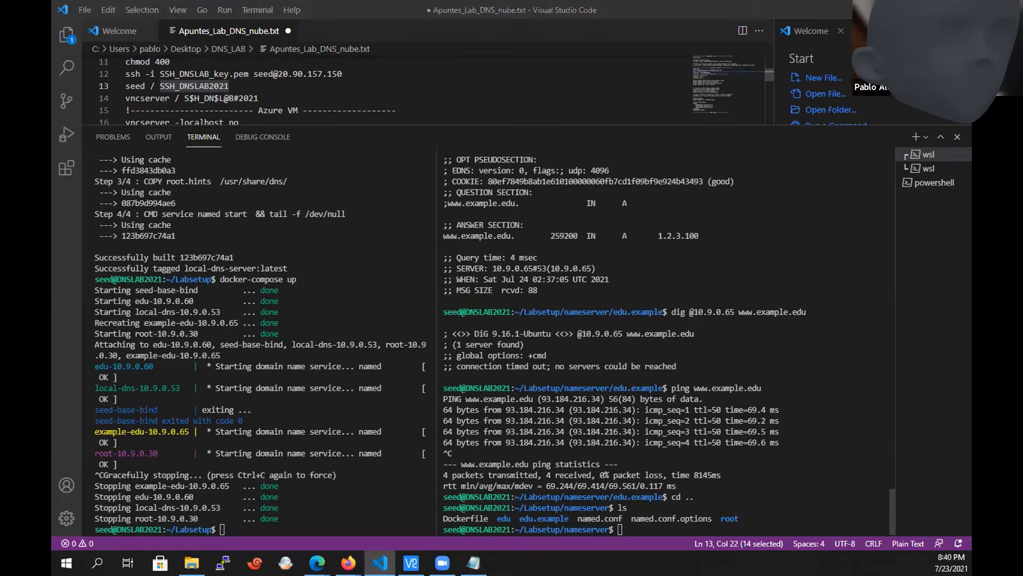
{"action": "key", "text": "alt+Tab"}
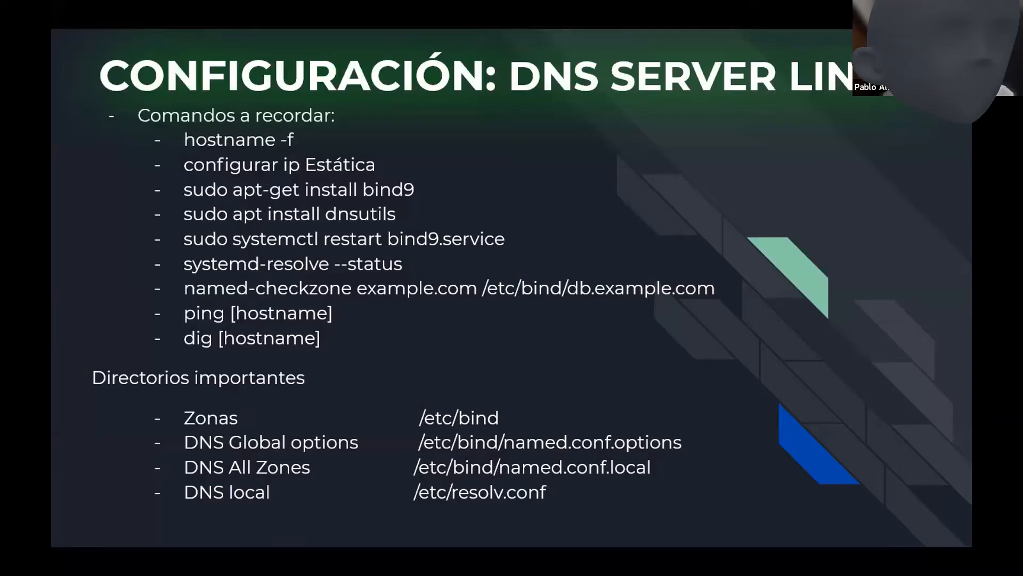
{"action": "key", "text": "Right"}
{"action": "key", "text": "Right"}
{"action": "key", "text": "Right"}
{"action": "key", "text": "Right"}
{"action": "key", "text": "Right"}
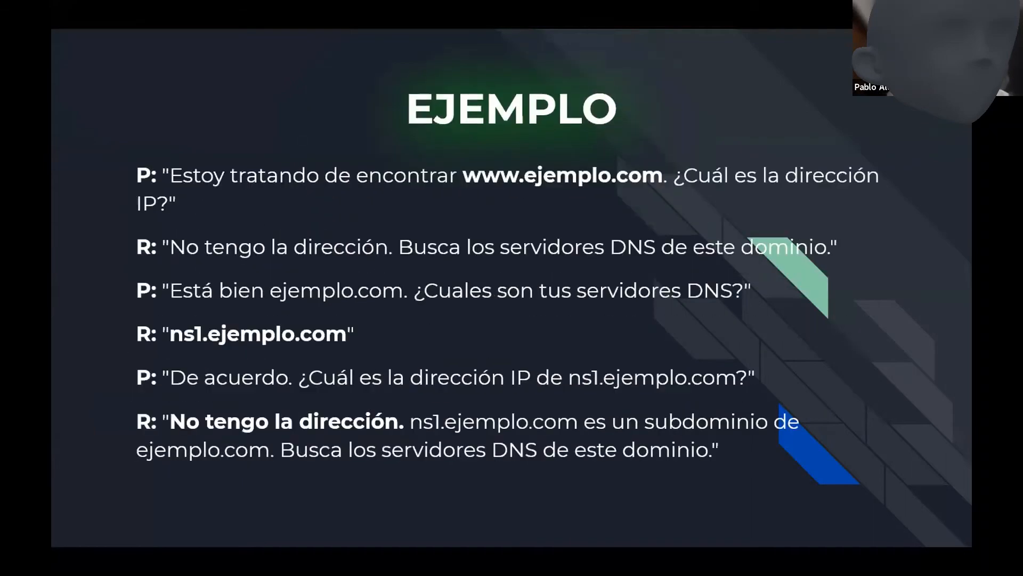
{"action": "key", "text": "Left"}
{"action": "key", "text": "Left"}
{"action": "key", "text": "Left"}
{"action": "key", "text": "Left"}
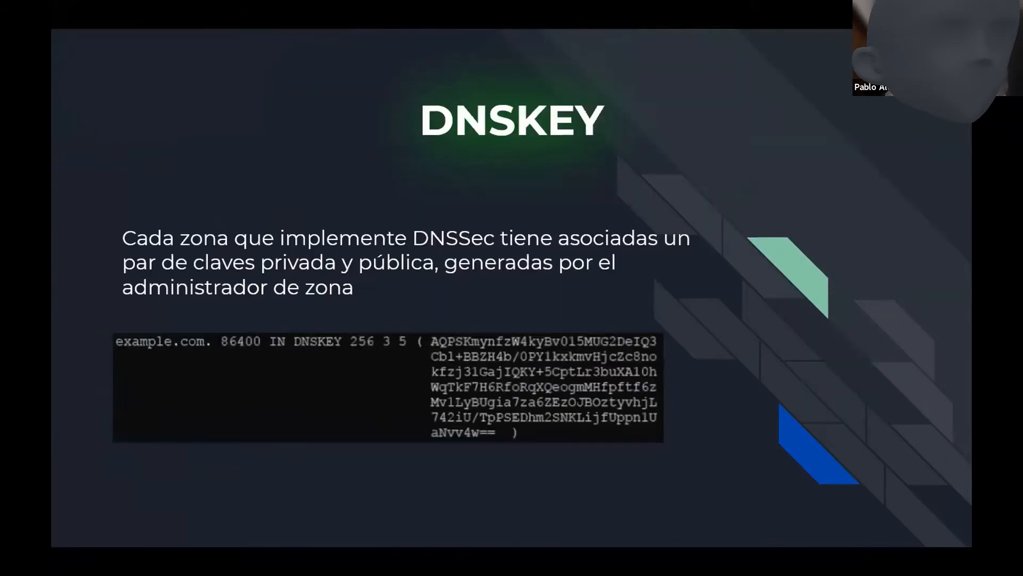
{"action": "key", "text": "Right"}
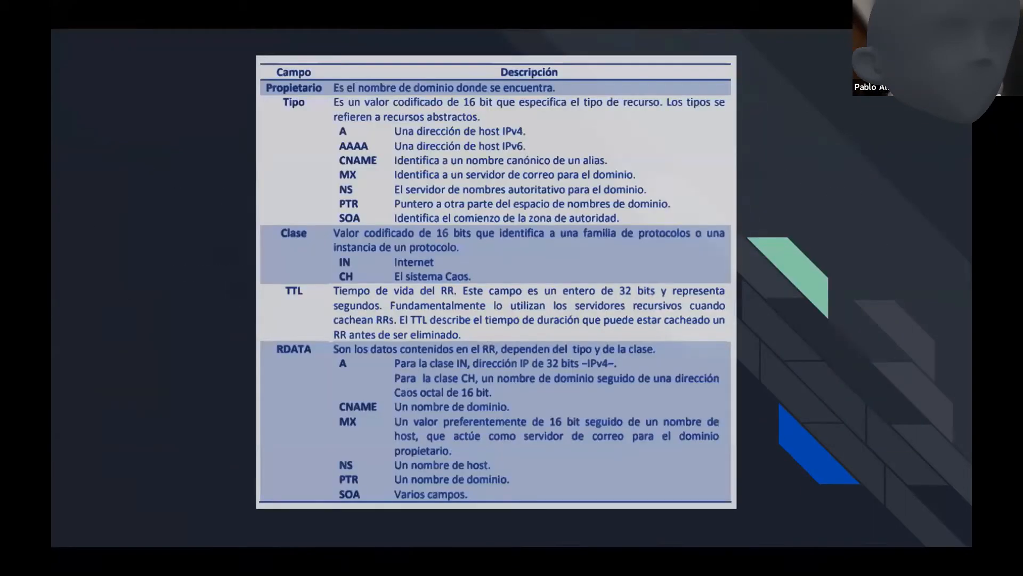
{"action": "key", "text": "Left"}
{"action": "key", "text": "Left"}
{"action": "key", "text": "Left"}
{"action": "key", "text": "Left"}
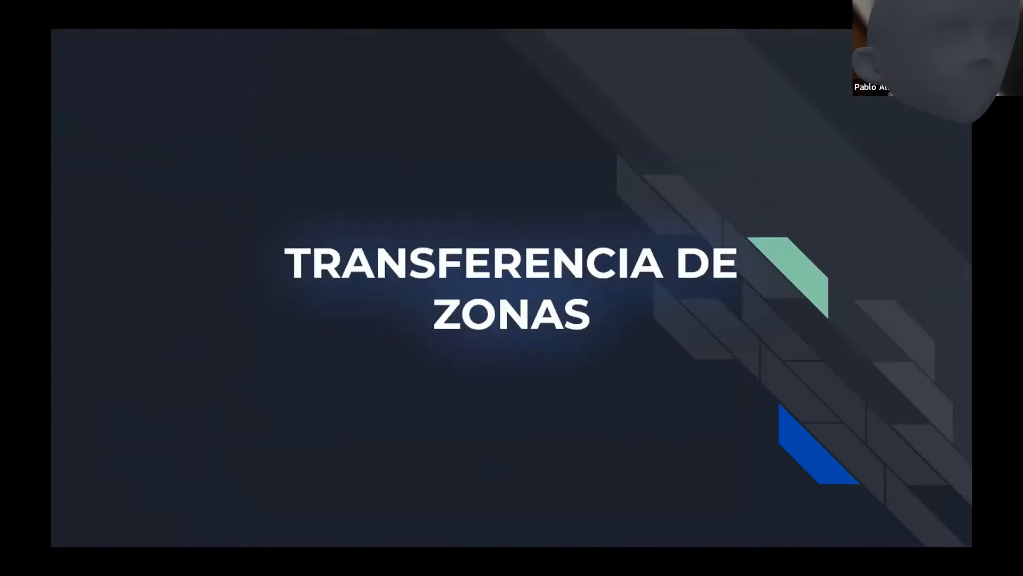
{"action": "key", "text": "Left"}
{"action": "key", "text": "Left"}
{"action": "key", "text": "Left"}
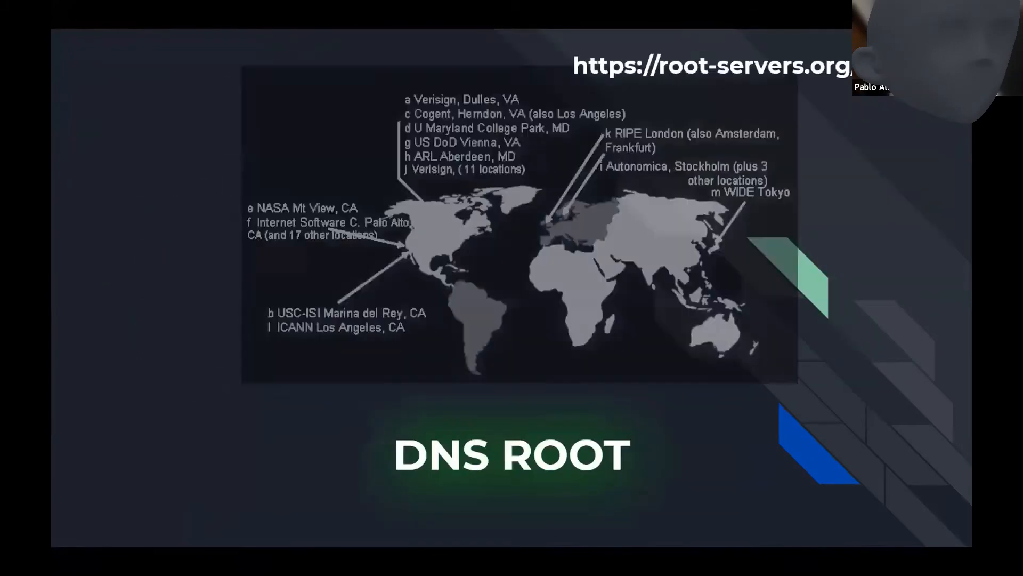
{"action": "key", "text": "Left"}
{"action": "key", "text": "Left"}
{"action": "key", "text": "Left"}
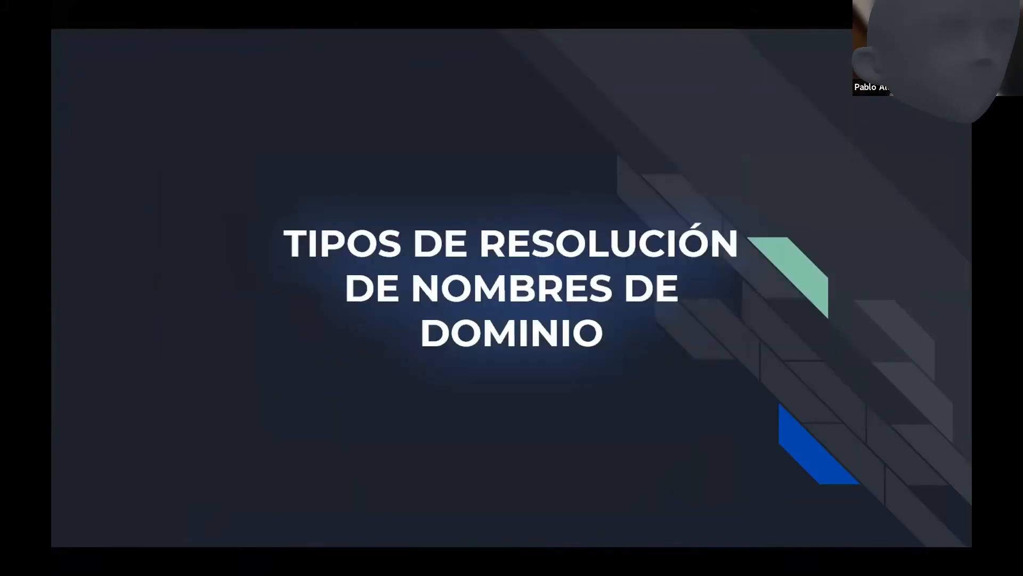
{"action": "key", "text": "Left"}
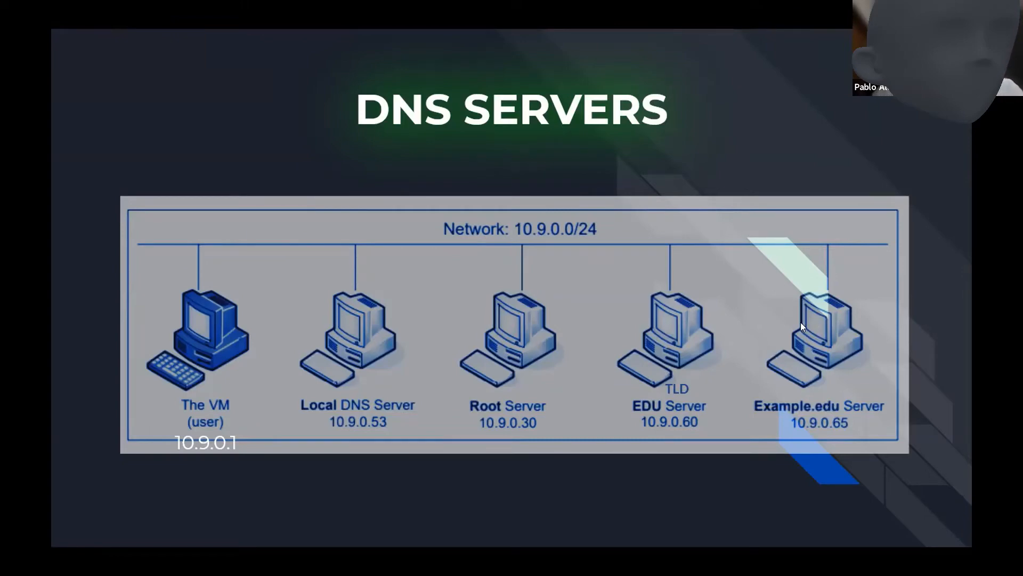
Bring up the LAB2 notes in Notepad and highlight the .edu domain in the Ejercicio 2 heading.
{"action": "key", "text": "alt+Tab"}
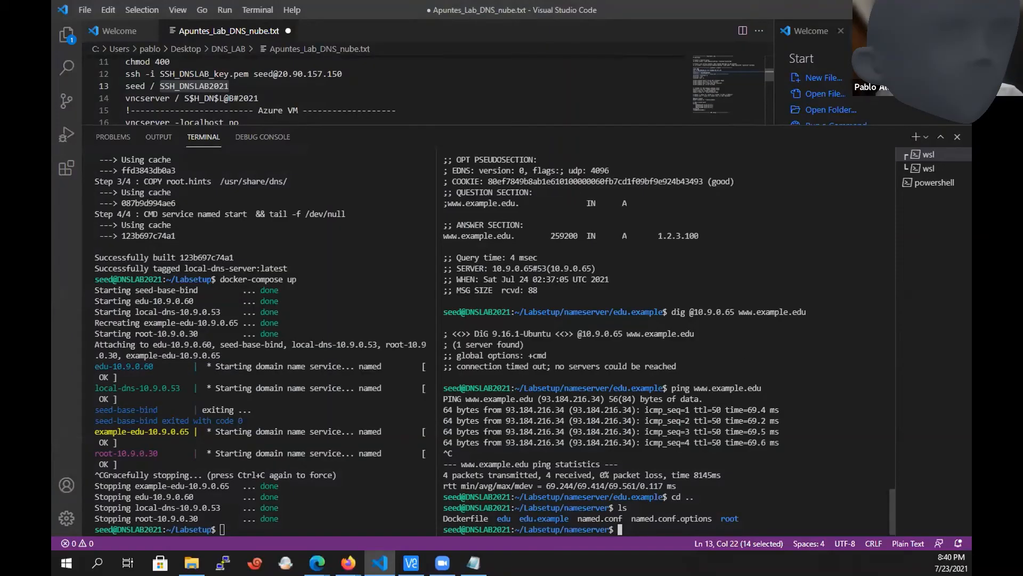
{"action": "key", "text": "alt+Tab"}
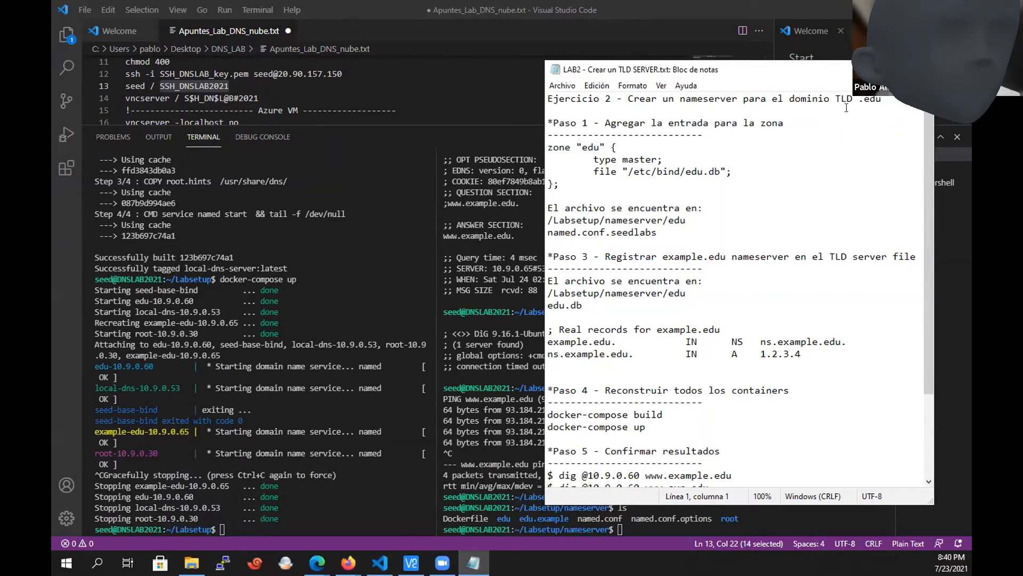
{"action": "left_click_drag", "start_coordinate": [885, 98], "coordinate": [859, 100]}
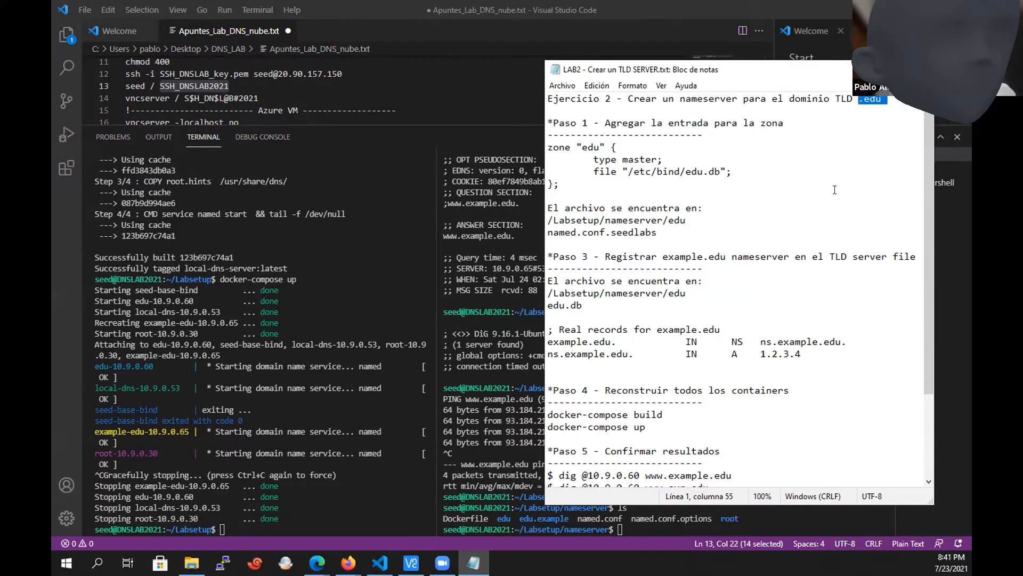
Return to the slide presentation and go back to the DNS NAME SPACES slide to examine the domain hierarchy.
{"action": "key", "text": "alt+Tab"}
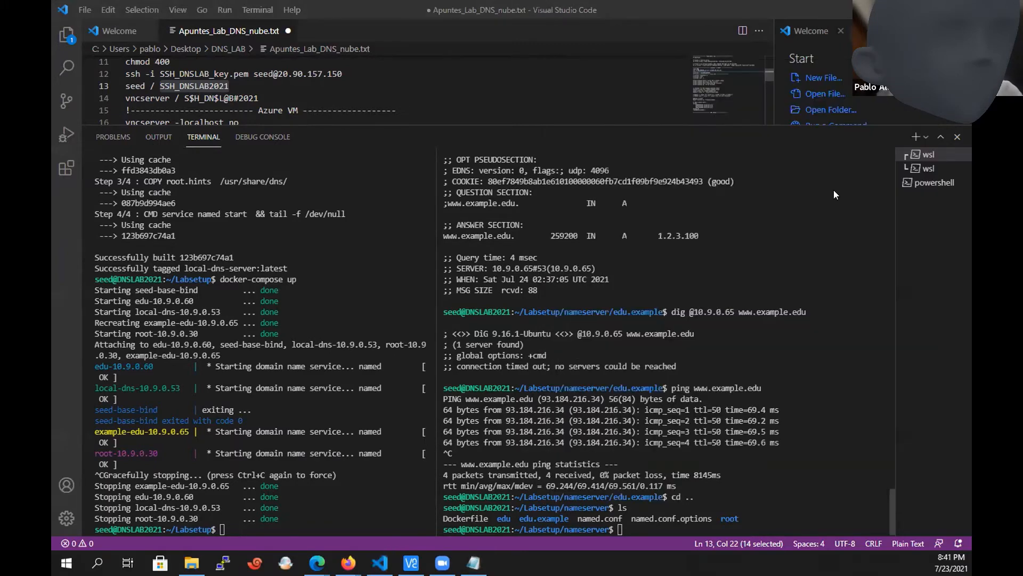
{"action": "key", "text": "alt+Tab"}
{"action": "key", "text": "Left"}
{"action": "key", "text": "Left"}
{"action": "key", "text": "Left"}
{"action": "key", "text": "Left"}
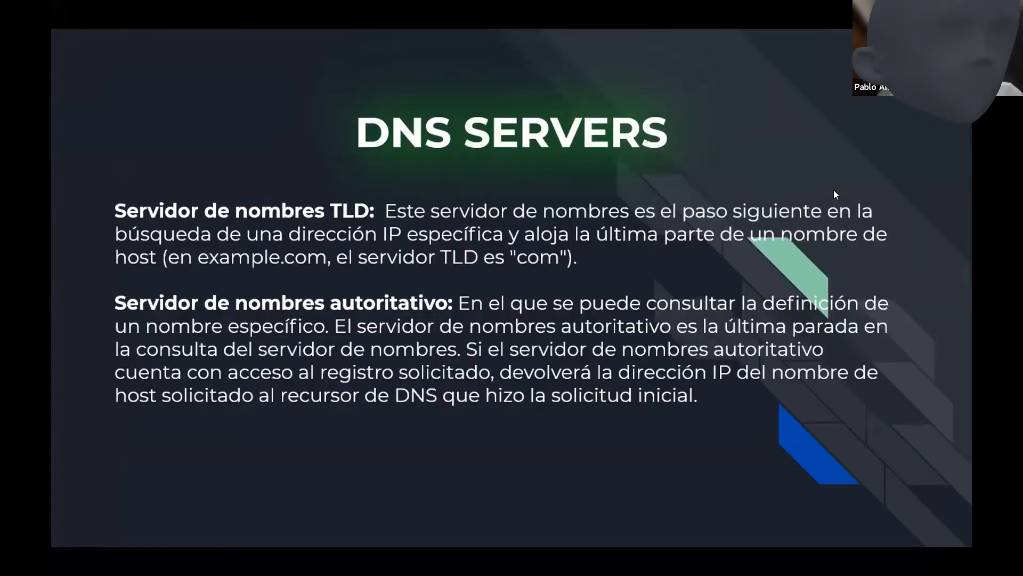
{"action": "key", "text": "Left"}
{"action": "key", "text": "Left"}
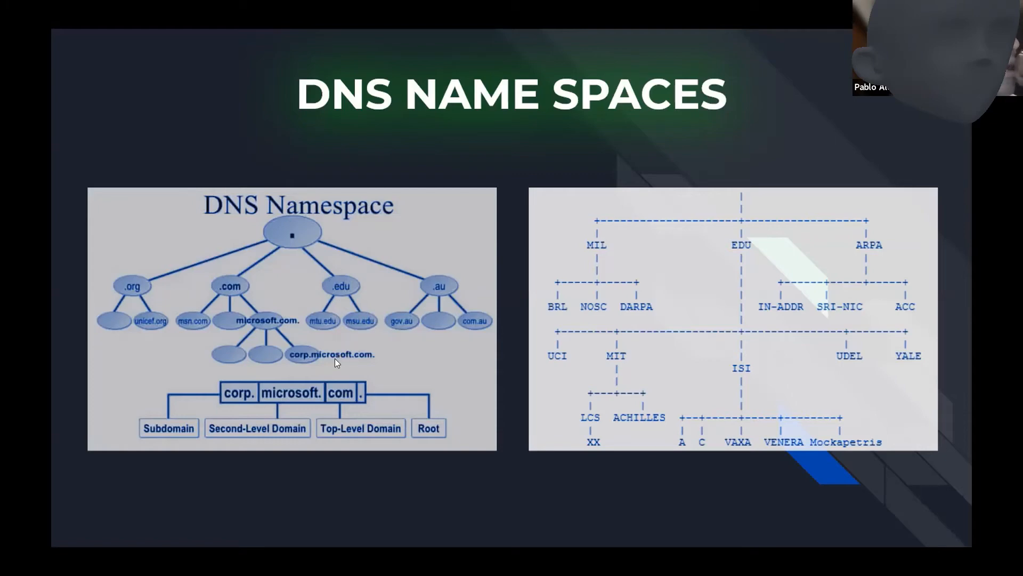
Advance the presentation past LABELS to the DNS SERVERS network diagram.
{"action": "left_click", "coordinate": [403, 373]}
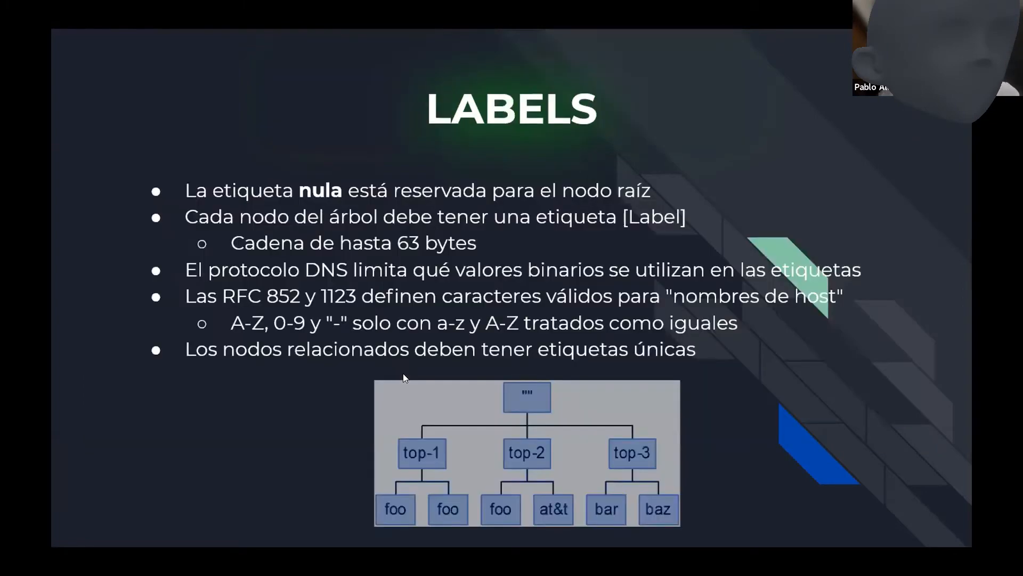
{"action": "left_click", "coordinate": [403, 373]}
{"action": "left_click", "coordinate": [403, 374]}
{"action": "left_click", "coordinate": [403, 373]}
{"action": "left_click", "coordinate": [403, 373]}
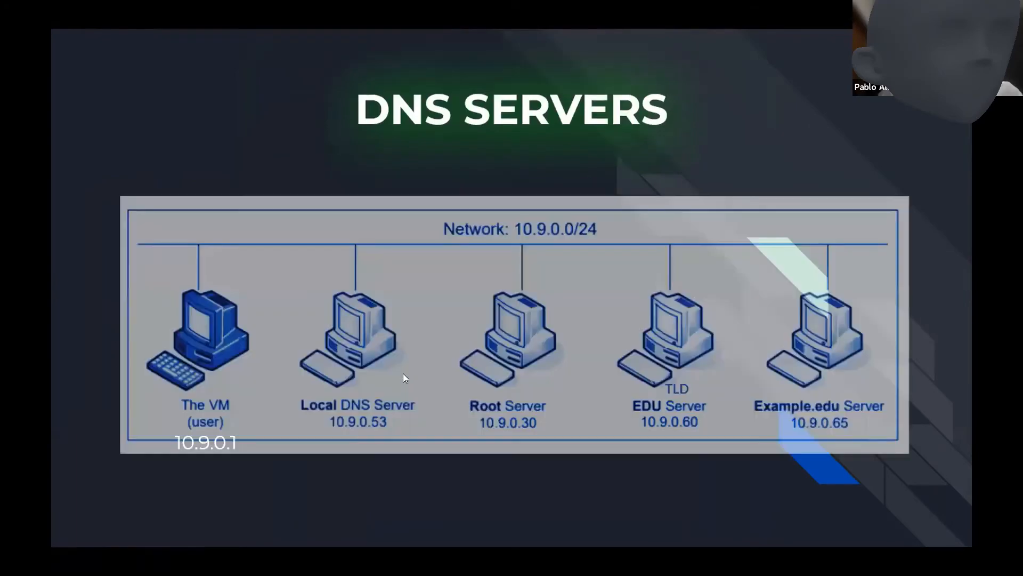
Return to the VS Code terminal and list the nameserver folder's contents again, leaving the prompt empty.
{"action": "key", "text": "alt+Tab"}
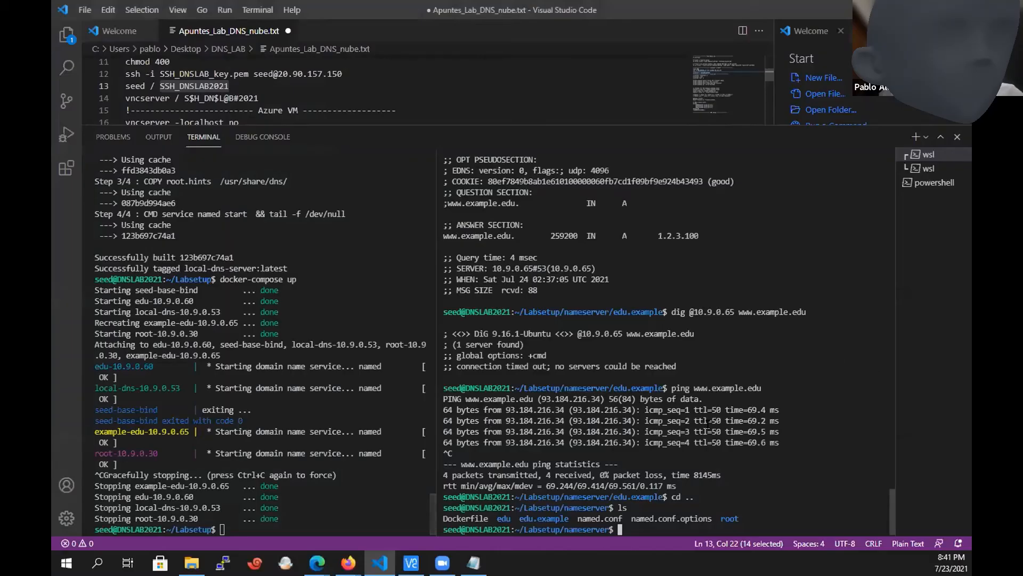
{"action": "type", "text": "ls"}
{"action": "key", "text": "Return"}
{"action": "type", "text": "cd"}
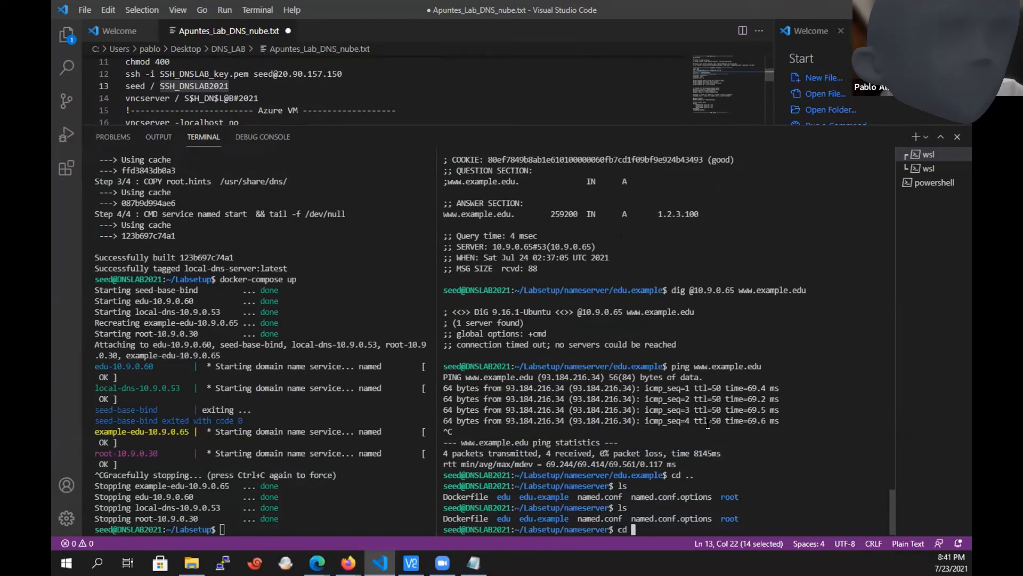
{"action": "key", "text": "BackSpace"}
{"action": "key", "text": "BackSpace"}
{"action": "key", "text": "BackSpace"}
Bring up the LAB2 notes in Notepad and review the zone "edu" entry under Paso 1.
{"action": "key", "text": "alt+Tab"}
{"action": "key", "text": "alt+Tab"}
{"action": "key", "text": "alt+Tab"}
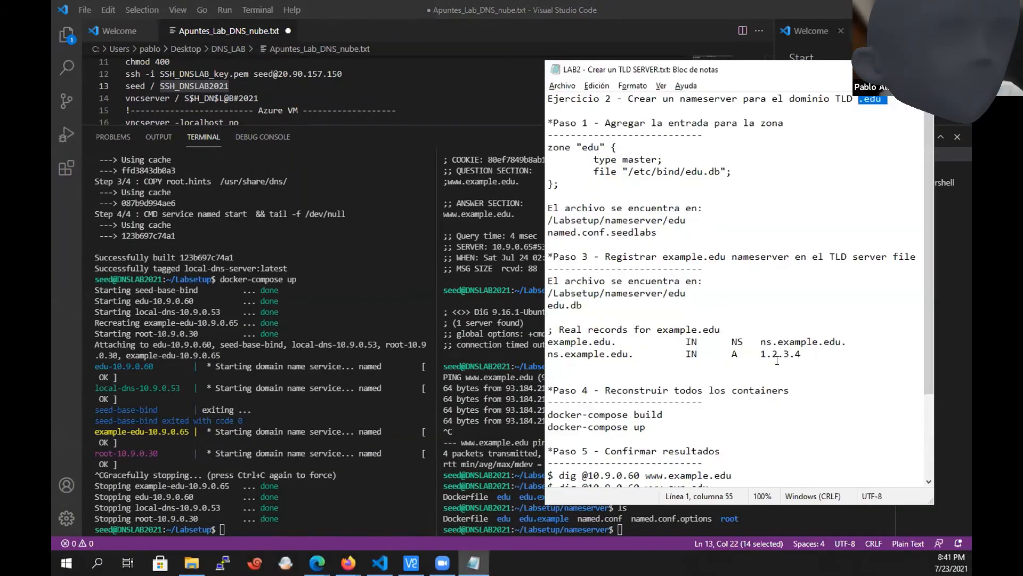
{"action": "left_click", "coordinate": [705, 206]}
{"action": "key", "text": "Up"}
{"action": "key", "text": "Up"}
{"action": "key", "text": "Up"}
{"action": "key", "text": "Up"}
{"action": "key", "text": "Up"}
{"action": "key", "text": "shift+Down"}
{"action": "key", "text": "shift+Down"}
{"action": "key", "text": "shift+Down"}
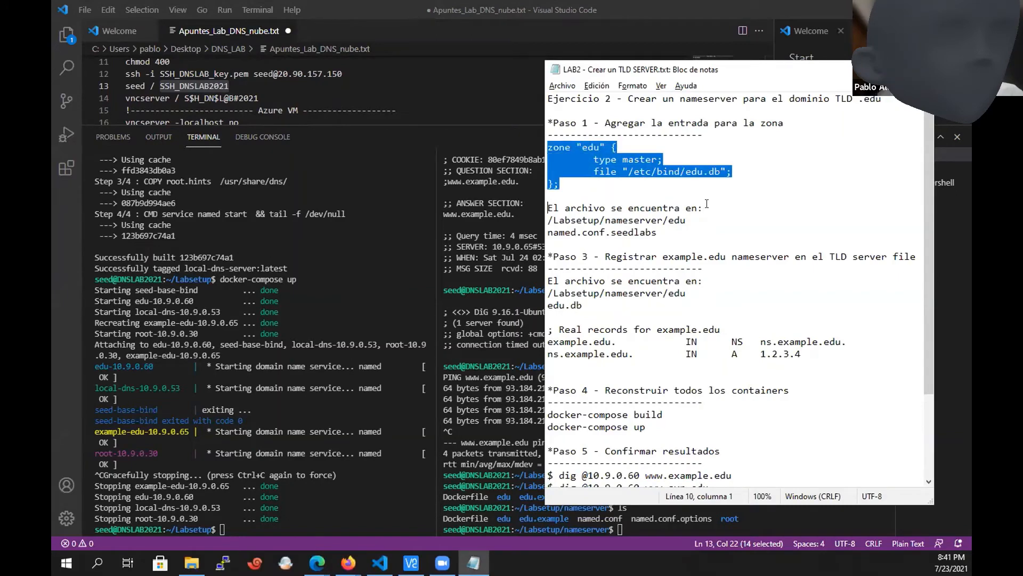
{"action": "key", "text": "Right"}
{"action": "key", "text": "Up"}
{"action": "key", "text": "Up"}
{"action": "key", "text": "Up"}
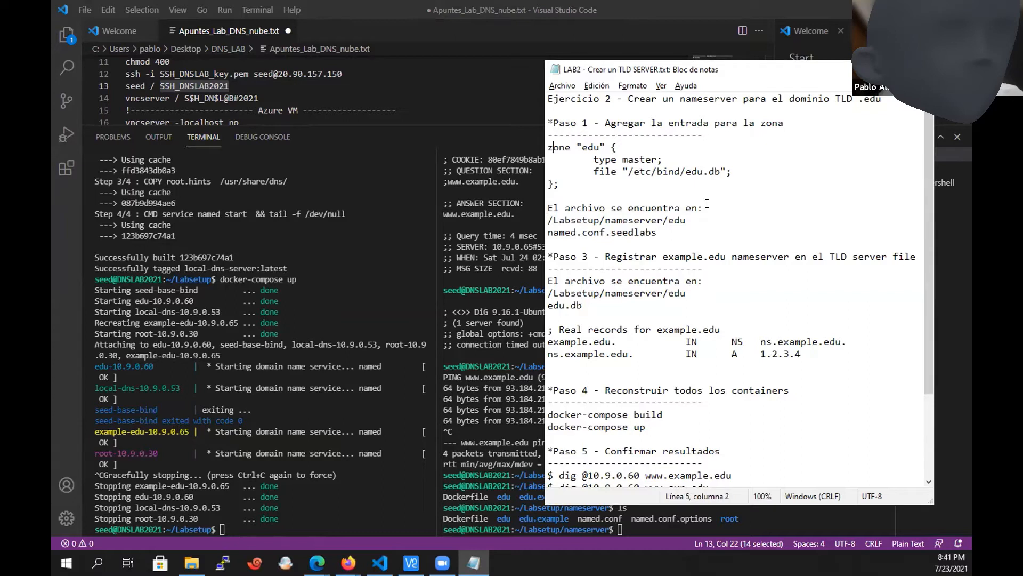
{"action": "key", "text": "shift+Right"}
{"action": "key", "text": "shift+Right"}
{"action": "key", "text": "shift+Right"}
{"action": "key", "text": "shift+Right"}
{"action": "key", "text": "shift+Right"}
{"action": "key", "text": "Left"}
{"action": "key", "text": "shift+Left"}
{"action": "key", "text": "shift+Left"}
{"action": "key", "text": "shift+Left"}
{"action": "key", "text": "Down"}
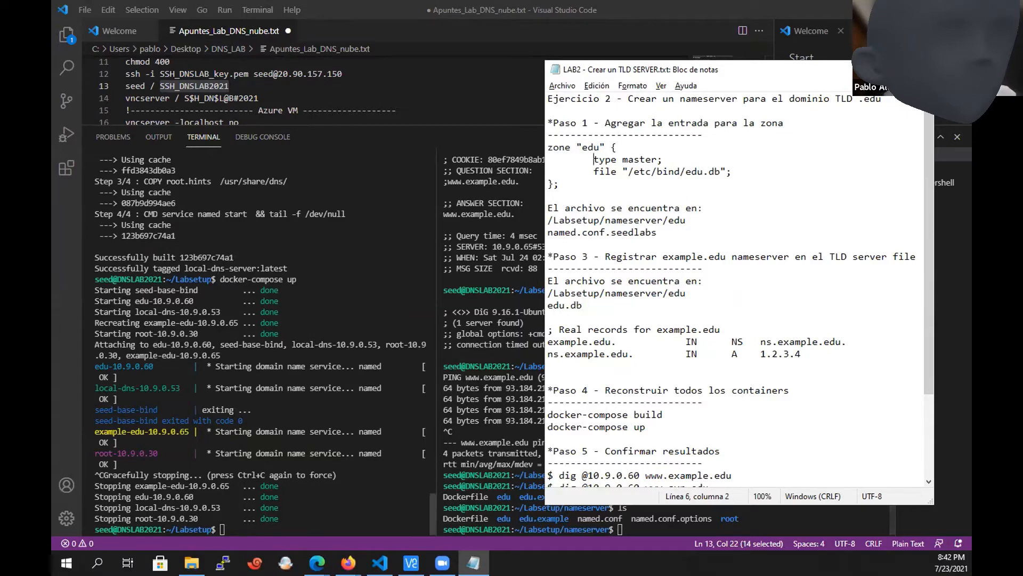
Switch to the LAB1 notes and highlight the example.edu zone name for comparison with the LAB2 entry.
{"action": "key", "text": "alt+Tab"}
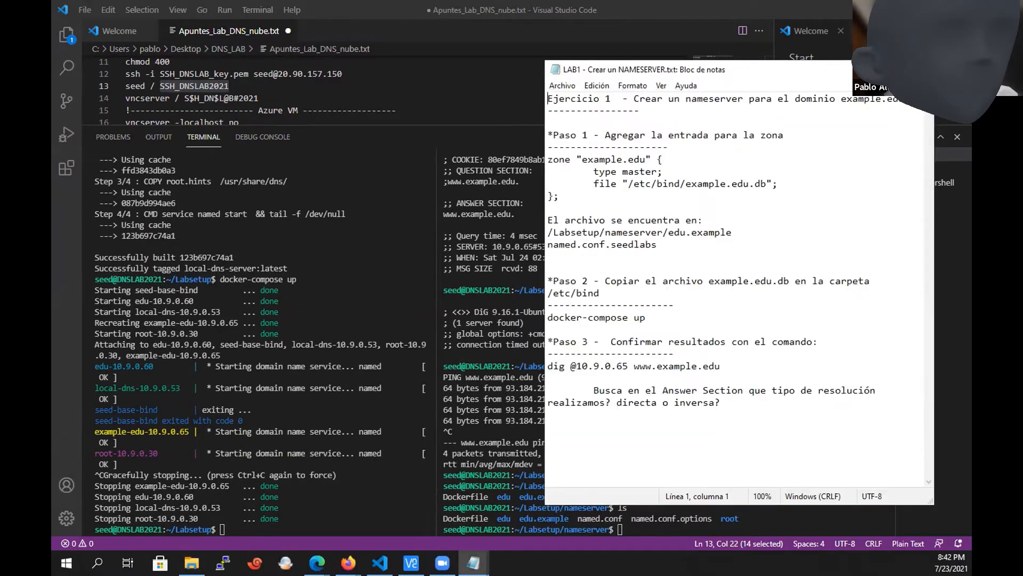
{"action": "left_click", "coordinate": [582, 158]}
{"action": "left_click_drag", "start_coordinate": [582, 158], "coordinate": [639, 159]}
Return to the LAB2 notes and review the edu zone's type and file lines, plus the named.conf.seedlabs and edu.db locations.
{"action": "key", "text": "alt+Tab"}
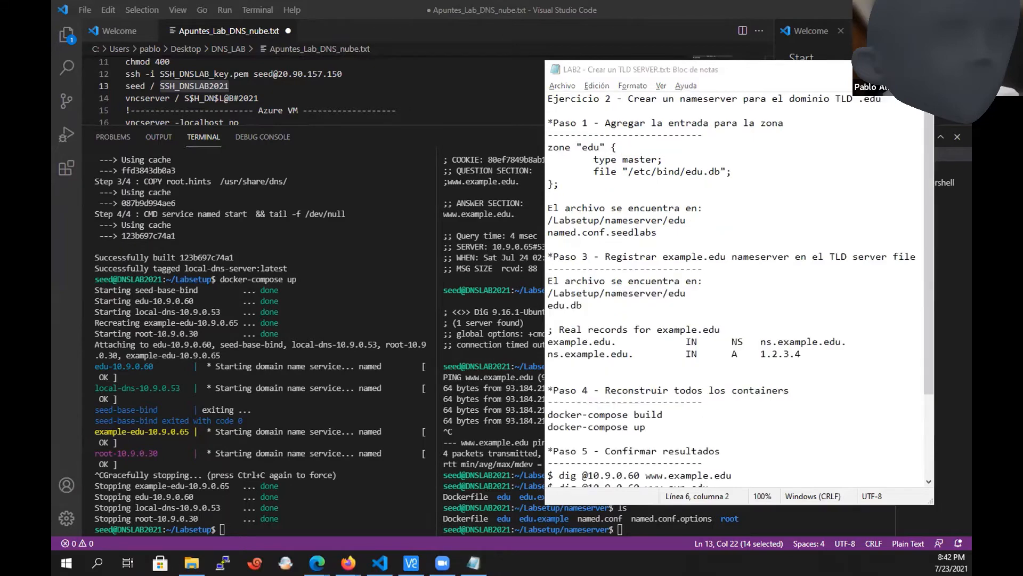
{"action": "left_click_drag", "start_coordinate": [593, 159], "coordinate": [658, 159]}
{"action": "left_click", "coordinate": [591, 167]}
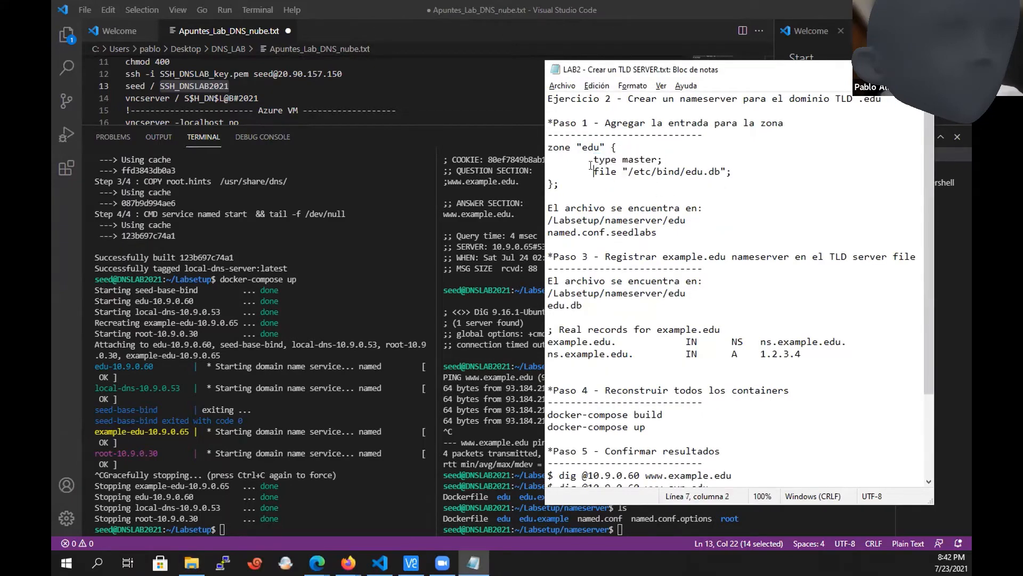
{"action": "left_click_drag", "start_coordinate": [590, 169], "coordinate": [717, 171]}
{"action": "left_click", "coordinate": [711, 171]}
{"action": "left_click_drag", "start_coordinate": [658, 233], "coordinate": [646, 233]}
{"action": "left_click_drag", "start_coordinate": [583, 305], "coordinate": [548, 306]}
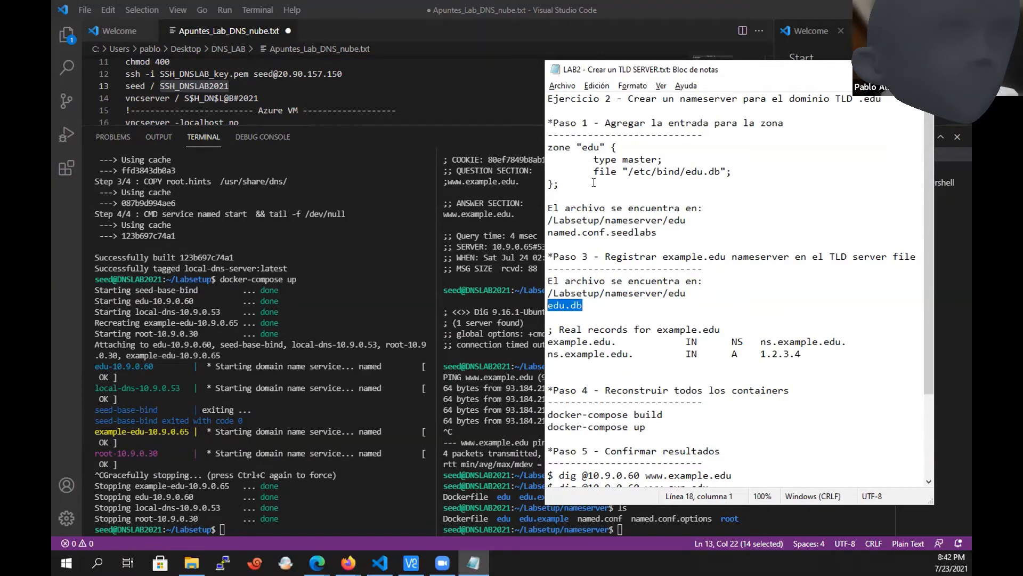
{"action": "left_click_drag", "start_coordinate": [593, 171], "coordinate": [720, 170]}
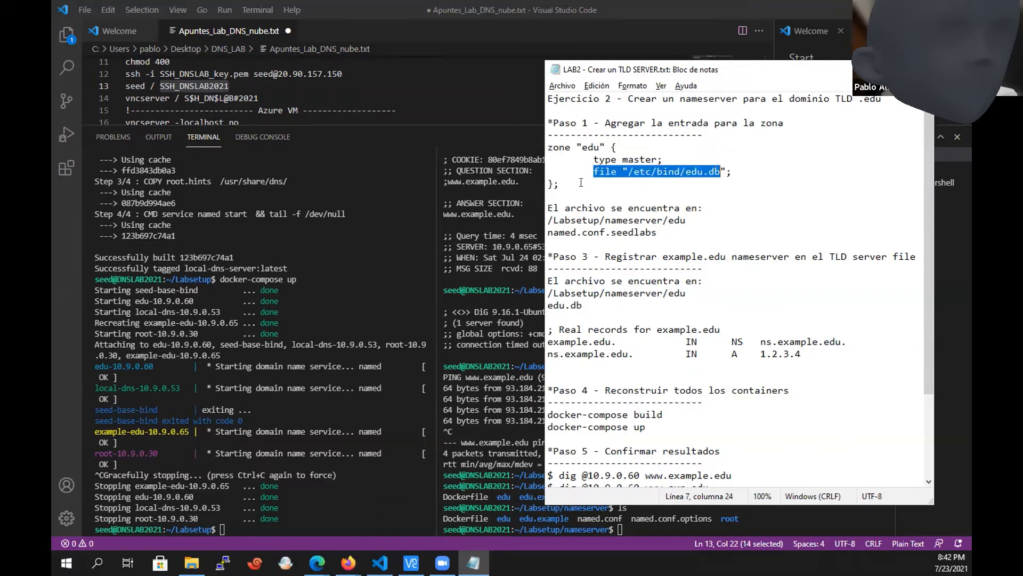
{"action": "left_click_drag", "start_coordinate": [562, 184], "coordinate": [547, 148]}
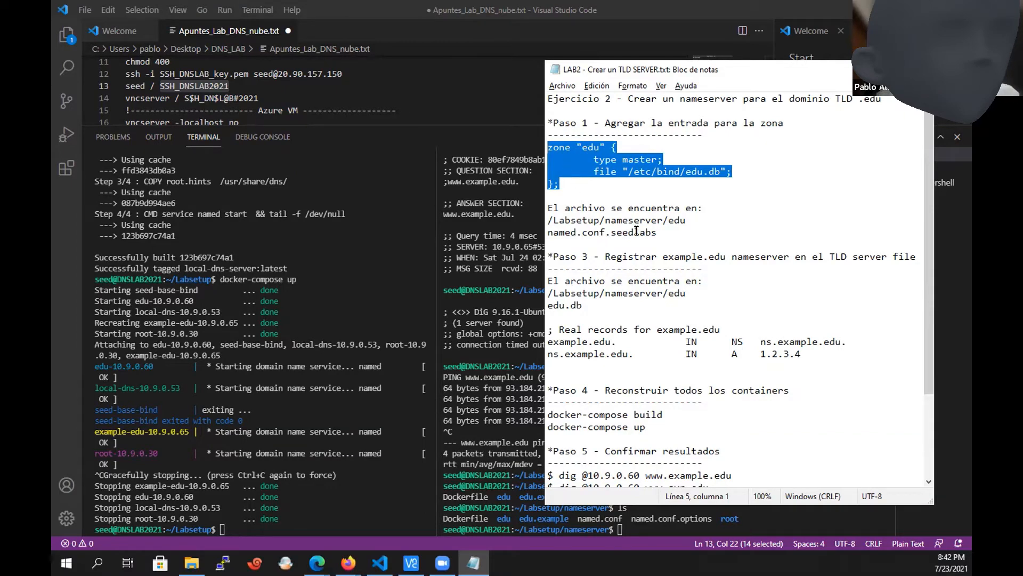
{"action": "left_click", "coordinate": [686, 220]}
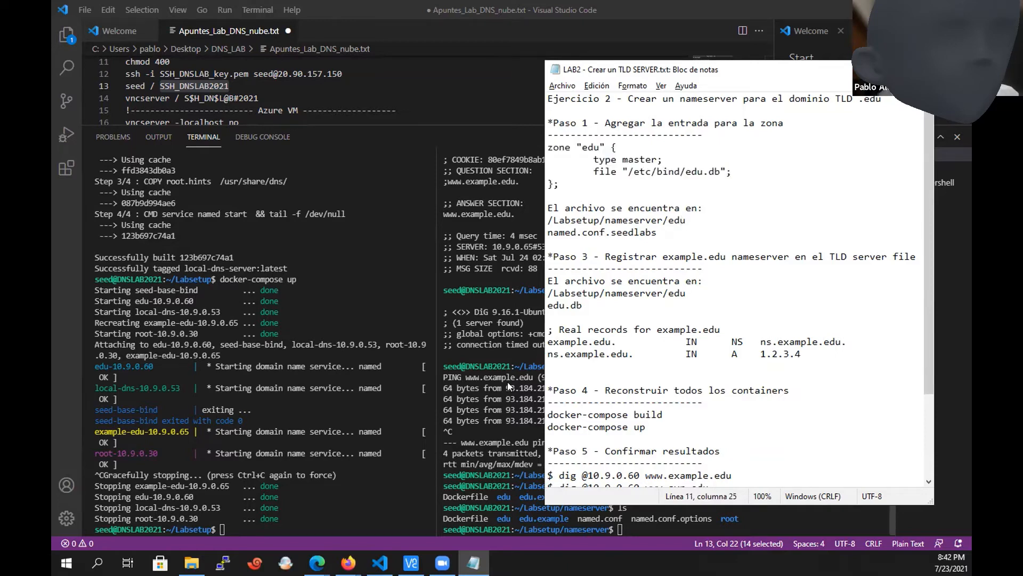
Return to the VS Code terminal, list the Labsetup folder and print docker-compose.yml with cat.
{"action": "left_click", "coordinate": [508, 381]}
{"action": "double_click", "coordinate": [533, 496]}
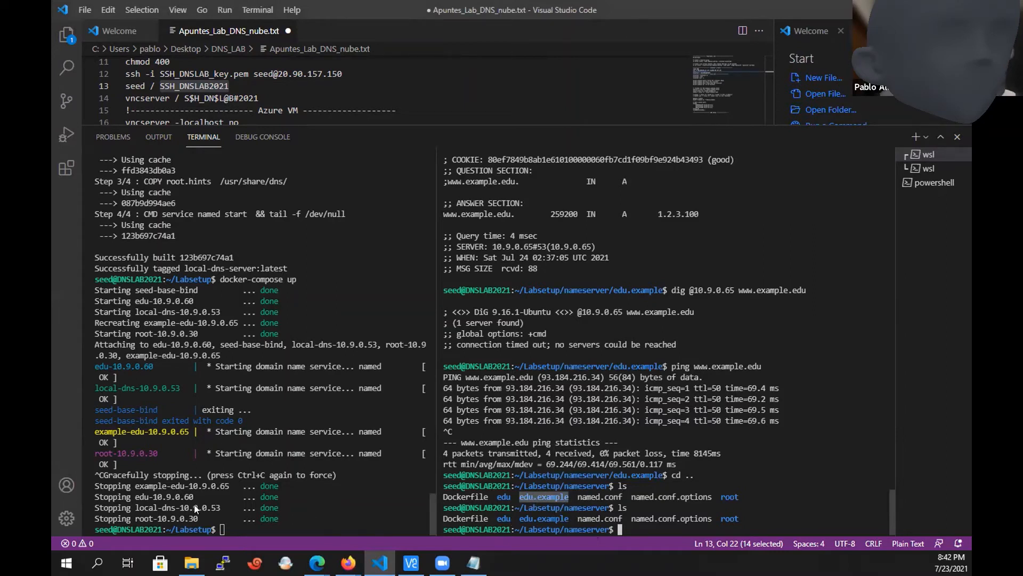
{"action": "left_click", "coordinate": [273, 463]}
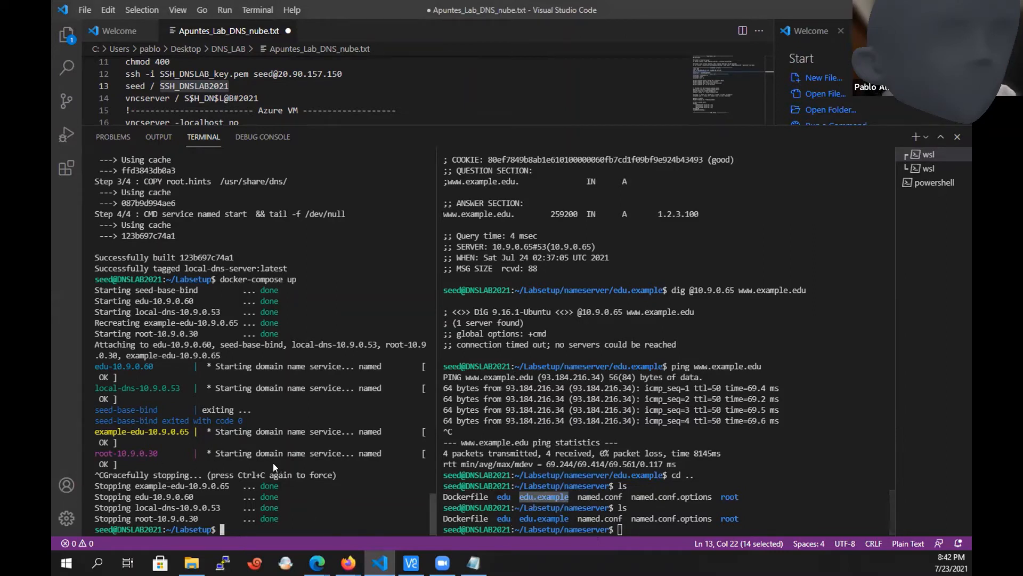
{"action": "type", "text": "ls"}
{"action": "key", "text": "Return"}
{"action": "type", "text": "cat dock"}
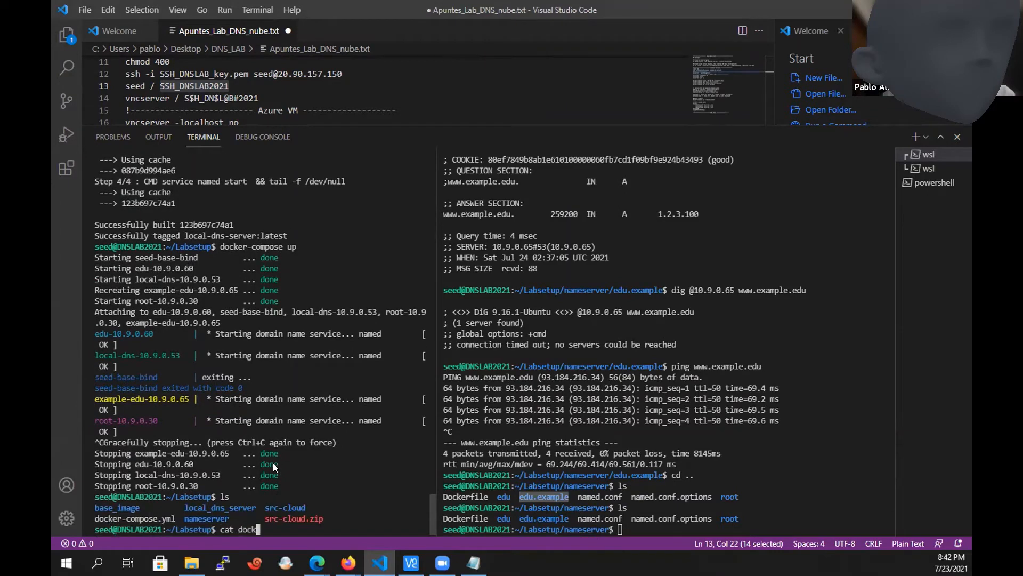
{"action": "key", "text": "Tab"}
{"action": "key", "text": "Return"}
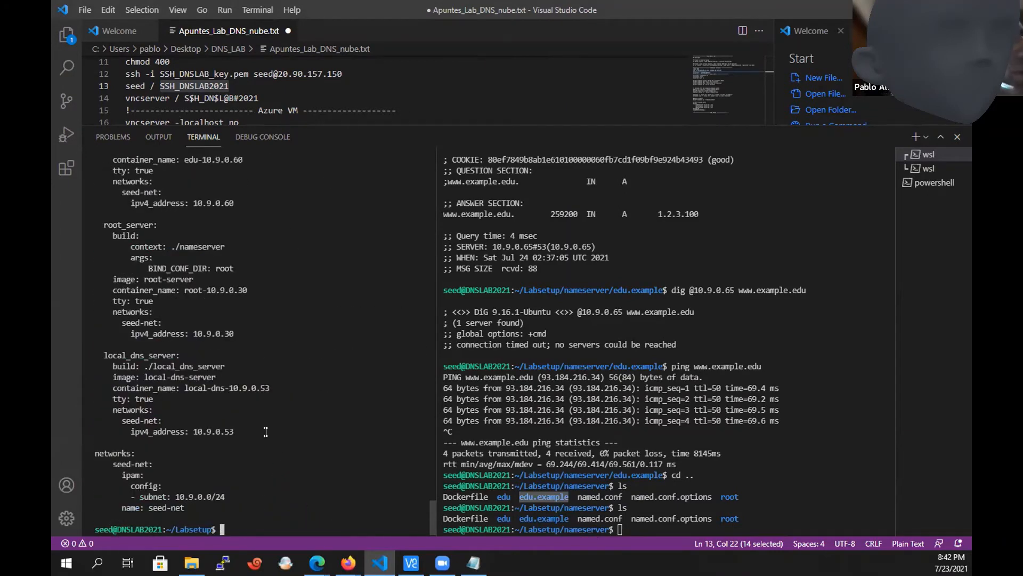
Review the local_dns_server container settings and the seed-net network's subnet and name in the docker-compose.yml output.
{"action": "left_click_drag", "start_coordinate": [266, 431], "coordinate": [98, 387]}
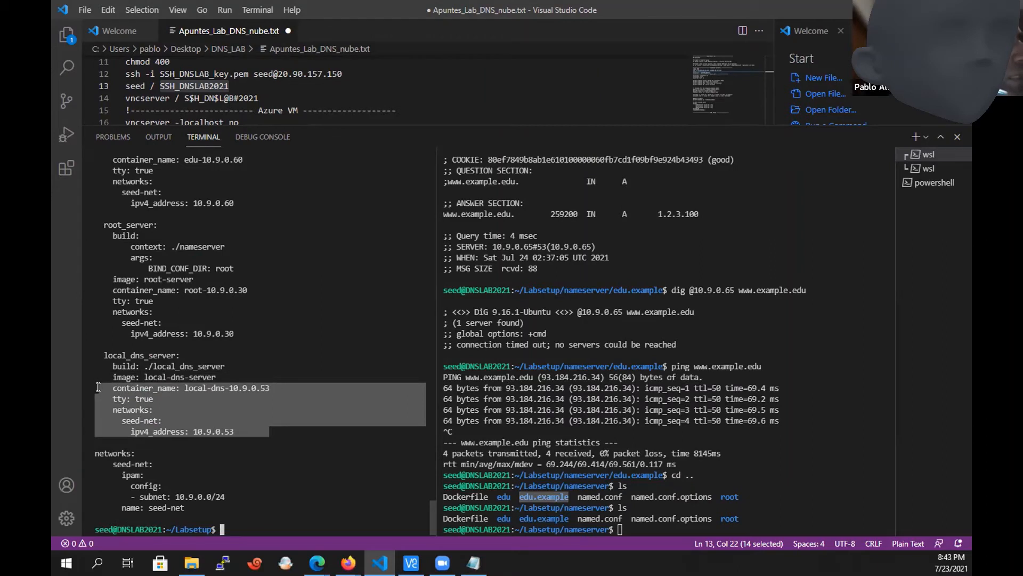
{"action": "left_click", "coordinate": [101, 388]}
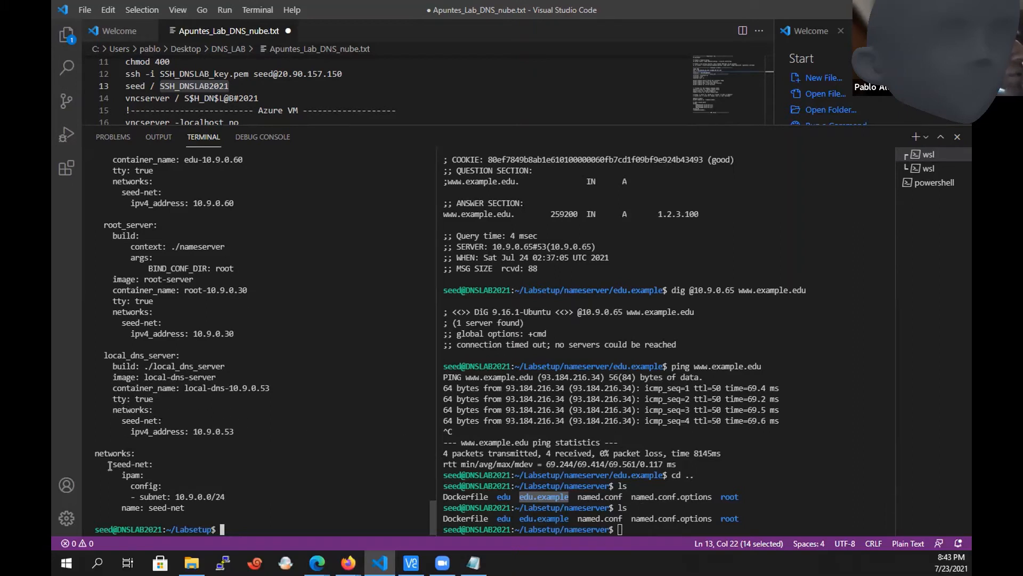
{"action": "left_click_drag", "start_coordinate": [110, 465], "coordinate": [181, 507]}
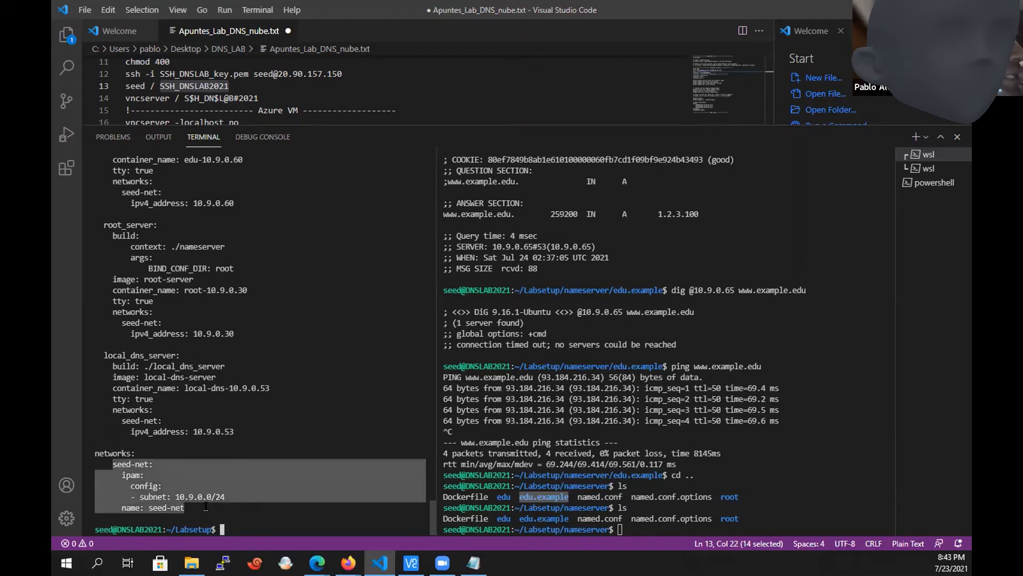
{"action": "double_click", "coordinate": [197, 499]}
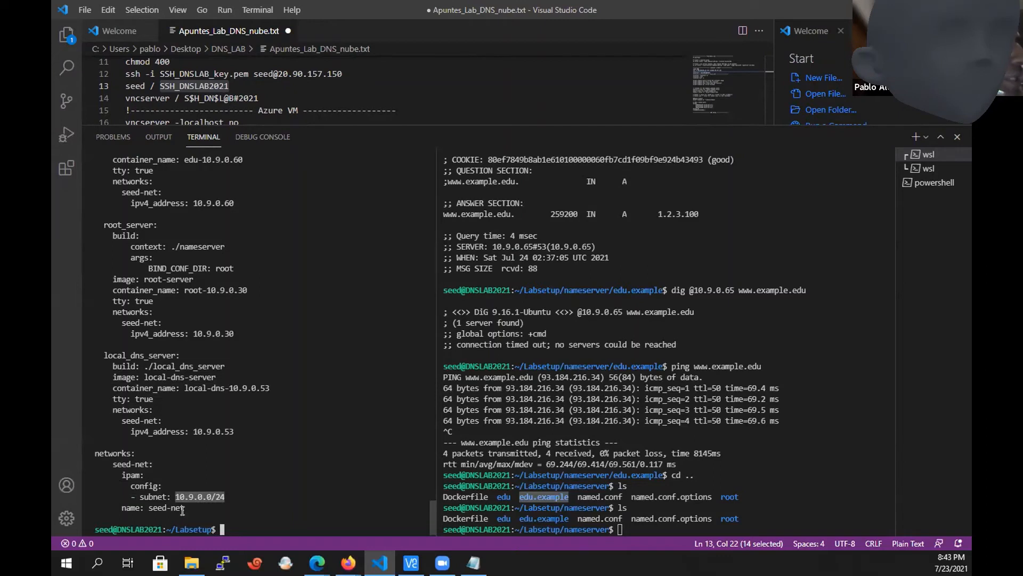
{"action": "left_click_drag", "start_coordinate": [184, 507], "coordinate": [149, 509]}
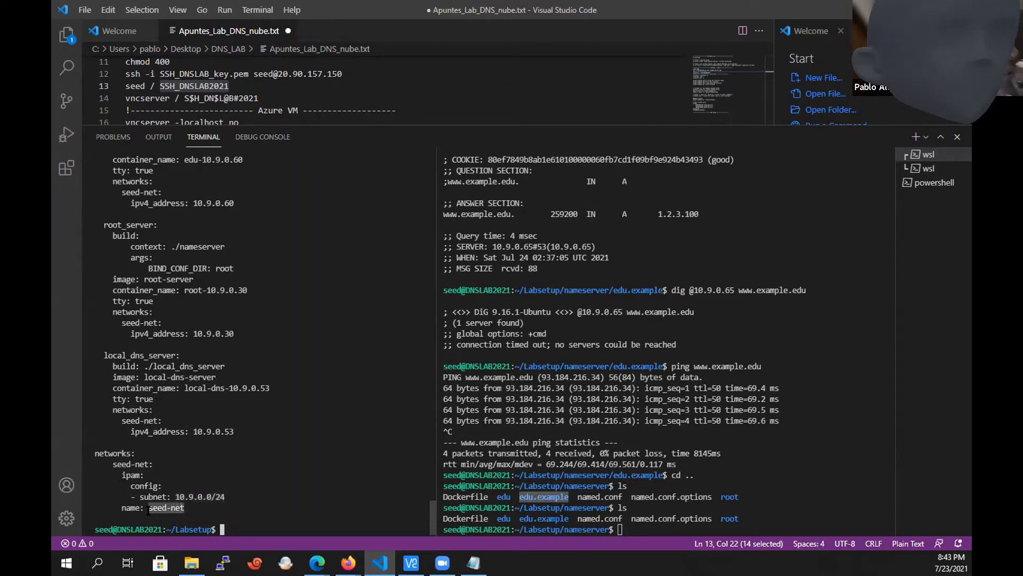
List the Docker networks with docker network ls and highlight the seed-net entry.
{"action": "left_click", "coordinate": [337, 451]}
{"action": "type", "text": "docker"}
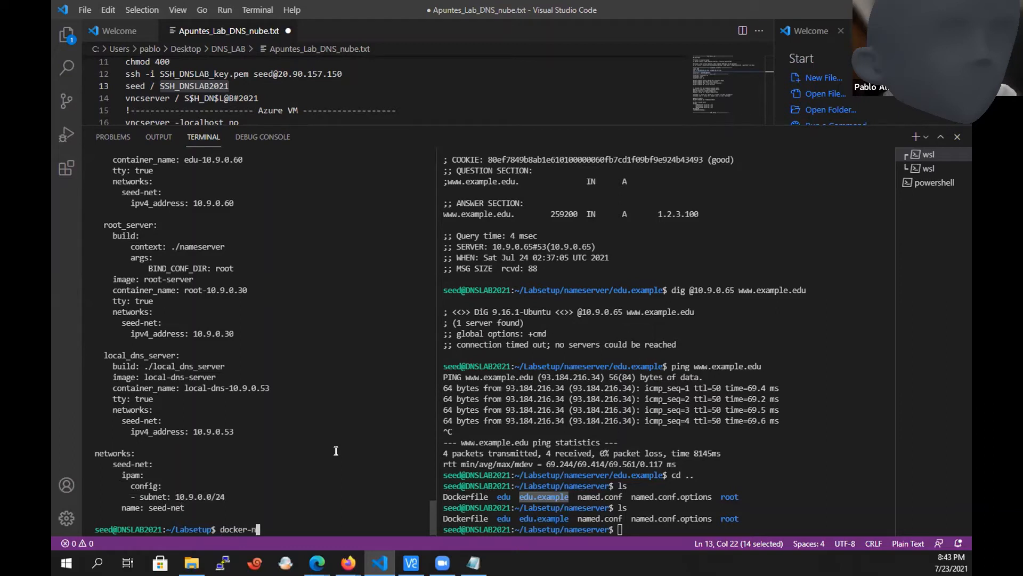
{"action": "type", "text": " network ls"}
{"action": "key", "text": "Return"}
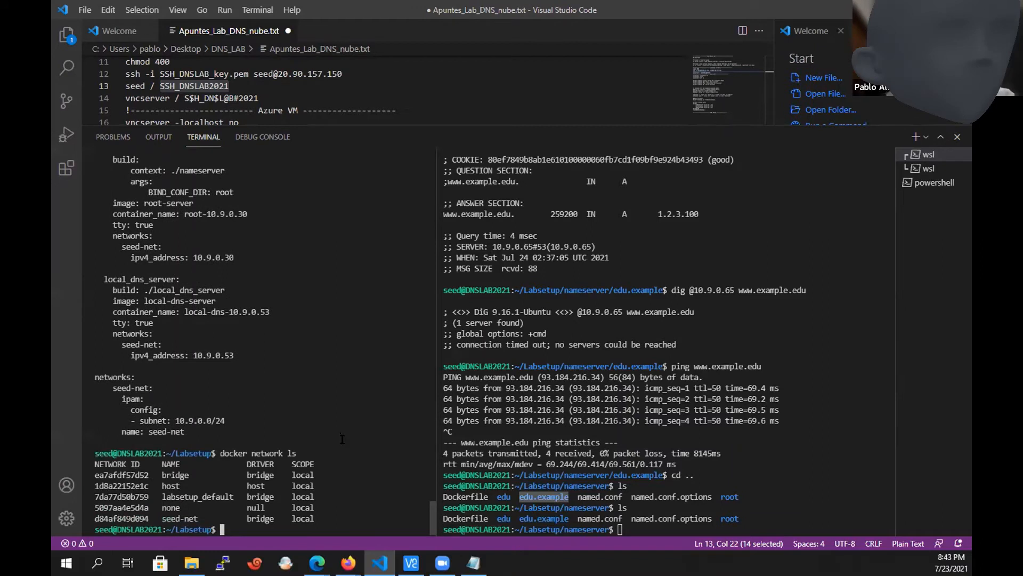
{"action": "left_click_drag", "start_coordinate": [314, 515], "coordinate": [96, 518]}
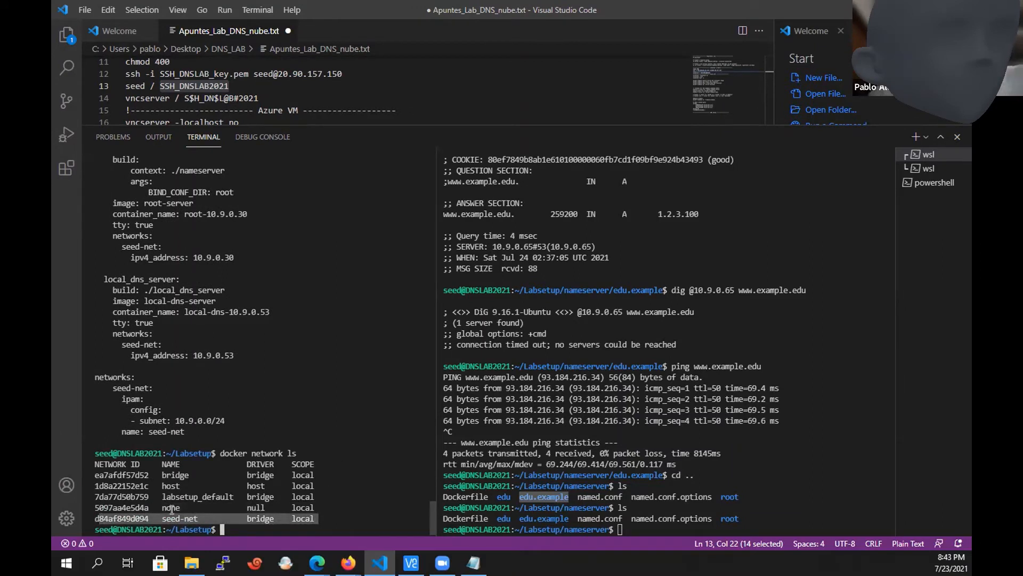
List the contents of the Labsetup folder in the same terminal.
{"action": "left_click", "coordinate": [346, 421]}
{"action": "type", "text": "ls"}
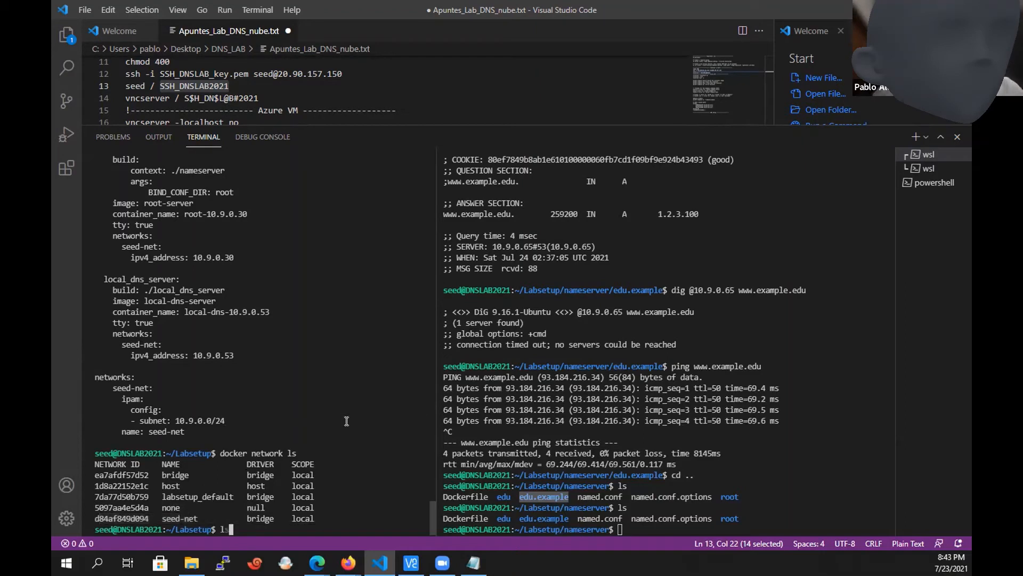
{"action": "key", "text": "Return"}
In the other terminal session, change from nameserver into the edu folder and list its files.
{"action": "left_click", "coordinate": [570, 447]}
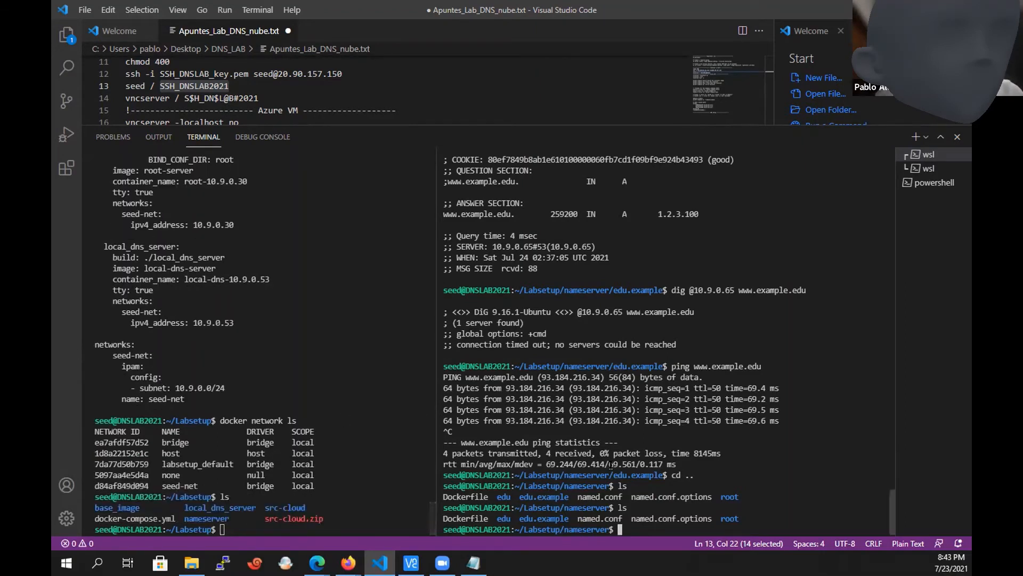
{"action": "type", "text": "cd edu"}
{"action": "key", "text": "Return"}
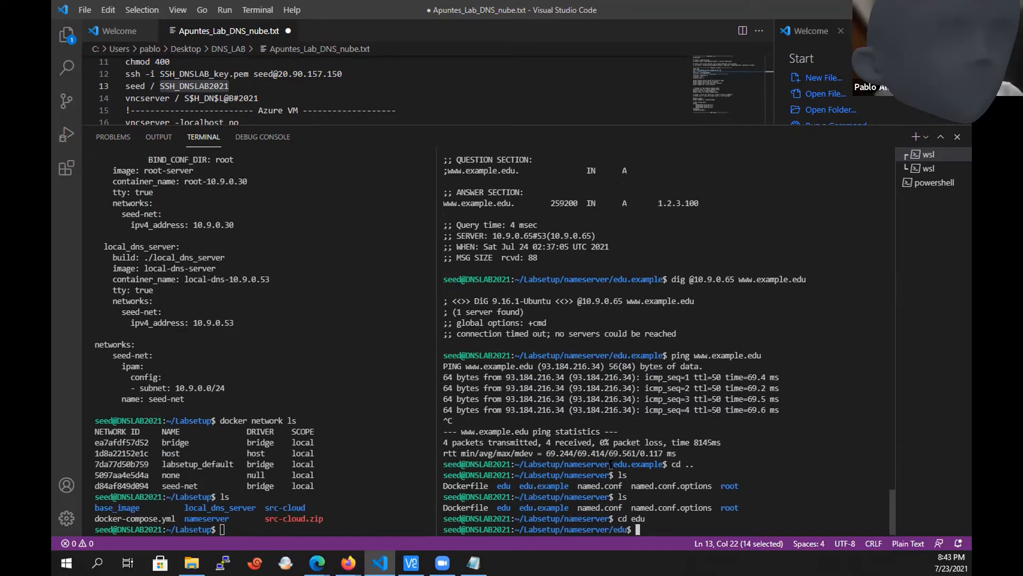
{"action": "type", "text": "ls"}
{"action": "key", "text": "Return"}
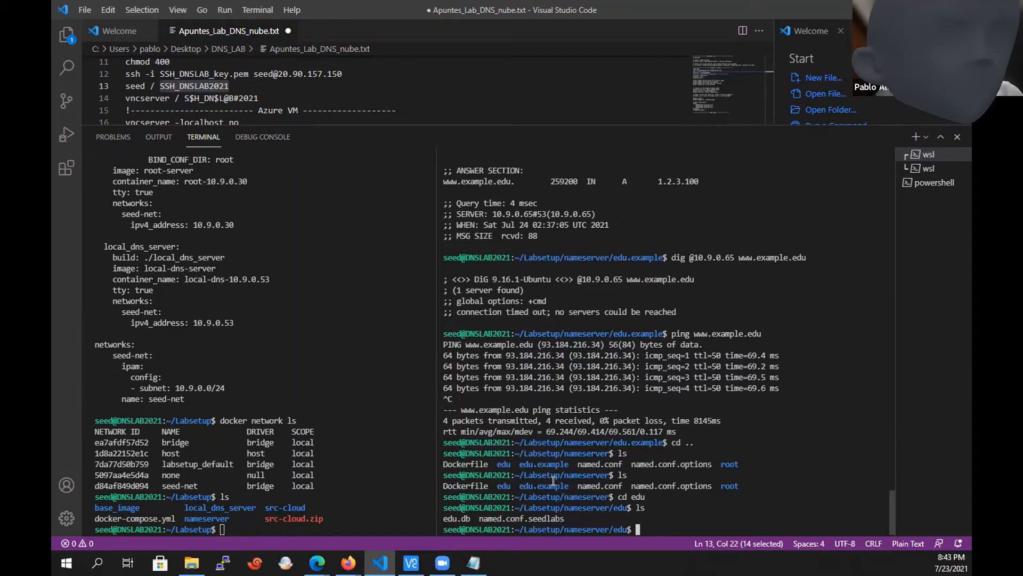
Open edu.db in vi and go through its records up to the SOA timer lines.
{"action": "type", "text": "vi edu.db"}
{"action": "key", "text": "Return"}
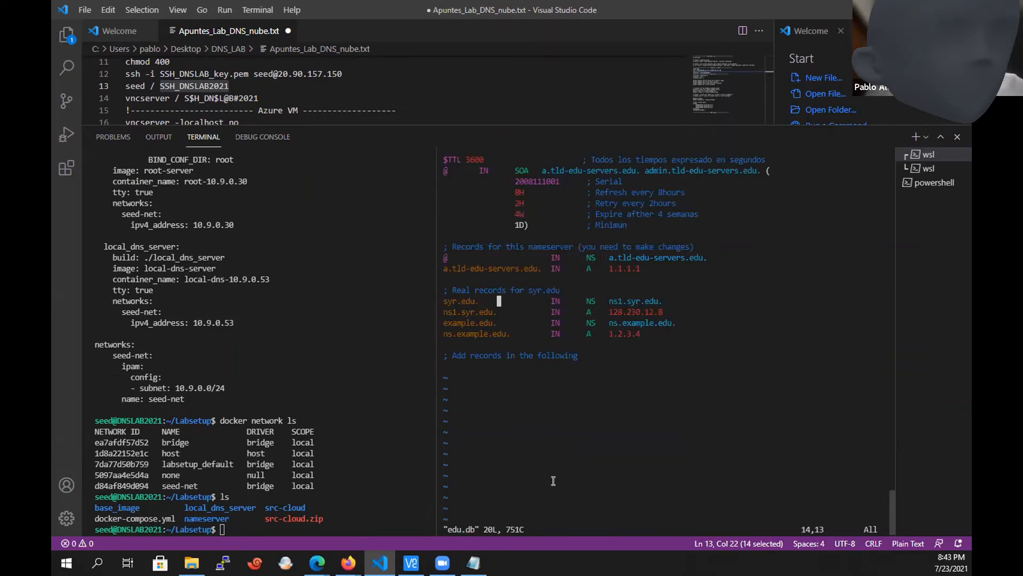
{"action": "key", "text": "Up"}
{"action": "key", "text": "Up"}
{"action": "key", "text": "Up"}
{"action": "key", "text": "Up"}
{"action": "key", "text": "Up"}
{"action": "key", "text": "Up"}
{"action": "key", "text": "Up"}
{"action": "key", "text": "Down"}
{"action": "key", "text": "Down"}
{"action": "key", "text": "Down"}
{"action": "key", "text": "Down"}
{"action": "key", "text": "Up"}
{"action": "key", "text": "Up"}
{"action": "key", "text": "Up"}
{"action": "key", "text": "Up"}
{"action": "key", "text": "Up"}
{"action": "key", "text": "Up"}
{"action": "key", "text": "Up"}
{"action": "key", "text": "alt+Tab"}
{"action": "key", "text": "alt+Tab"}
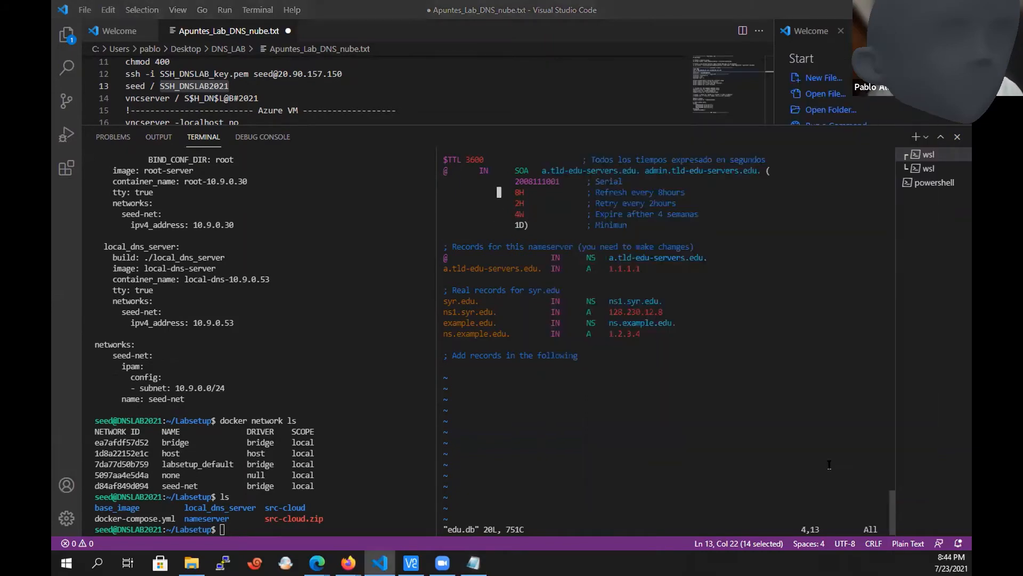
In the Labsetup terminal session, list the folder, change into nameserver and list its contents.
{"action": "left_click", "coordinate": [354, 497]}
{"action": "type", "text": "ls"}
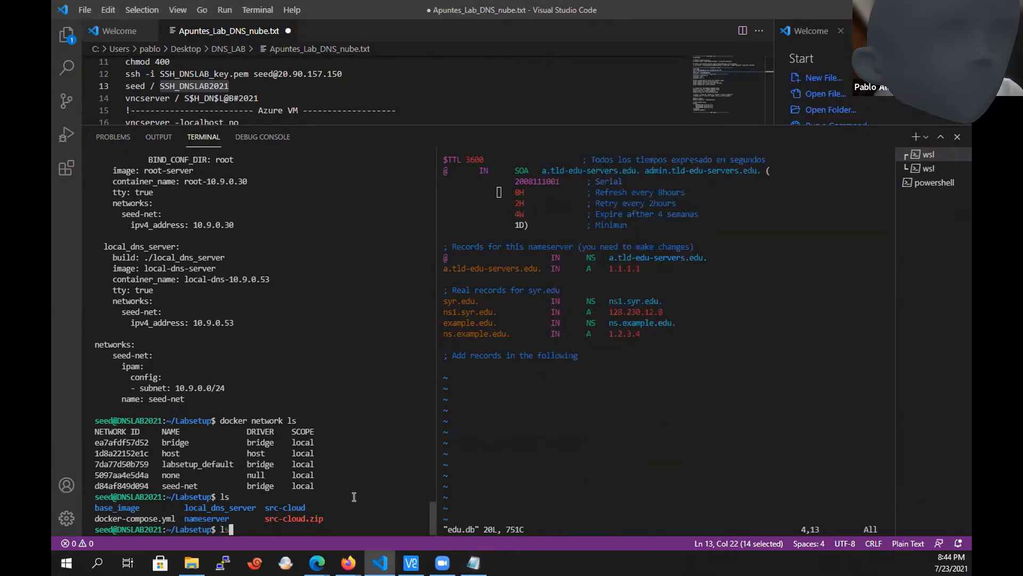
{"action": "key", "text": "Return"}
{"action": "type", "text": "cd "}
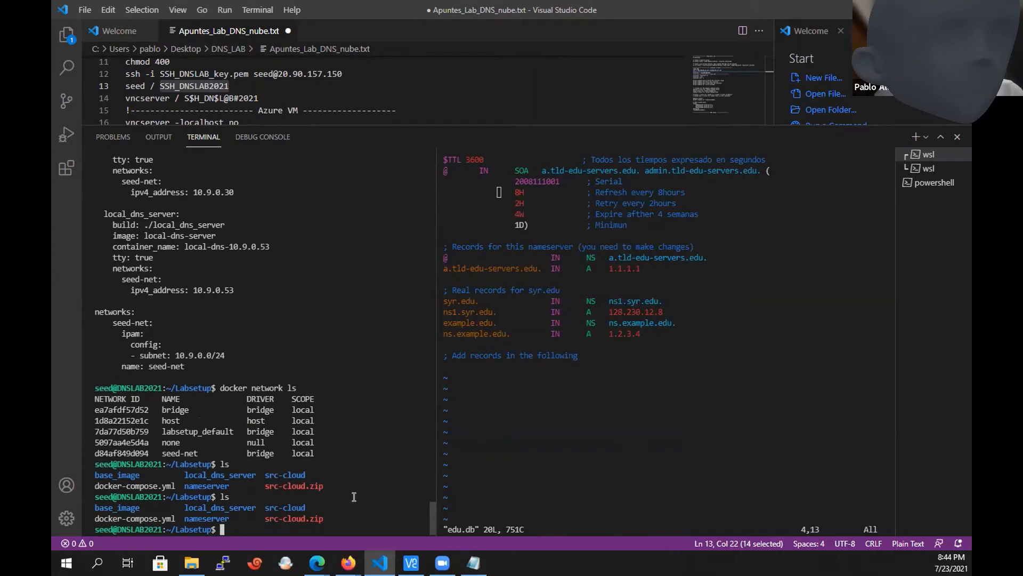
{"action": "type", "text": "nam"}
{"action": "key", "text": "Tab"}
{"action": "key", "text": "Return"}
{"action": "type", "text": "ls"}
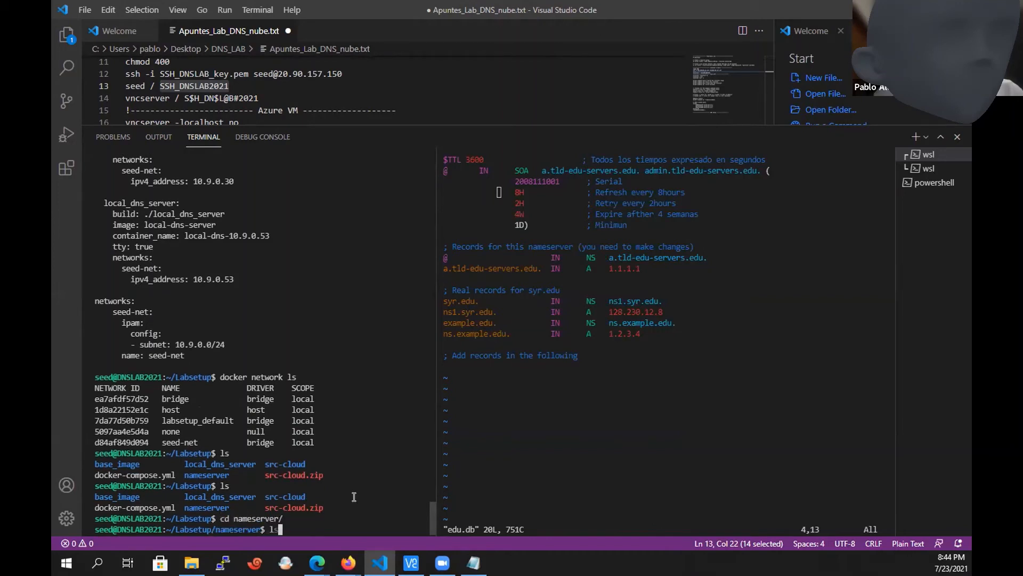
{"action": "key", "text": "Return"}
Change into the edu.example folder and list its files.
{"action": "type", "text": "cd edu"}
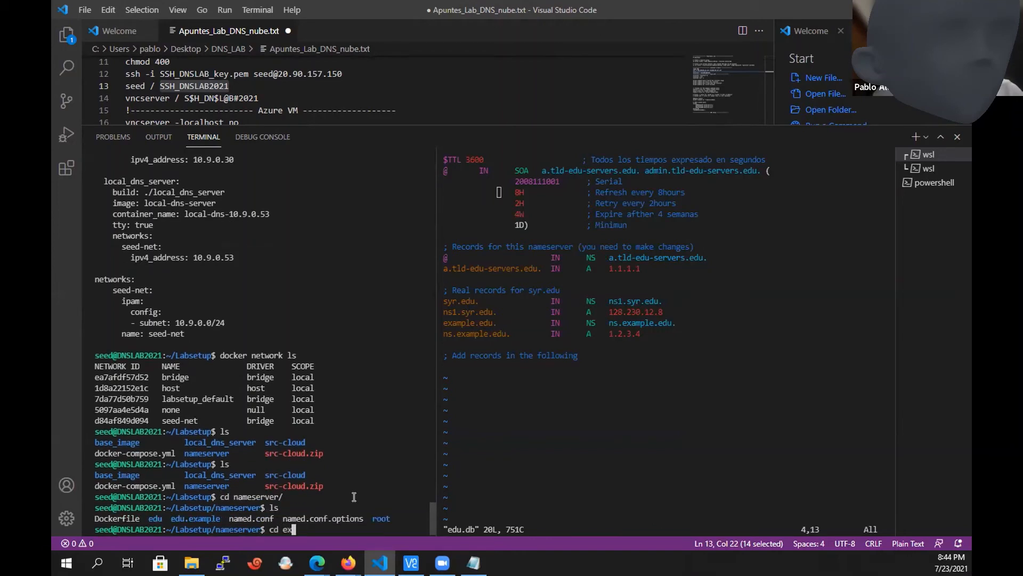
{"action": "key", "text": "Tab"}
{"action": "key", "text": "Tab"}
{"action": "type", "text": "."}
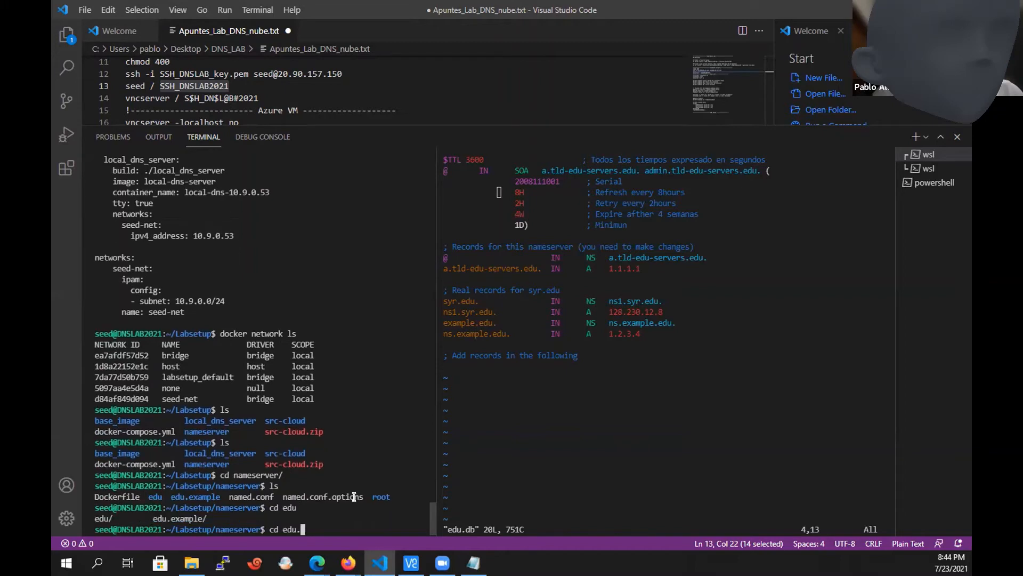
{"action": "key", "text": "Tab"}
{"action": "key", "text": "Return"}
{"action": "type", "text": "ls"}
{"action": "key", "text": "Return"}
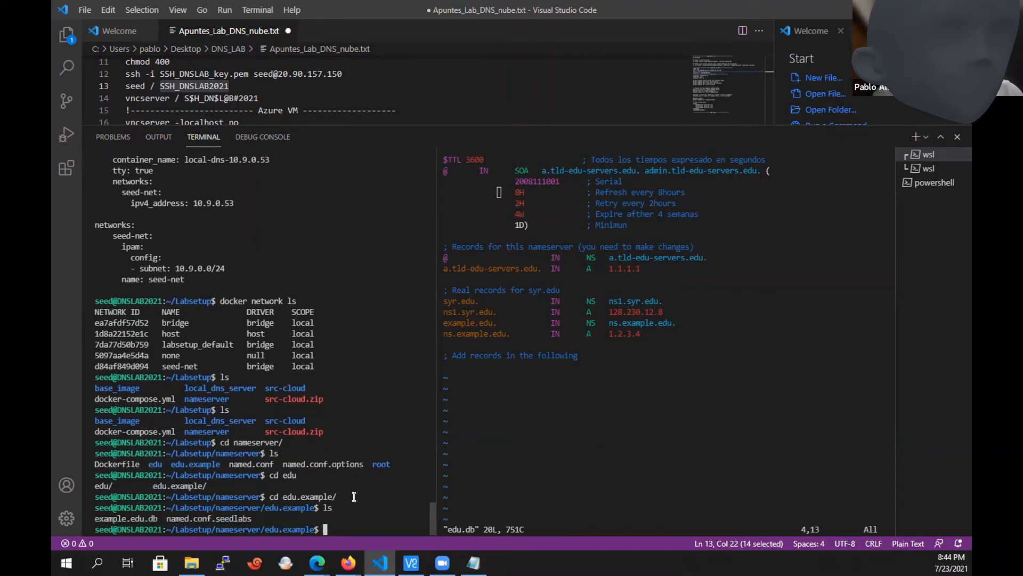
Print example.edu.db with cat and open it in vi for comparison with edu.db.
{"action": "type", "text": "cat ex"}
{"action": "key", "text": "Tab"}
{"action": "key", "text": "Return"}
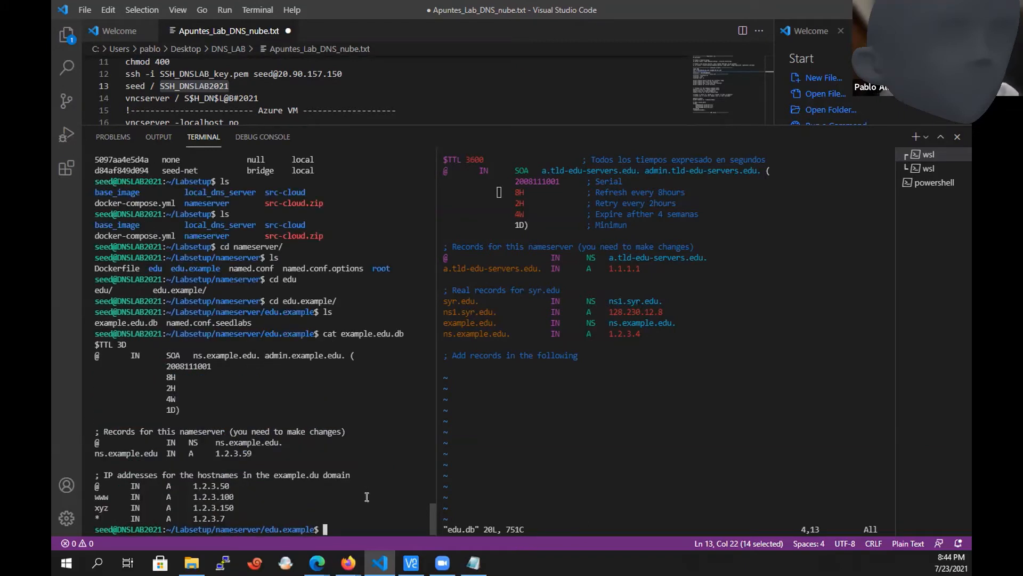
{"action": "type", "text": "vi ex"}
{"action": "key", "text": "Tab"}
{"action": "key", "text": "Return"}
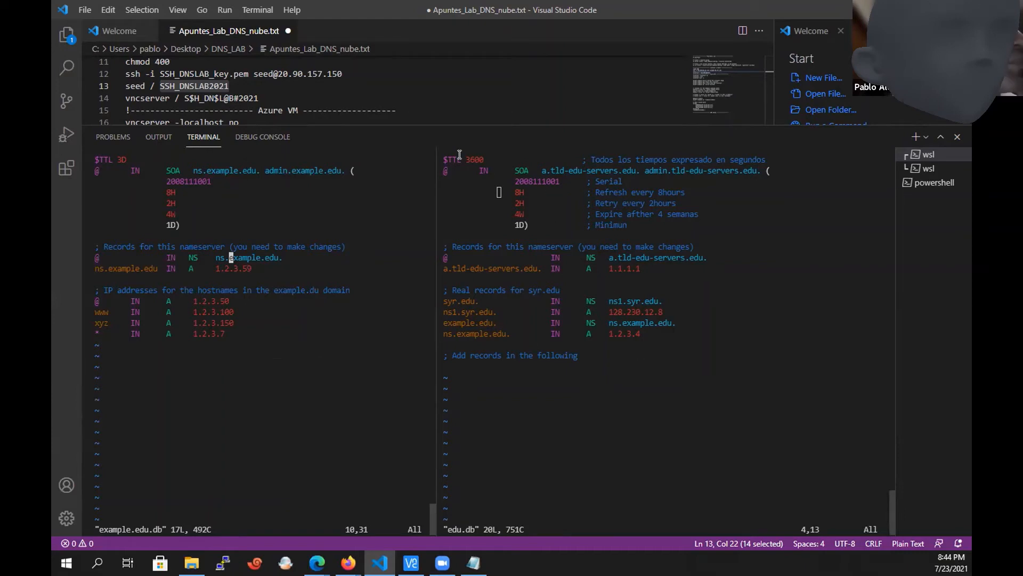
Highlight the $TTL directive in edu.db and compare it with the one in example.edu.db.
{"action": "left_click_drag", "start_coordinate": [444, 156], "coordinate": [592, 160]}
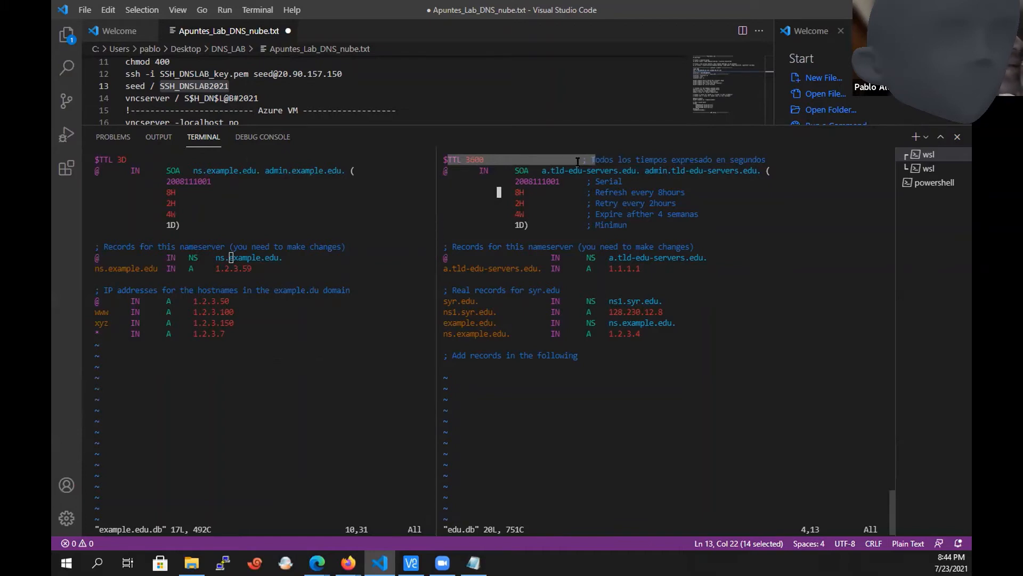
{"action": "left_click_drag", "start_coordinate": [482, 160], "coordinate": [483, 160]}
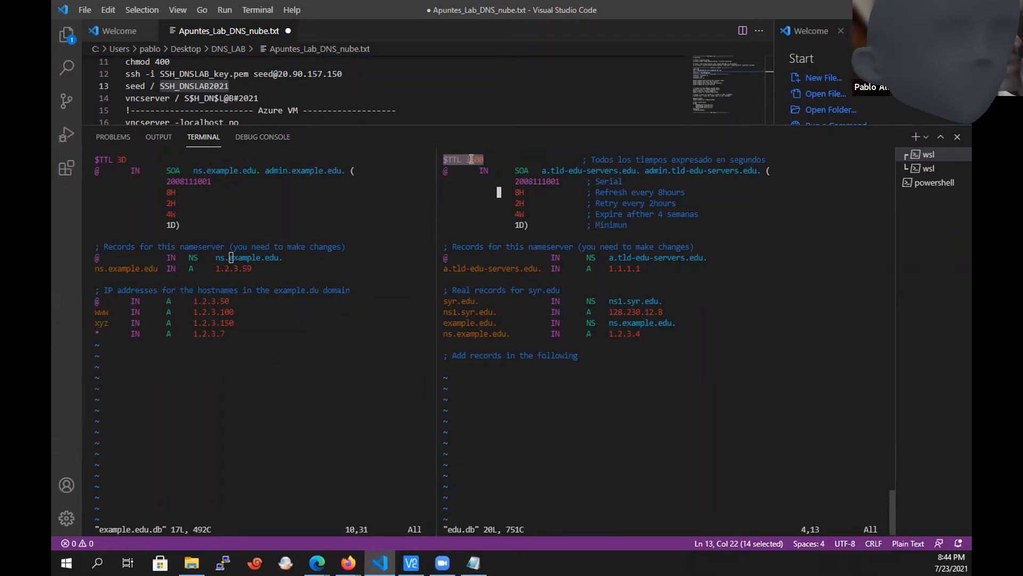
{"action": "left_click", "coordinate": [472, 159]}
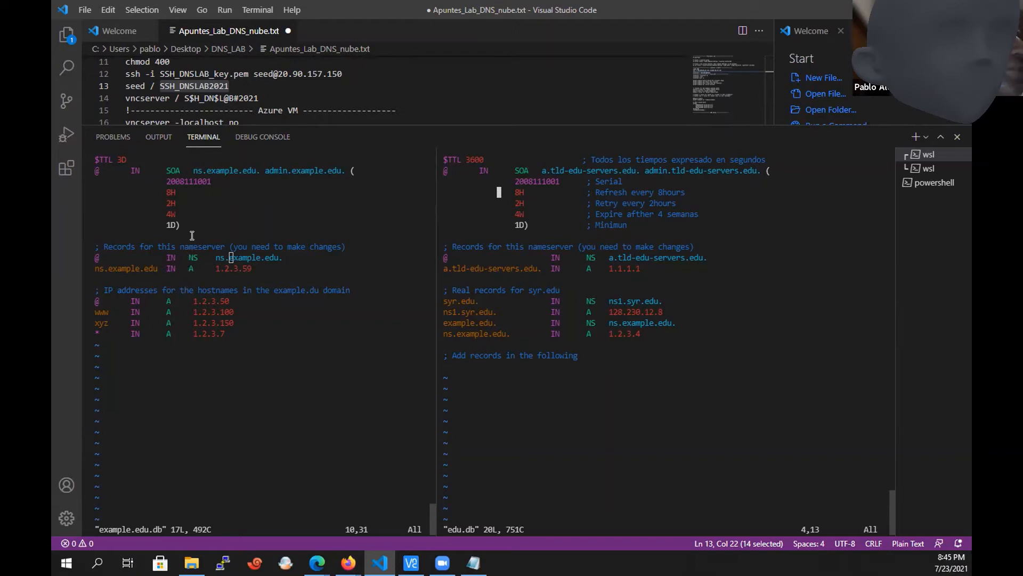
{"action": "left_click", "coordinate": [211, 213]}
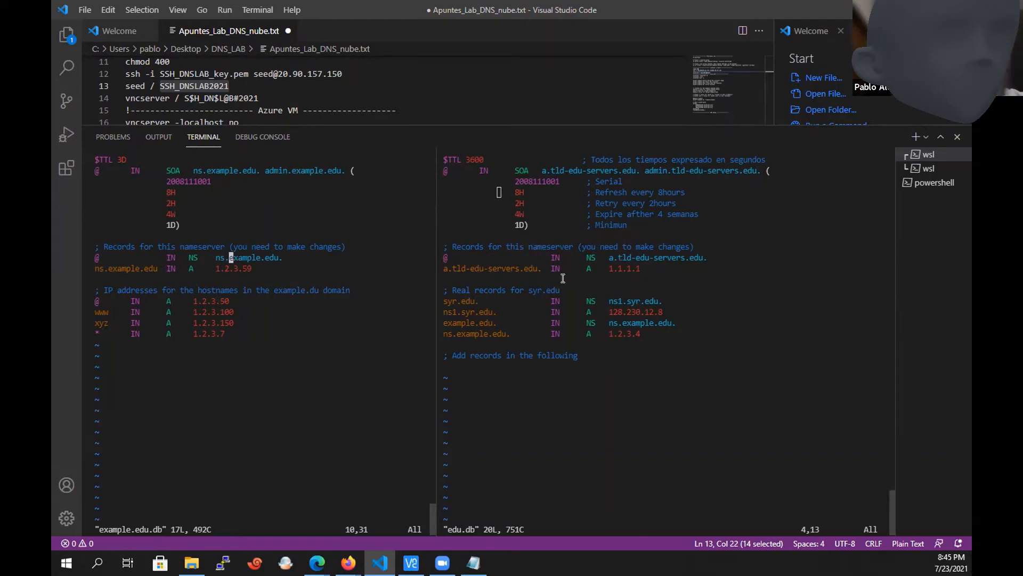
Check the DNS SERVERS network diagram in the slide presentation, then return to edu.db in the VS Code terminal.
{"action": "key", "text": "alt+Tab"}
{"action": "key", "text": "alt+Tab"}
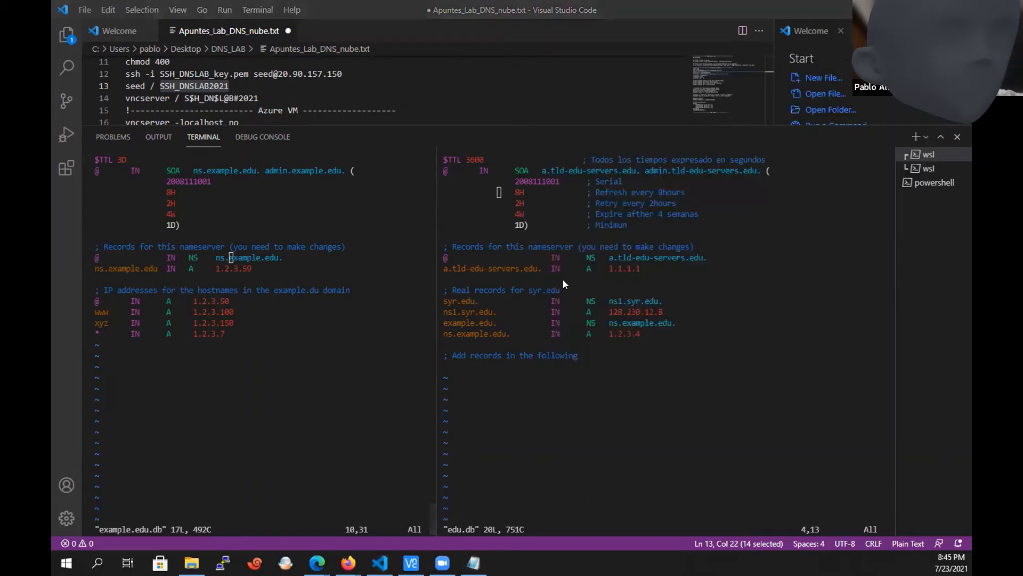
{"action": "key", "text": "alt+Tab"}
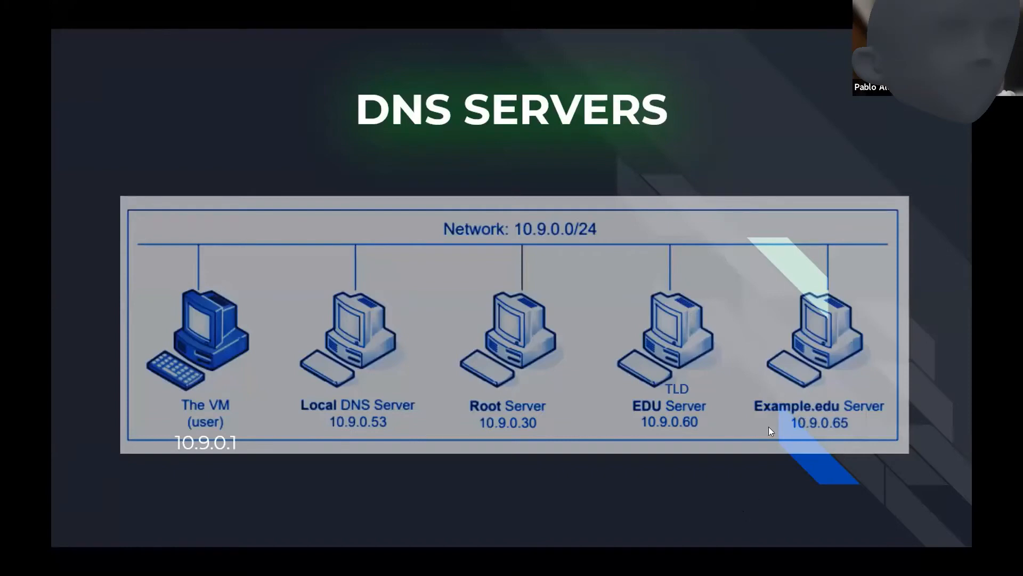
{"action": "key", "text": "alt+Tab"}
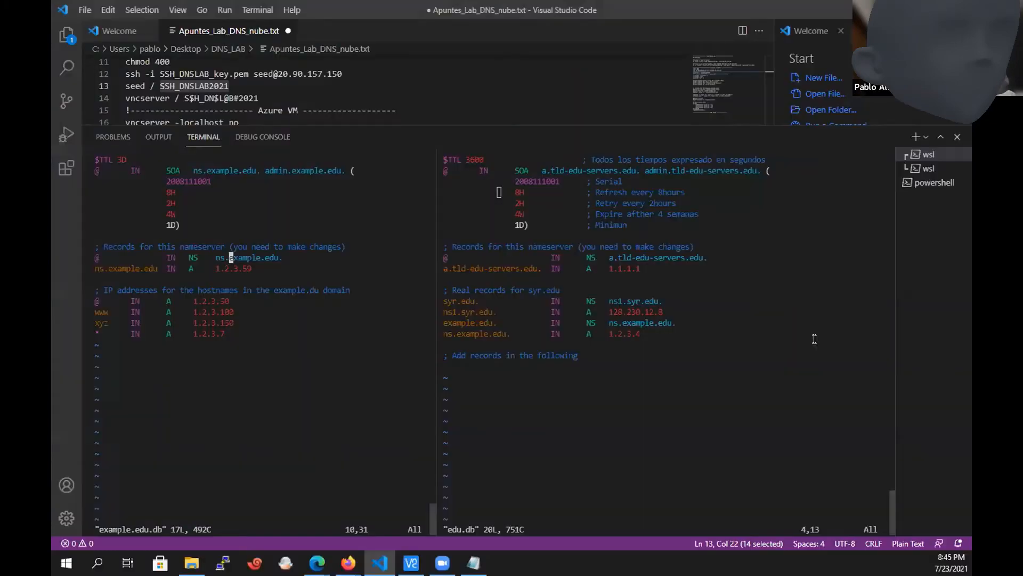
{"action": "left_click", "coordinate": [626, 334]}
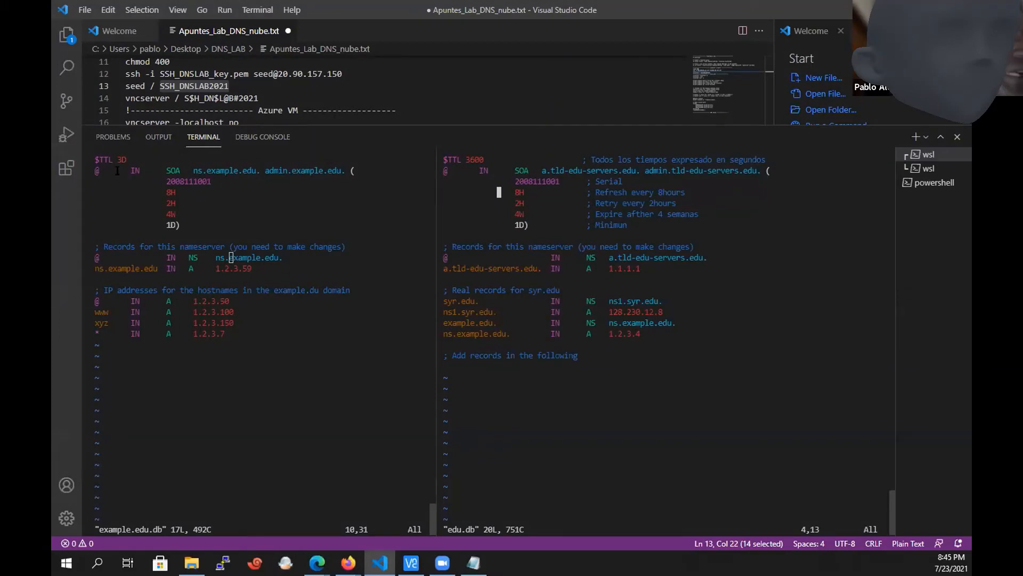
Review example.edu.db from the $TTL line through the SOA serial and timer values to the nameserver's NS record.
{"action": "left_click_drag", "start_coordinate": [100, 160], "coordinate": [170, 176]}
{"action": "triple_click", "coordinate": [170, 181]}
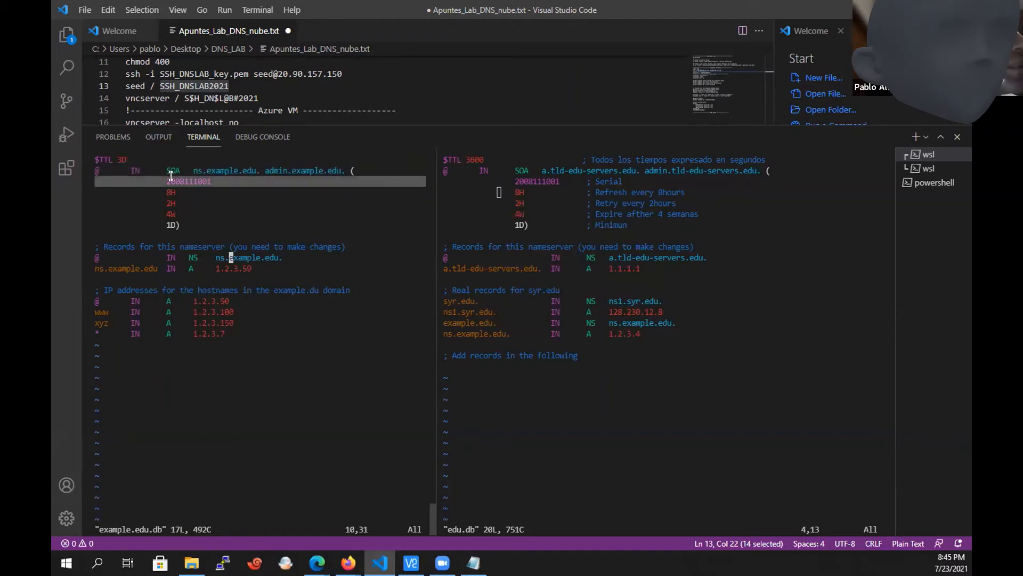
{"action": "double_click", "coordinate": [174, 192]}
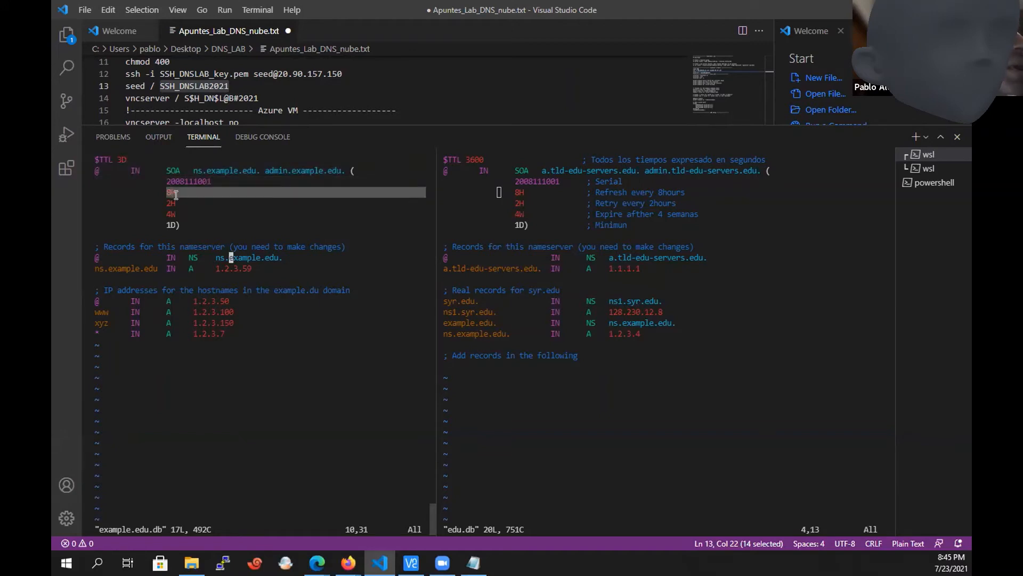
{"action": "double_click", "coordinate": [176, 211]}
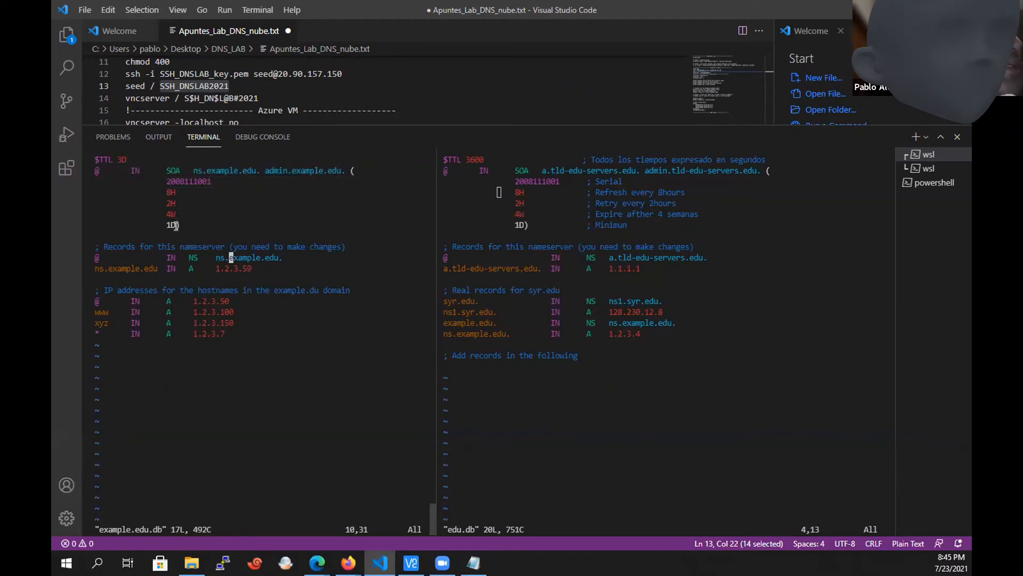
{"action": "double_click", "coordinate": [176, 225]}
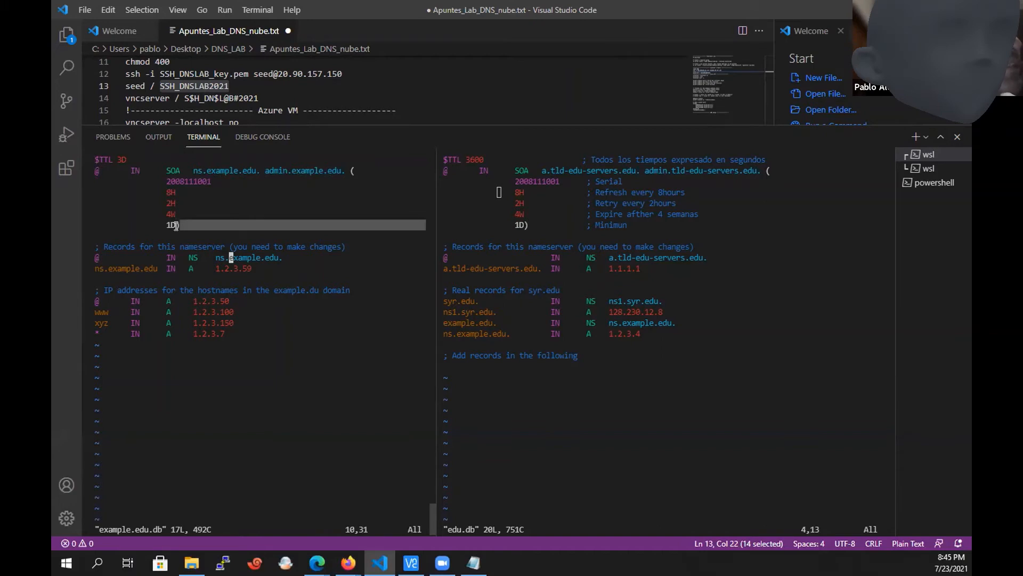
{"action": "triple_click", "coordinate": [203, 258]}
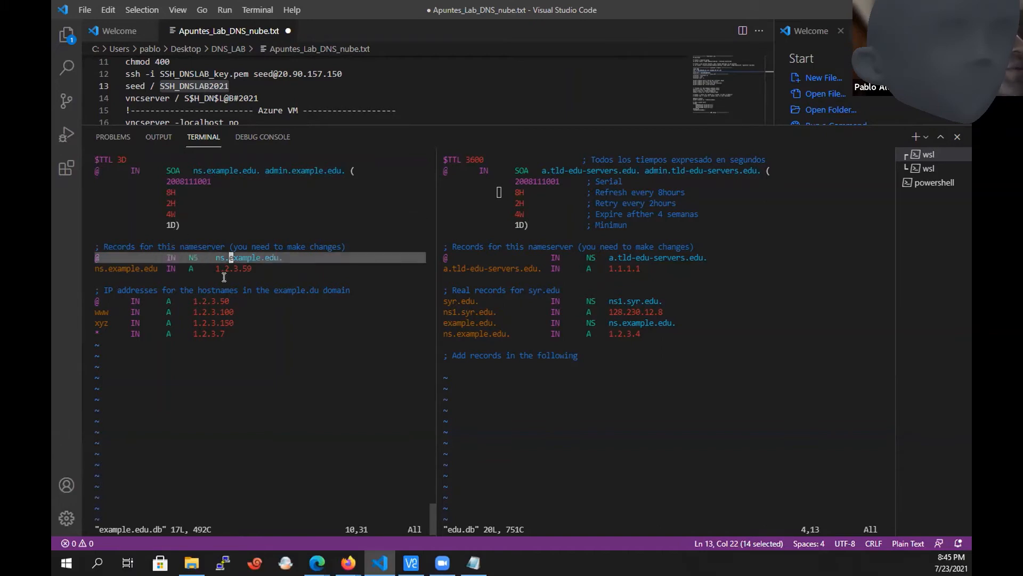
Compare the nameserver's NS and A records in example.edu.db and edu.db, and highlight the syr.edu NS and A records in edu.db.
{"action": "left_click", "coordinate": [298, 262]}
{"action": "left_click_drag", "start_coordinate": [286, 269], "coordinate": [86, 260]}
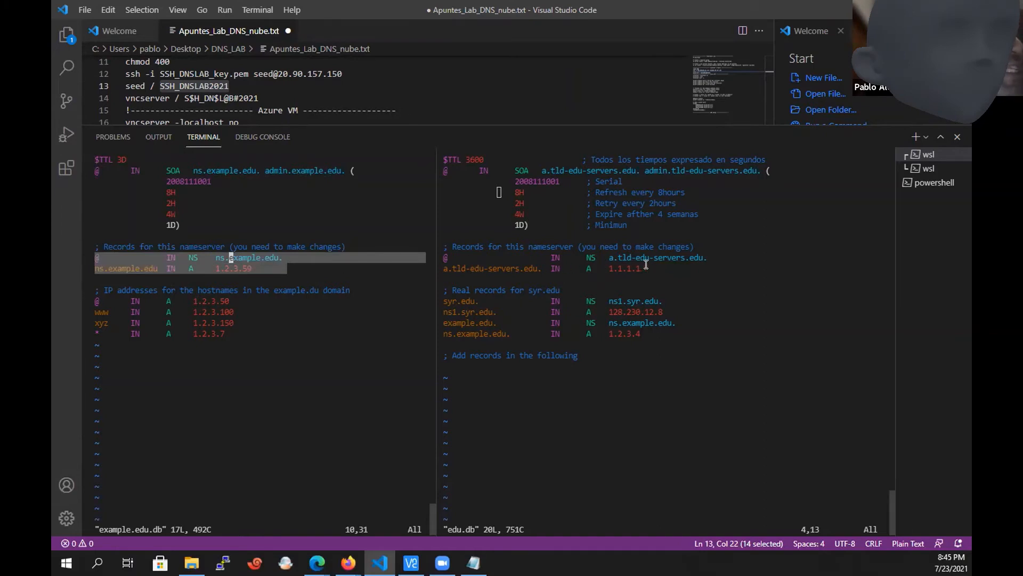
{"action": "left_click_drag", "start_coordinate": [649, 267], "coordinate": [441, 259]}
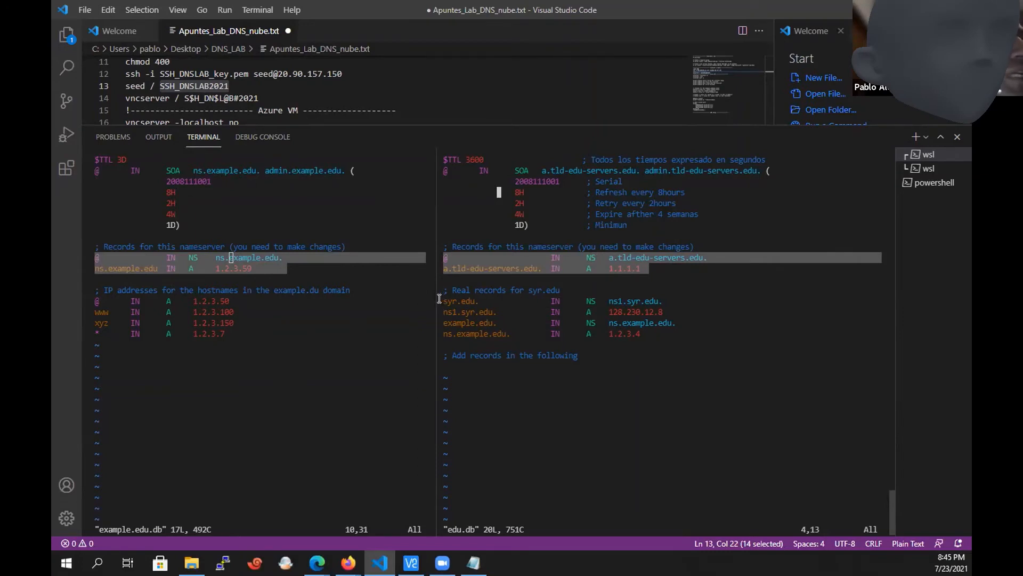
{"action": "left_click_drag", "start_coordinate": [443, 301], "coordinate": [666, 314]}
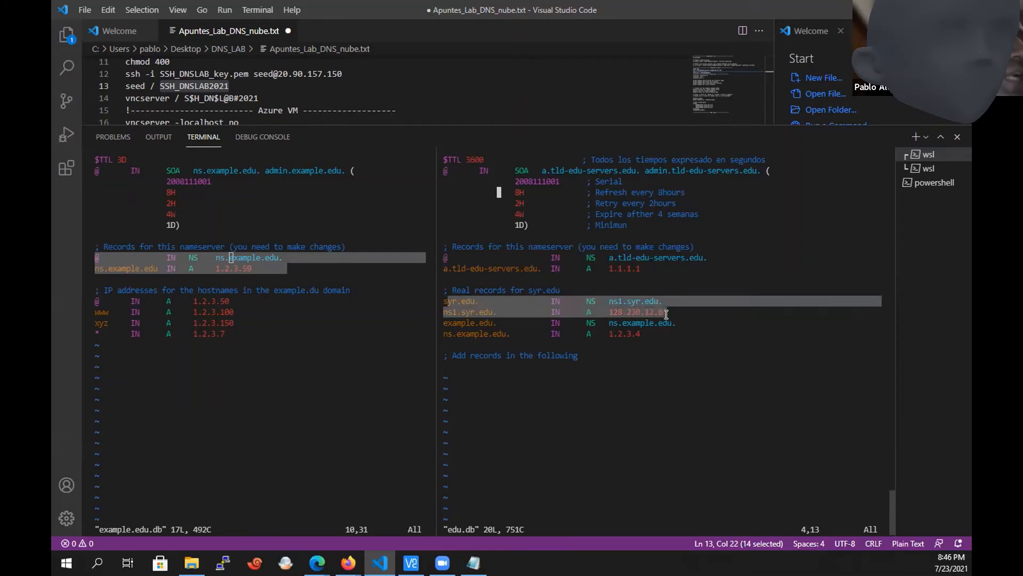
{"action": "left_click", "coordinate": [666, 314]}
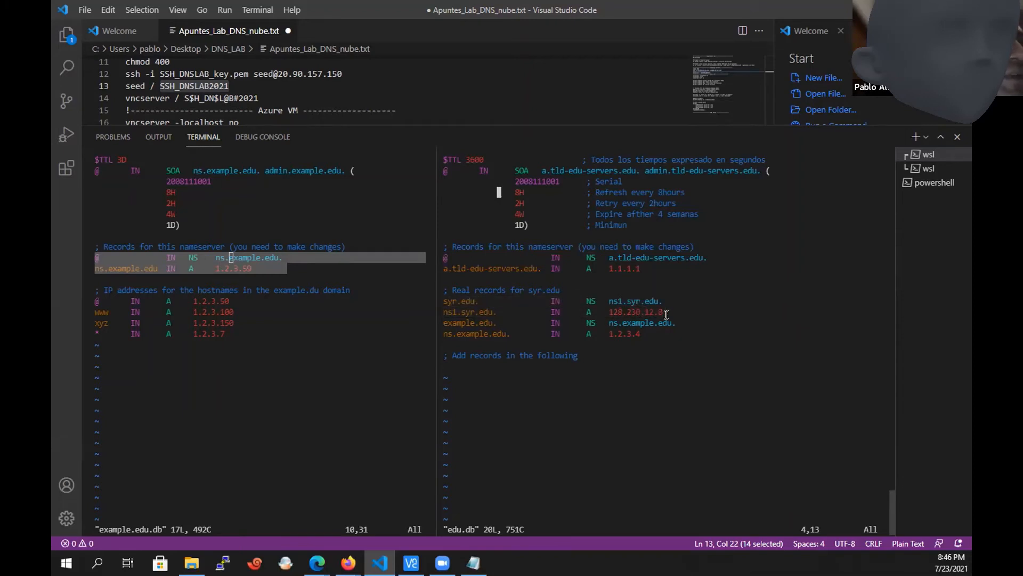
{"action": "left_click_drag", "start_coordinate": [666, 314], "coordinate": [440, 302]}
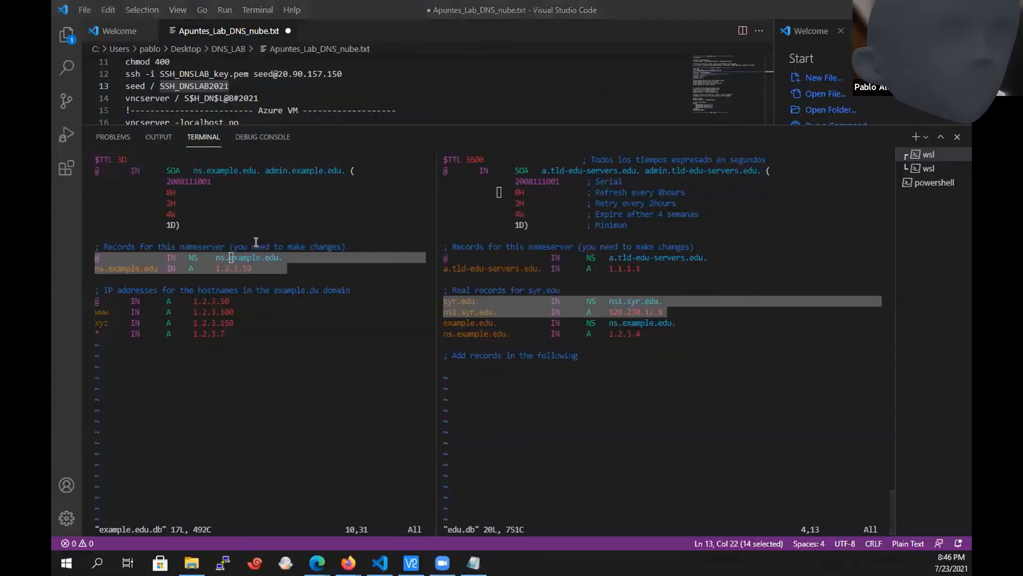
Check the example.edu records in the LAB2 Notepad instructions against the example.edu. NS and ns.example.edu. A lines in edu.db.
{"action": "key", "text": "alt+Tab"}
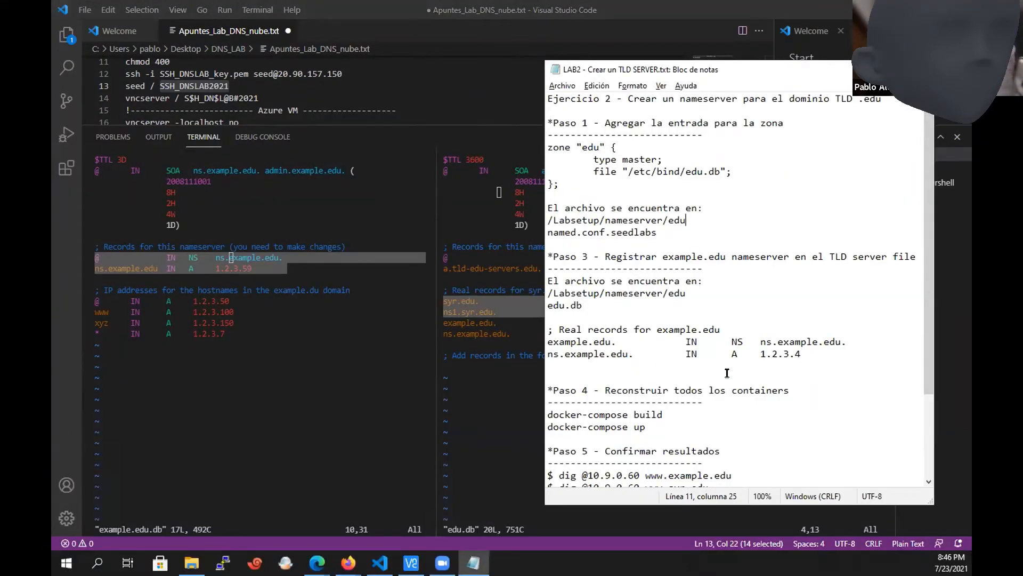
{"action": "left_click_drag", "start_coordinate": [817, 353], "coordinate": [541, 328]}
{"action": "left_click", "coordinate": [466, 354]}
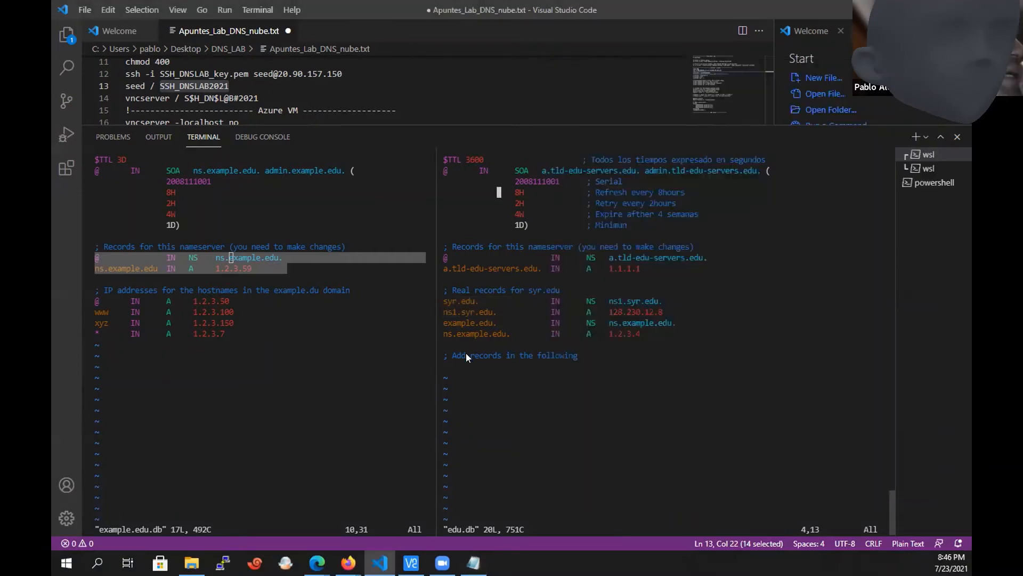
{"action": "left_click_drag", "start_coordinate": [442, 320], "coordinate": [568, 333]}
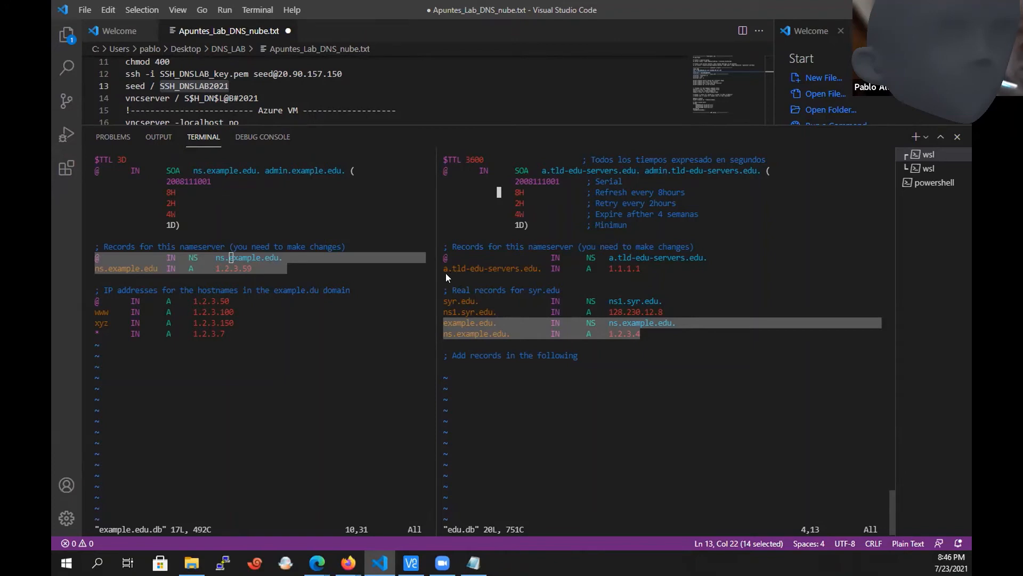
Insert an extra blank line in edu.db between the a.tld-edu-servers.edu. A record and the syr.edu comment, returning to the first blank line.
{"action": "left_click", "coordinate": [583, 416]}
{"action": "key", "text": "Down"}
{"action": "key", "text": "Down"}
{"action": "key", "text": "Down"}
{"action": "key", "text": "Down"}
{"action": "key", "text": "Down"}
{"action": "key", "text": "Down"}
{"action": "key", "text": "Down"}
{"action": "key", "text": "Down"}
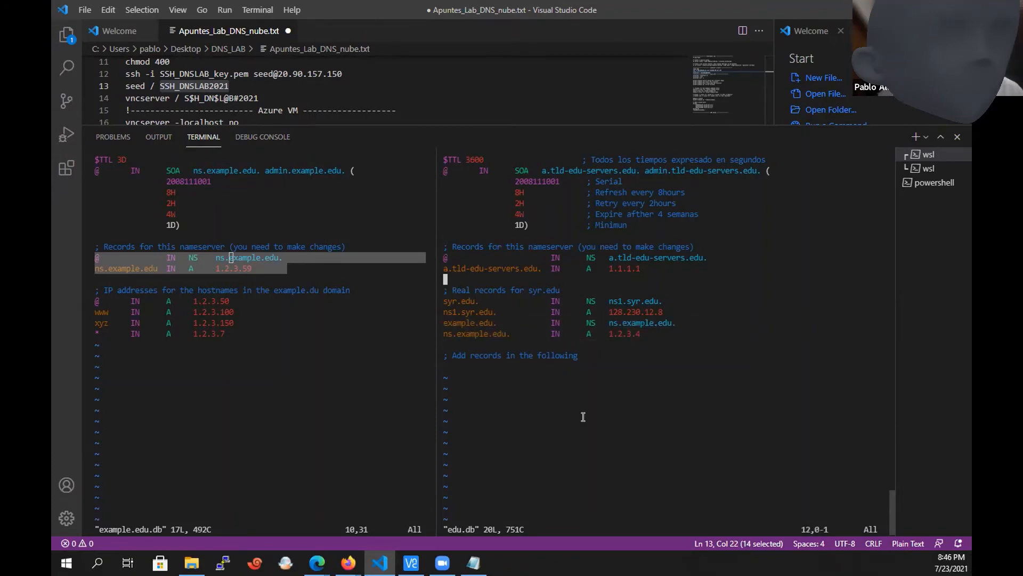
{"action": "key", "text": "o"}
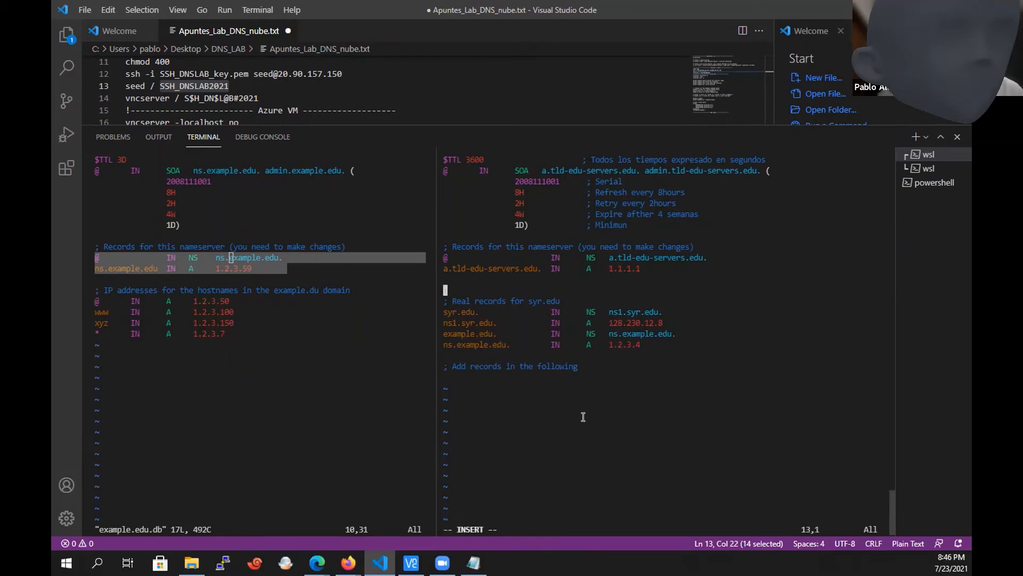
{"action": "key", "text": "Up"}
{"action": "key", "text": "Escape"}
{"action": "key", "text": "@"}
{"action": "key", "text": "Escape"}
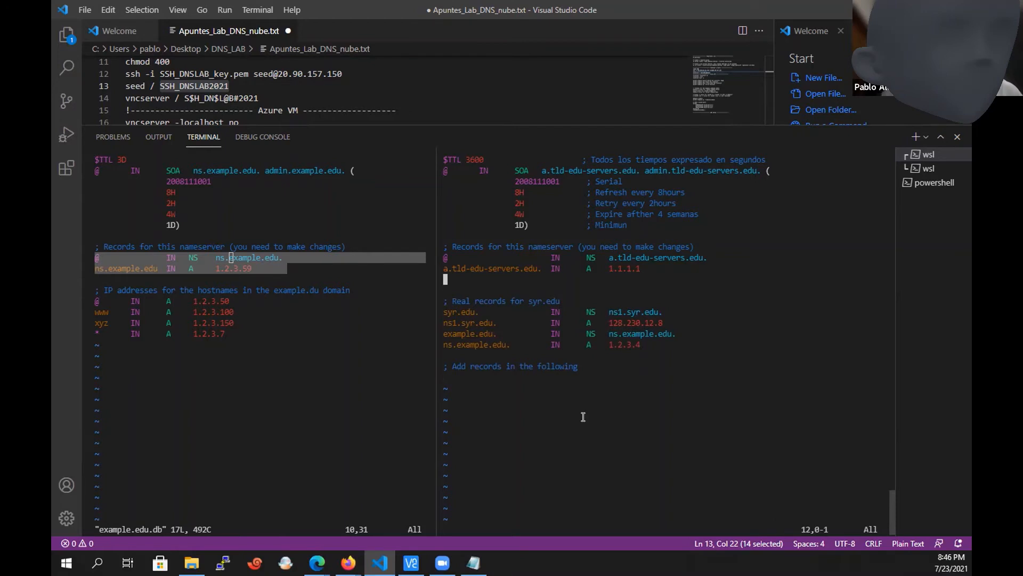
Add the record "@ IN NS ns.example.edu." directly below the a.tld-edu-servers.edu. A record in edu.db.
{"action": "type", "text": "i@   \t        "}
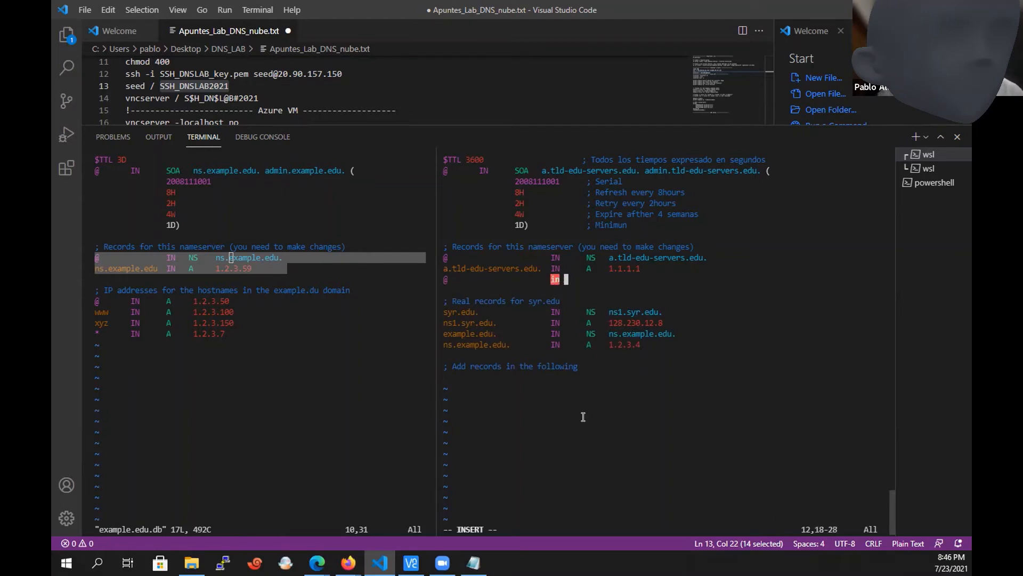
{"action": "type", "text": "\t IN    NS    ns.exampl"}
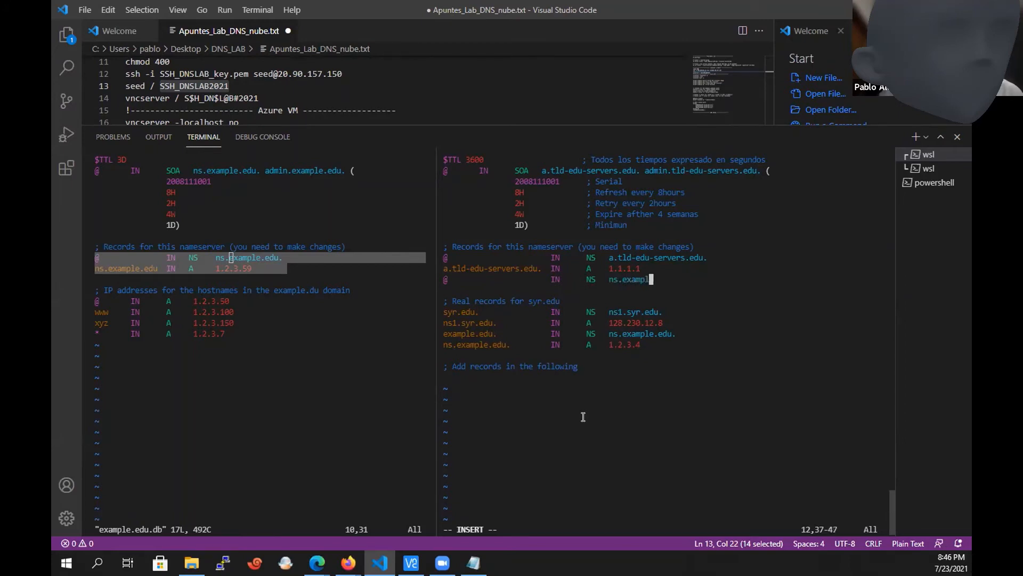
{"action": "type", "text": "e.edu."}
{"action": "key", "text": "Escape"}
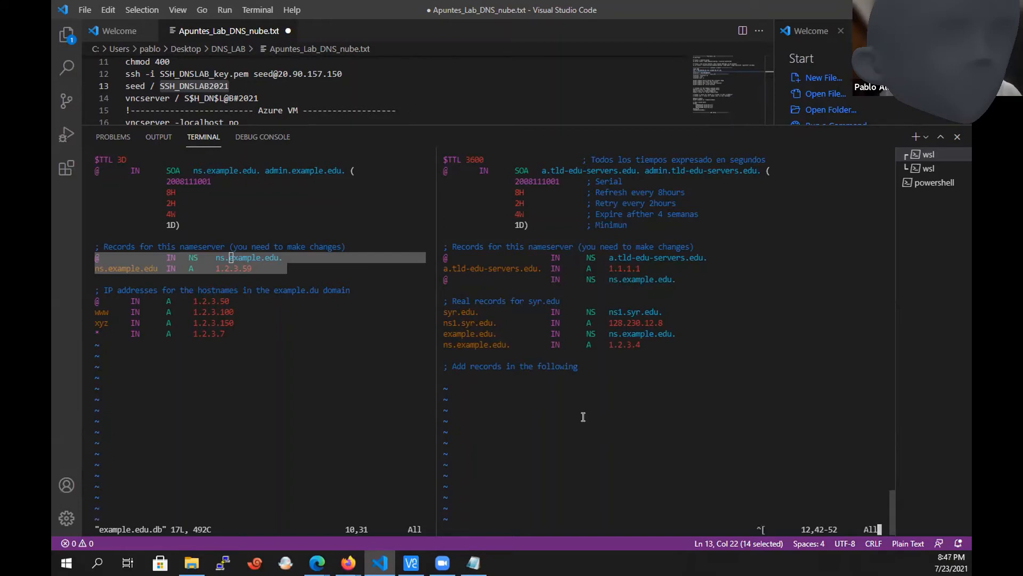
Place the cursor at the start of the example.edu. NS record in edu.db and switch to the Firefox window.
{"action": "key", "text": "j"}
{"action": "key", "text": "Down"}
{"action": "key", "text": "Down"}
{"action": "key", "text": "Down"}
{"action": "key", "text": "Down"}
{"action": "key", "text": "Left"}
{"action": "key", "text": "Left"}
{"action": "key", "text": "Left"}
{"action": "key", "text": "Left"}
{"action": "key", "text": "Left"}
{"action": "key", "text": "Left"}
{"action": "key", "text": "Left"}
{"action": "key", "text": "Left"}
{"action": "key", "text": "Left"}
{"action": "key", "text": "Left"}
{"action": "key", "text": "Left"}
{"action": "key", "text": "Left"}
{"action": "key", "text": "Left"}
{"action": "key", "text": "Left"}
{"action": "key", "text": "Left"}
{"action": "key", "text": "Left"}
{"action": "key", "text": "Left"}
{"action": "key", "text": "Left"}
{"action": "key", "text": "Left"}
{"action": "key", "text": "Left"}
{"action": "key", "text": "Left"}
{"action": "key", "text": "Left"}
{"action": "key", "text": "Left"}
{"action": "key", "text": "Left"}
{"action": "key", "text": "Left"}
{"action": "key", "text": "Left"}
{"action": "key", "text": "Left"}
{"action": "key", "text": "Left"}
{"action": "key", "text": "Left"}
{"action": "key", "text": "Left"}
{"action": "key", "text": "Left"}
{"action": "key", "text": "Left"}
{"action": "key", "text": "Left"}
{"action": "key", "text": "Left"}
{"action": "key", "text": "Left"}
{"action": "key", "text": "Left"}
{"action": "key", "text": "Left"}
{"action": "key", "text": "Left"}
{"action": "key", "text": "Left"}
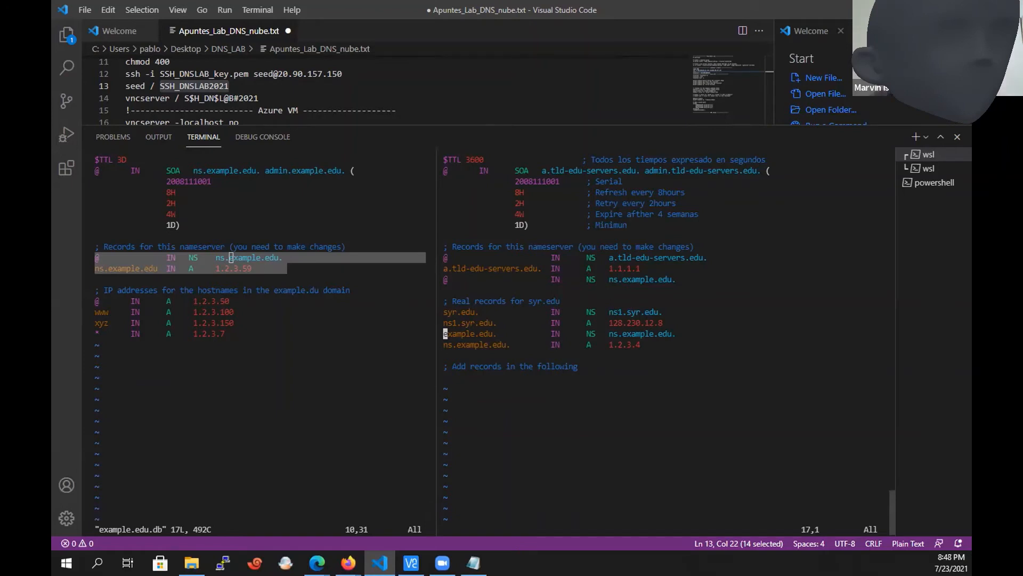
{"action": "key", "text": "alt+Tab"}
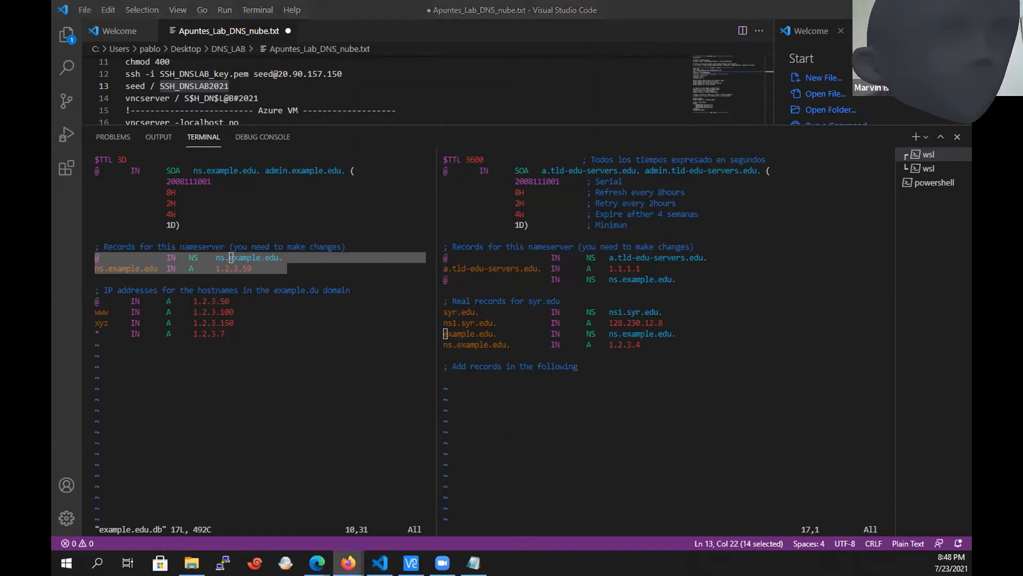
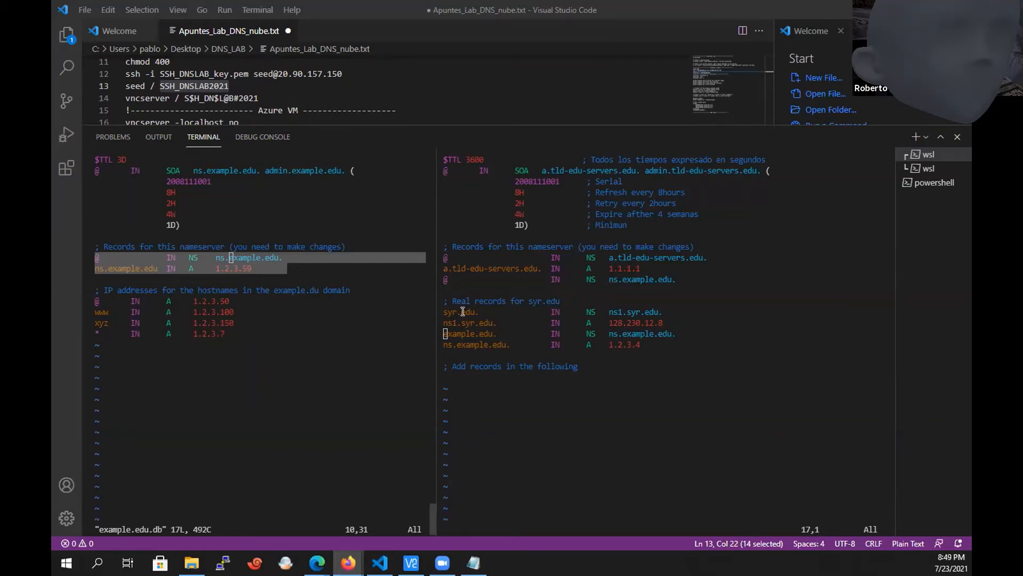
Open a new line directly below the "@ IN NS ns.example.edu." record in edu.db.
{"action": "left_click", "coordinate": [696, 276]}
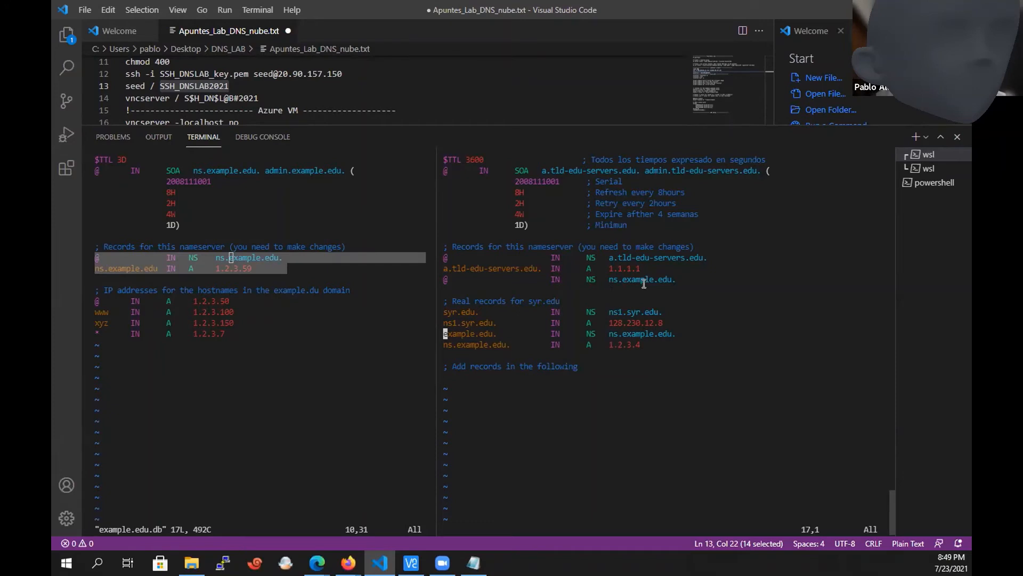
{"action": "left_click_drag", "start_coordinate": [676, 280], "coordinate": [439, 280]}
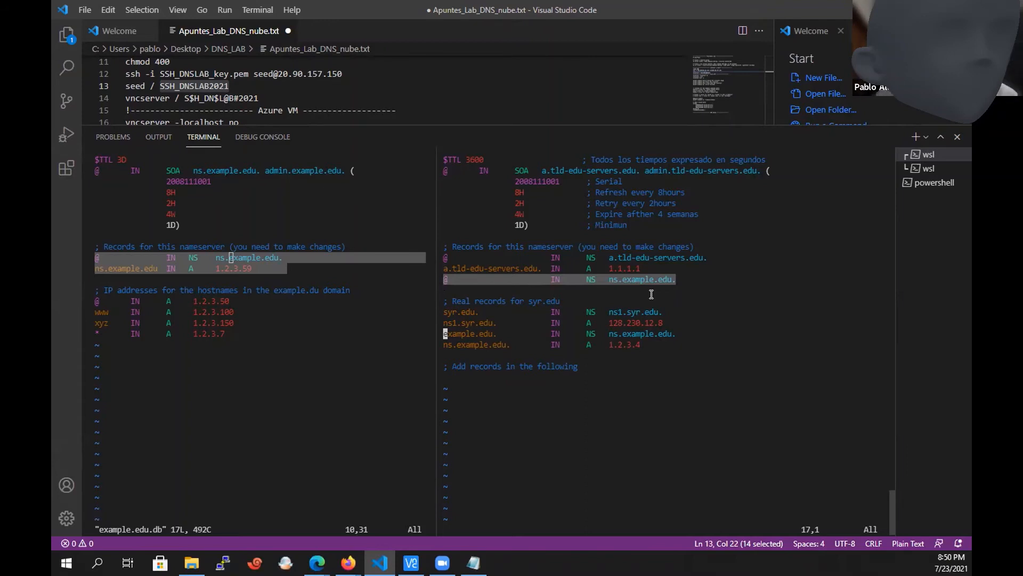
{"action": "key", "text": "Down"}
{"action": "key", "text": "Up"}
{"action": "key", "text": "Up"}
{"action": "key", "text": "Up"}
{"action": "key", "text": "Up"}
{"action": "key", "text": "Up"}
{"action": "key", "text": "Up"}
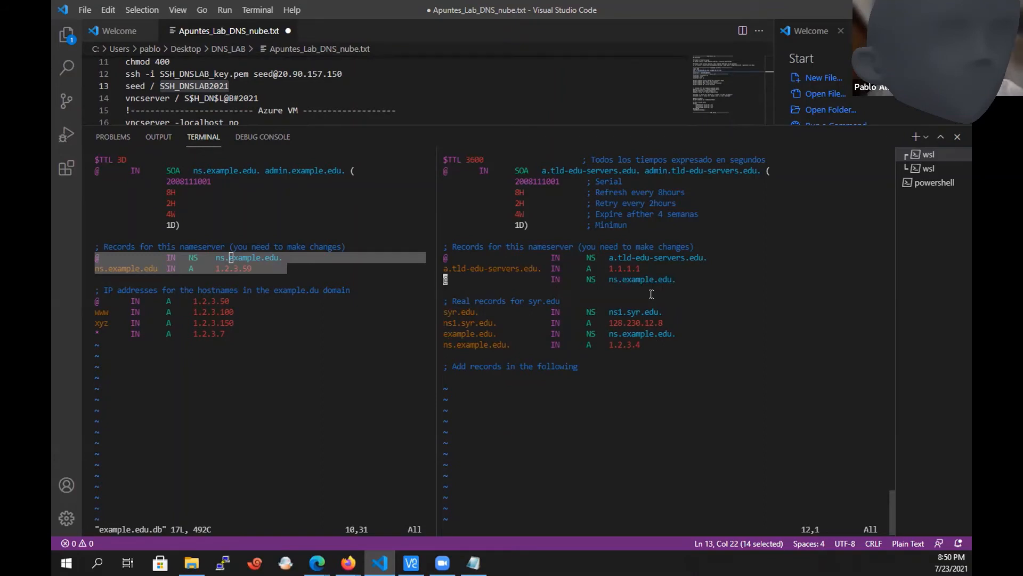
{"action": "key", "text": "Right"}
{"action": "key", "text": "Right"}
{"action": "key", "text": "Right"}
{"action": "key", "text": "Right"}
{"action": "key", "text": "Right"}
{"action": "key", "text": "Right"}
{"action": "key", "text": "Right"}
{"action": "key", "text": "Right"}
{"action": "key", "text": "Right"}
{"action": "key", "text": "Right"}
{"action": "key", "text": "Right"}
{"action": "key", "text": "Right"}
{"action": "key", "text": "Right"}
{"action": "key", "text": "Right"}
{"action": "key", "text": "Right"}
{"action": "key", "text": "Right"}
{"action": "key", "text": "Right"}
{"action": "key", "text": "Right"}
{"action": "key", "text": "Right"}
{"action": "key", "text": "Right"}
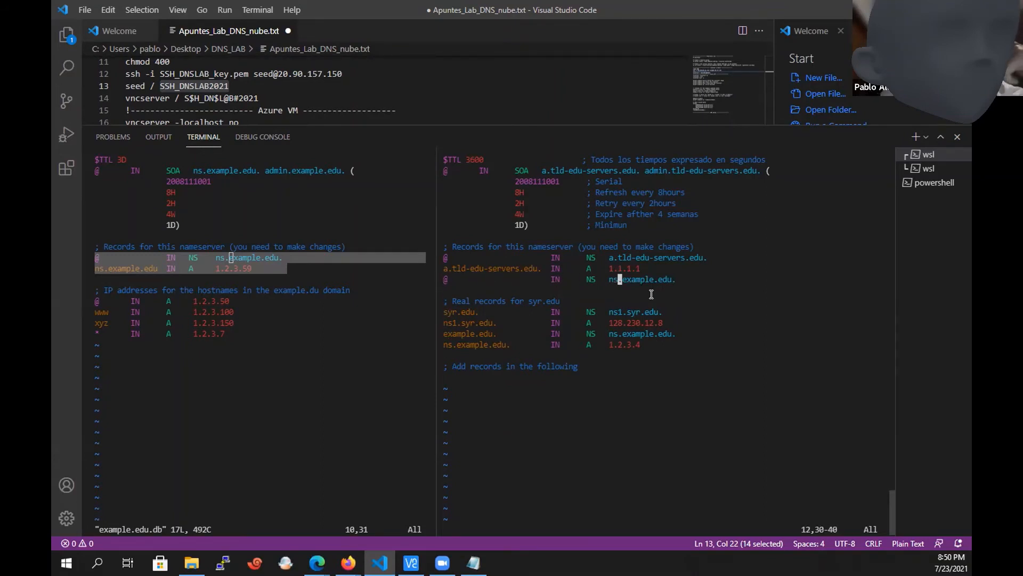
{"action": "key", "text": "Right"}
{"action": "key", "text": "Right"}
{"action": "key", "text": "Right"}
{"action": "key", "text": "Right"}
{"action": "key", "text": "Right"}
{"action": "key", "text": "Right"}
{"action": "key", "text": "Right"}
{"action": "key", "text": "Right"}
{"action": "key", "text": "Right"}
{"action": "key", "text": "Right"}
{"action": "key", "text": "Right"}
{"action": "key", "text": "Right"}
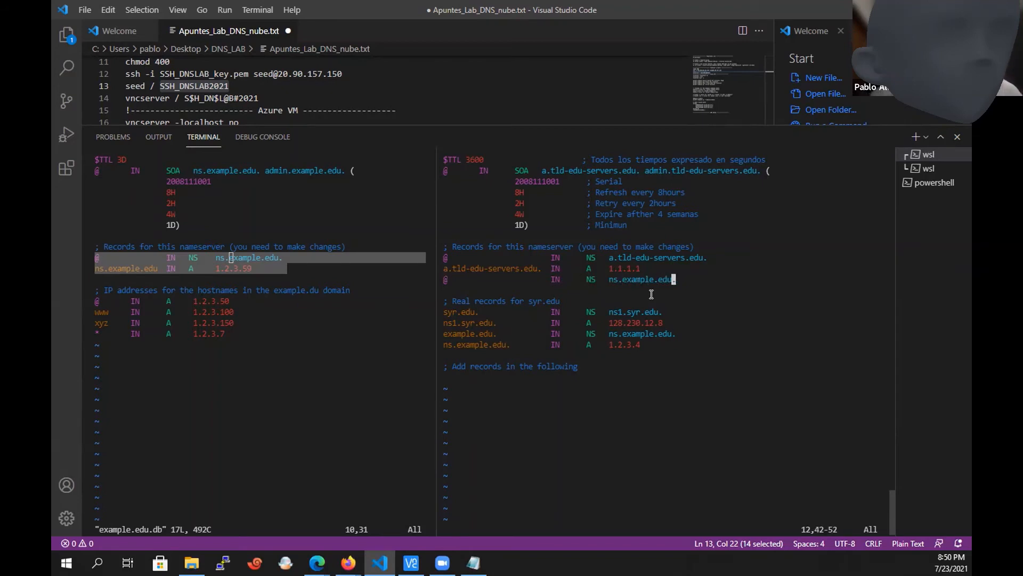
{"action": "key", "text": "a"}
{"action": "key", "text": "Return"}
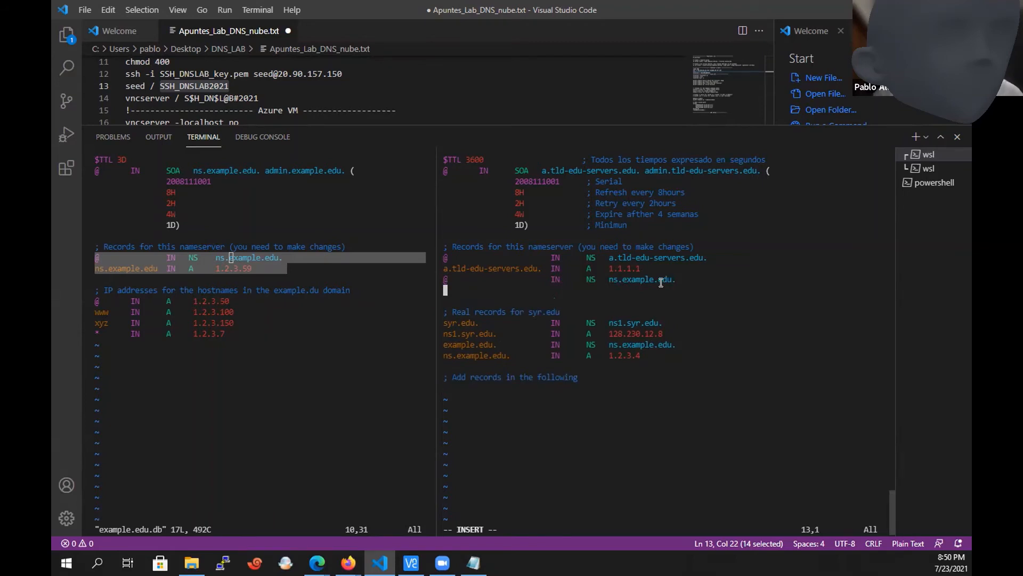
Add the record "ns.example.edu. IN A 1.2.3.4" on the new line, aligned with the records above.
{"action": "type", "text": "ns.example.edu."}
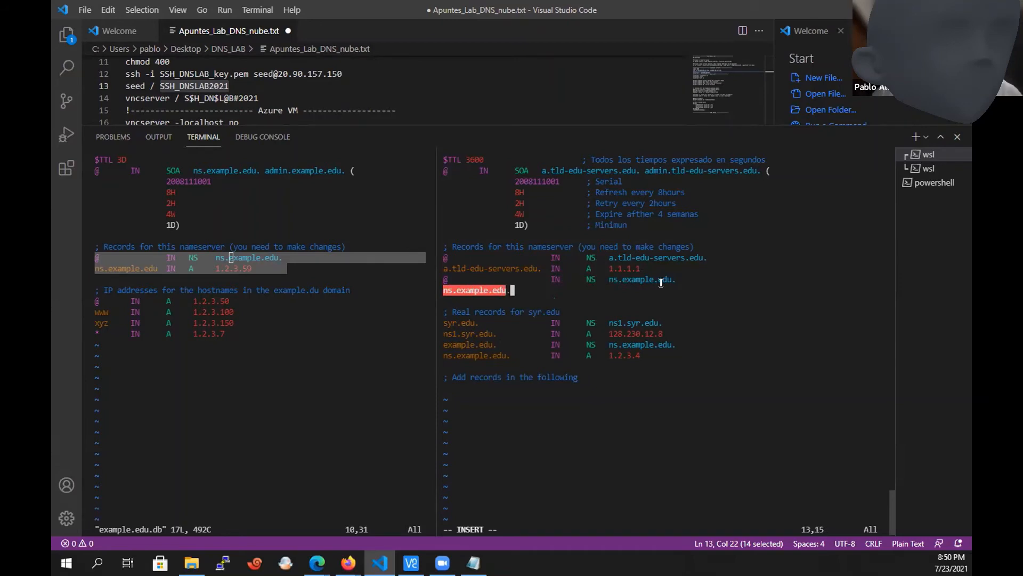
{"action": "key", "text": "Tab"}
{"action": "key", "text": "Tab"}
{"action": "type", "text": "IN     "}
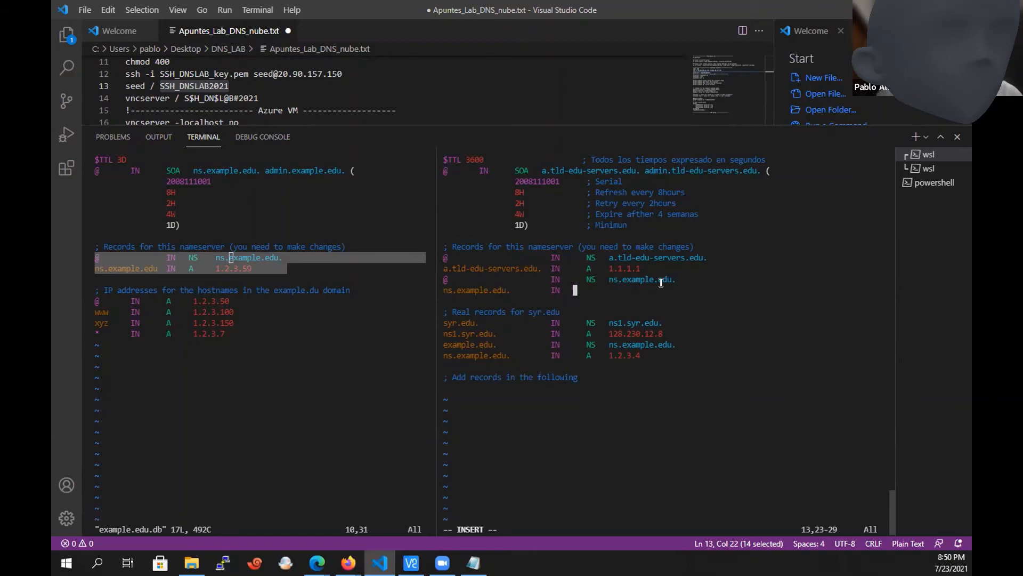
{"action": "type", "text": " A     1.2.3.4"}
{"action": "key", "text": "Escape"}
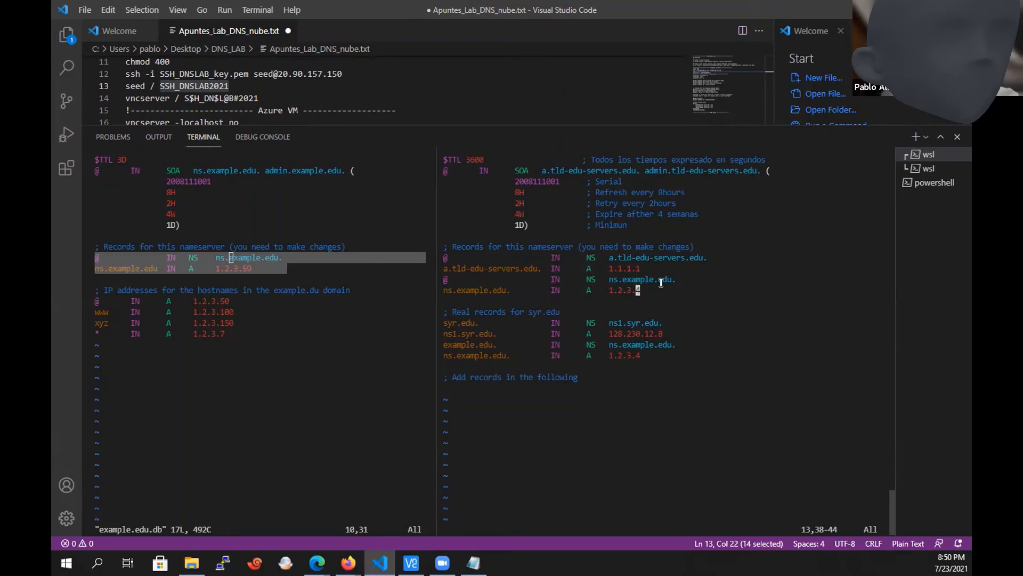
Insert a # in front of the example.edu. NS record in the syr.edu section of edu.db.
{"action": "key", "text": "Down"}
{"action": "key", "text": "Down"}
{"action": "key", "text": "Down"}
{"action": "key", "text": "Down"}
{"action": "key", "text": "Down"}
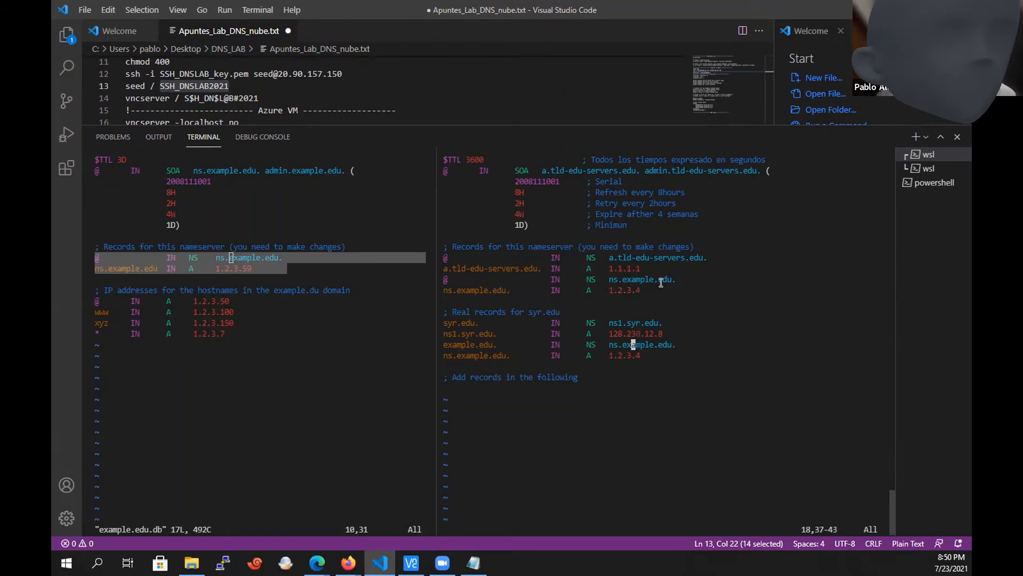
{"action": "key", "text": "Left"}
{"action": "key", "text": "Left"}
{"action": "key", "text": "Left"}
{"action": "key", "text": "Left"}
{"action": "key", "text": "Left"}
{"action": "key", "text": "Left"}
{"action": "key", "text": "Left"}
{"action": "key", "text": "Left"}
{"action": "key", "text": "Left"}
{"action": "key", "text": "Left"}
{"action": "key", "text": "Left"}
{"action": "key", "text": "Left"}
{"action": "key", "text": "Left"}
{"action": "key", "text": "Left"}
{"action": "key", "text": "Left"}
{"action": "key", "text": "Left"}
{"action": "key", "text": "Left"}
{"action": "key", "text": "Left"}
{"action": "key", "text": "Left"}
{"action": "key", "text": "Left"}
{"action": "key", "text": "Left"}
{"action": "type", "text": "i"}
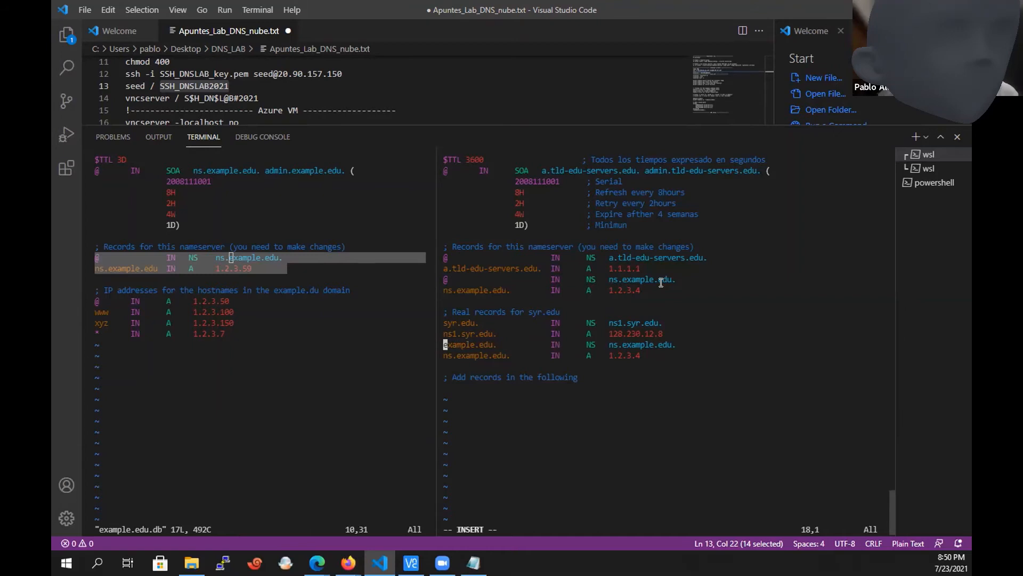
{"action": "type", "text": "#"}
{"action": "key", "text": "Escape"}
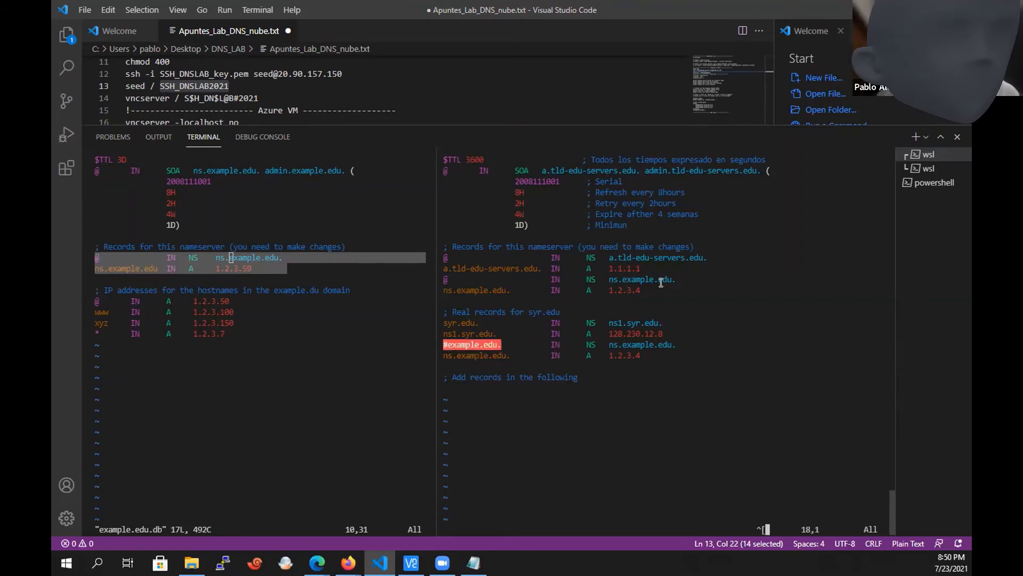
Comment out the example.edu. NS and ns.example.edu. A records in the syr.edu section with leading semicolons.
{"action": "type", "text": "i"}
{"action": "type", "text": ";"}
{"action": "key", "text": "Escape"}
{"action": "key", "text": "j"}
{"action": "type", "text": "i"}
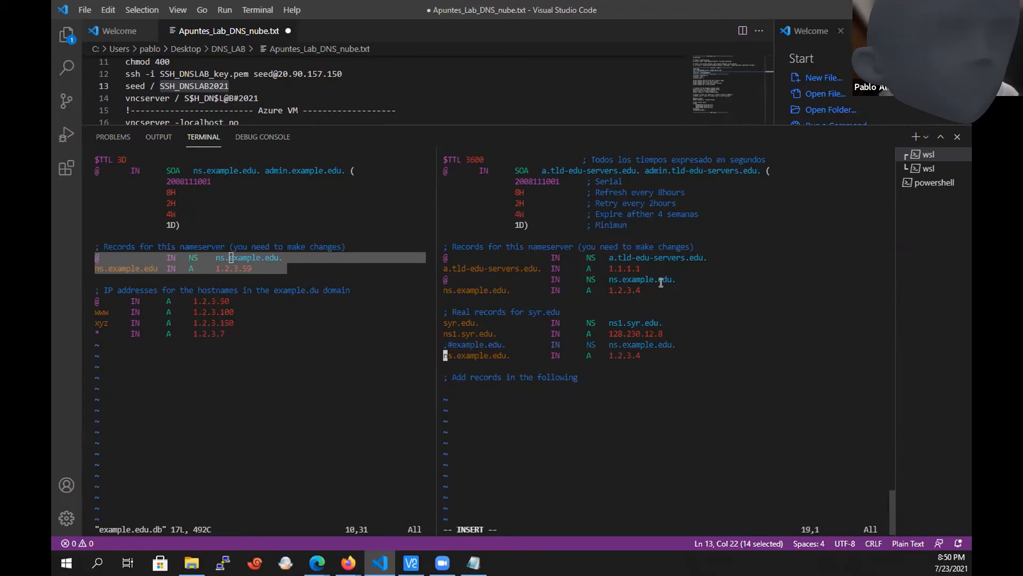
{"action": "type", "text": ";"}
{"action": "key", "text": "Escape"}
{"action": "key", "text": "j"}
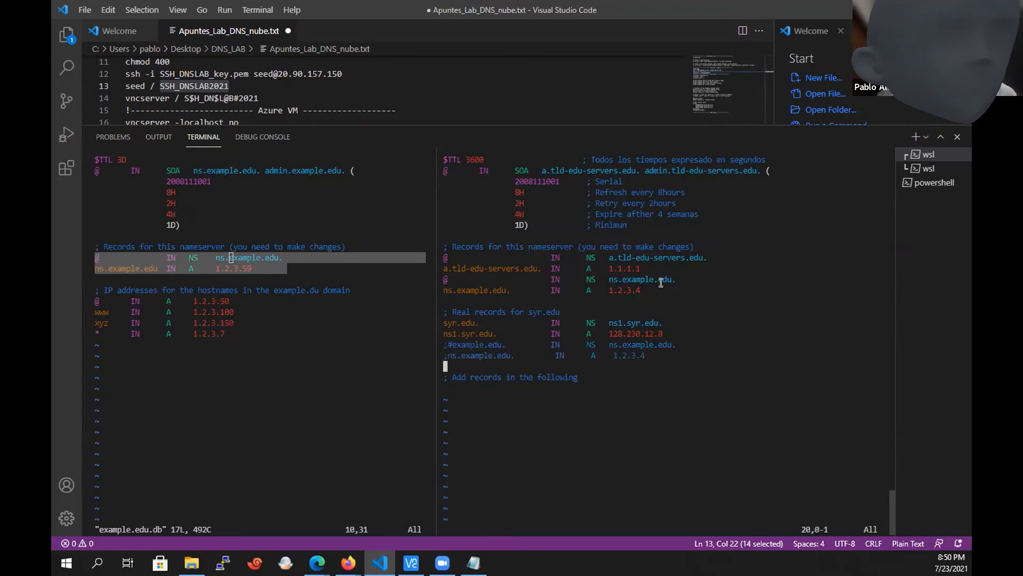
Insert blank lines below the "Add records in the following" comment at the end of edu.db.
{"action": "key", "text": "j"}
{"action": "key", "text": "j"}
{"action": "key", "text": "o"}
{"action": "key", "text": "Return"}
{"action": "key", "text": "Return"}
{"action": "key", "text": "Up"}
{"action": "key", "text": "Up"}
{"action": "key", "text": "Escape"}
Copy the four host A records (@, www, xyz and *) from example.edu.db and paste them at the end of edu.db.
{"action": "left_click_drag", "start_coordinate": [243, 333], "coordinate": [88, 301]}
{"action": "key", "text": "ctrl+c"}
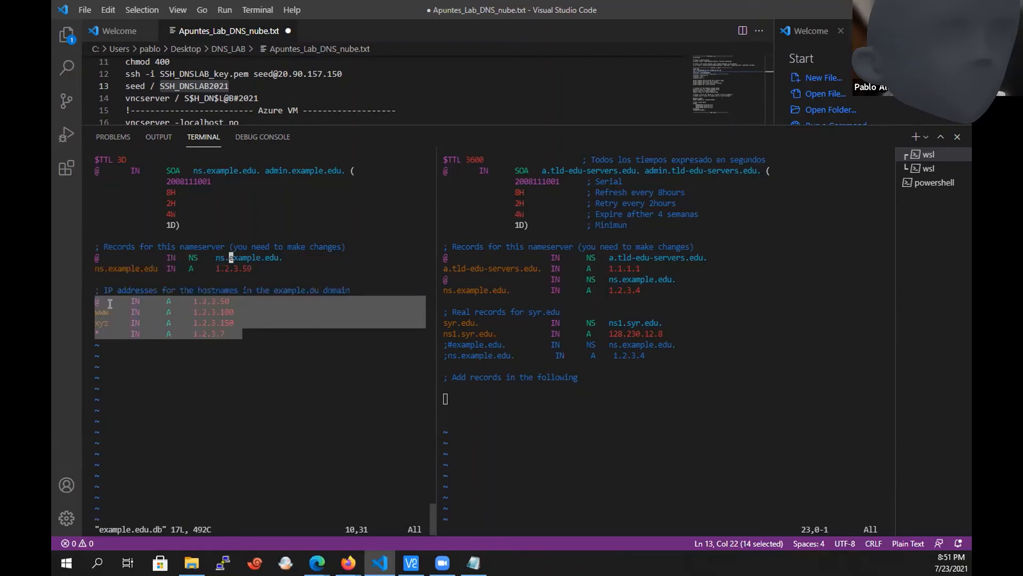
{"action": "left_click", "coordinate": [110, 304]}
{"action": "left_click", "coordinate": [588, 411]}
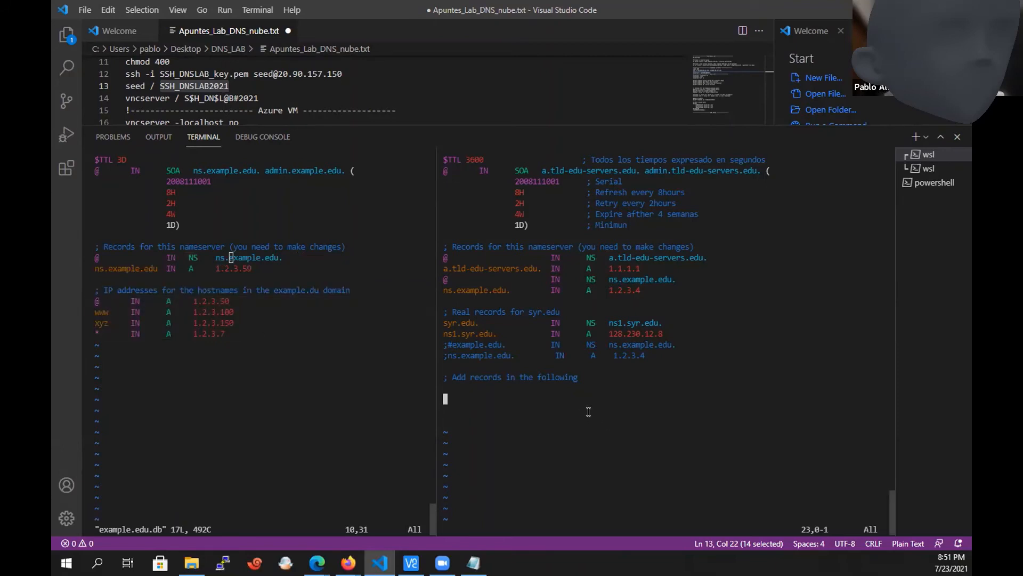
{"action": "key", "text": "ctrl+v"}
{"action": "key", "text": "Escape"}
{"action": "key", "text": "Up"}
{"action": "key", "text": "Up"}
{"action": "key", "text": "Up"}
{"action": "key", "text": "Up"}
{"action": "key", "text": "Up"}
{"action": "key", "text": "Up"}
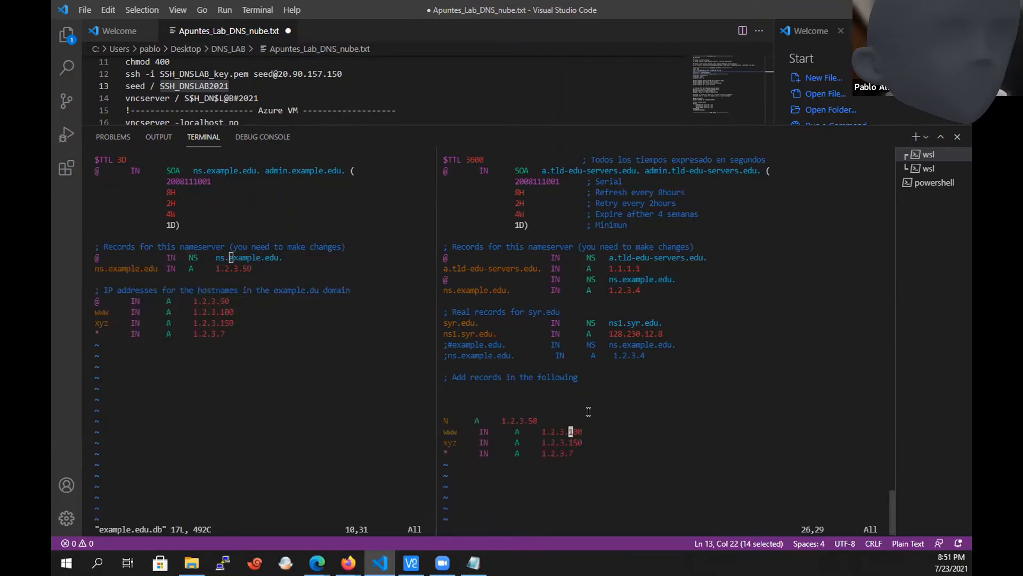
Delete the three blank lines between the "Add records in the following" comment and the pasted records.
{"action": "key", "text": "d"}
{"action": "key", "text": "d"}
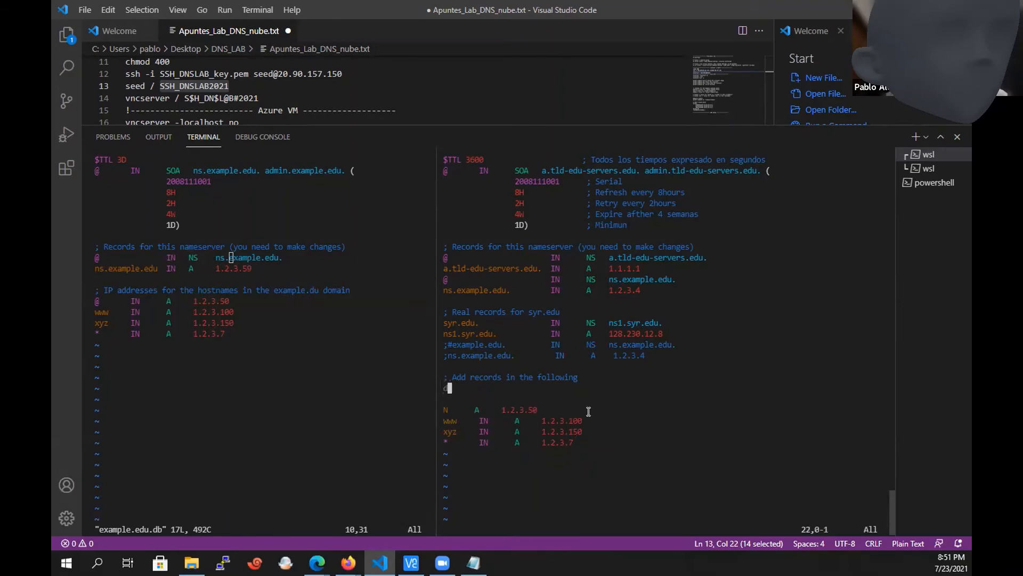
{"action": "key", "text": "d"}
{"action": "key", "text": "d"}
{"action": "key", "text": "d"}
{"action": "key", "text": "d"}
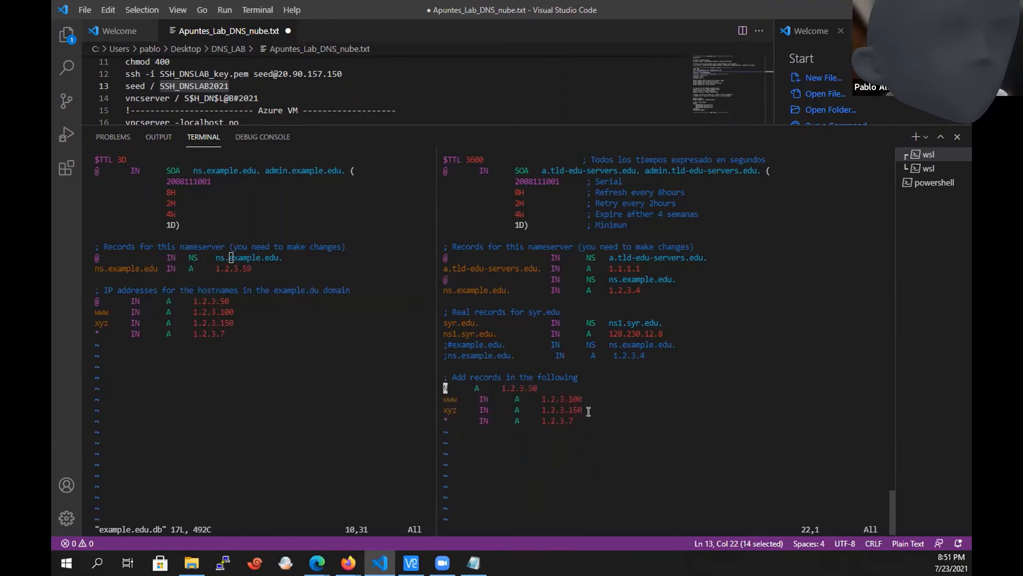
Insert the missing IN class in the pasted 1.2.3.50 record and align its columns with the records below.
{"action": "key", "text": "Right"}
{"action": "key", "text": "Right"}
{"action": "key", "text": "Right"}
{"action": "key", "text": "Right"}
{"action": "key", "text": "Right"}
{"action": "key", "text": "Right"}
{"action": "key", "text": "Right"}
{"action": "type", "text": "iIN"}
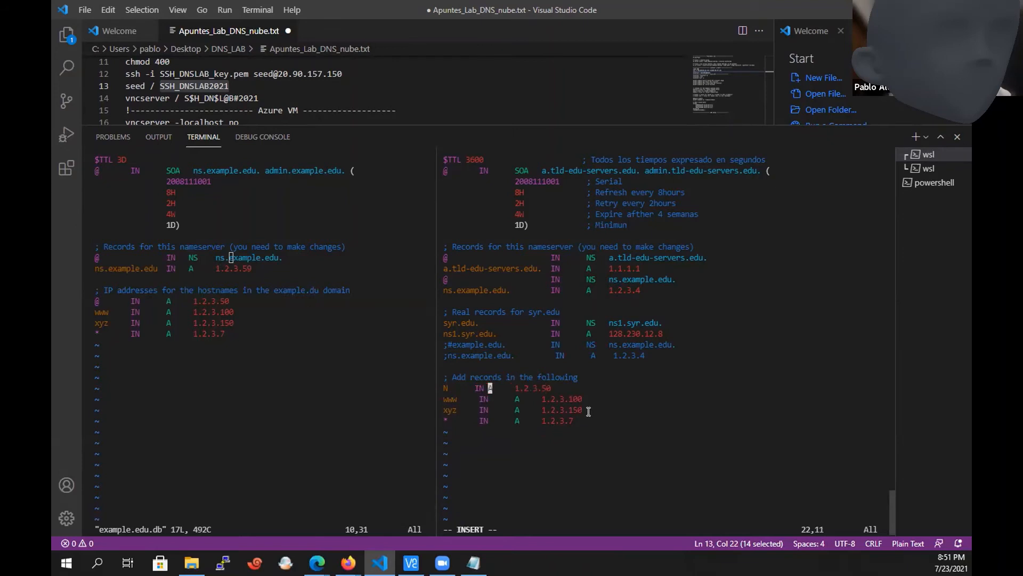
{"action": "key", "text": "Tab"}
{"action": "key", "text": "Left"}
{"action": "key", "text": "Left"}
{"action": "key", "text": "Left"}
{"action": "key", "text": "Left"}
{"action": "key", "text": "Escape"}
{"action": "key", "text": "Down"}
{"action": "key", "text": "Down"}
{"action": "key", "text": "Down"}
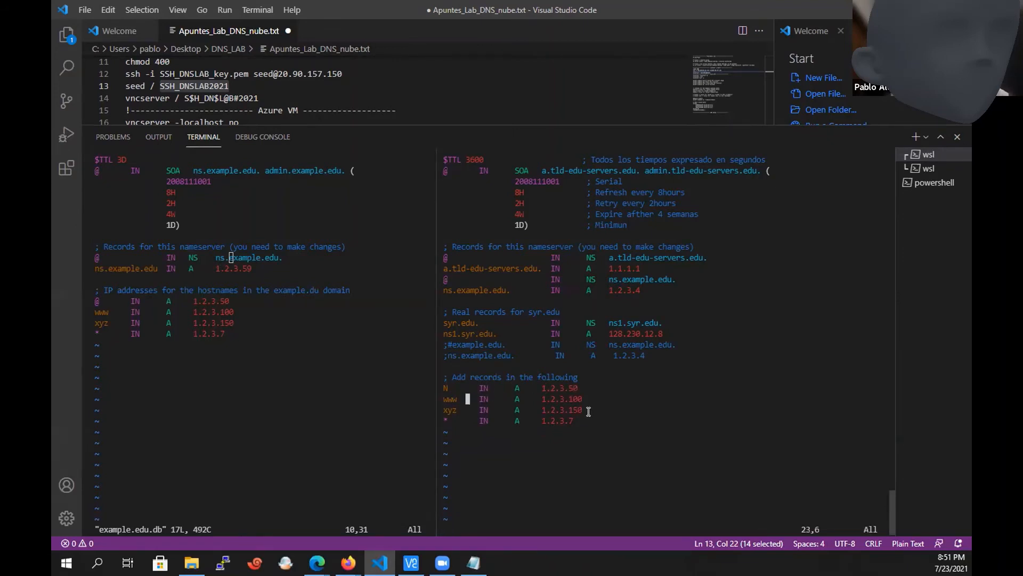
Save and close edu.db, and quit example.edu.db in the other terminal without saving.
{"action": "type", "text": ":wq!"}
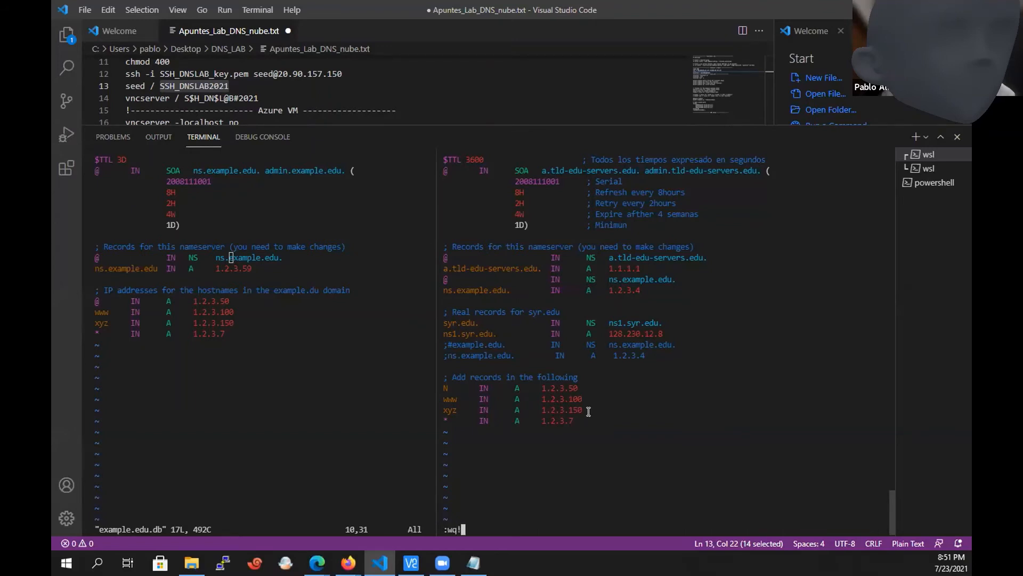
{"action": "key", "text": "Return"}
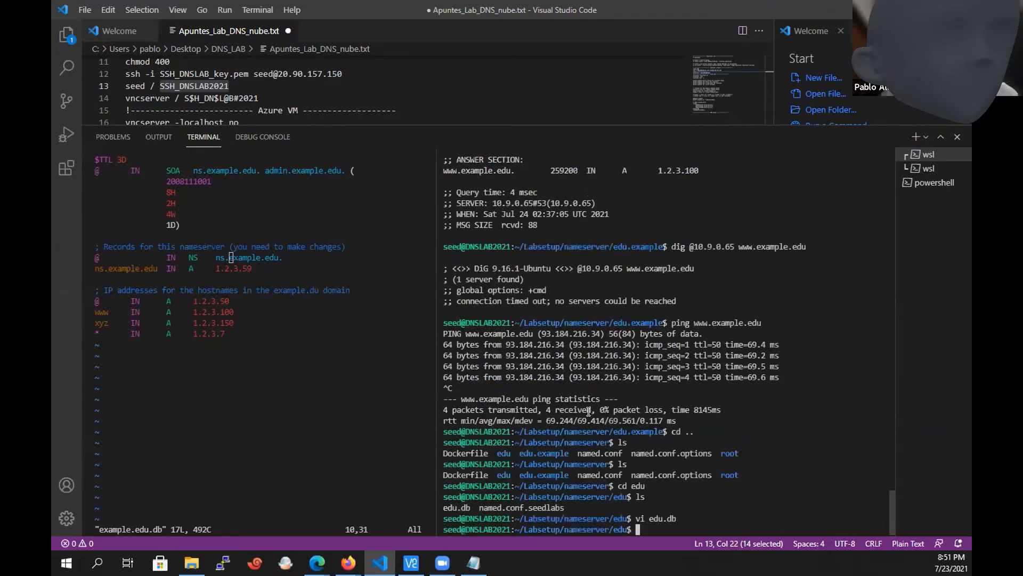
{"action": "left_click", "coordinate": [328, 421]}
{"action": "type", "text": ":wq"}
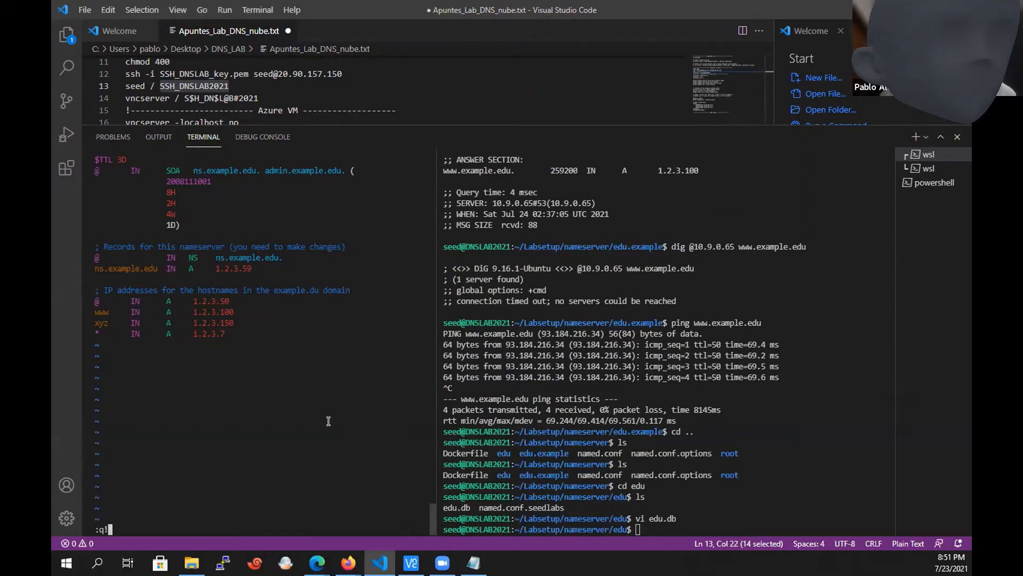
{"action": "key", "text": "Return"}
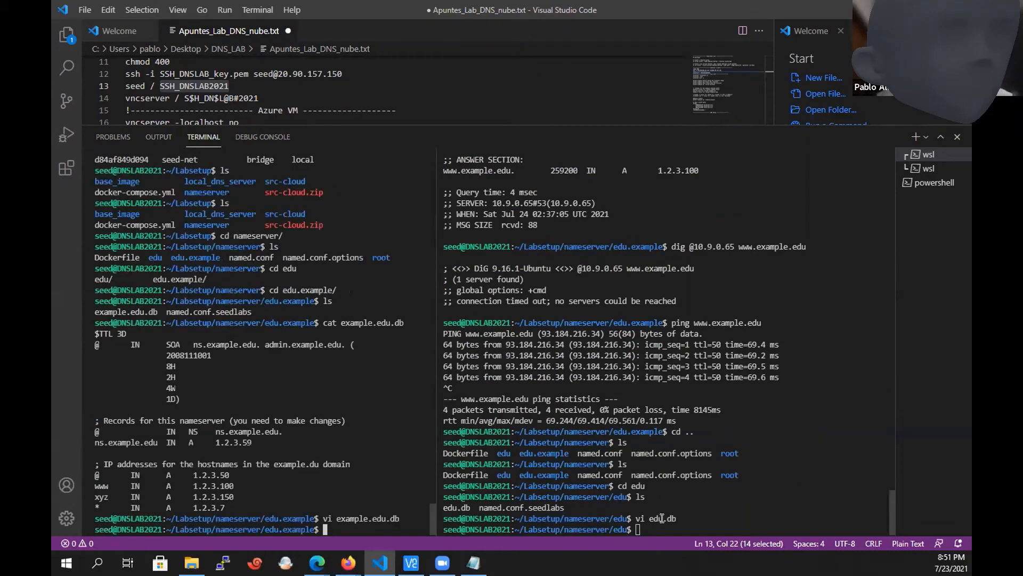
Go up from edu.example through nameserver to the Labsetup directory, listing the contents of each parent folder.
{"action": "left_click_drag", "start_coordinate": [651, 516], "coordinate": [672, 516]}
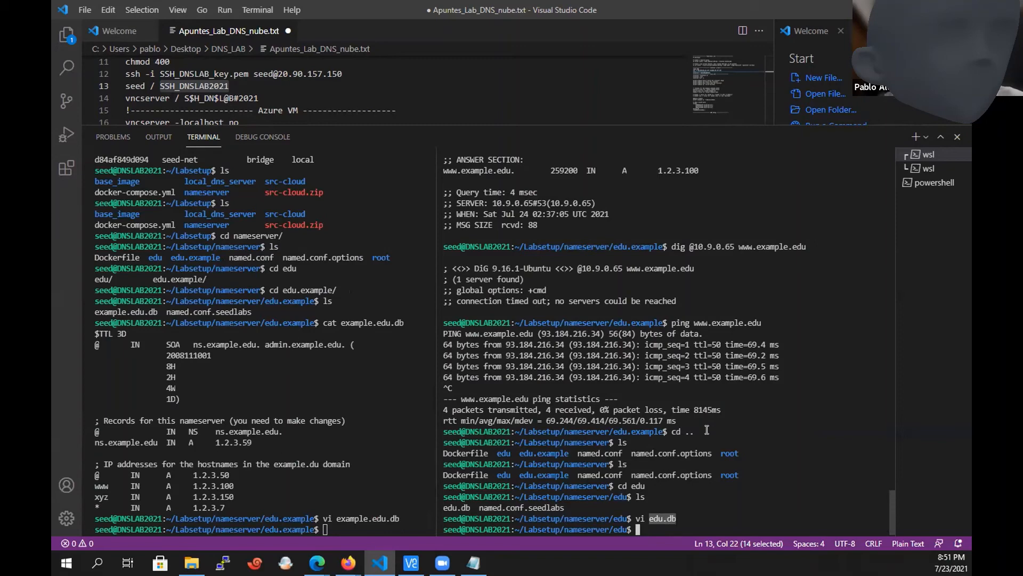
{"action": "left_click", "coordinate": [328, 496]}
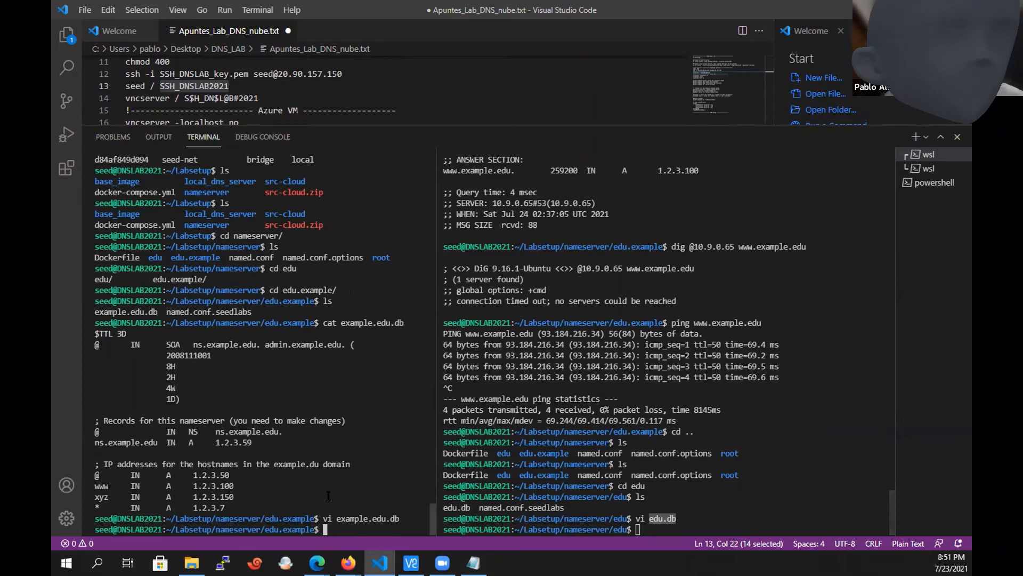
{"action": "type", "text": "cd .."}
{"action": "key", "text": "Return"}
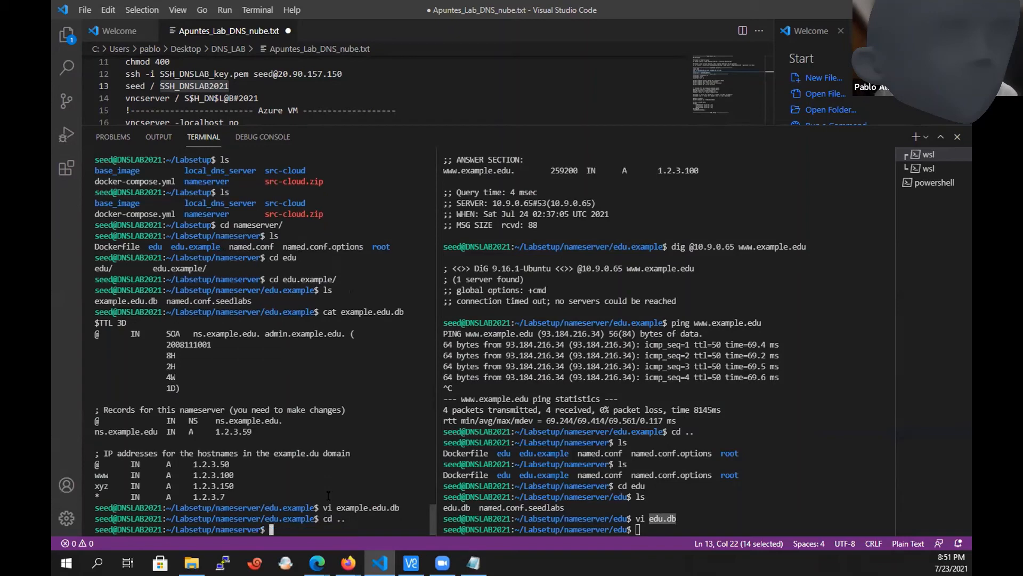
{"action": "type", "text": "ls"}
{"action": "key", "text": "Return"}
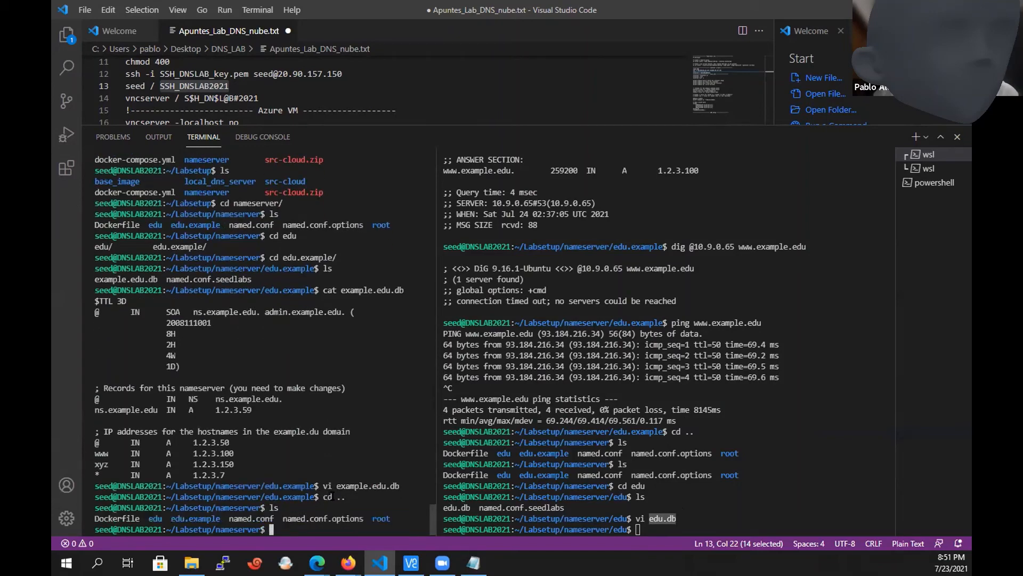
{"action": "type", "text": "cd .."}
{"action": "key", "text": "Return"}
{"action": "type", "text": "ls"}
{"action": "key", "text": "Return"}
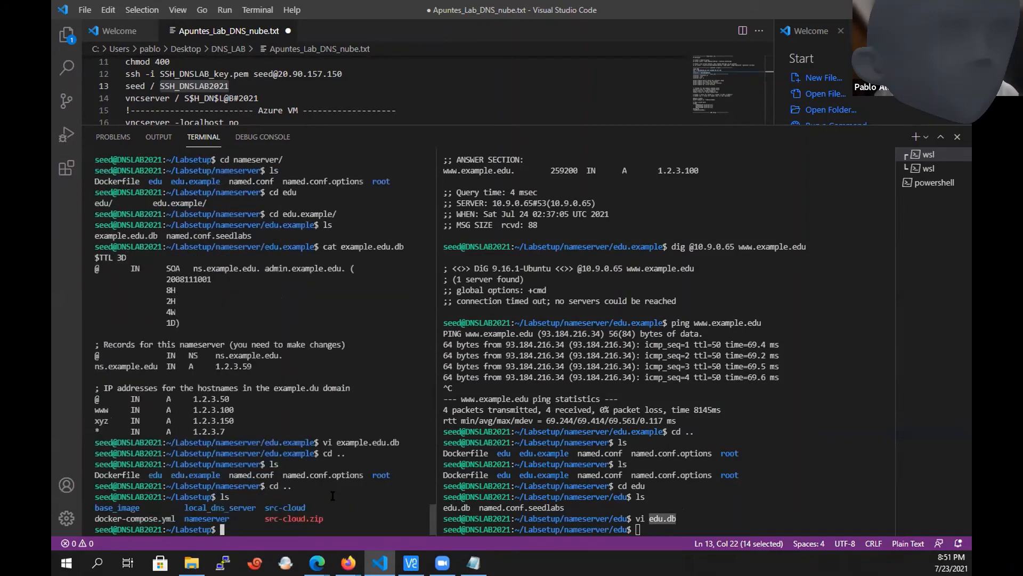
Rebuild the lab's container images with docker-compose build.
{"action": "type", "text": "docker-com"}
{"action": "key", "text": "BackSpace"}
{"action": "key", "text": "BackSpace"}
{"action": "key", "text": "BackSpace"}
{"action": "key", "text": "BackSpace"}
{"action": "type", "text": "-compose"}
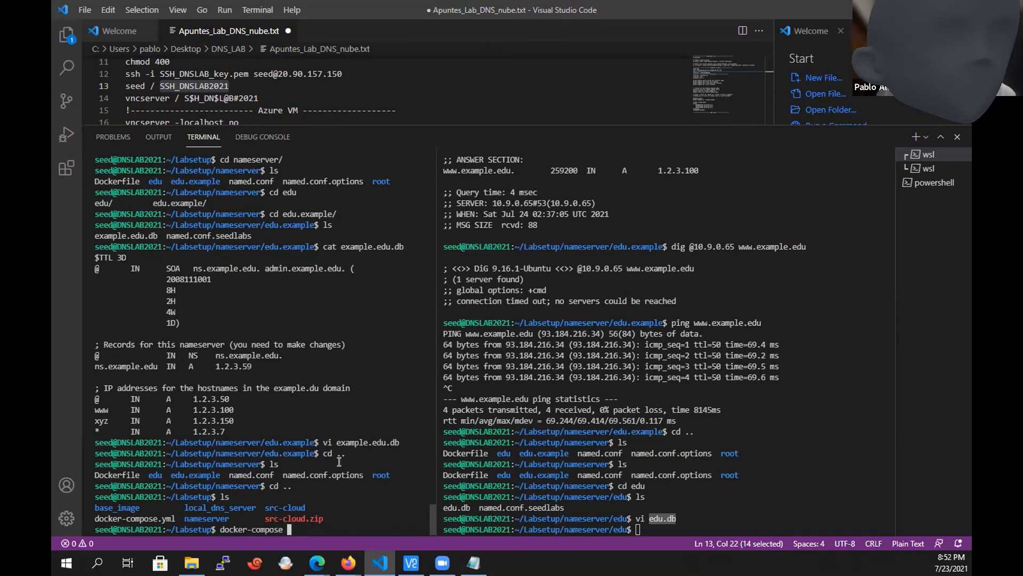
{"action": "type", "text": " build"}
{"action": "key", "text": "Return"}
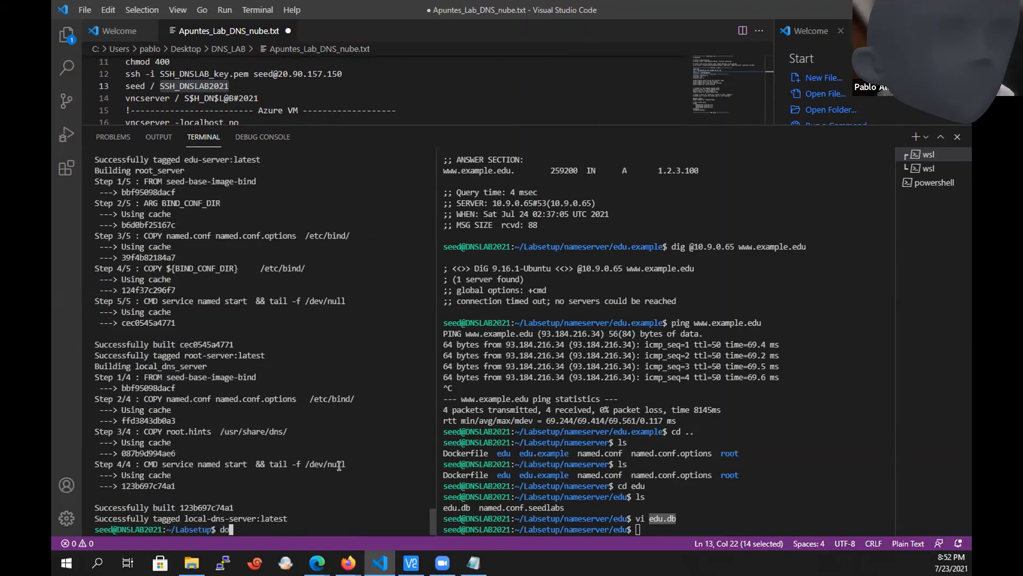
Start the lab's containers from the Labsetup directory with docker-compose up.
{"action": "type", "text": "docker"}
{"action": "mouse_move", "coordinate": [348, 563]}
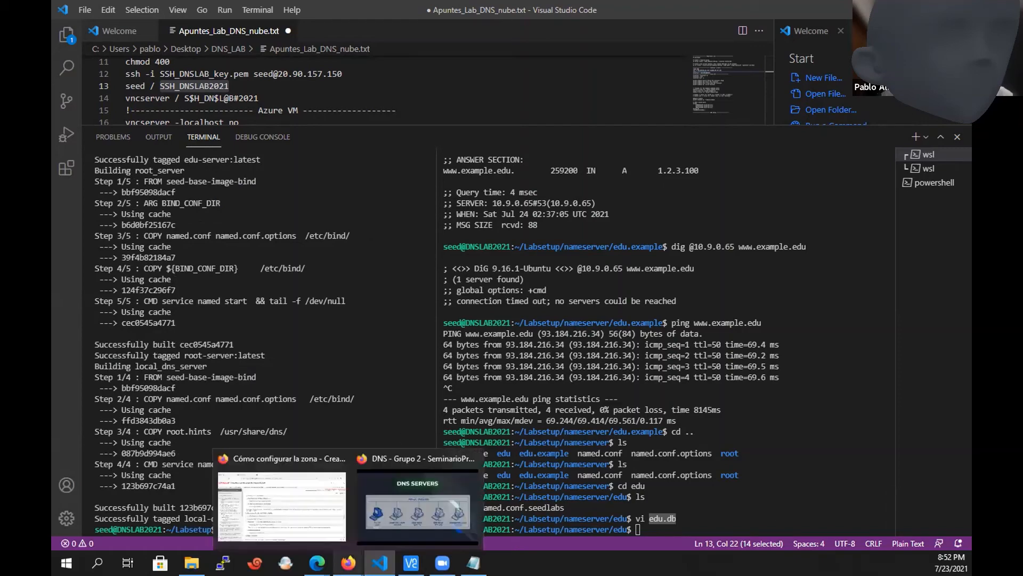
{"action": "left_click", "coordinate": [409, 509]}
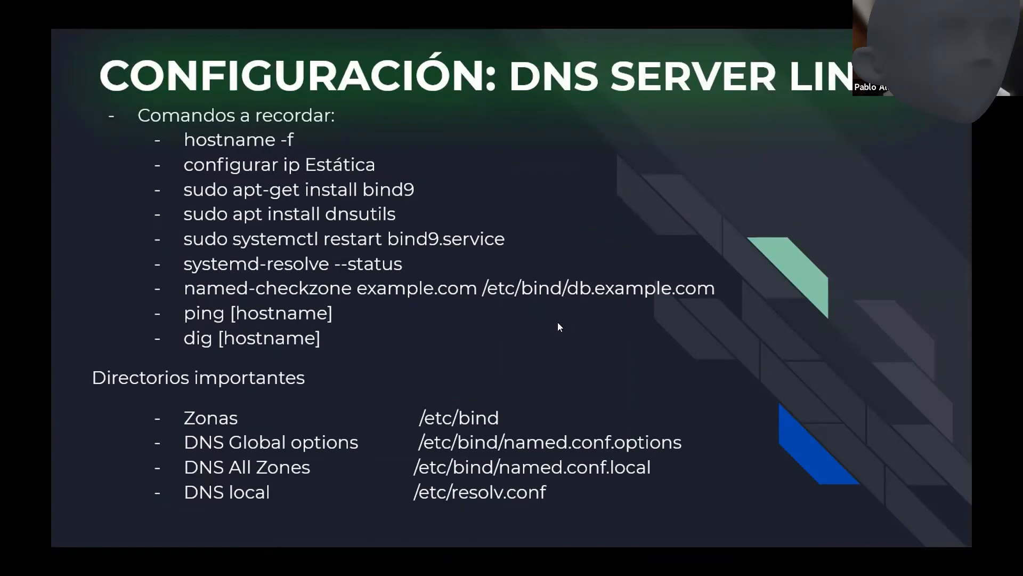
{"action": "key", "text": "alt+Tab"}
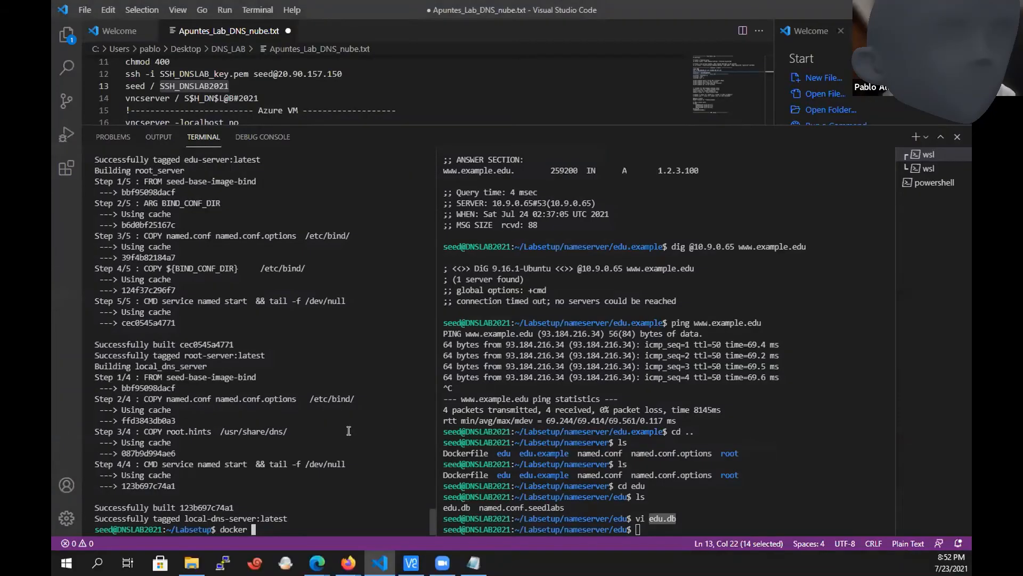
{"action": "type", "text": "-compose up"}
{"action": "key", "text": "Return"}
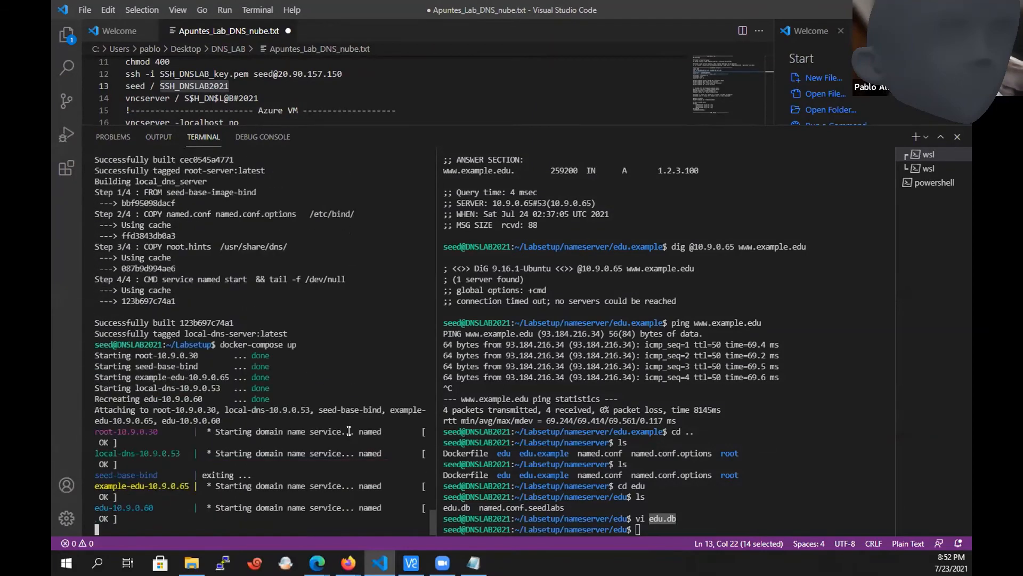
Look up the dig verification commands under Paso 5 in the LAB2 - Crear un TLD SERVER.txt notes.
{"action": "left_click", "coordinate": [680, 497]}
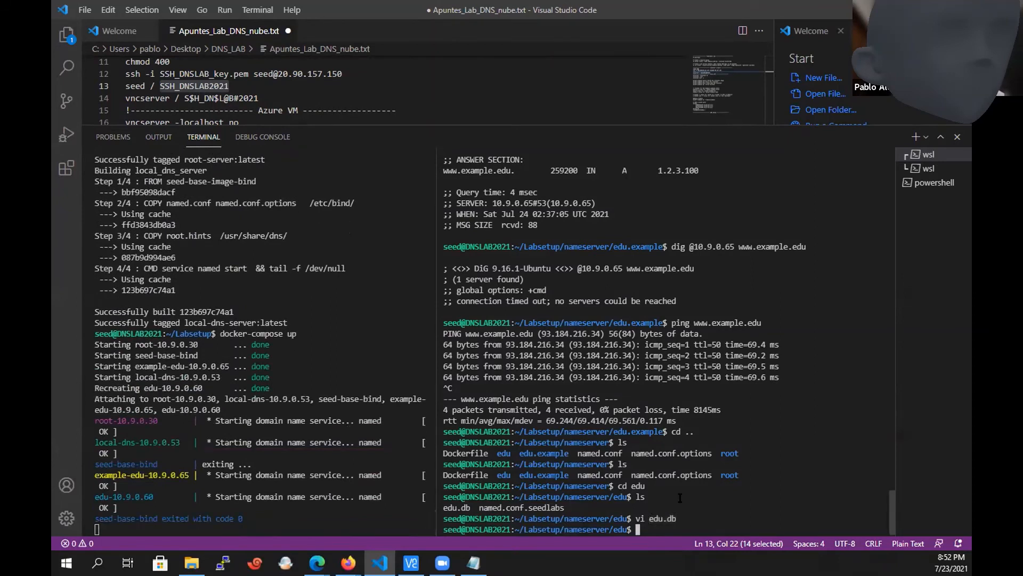
{"action": "type", "text": "digp"}
{"action": "key", "text": "alt+Tab"}
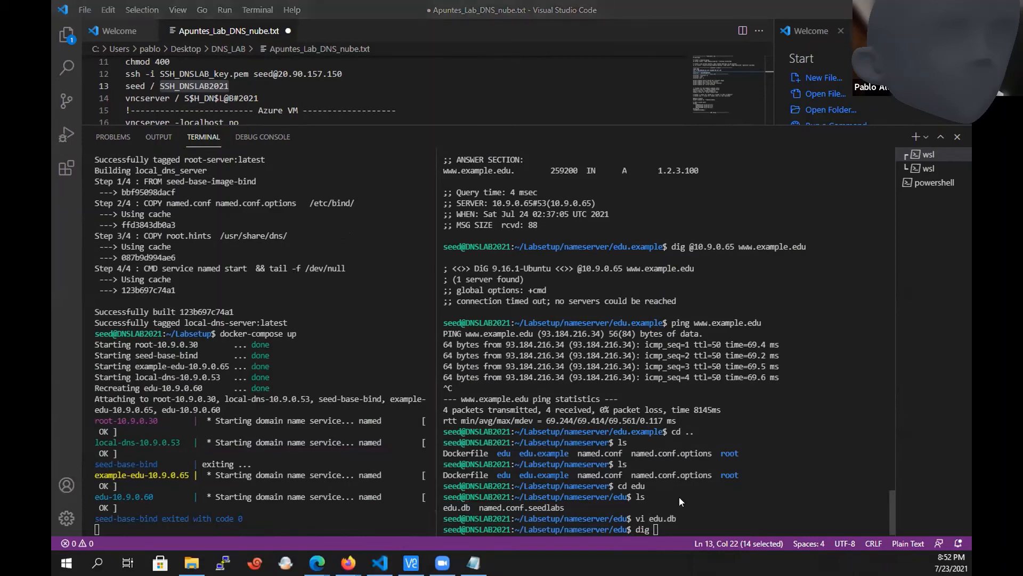
{"action": "key", "text": "alt+Tab"}
{"action": "left_click", "coordinate": [742, 390]}
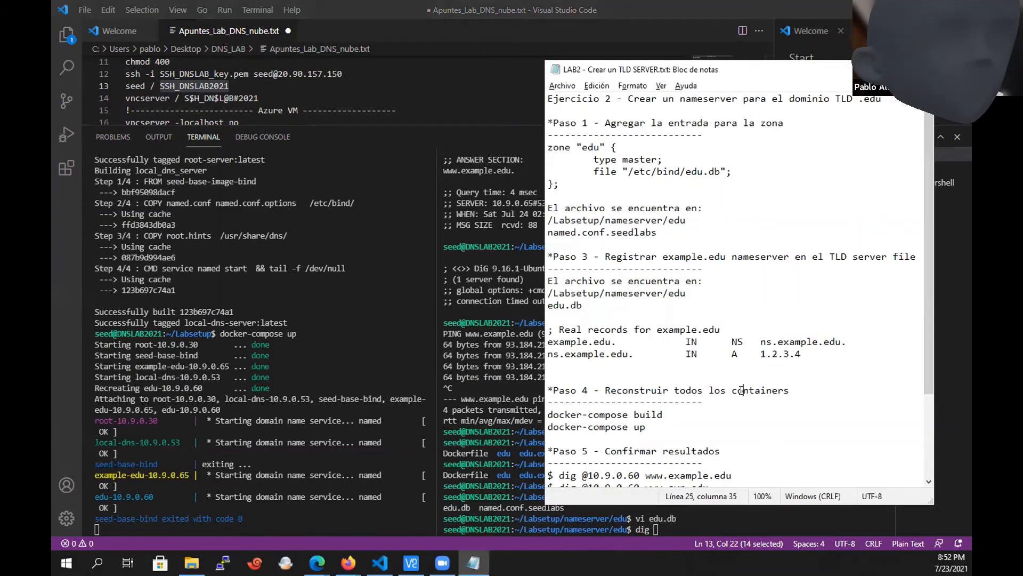
{"action": "key", "text": "Down"}
{"action": "key", "text": "Down"}
{"action": "key", "text": "Down"}
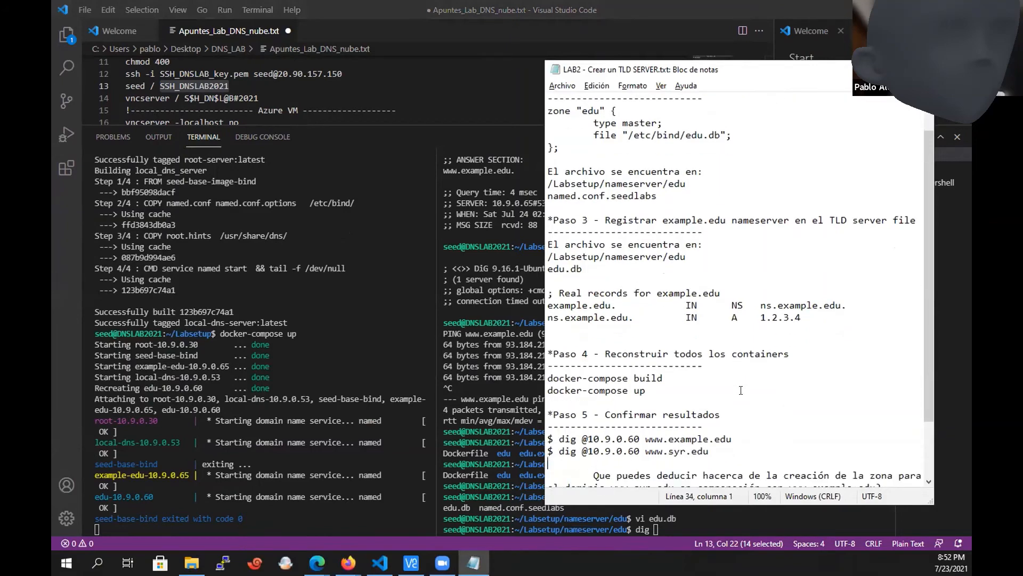
{"action": "key", "text": "shift+Down"}
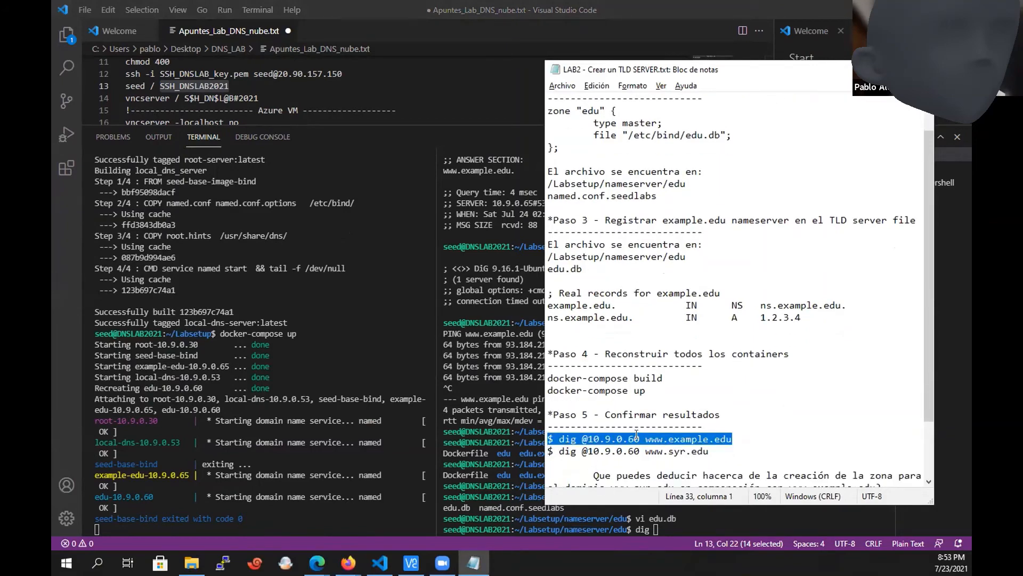
{"action": "left_click", "coordinate": [637, 438]}
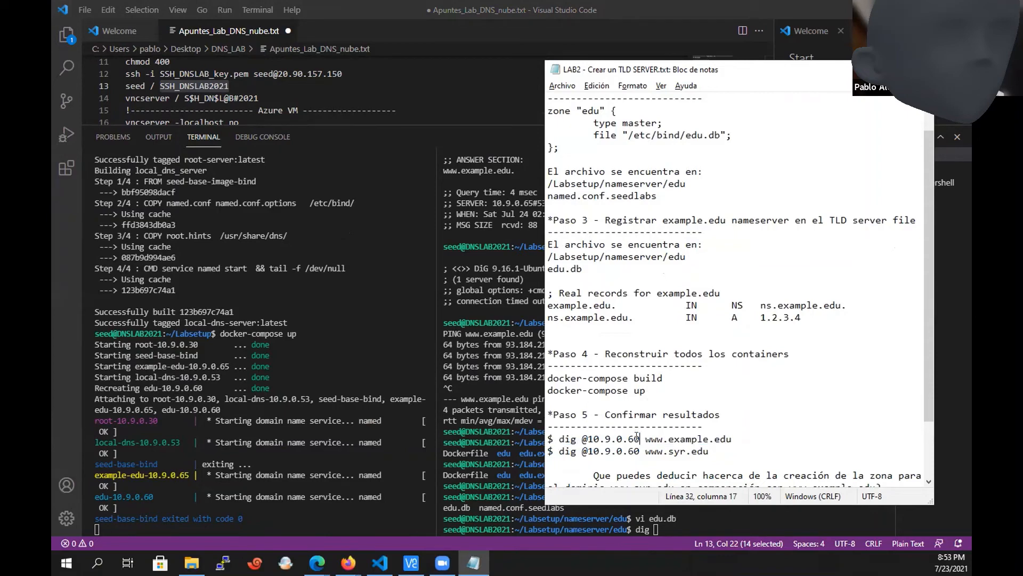
{"action": "key", "text": "shift+Left"}
{"action": "left_click", "coordinate": [514, 466]}
{"action": "triple_click", "coordinate": [503, 473]}
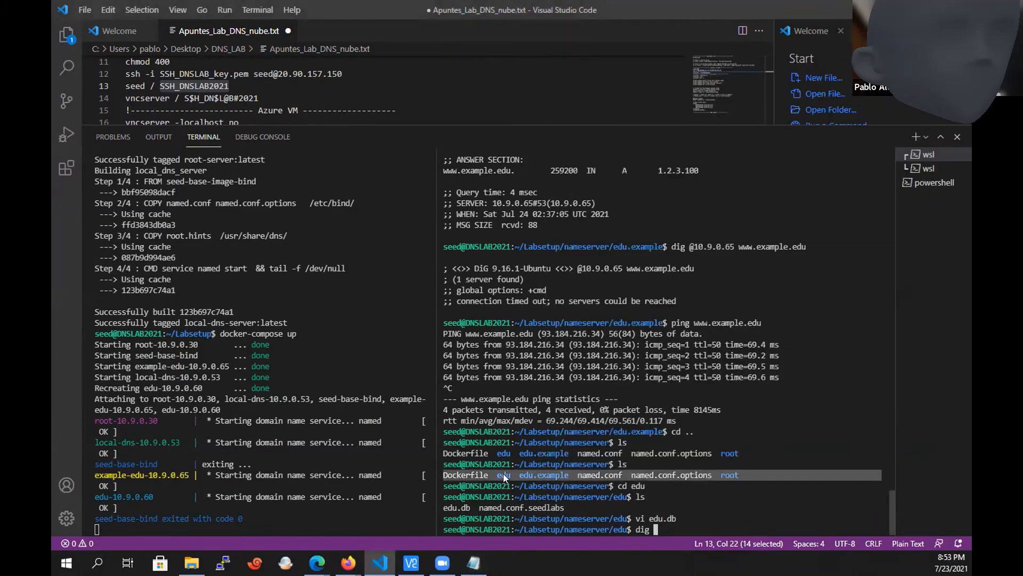
Discard the started dig command and list the running containers with dockps and docker ps.
{"action": "key", "text": "BackSpace"}
{"action": "key", "text": "BackSpace"}
{"action": "key", "text": "BackSpace"}
{"action": "key", "text": "BackSpace"}
{"action": "type", "text": "dock"}
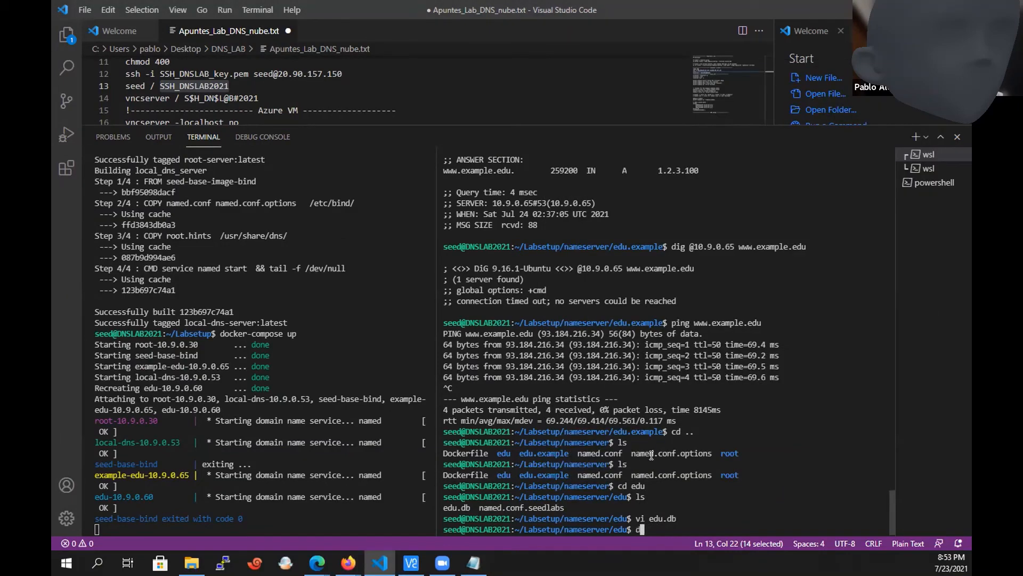
{"action": "type", "text": "ps"}
{"action": "key", "text": "Return"}
{"action": "type", "text": "docker ps"}
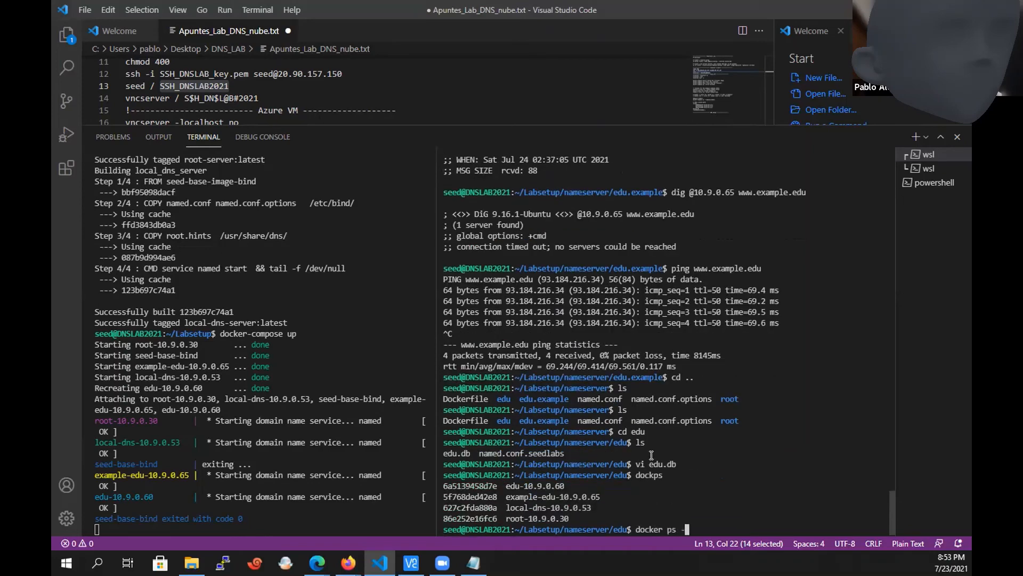
{"action": "key", "text": "Return"}
{"action": "type", "text": "docke"}
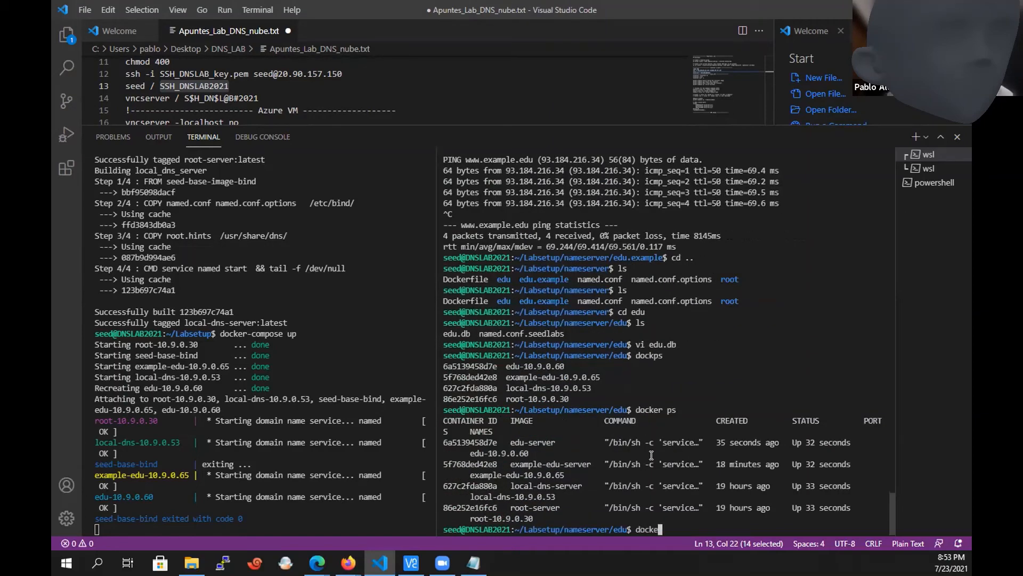
{"action": "key", "text": "BackSpace"}
{"action": "type", "text": "ps"}
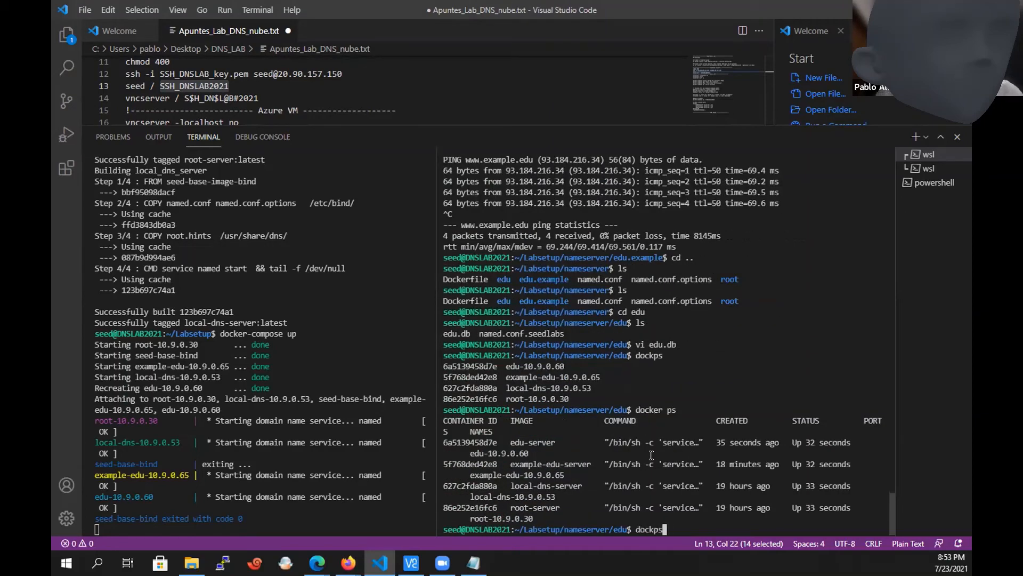
{"action": "key", "text": "Return"}
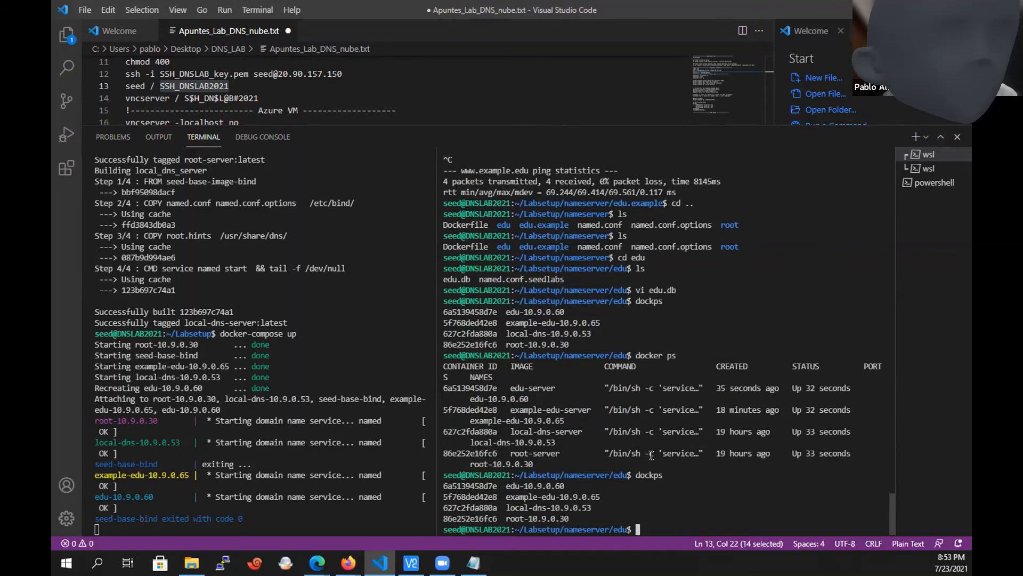
{"action": "left_click_drag", "start_coordinate": [506, 498], "coordinate": [602, 496]}
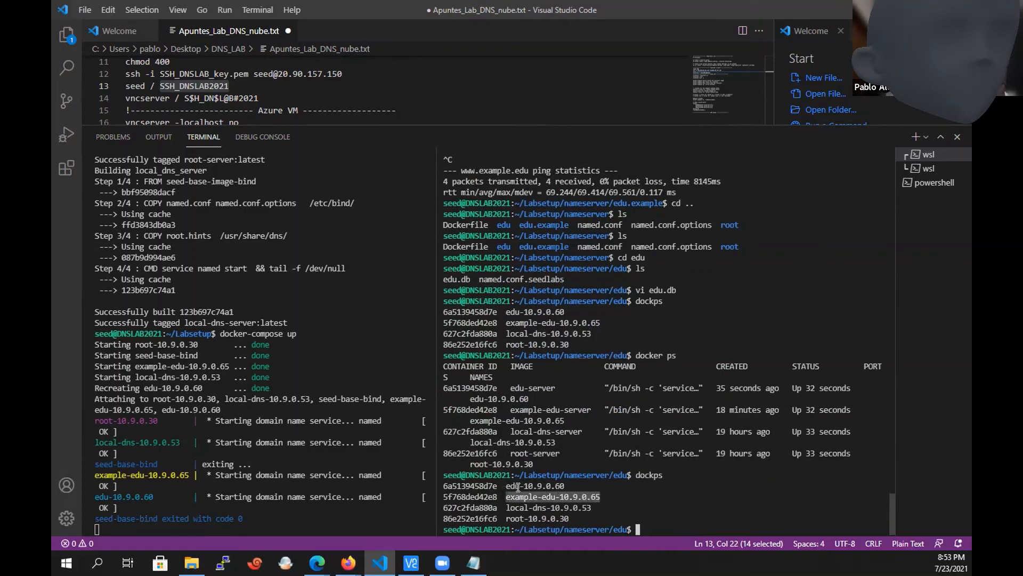
{"action": "left_click_drag", "start_coordinate": [506, 484], "coordinate": [563, 482]}
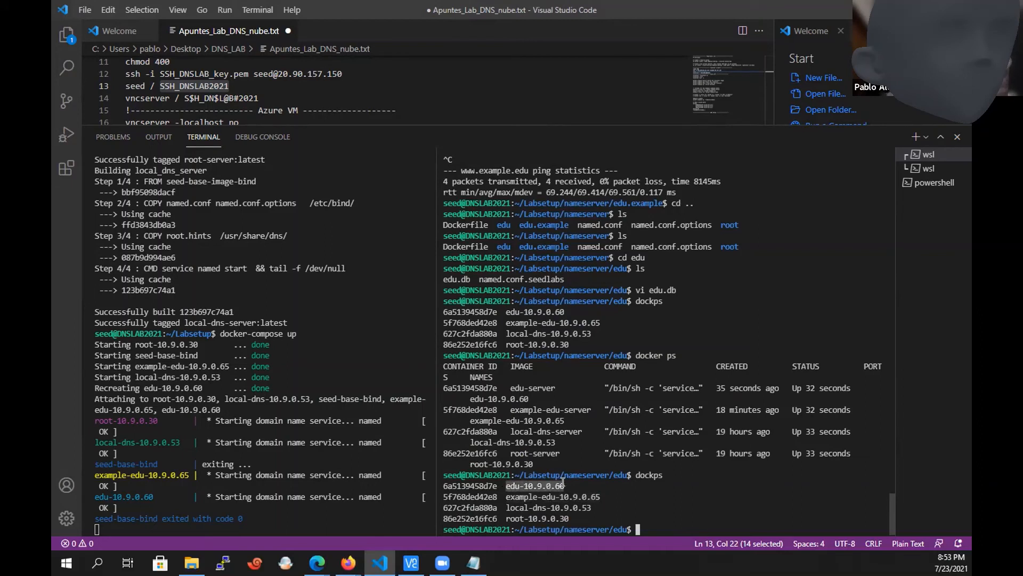
{"action": "left_click", "coordinate": [667, 529]}
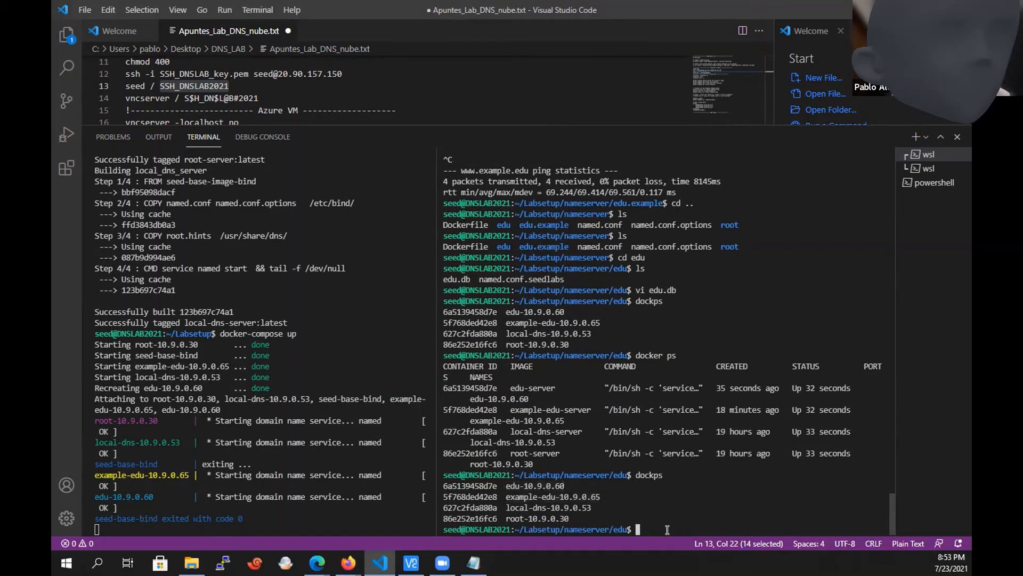
{"action": "type", "text": "dig @10.9.0.60"}
{"action": "type", "text": "www.examp"}
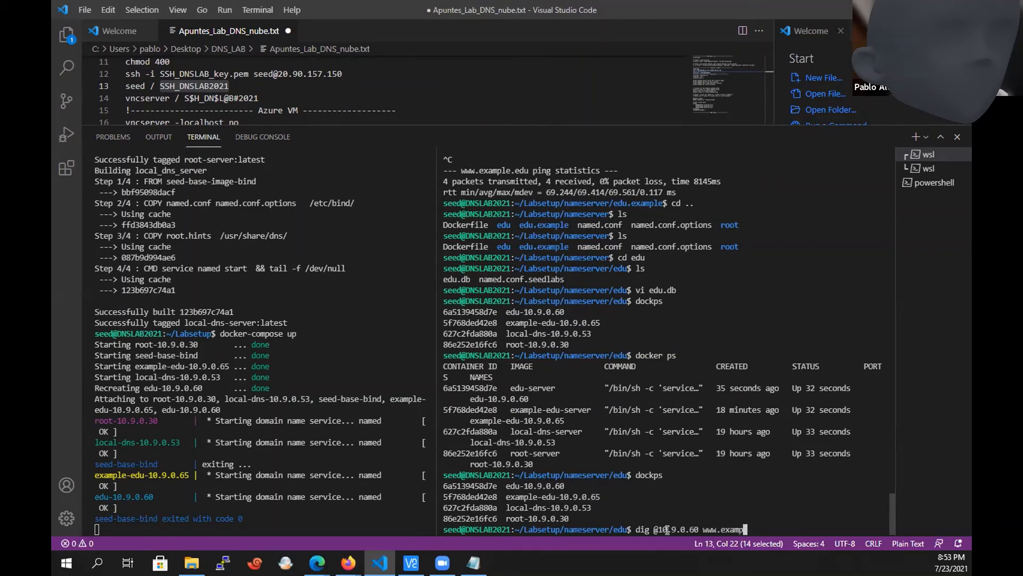
{"action": "type", "text": "le.edu"}
{"action": "key", "text": "Return"}
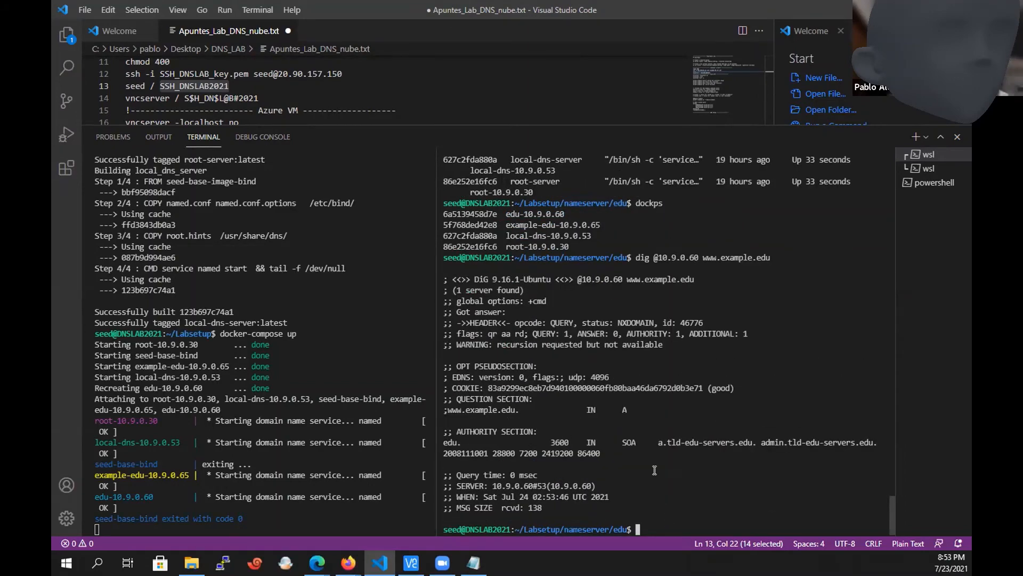
{"action": "left_click_drag", "start_coordinate": [639, 462], "coordinate": [441, 433]}
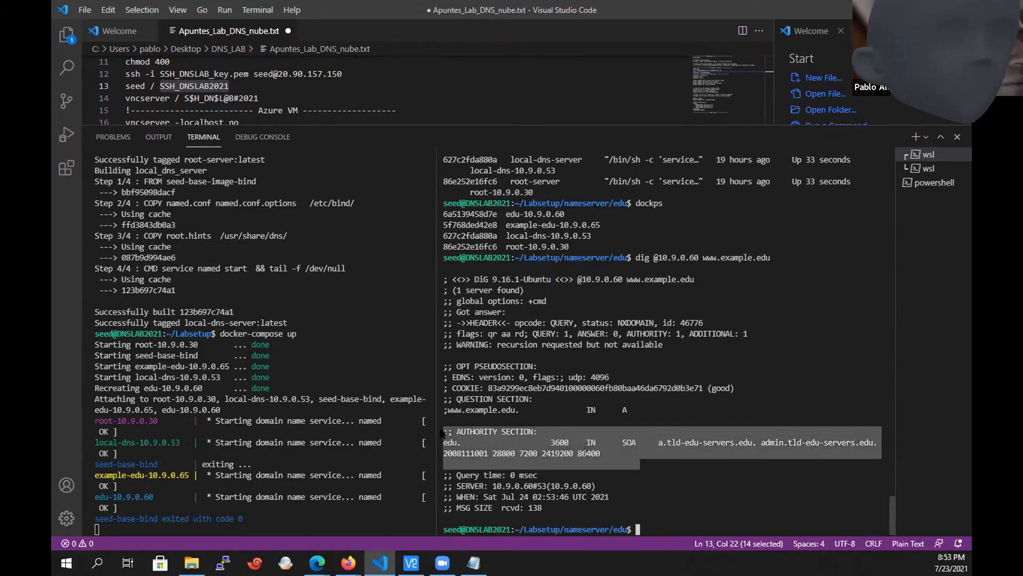
{"action": "left_click", "coordinate": [468, 407]}
{"action": "triple_click", "coordinate": [468, 407]}
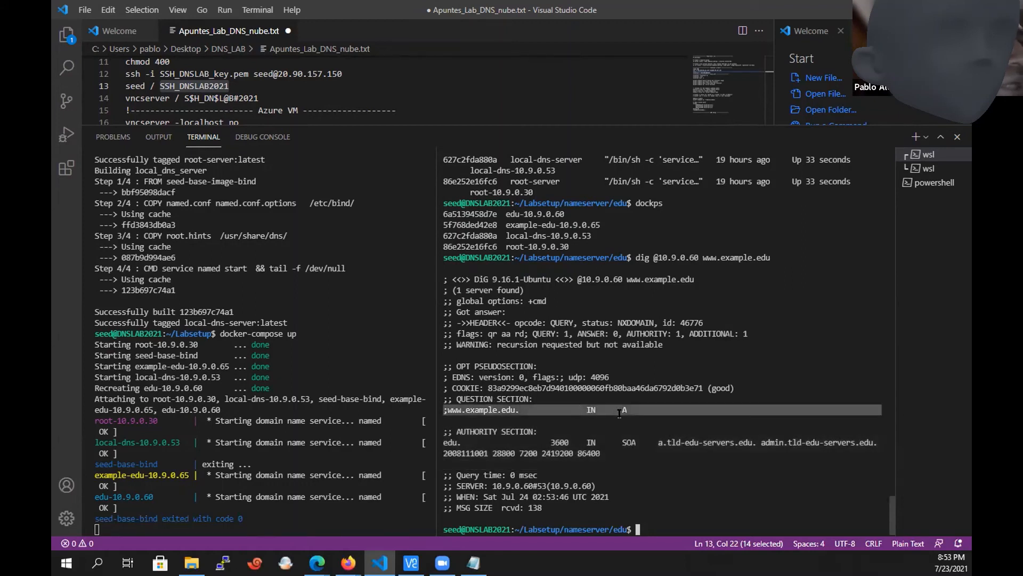
{"action": "left_click_drag", "start_coordinate": [618, 453], "coordinate": [441, 433]}
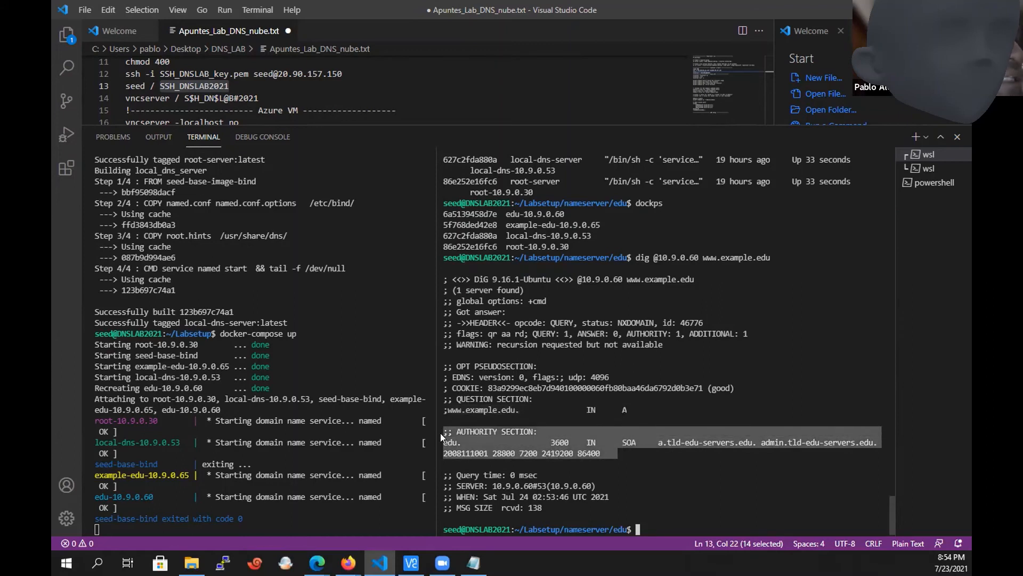
{"action": "left_click", "coordinate": [721, 441]}
{"action": "double_click", "coordinate": [720, 440]}
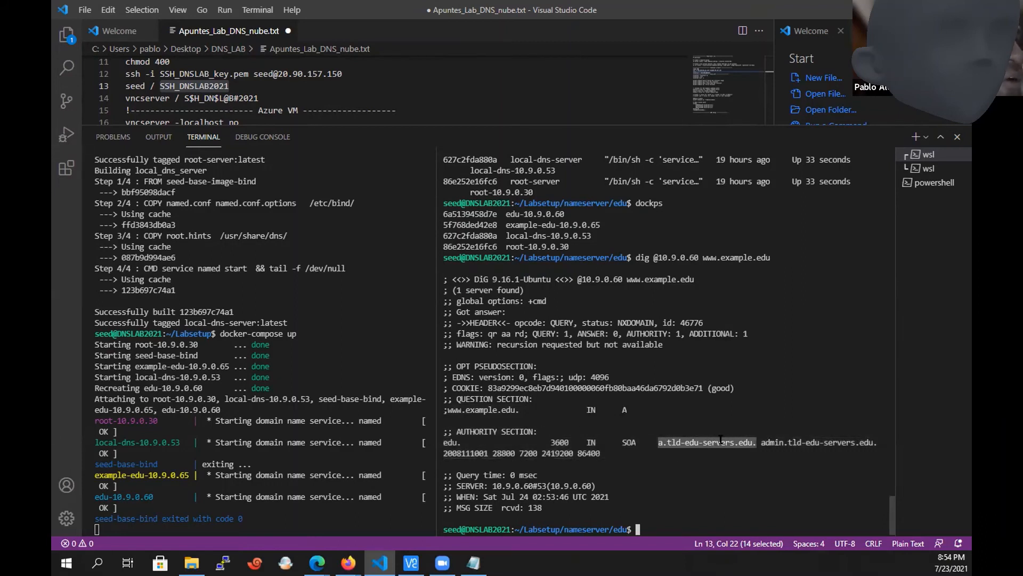
{"action": "triple_click", "coordinate": [603, 451]}
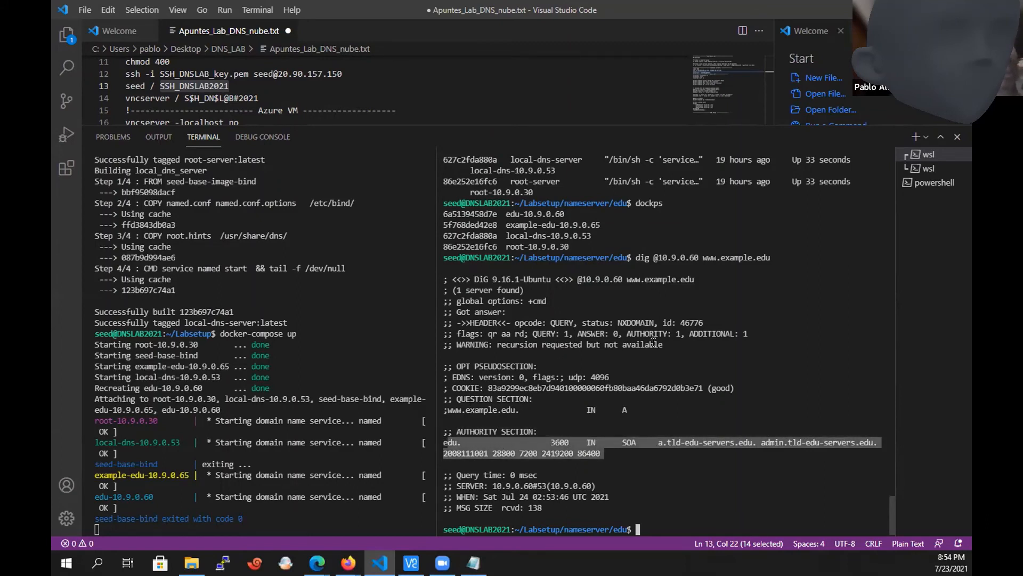
Query the bare domain example.edu on 10.9.0.60 with dig and inspect its authority section.
{"action": "left_click", "coordinate": [760, 400]}
{"action": "key", "text": "Up"}
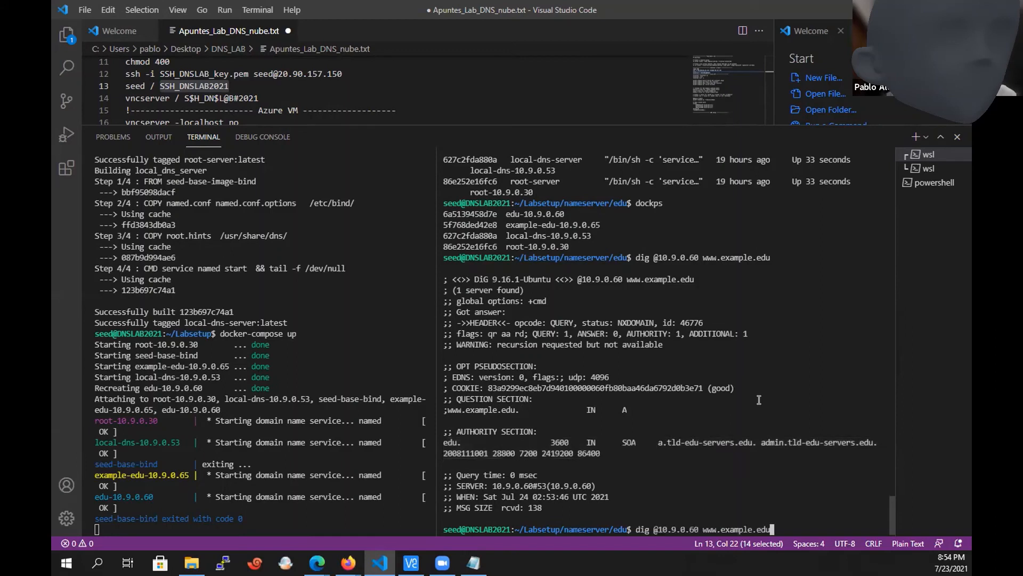
{"action": "key", "text": "BackSpace"}
{"action": "key", "text": "BackSpace"}
{"action": "key", "text": "BackSpace"}
{"action": "key", "text": "BackSpace"}
{"action": "key", "text": "BackSpace"}
{"action": "key", "text": "BackSpace"}
{"action": "key", "text": "BackSpace"}
{"action": "key", "text": "BackSpace"}
{"action": "key", "text": "BackSpace"}
{"action": "key", "text": "BackSpace"}
{"action": "key", "text": "BackSpace"}
{"action": "key", "text": "BackSpace"}
{"action": "key", "text": "BackSpace"}
{"action": "key", "text": "BackSpace"}
{"action": "key", "text": "BackSpace"}
{"action": "type", "text": "example.edu"}
{"action": "key", "text": "Return"}
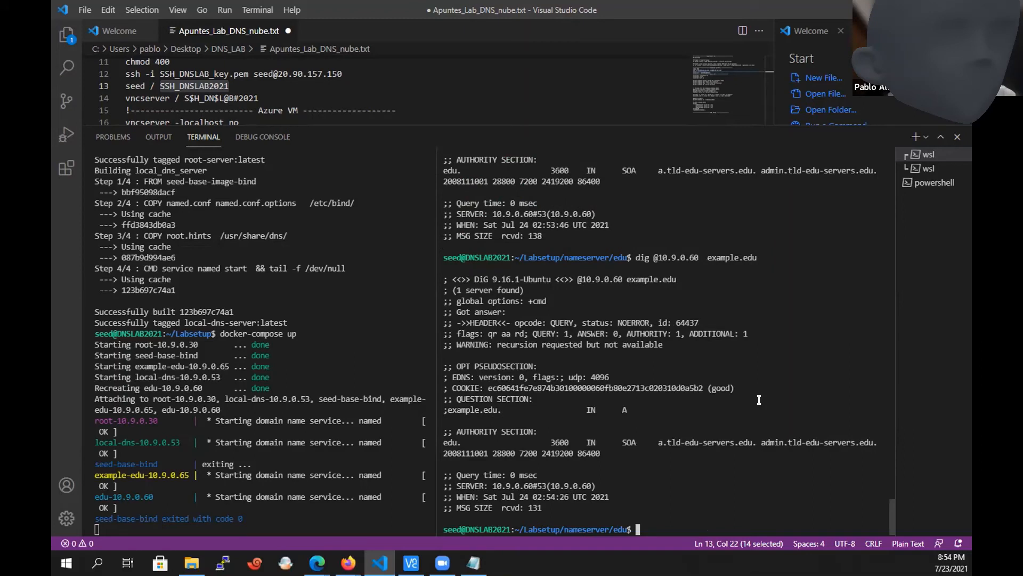
{"action": "left_click_drag", "start_coordinate": [602, 457], "coordinate": [508, 445]}
Query xyz.example.edu on 10.9.0.60 with dig and compare the queried name with the authority section.
{"action": "key", "text": "Up"}
{"action": "key", "text": "Left"}
{"action": "key", "text": "Left"}
{"action": "key", "text": "Left"}
{"action": "key", "text": "Left"}
{"action": "key", "text": "Left"}
{"action": "key", "text": "Left"}
{"action": "key", "text": "Left"}
{"action": "key", "text": "Left"}
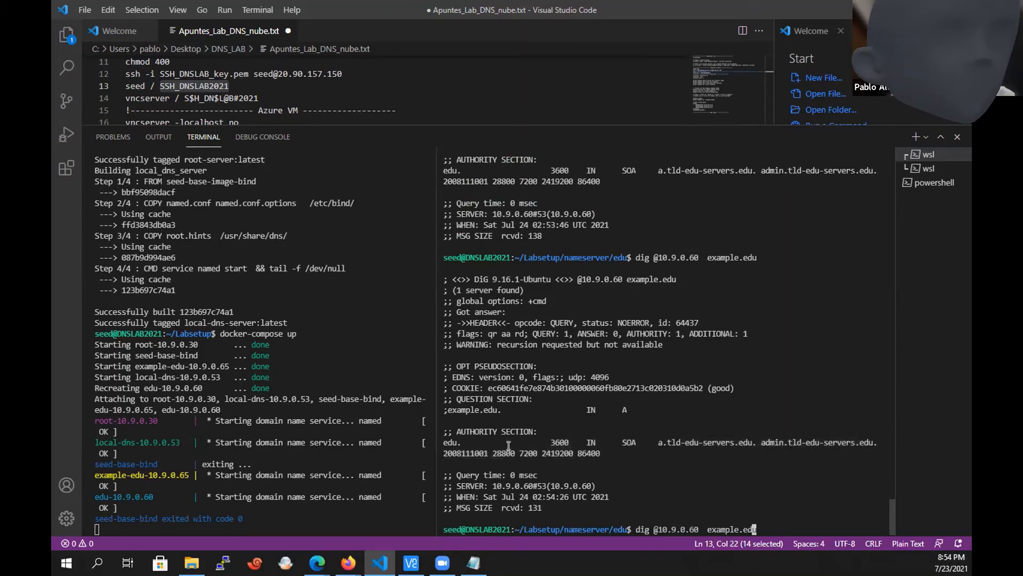
{"action": "key", "text": "Left"}
{"action": "key", "text": "Left"}
{"action": "type", "text": "xyz."}
{"action": "key", "text": "Return"}
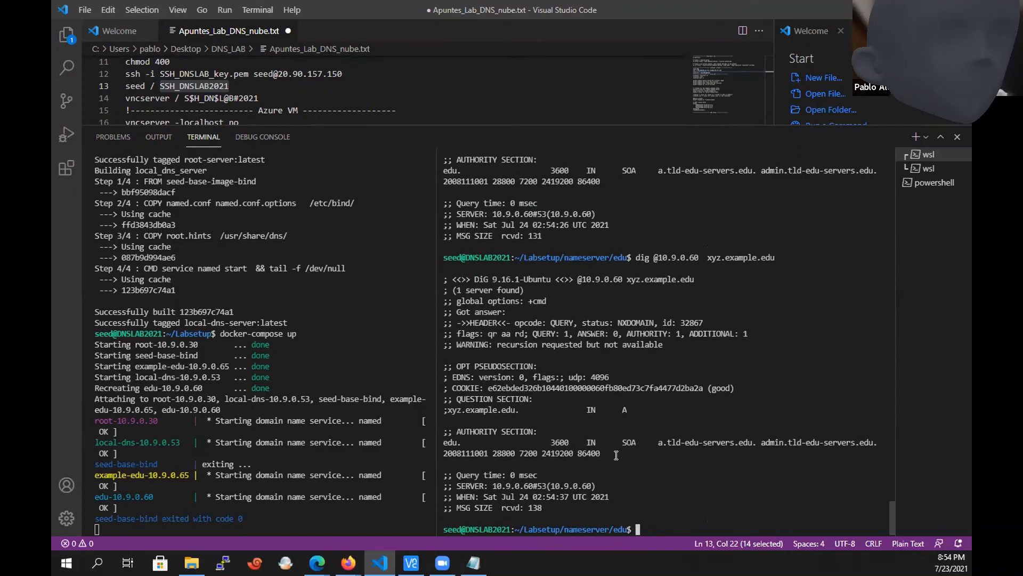
{"action": "left_click_drag", "start_coordinate": [618, 453], "coordinate": [440, 430]}
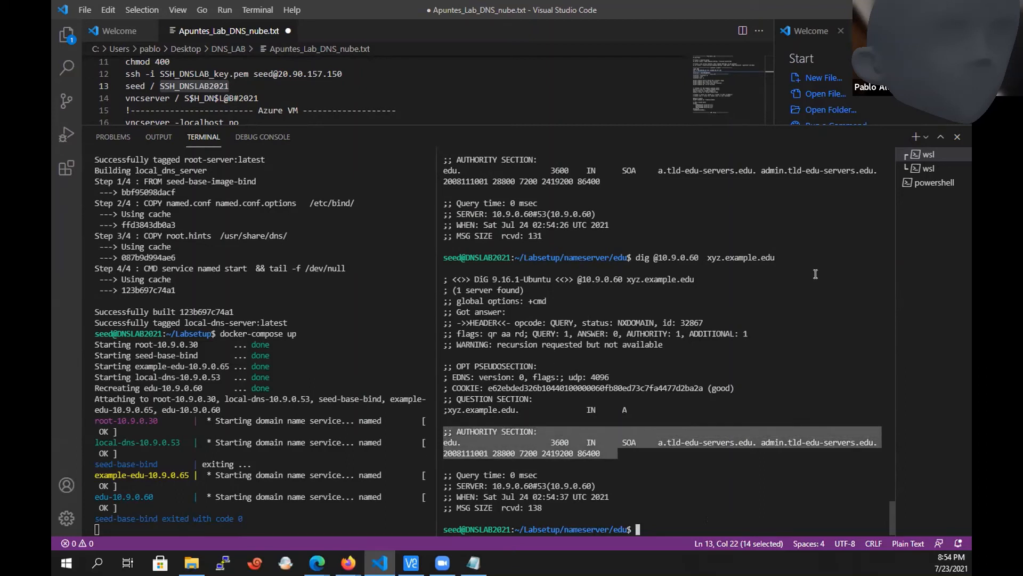
{"action": "double_click", "coordinate": [731, 256]}
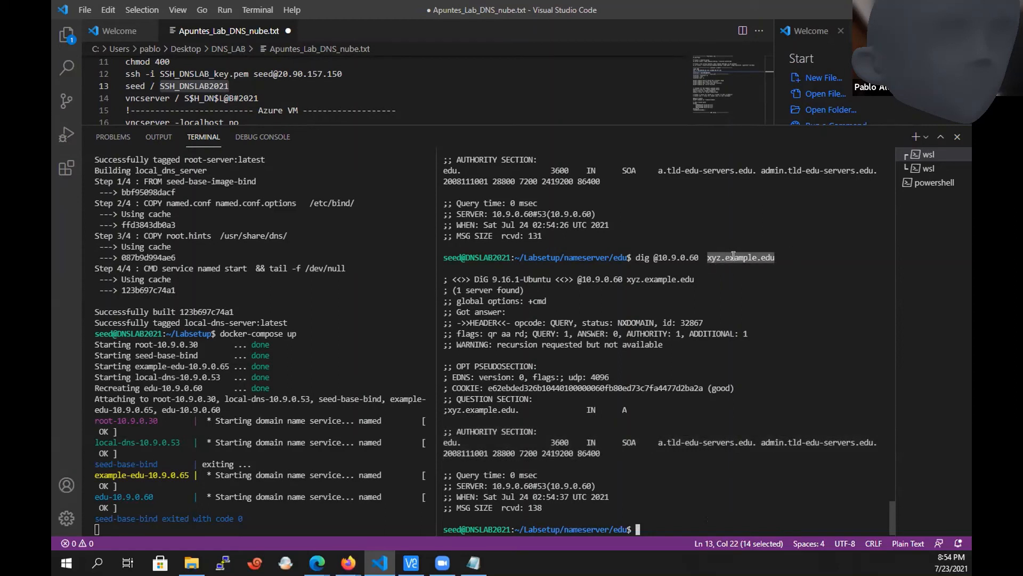
Stop the running docker-compose containers and list the edu directory's contents in the other terminal.
{"action": "left_click", "coordinate": [291, 460]}
{"action": "key", "text": "ctrl+c"}
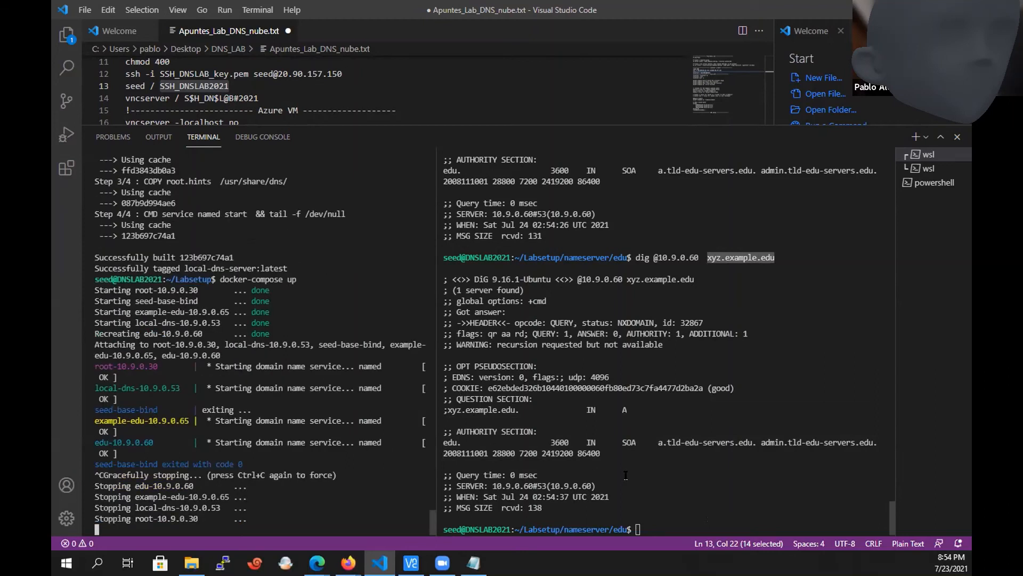
{"action": "left_click", "coordinate": [626, 475]}
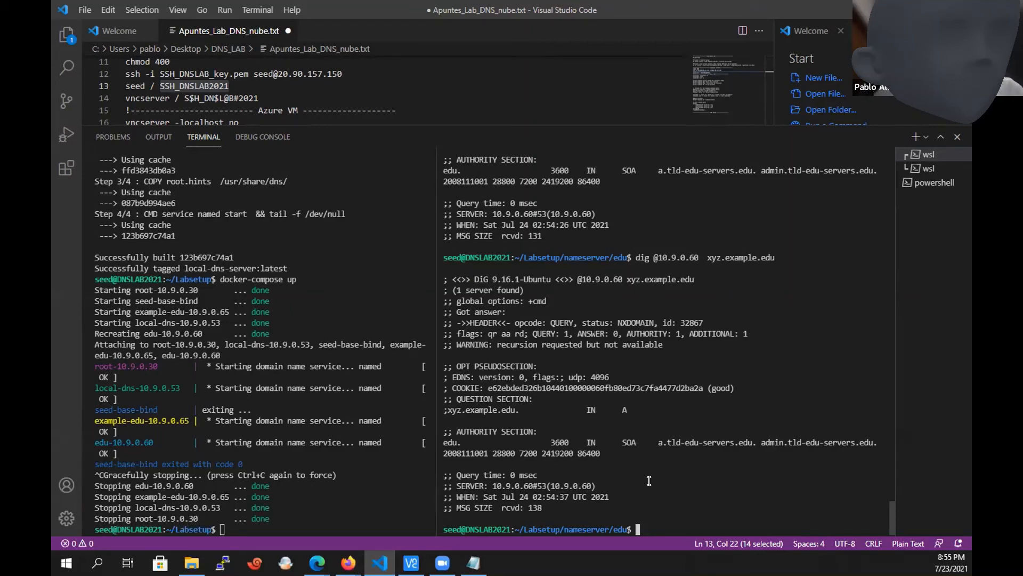
{"action": "type", "text": "ls"}
{"action": "key", "text": "Return"}
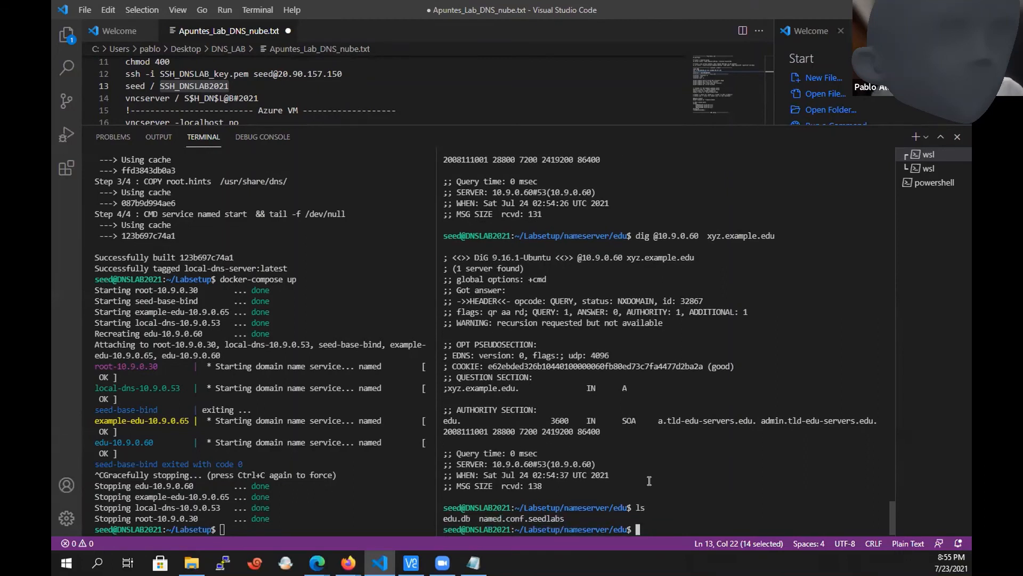
Open edu.db in vi and delete the ns.example.edu NS record and its A record from the nameserver section.
{"action": "type", "text": "vi edu.db"}
{"action": "key", "text": "Return"}
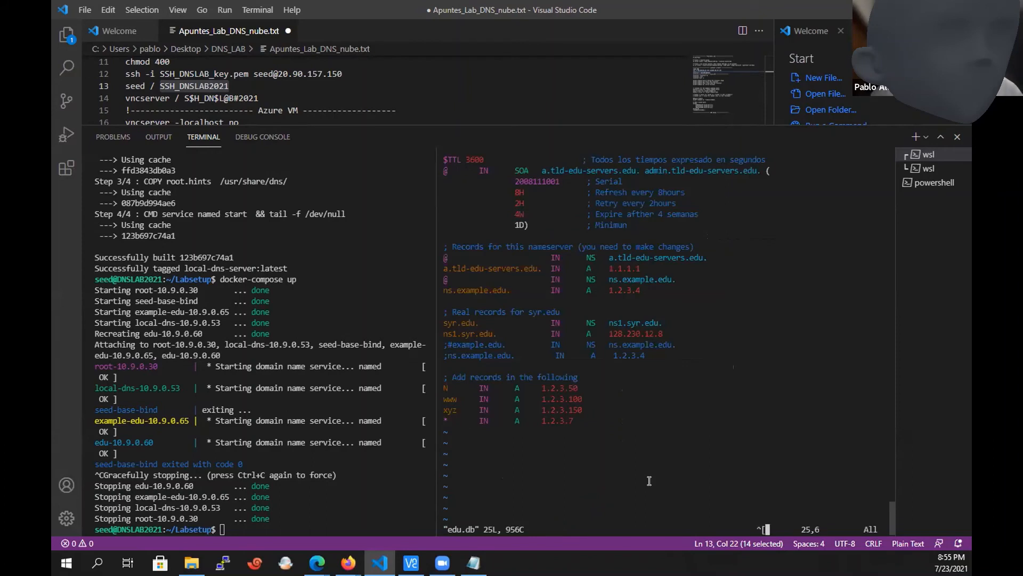
{"action": "key", "text": "Up"}
{"action": "key", "text": "Up"}
{"action": "key", "text": "Up"}
{"action": "key", "text": "Up"}
{"action": "key", "text": "Up"}
{"action": "key", "text": "Up"}
{"action": "key", "text": "Up"}
{"action": "key", "text": "Up"}
{"action": "key", "text": "Up"}
{"action": "key", "text": "Up"}
{"action": "key", "text": "Up"}
{"action": "key", "text": "Up"}
{"action": "key", "text": "Up"}
{"action": "key", "text": "Escape"}
{"action": "key", "text": "Left"}
{"action": "key", "text": "Left"}
{"action": "key", "text": "Left"}
{"action": "key", "text": "Left"}
{"action": "key", "text": "Left"}
{"action": "key", "text": "d"}
{"action": "key", "text": "d"}
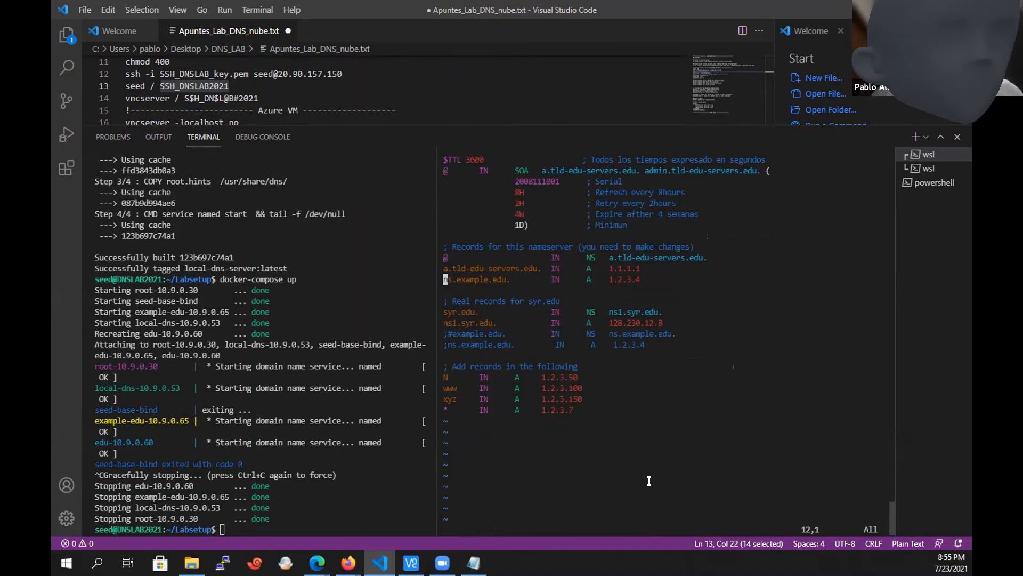
{"action": "key", "text": "d"}
{"action": "key", "text": "d"}
Uncomment the example.edu NS record and the ns.example.edu A record in the syr.edu section.
{"action": "key", "text": "Down"}
{"action": "key", "text": "Down"}
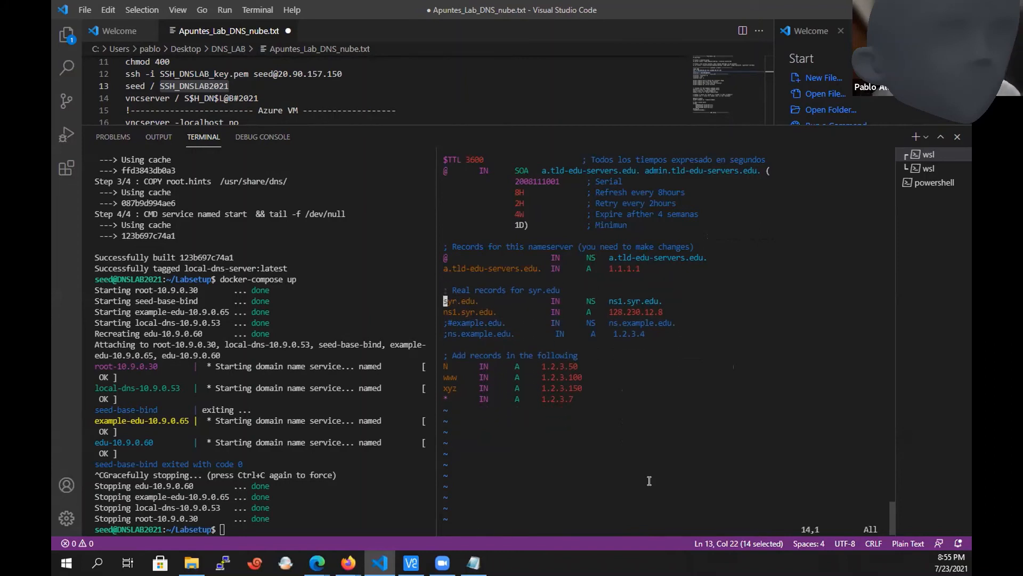
{"action": "key", "text": "Down"}
{"action": "key", "text": "Down"}
{"action": "key", "text": "Down"}
{"action": "key", "text": "Up"}
{"action": "key", "text": "x"}
{"action": "key", "text": "Down"}
{"action": "key", "text": "Up"}
{"action": "key", "text": "x"}
{"action": "key", "text": "Down"}
{"action": "key", "text": "x"}
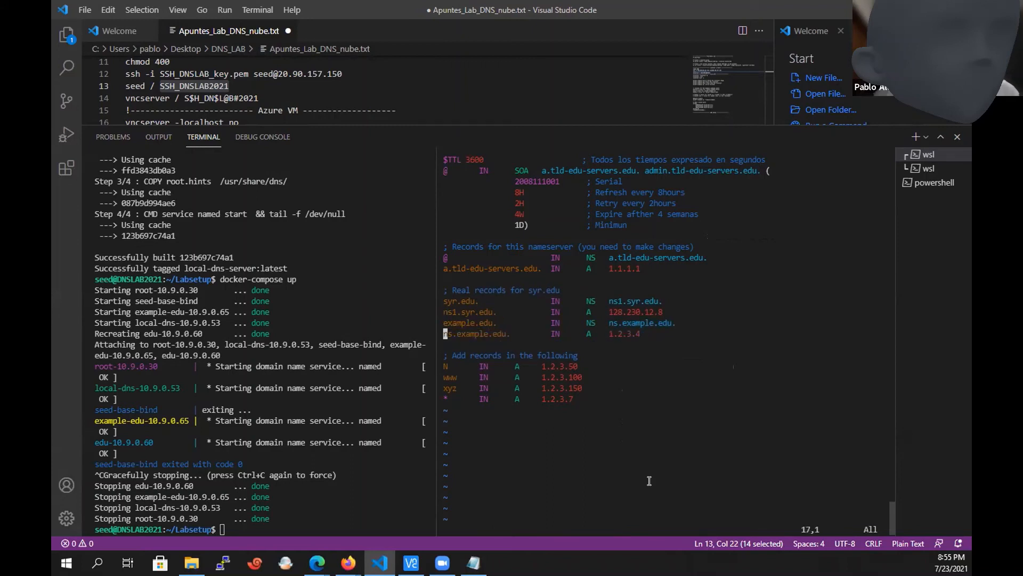
Delete the N, www, xyz and * host records under the "Add records in the following" comment.
{"action": "key", "text": "Down"}
{"action": "key", "text": "Down"}
{"action": "key", "text": "Down"}
{"action": "key", "text": "Down"}
{"action": "key", "text": "Down"}
{"action": "key", "text": "Up"}
{"action": "key", "text": "Up"}
{"action": "key", "text": "Up"}
{"action": "key", "text": "Down"}
{"action": "key", "text": "d"}
{"action": "key", "text": "d"}
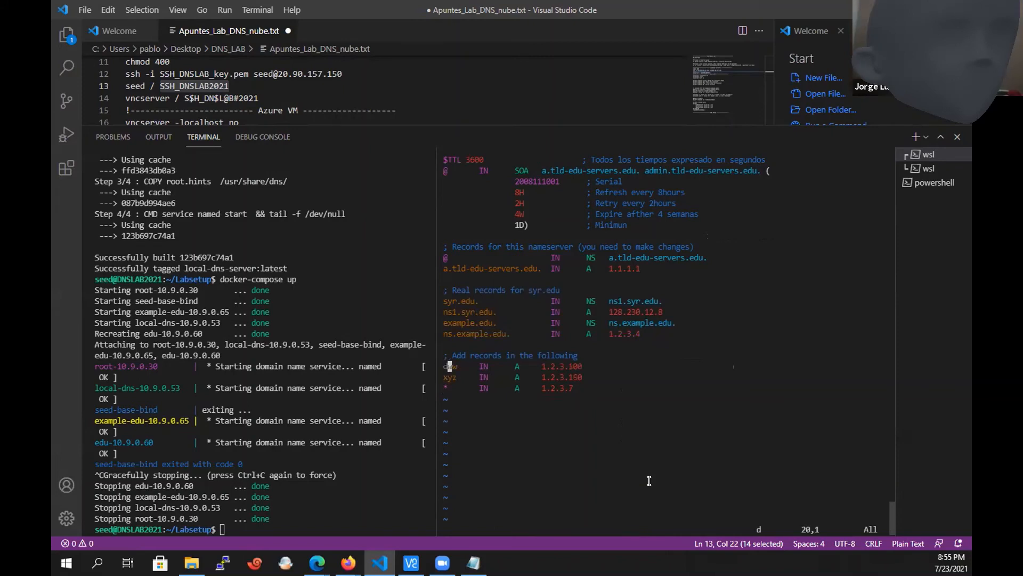
{"action": "key", "text": "d"}
{"action": "key", "text": "d"}
{"action": "key", "text": "d"}
{"action": "key", "text": "d"}
{"action": "key", "text": "d"}
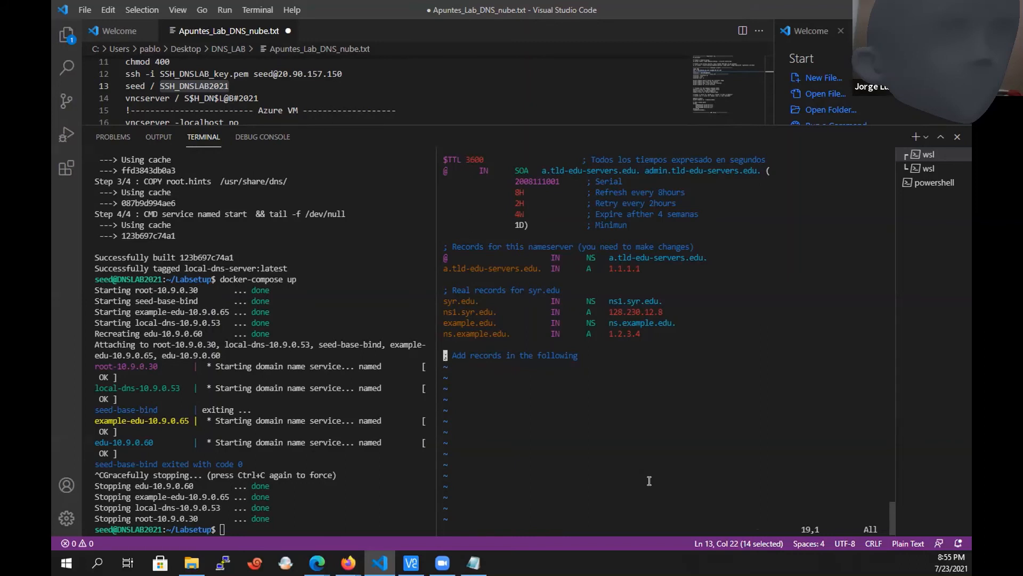
Review the example.edu delegation records, save edu.db with a forced write and exit vi.
{"action": "type", "text": ":wq!"}
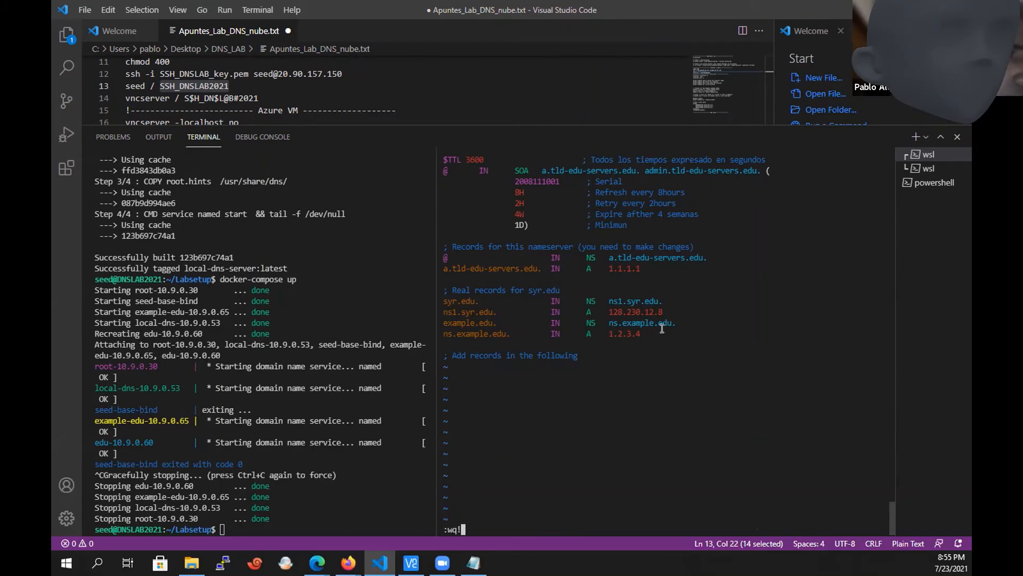
{"action": "left_click_drag", "start_coordinate": [658, 333], "coordinate": [505, 266]}
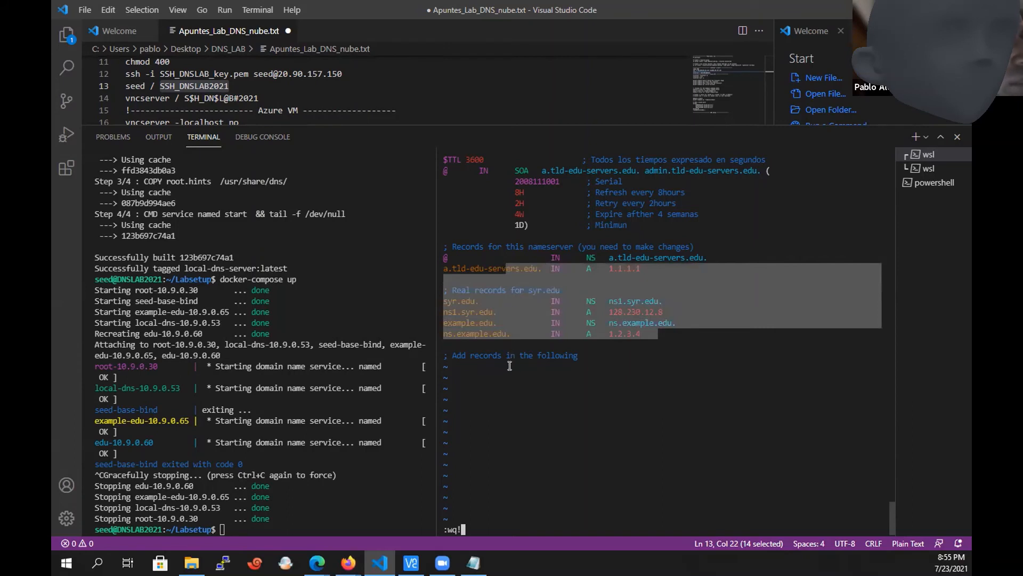
{"action": "left_click", "coordinate": [672, 340]}
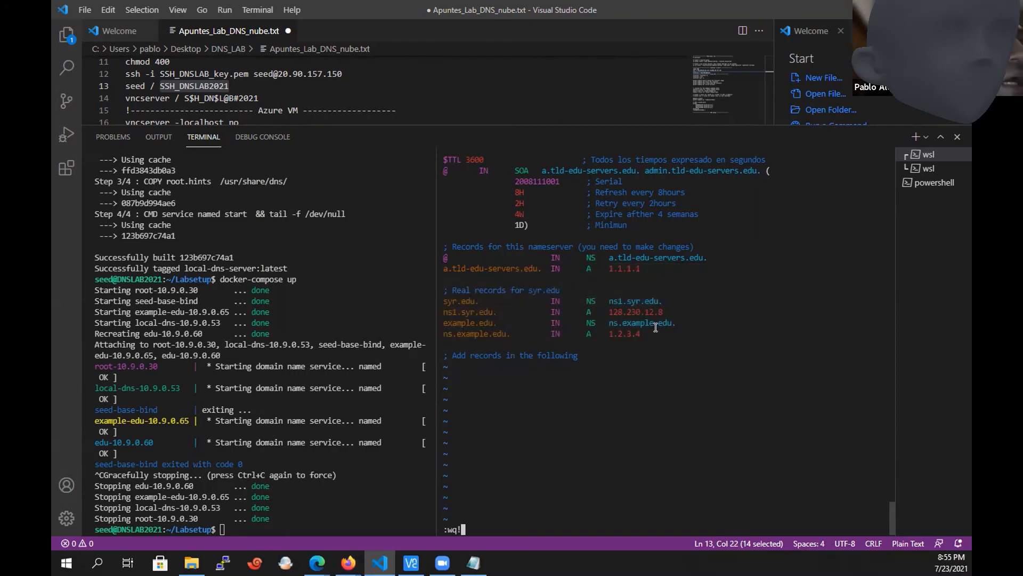
{"action": "left_click_drag", "start_coordinate": [658, 333], "coordinate": [437, 322]}
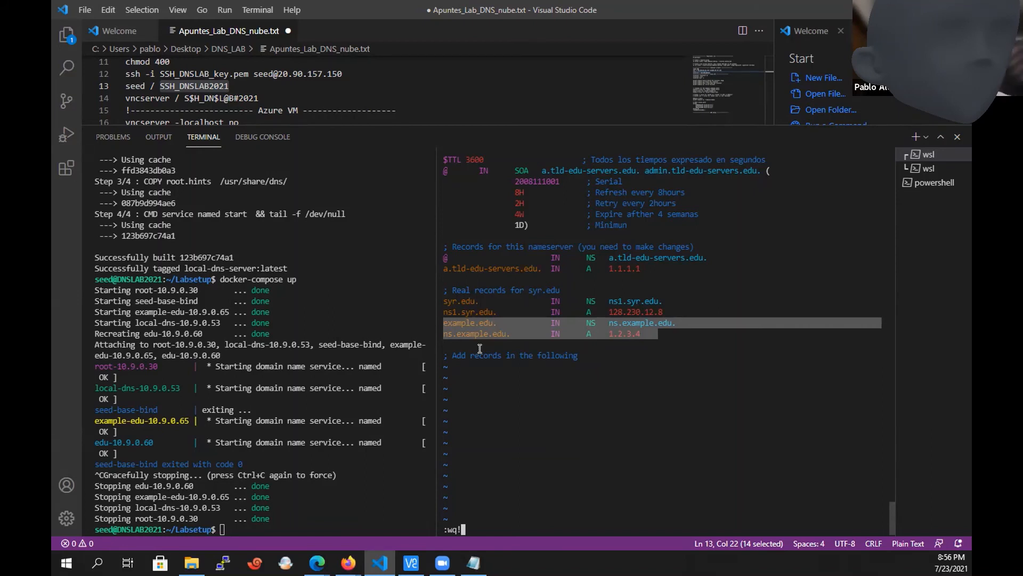
{"action": "key", "text": "Return"}
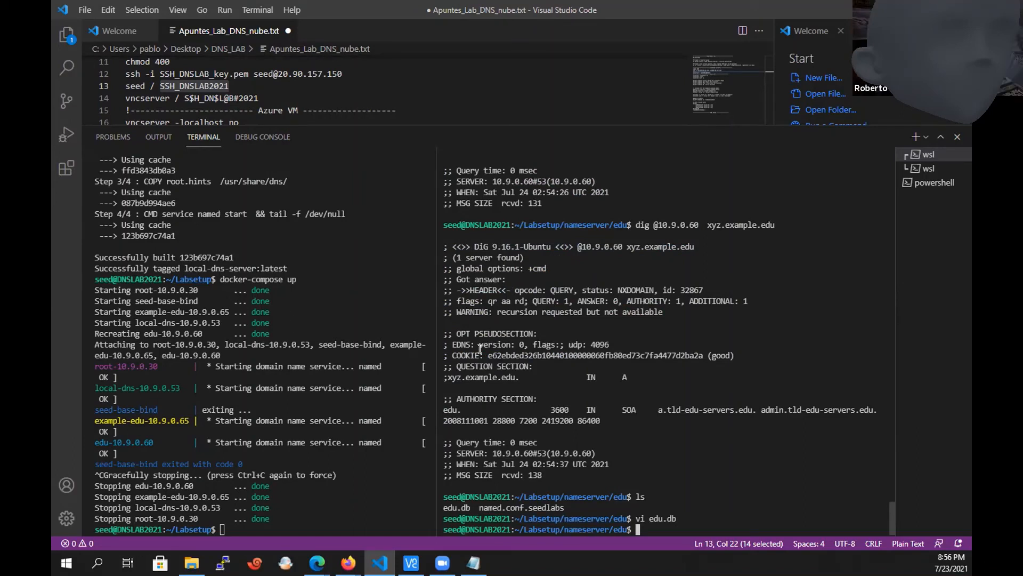
List the edu directory and print edu.db to check the saved records.
{"action": "type", "text": "ls"}
{"action": "key", "text": "Return"}
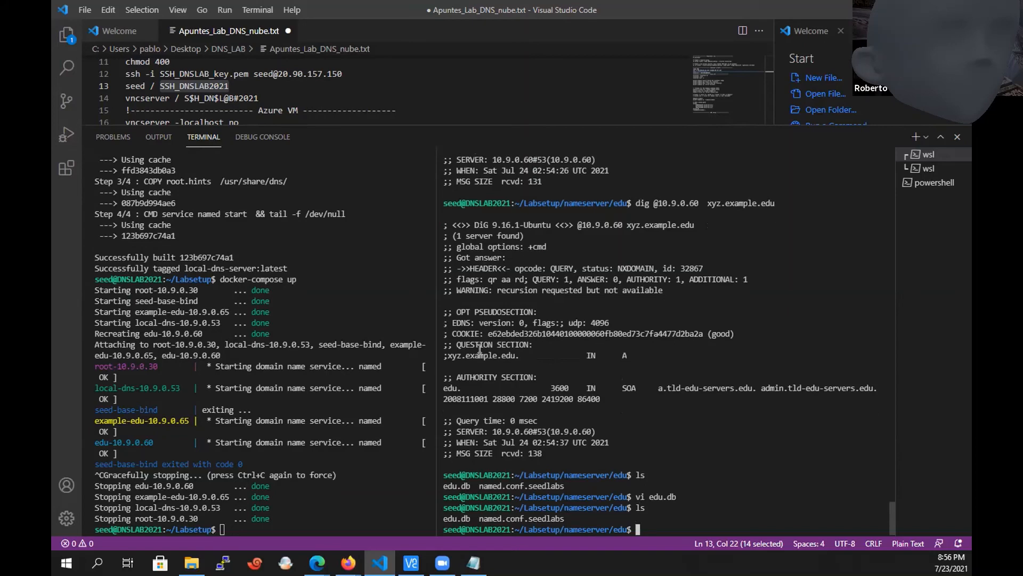
{"action": "type", "text": "cat edu.db"}
{"action": "key", "text": "Return"}
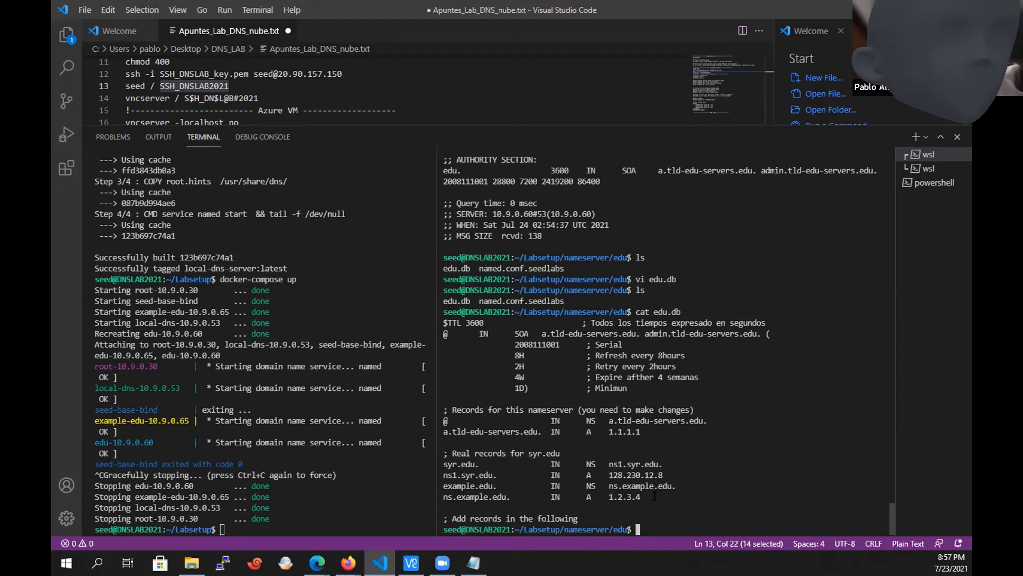
In the Labsetup terminal, change to the nameserver directory and list its contents.
{"action": "left_click", "coordinate": [404, 471]}
{"action": "type", "text": "ls"}
{"action": "key", "text": "Return"}
{"action": "type", "text": "cd ."}
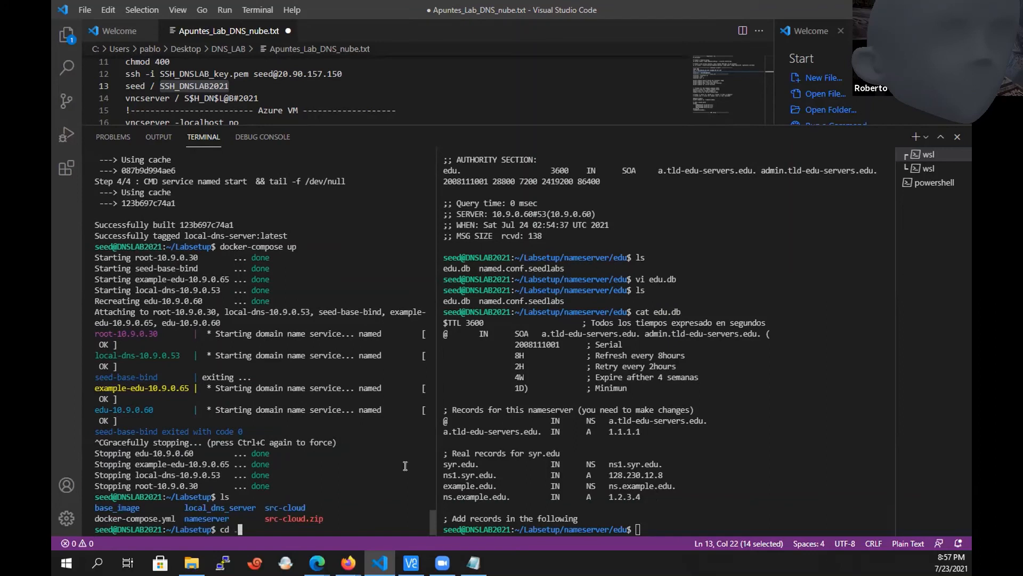
{"action": "key", "text": "BackSpace"}
{"action": "key", "text": "BackSpace"}
{"action": "key", "text": "BackSpace"}
{"action": "type", "text": "d nameserver/"}
{"action": "key", "text": "Return"}
{"action": "type", "text": "ls"}
{"action": "key", "text": "Return"}
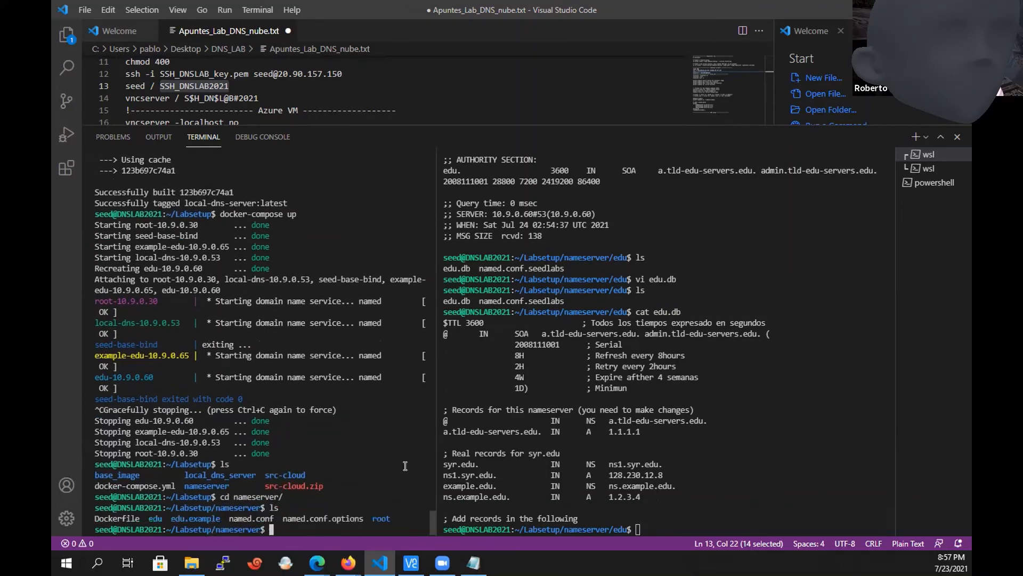
{"action": "type", "text": "cd edu"}
{"action": "key", "text": "Return"}
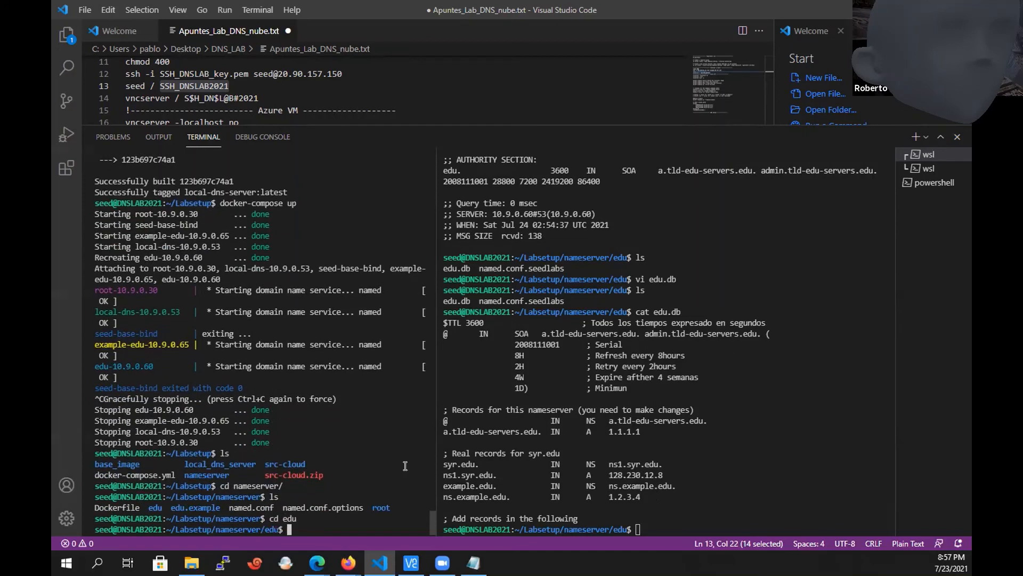
{"action": "type", "text": "cd .."}
{"action": "key", "text": "Return"}
{"action": "type", "text": "ls"}
{"action": "key", "text": "Return"}
Change to the edu.example directory, list its files and print example.edu.db.
{"action": "type", "text": "cd "}
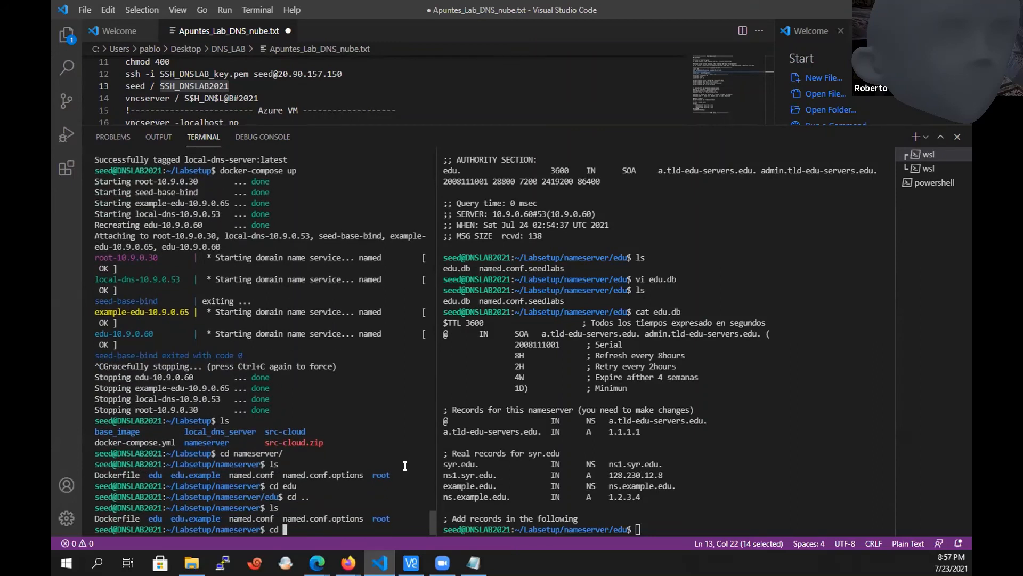
{"action": "type", "text": "edu."}
{"action": "key", "text": "Tab"}
{"action": "key", "text": "Return"}
{"action": "type", "text": "ls"}
{"action": "key", "text": "Return"}
{"action": "type", "text": "ca t"}
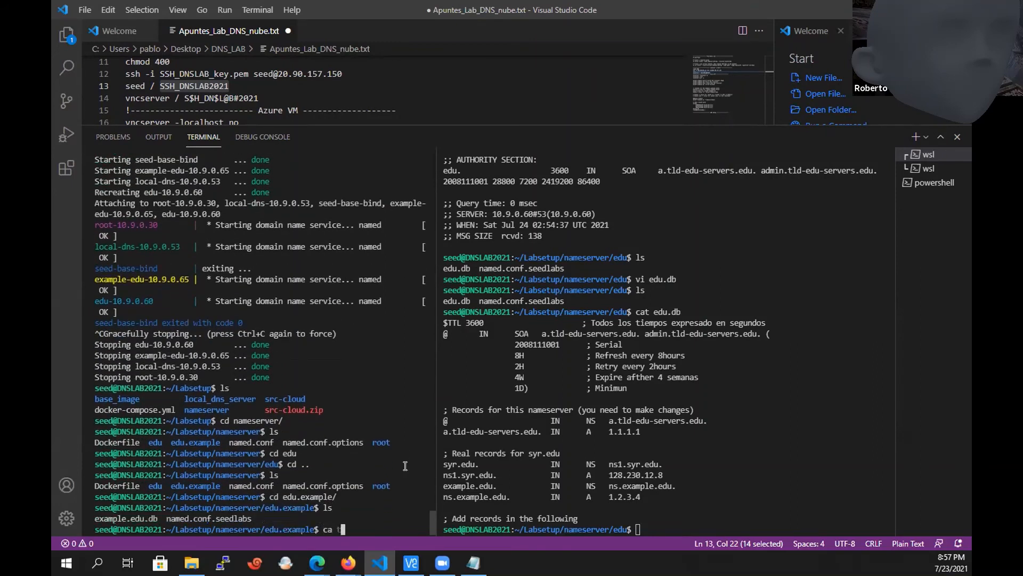
{"action": "key", "text": "BackSpace"}
{"action": "key", "text": "BackSpace"}
{"action": "type", "text": "t ex"}
{"action": "key", "text": "Tab"}
{"action": "key", "text": "Return"}
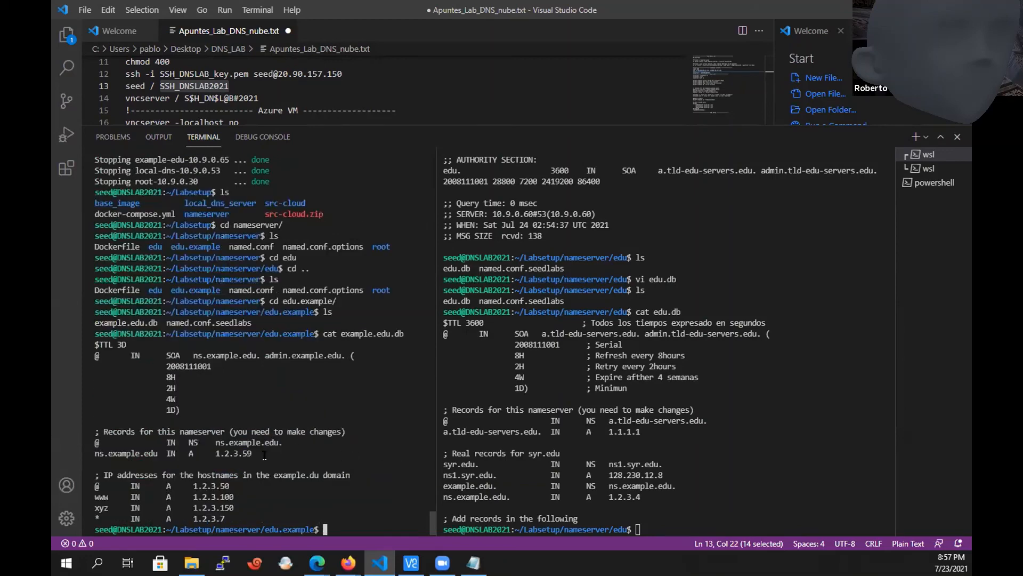
Reopen edu.db in vi in the other terminal and go to the ns.example.edu A record.
{"action": "left_click", "coordinate": [705, 455]}
{"action": "key", "text": "Up"}
{"action": "key", "text": "Up"}
{"action": "key", "text": "Up"}
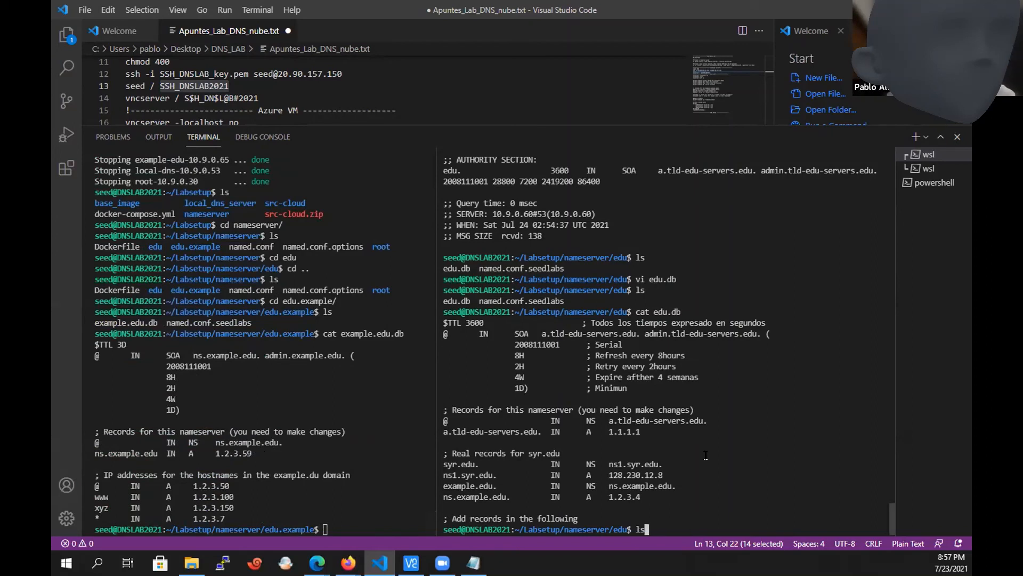
{"action": "key", "text": "Return"}
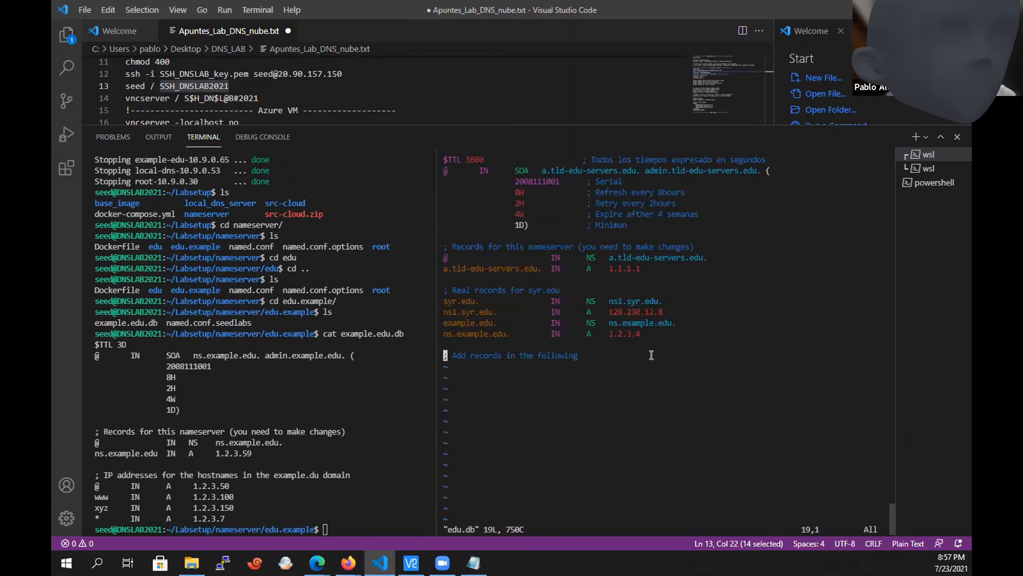
{"action": "key", "text": "Up"}
{"action": "key", "text": "Up"}
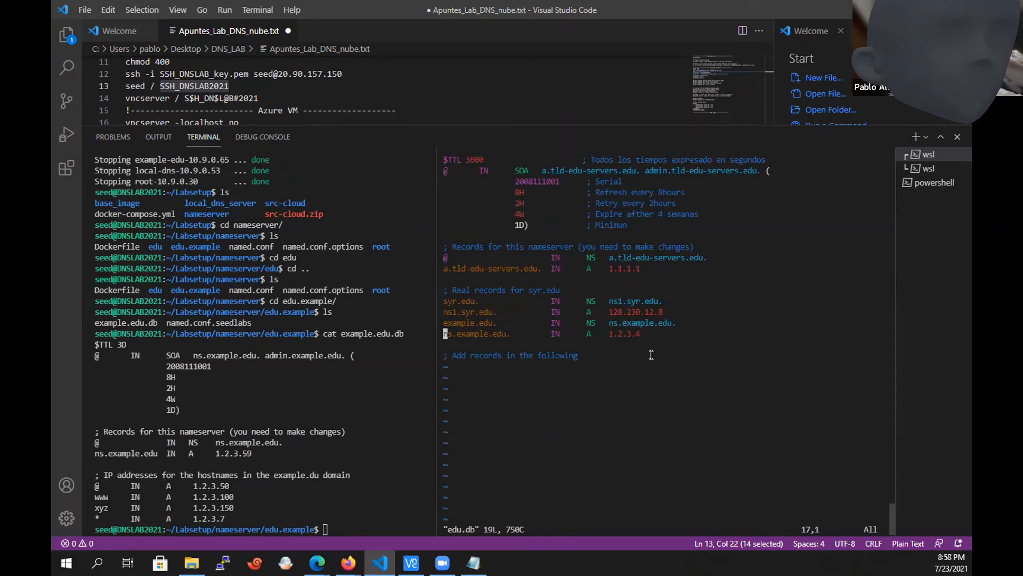
Set the ns.example.edu A record in edu.db to 1.2.3.59, matching the address in example.edu.db.
{"action": "left_click_drag", "start_coordinate": [252, 455], "coordinate": [130, 442]}
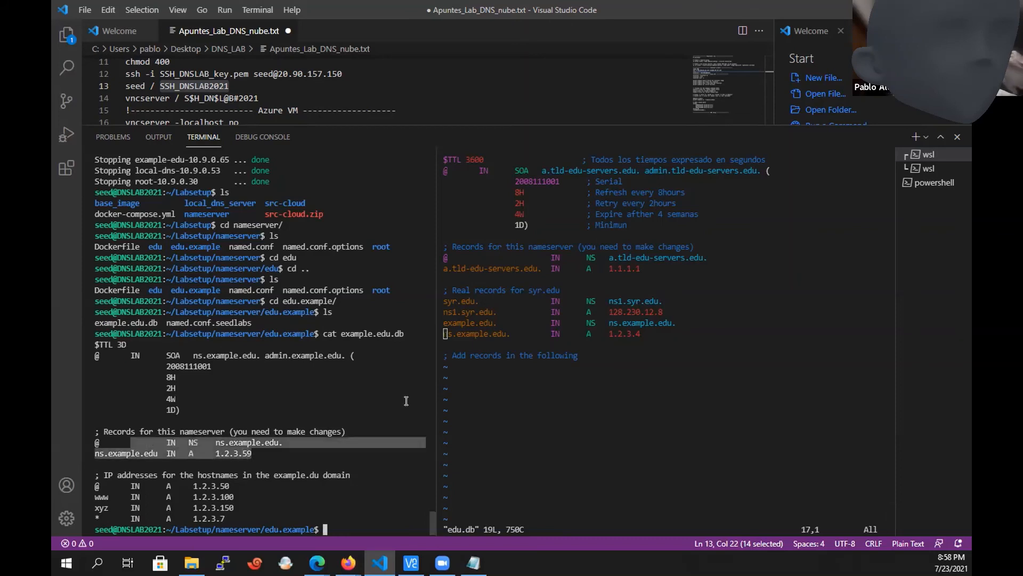
{"action": "key", "text": "ctrl+c"}
{"action": "left_click", "coordinate": [534, 394]}
{"action": "key", "text": "Right"}
{"action": "key", "text": "Right"}
{"action": "key", "text": "Right"}
{"action": "key", "text": "Right"}
{"action": "key", "text": "Right"}
{"action": "key", "text": "Right"}
{"action": "key", "text": "Right"}
{"action": "key", "text": "Right"}
{"action": "key", "text": "Right"}
{"action": "key", "text": "Right"}
{"action": "key", "text": "Right"}
{"action": "key", "text": "Right"}
{"action": "key", "text": "Right"}
{"action": "key", "text": "Right"}
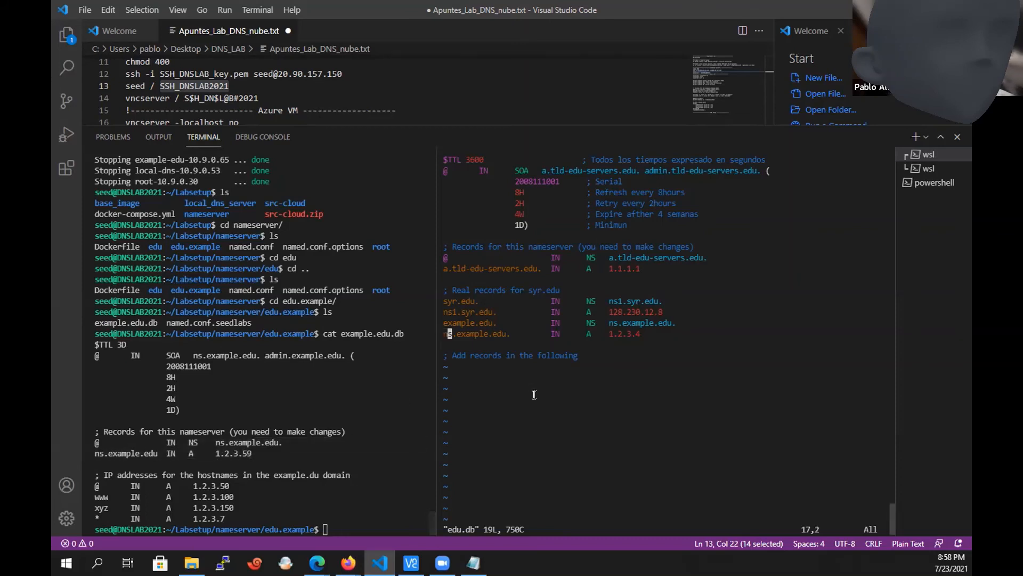
{"action": "key", "text": "Right"}
{"action": "key", "text": "Right"}
{"action": "key", "text": "Right"}
{"action": "key", "text": "Right"}
{"action": "key", "text": "Right"}
{"action": "key", "text": "Right"}
{"action": "key", "text": "Right"}
{"action": "key", "text": "Right"}
{"action": "key", "text": "Right"}
{"action": "key", "text": "Right"}
{"action": "key", "text": "Right"}
{"action": "key", "text": "Right"}
{"action": "key", "text": "Right"}
{"action": "key", "text": "Right"}
{"action": "key", "text": "Right"}
{"action": "key", "text": "Right"}
{"action": "key", "text": "Right"}
{"action": "key", "text": "Right"}
{"action": "key", "text": "Right"}
{"action": "key", "text": "Right"}
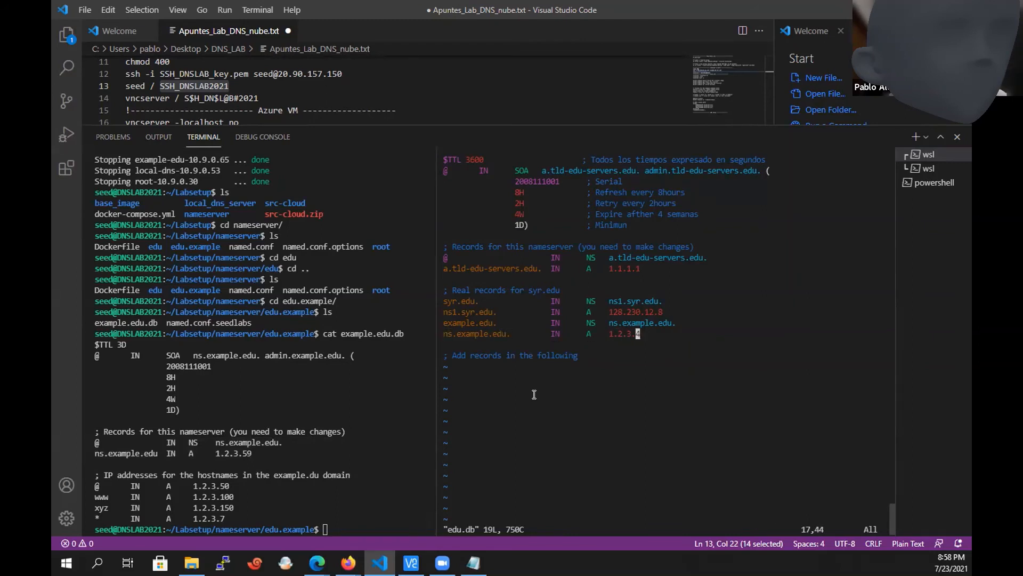
{"action": "key", "text": "shift+r"}
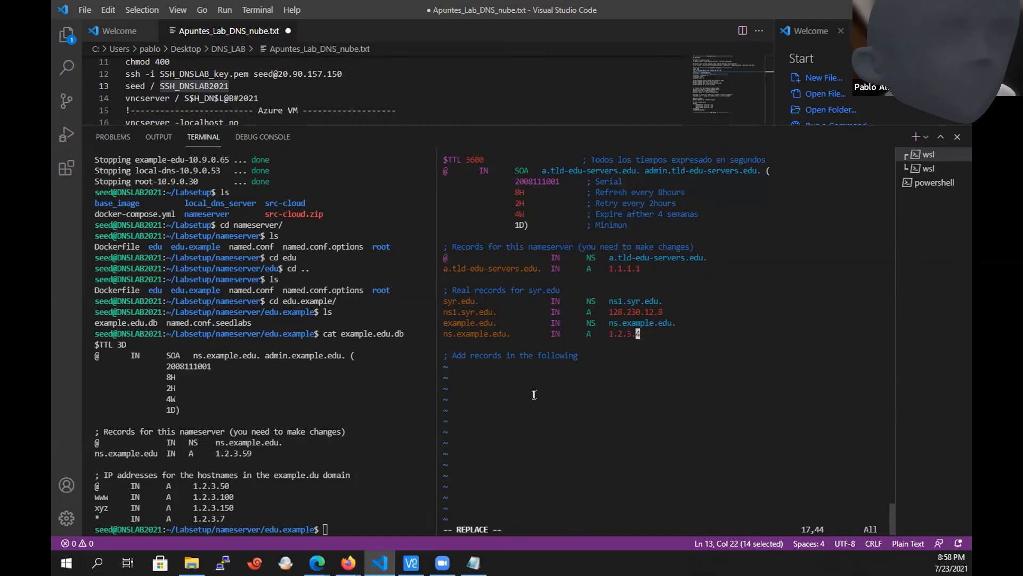
{"action": "type", "text": "59"}
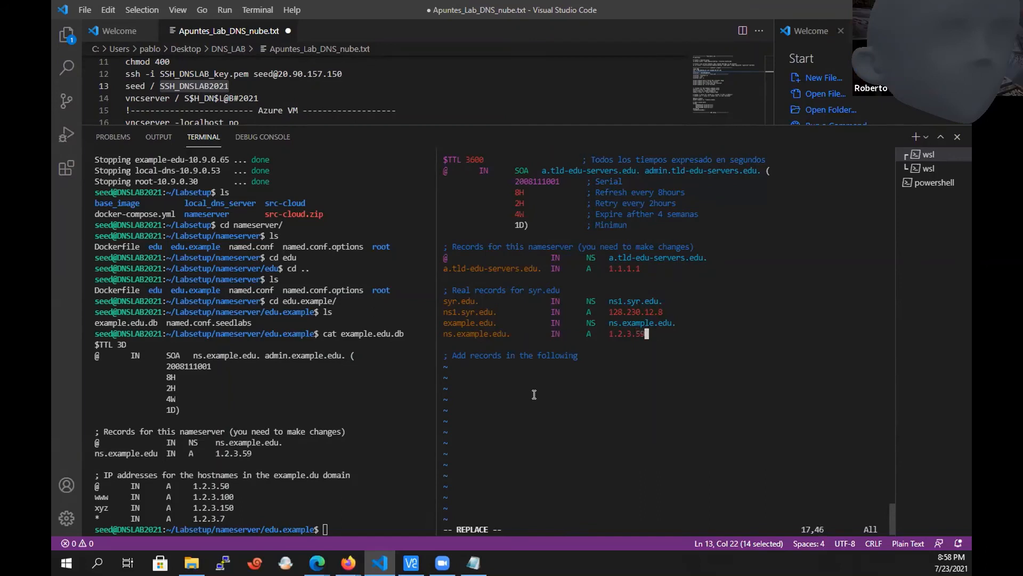
{"action": "key", "text": "Escape"}
Insert a # at the start of the ns.example.edu A record in edu.db.
{"action": "key", "text": "Up"}
{"action": "key", "text": "Down"}
{"action": "key", "text": "Left"}
{"action": "key", "text": "Left"}
{"action": "key", "text": "Left"}
{"action": "key", "text": "Right"}
{"action": "key", "text": "Right"}
{"action": "key", "text": "Right"}
{"action": "key", "text": "Left"}
{"action": "key", "text": "Left"}
{"action": "key", "text": "Left"}
{"action": "key", "text": "Left"}
{"action": "key", "text": "Left"}
{"action": "key", "text": "Left"}
{"action": "key", "text": "Left"}
{"action": "key", "text": "Left"}
{"action": "key", "text": "Left"}
{"action": "key", "text": "Left"}
{"action": "key", "text": "Left"}
{"action": "key", "text": "Left"}
{"action": "key", "text": "Left"}
{"action": "key", "text": "Left"}
{"action": "key", "text": "Left"}
{"action": "key", "text": "Left"}
{"action": "key", "text": "Left"}
{"action": "key", "text": "Left"}
{"action": "key", "text": "Left"}
{"action": "key", "text": "Left"}
{"action": "key", "text": "Left"}
{"action": "key", "text": "Left"}
{"action": "key", "text": "Left"}
{"action": "key", "text": "Left"}
{"action": "key", "text": "Left"}
{"action": "key", "text": "Left"}
{"action": "key", "text": "Left"}
{"action": "key", "text": "Left"}
{"action": "key", "text": "Left"}
{"action": "key", "text": "Left"}
{"action": "key", "text": "Left"}
{"action": "key", "text": "Left"}
{"action": "type", "text": "i#"}
{"action": "key", "text": "Escape"}
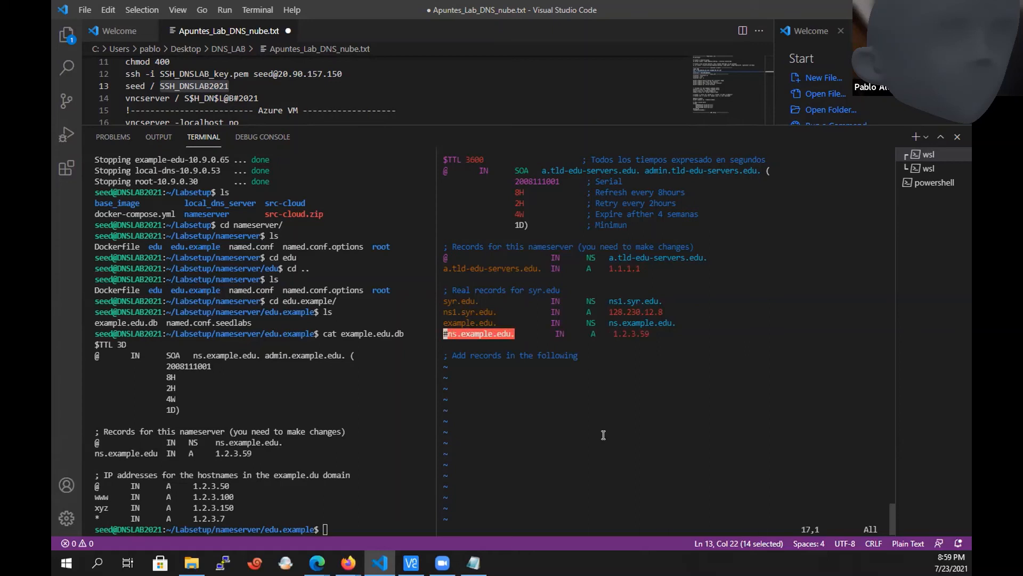
Replace the # before the ns.example.edu record with a semicolon, then save edu.db and exit vi.
{"action": "key", "text": "shift+r"}
{"action": "type", "text": ";"}
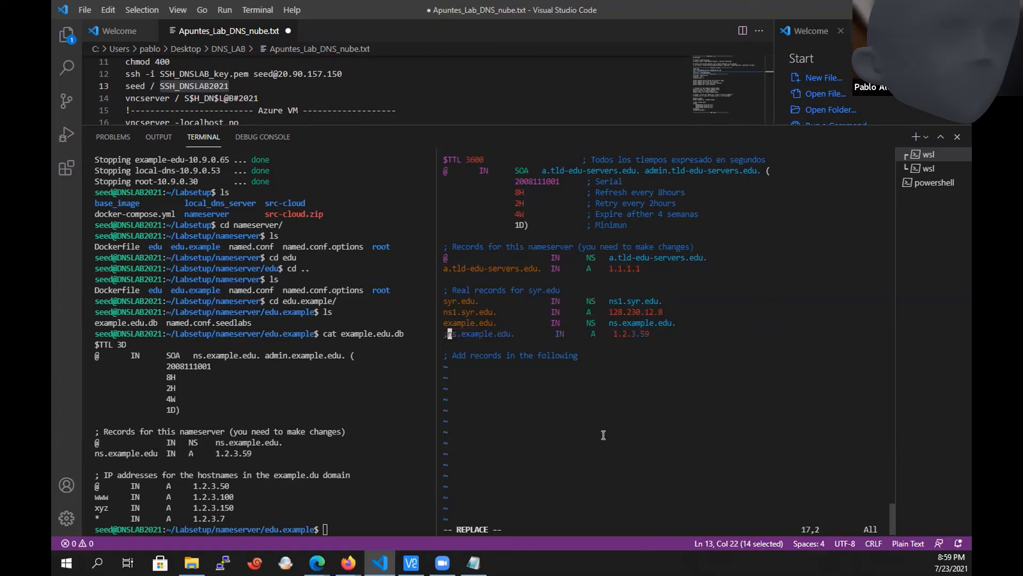
{"action": "key", "text": "Escape"}
{"action": "type", "text": ":wq!"}
{"action": "key", "text": "Return"}
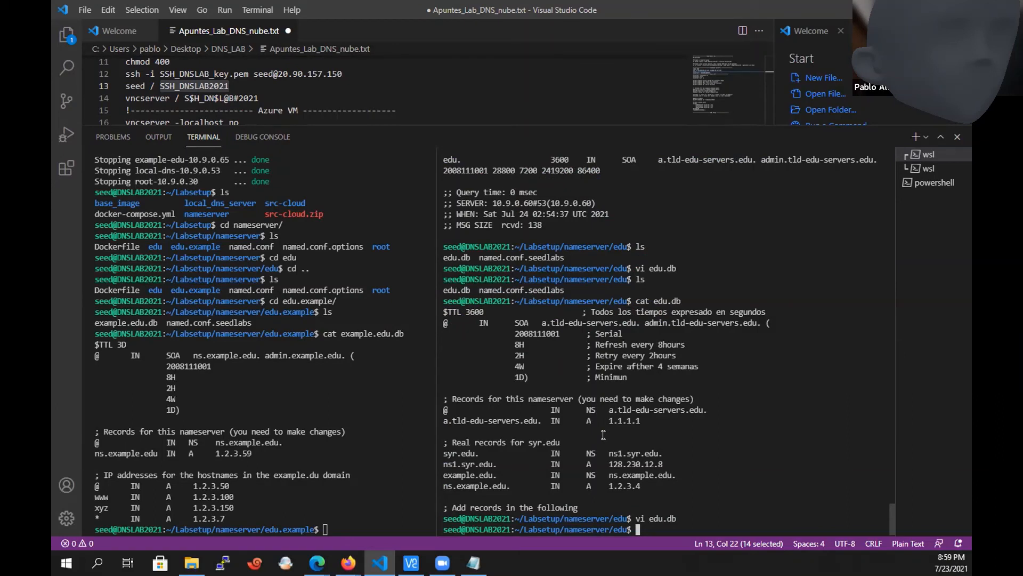
Return the terminal in edu.example to the Labsetup directory and list its contents.
{"action": "left_click", "coordinate": [345, 513]}
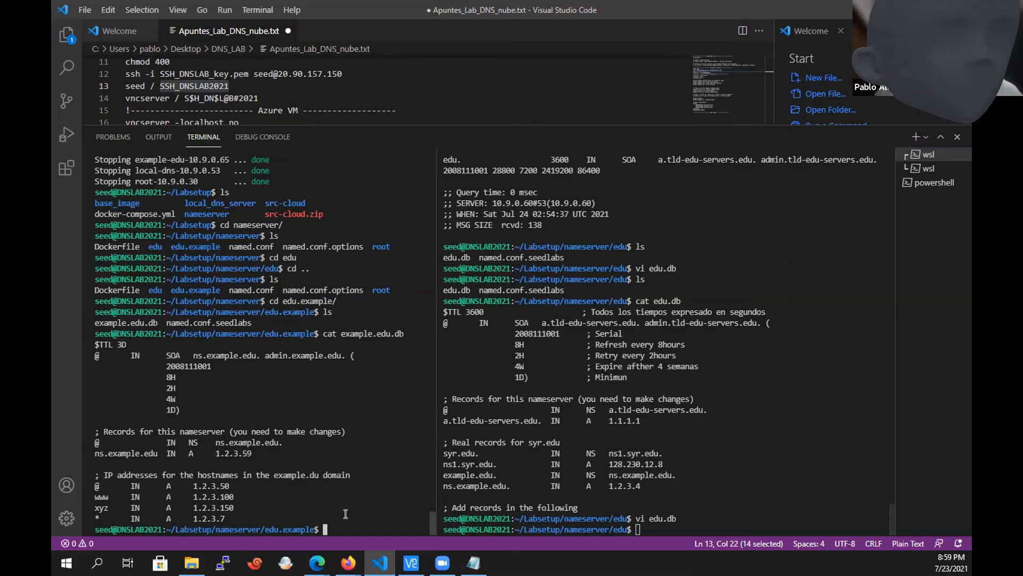
{"action": "type", "text": "cd .."}
{"action": "key", "text": "Return"}
{"action": "type", "text": "ls"}
{"action": "key", "text": "Return"}
{"action": "type", "text": "cd "}
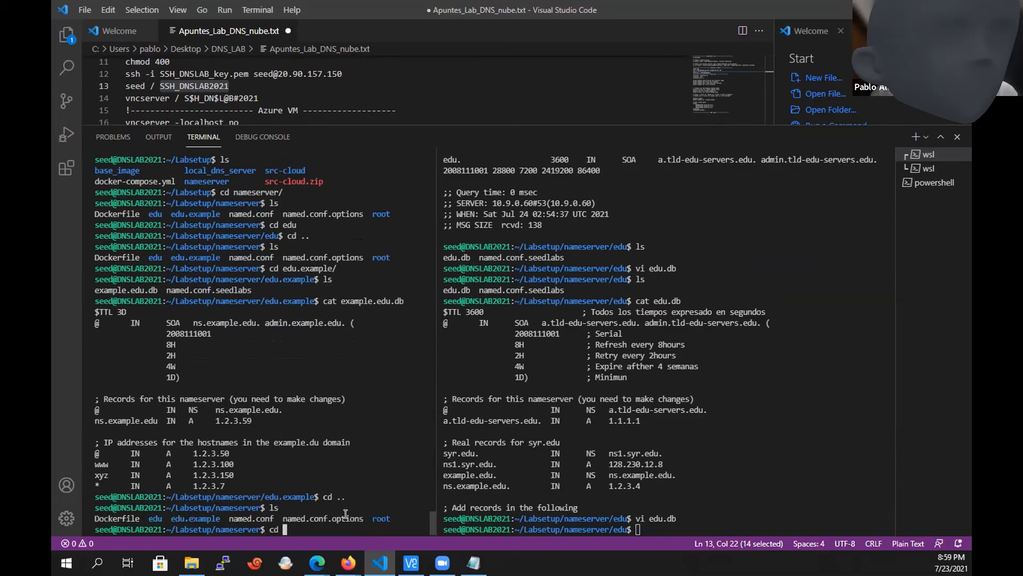
{"action": "type", "text": ".."}
{"action": "key", "text": "Return"}
{"action": "type", "text": "ls"}
{"action": "key", "text": "Return"}
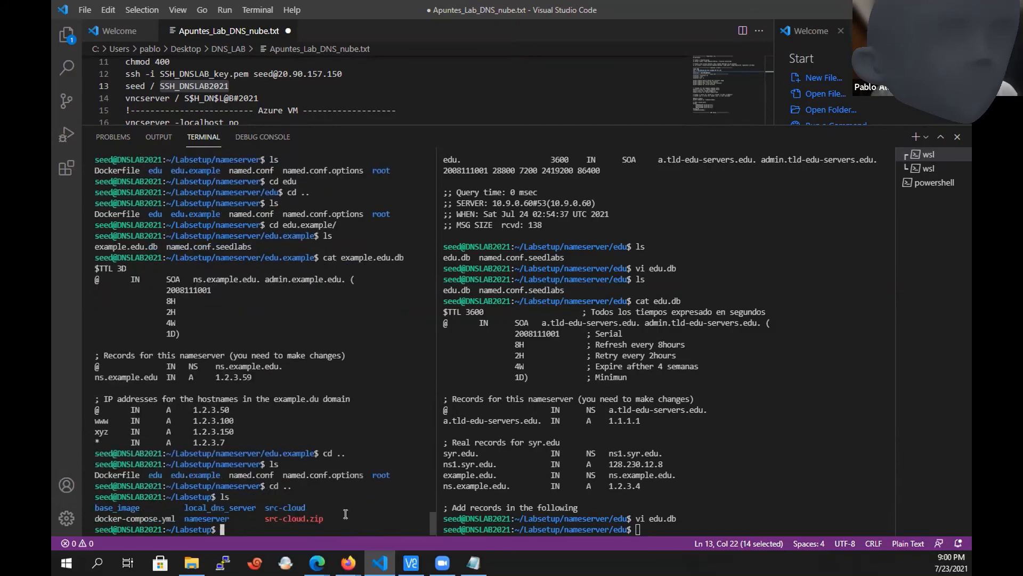
Rebuild the lab container images with docker-compose build.
{"action": "type", "text": "docker-compose"}
{"action": "key", "text": "BackSpace"}
{"action": "type", "text": "buil"}
{"action": "type", "text": "d"}
{"action": "key", "text": "Return"}
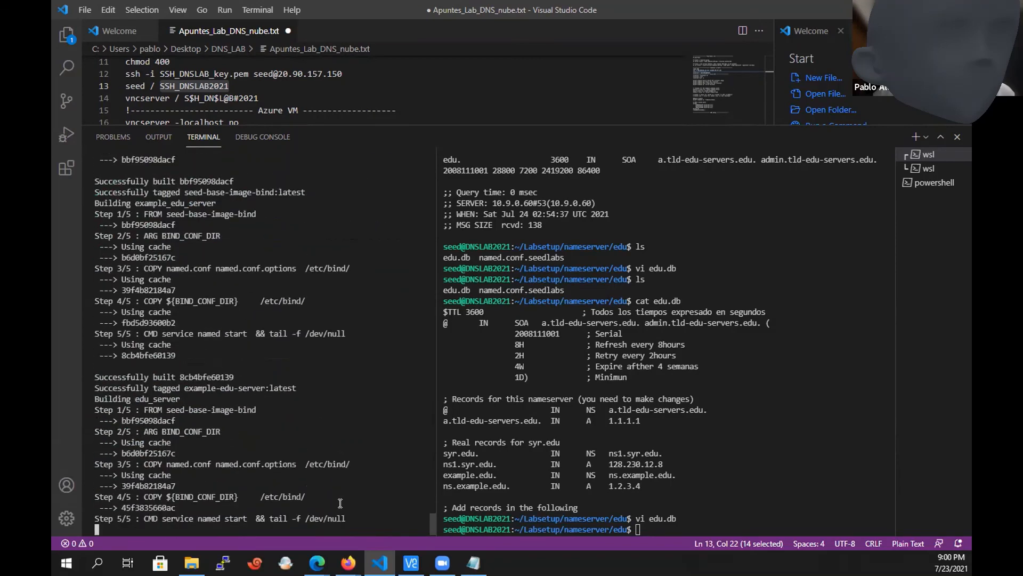
Start the lab containers from the Labsetup directory with docker-compose up.
{"action": "type", "text": "docker.co"}
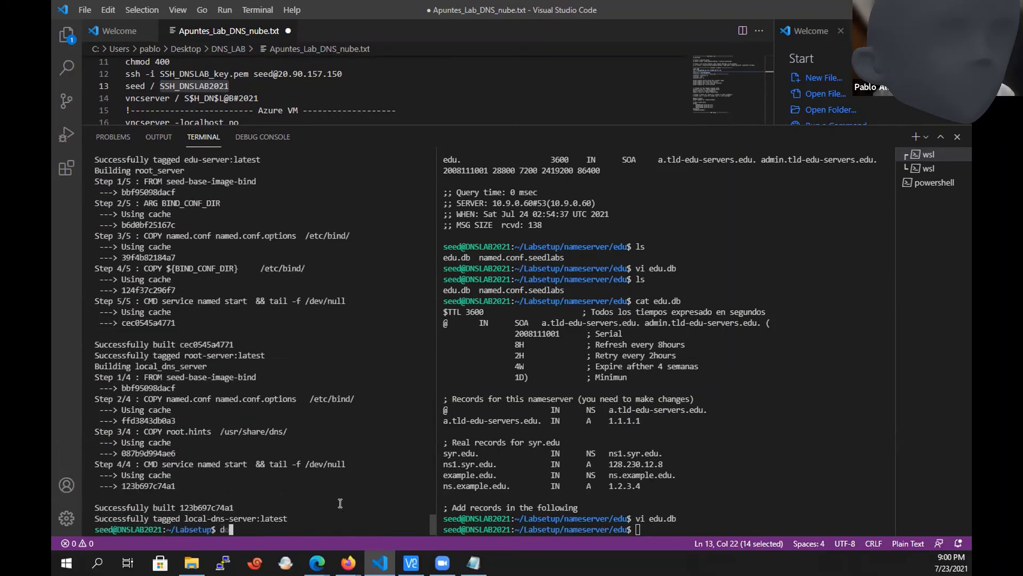
{"action": "key", "text": "BackSpace"}
{"action": "key", "text": "BackSpace"}
{"action": "key", "text": "BackSpace"}
{"action": "type", "text": "-compose up"}
{"action": "key", "text": "Return"}
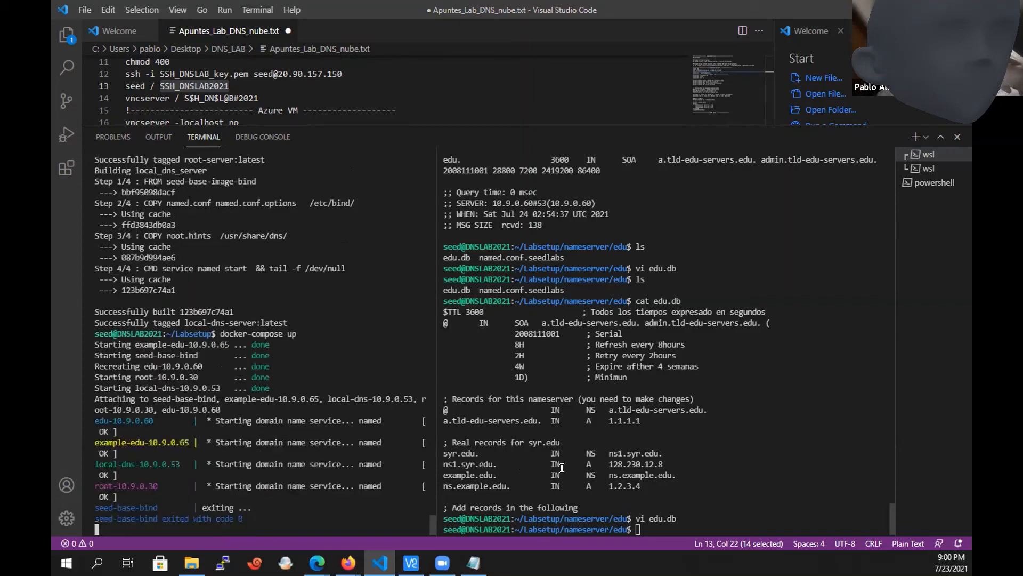
In the other terminal, list the edu directory, move up to the nameserver directory and list its contents.
{"action": "left_click", "coordinate": [562, 467]}
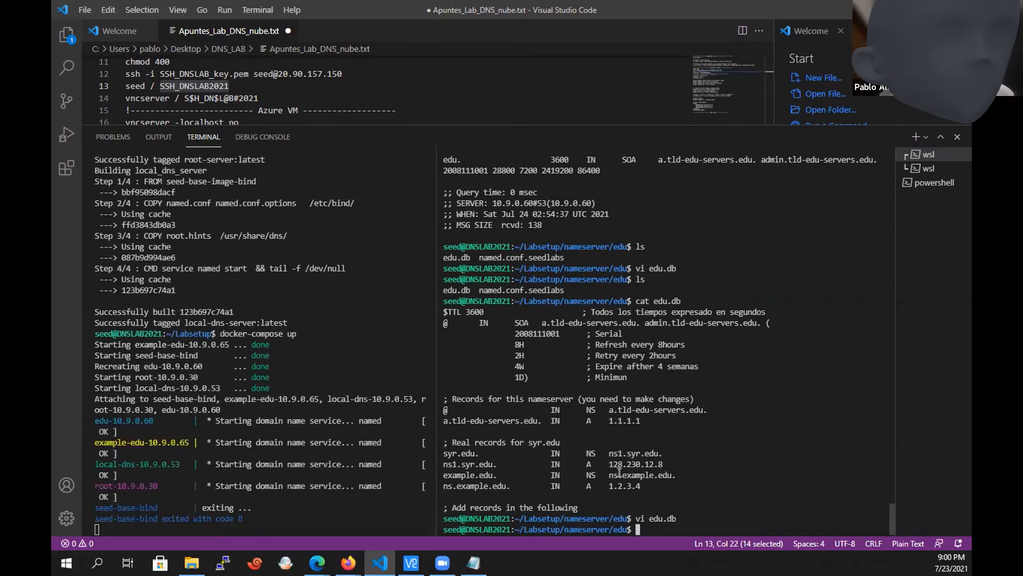
{"action": "type", "text": "ls"}
{"action": "key", "text": "Return"}
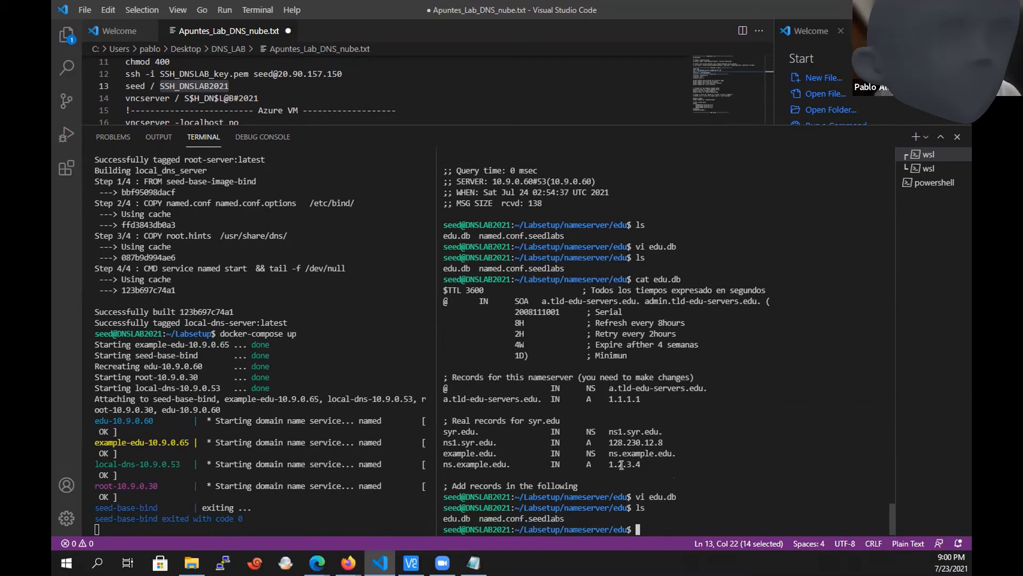
{"action": "type", "text": "cd .."}
{"action": "key", "text": "Return"}
{"action": "type", "text": "ls"}
{"action": "key", "text": "Return"}
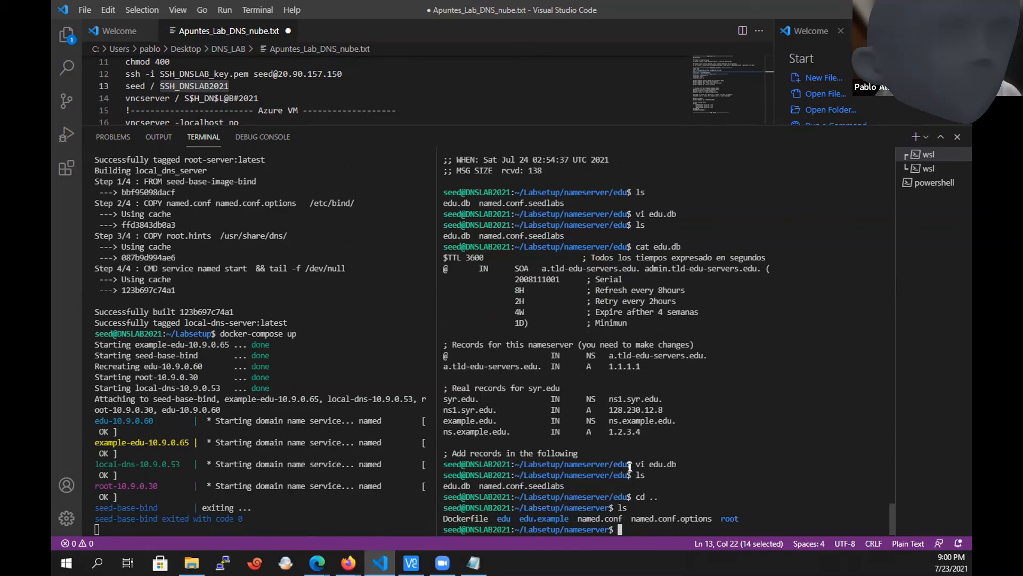
List the running containers with dockps and highlight the edu and example-edu server entries.
{"action": "type", "text": "dockps"}
{"action": "key", "text": "Return"}
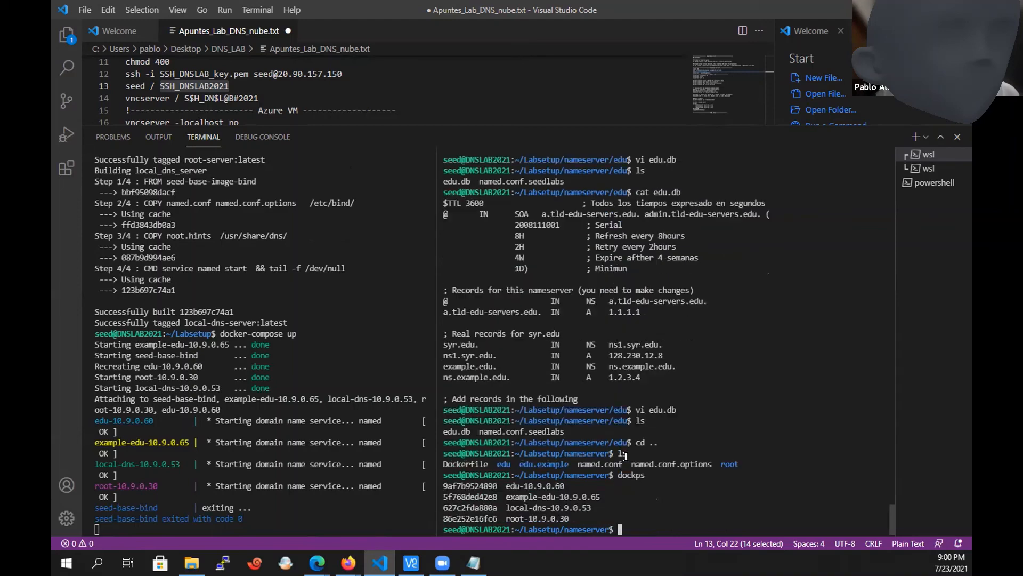
{"action": "double_click", "coordinate": [553, 494]}
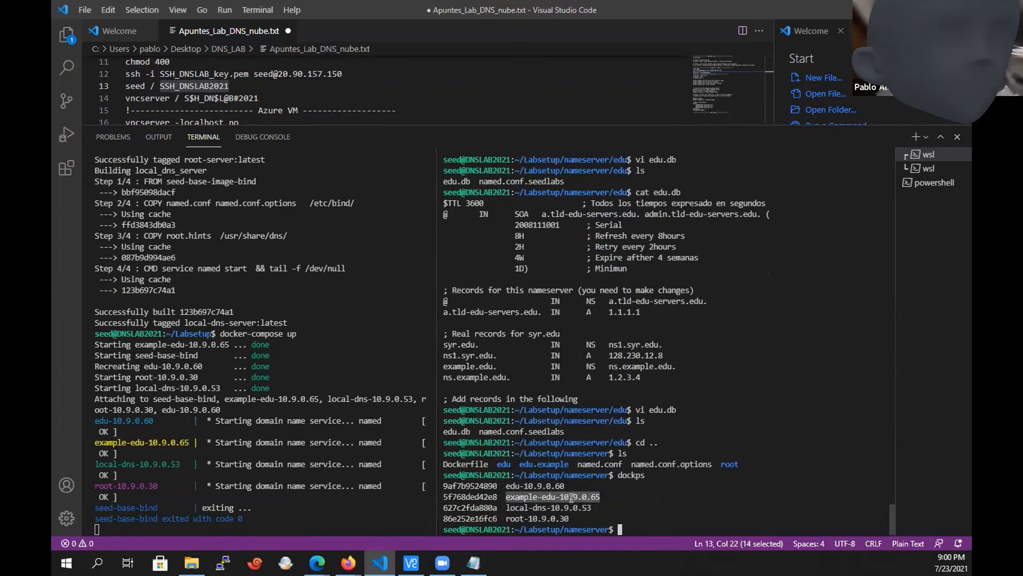
{"action": "double_click", "coordinate": [536, 485]}
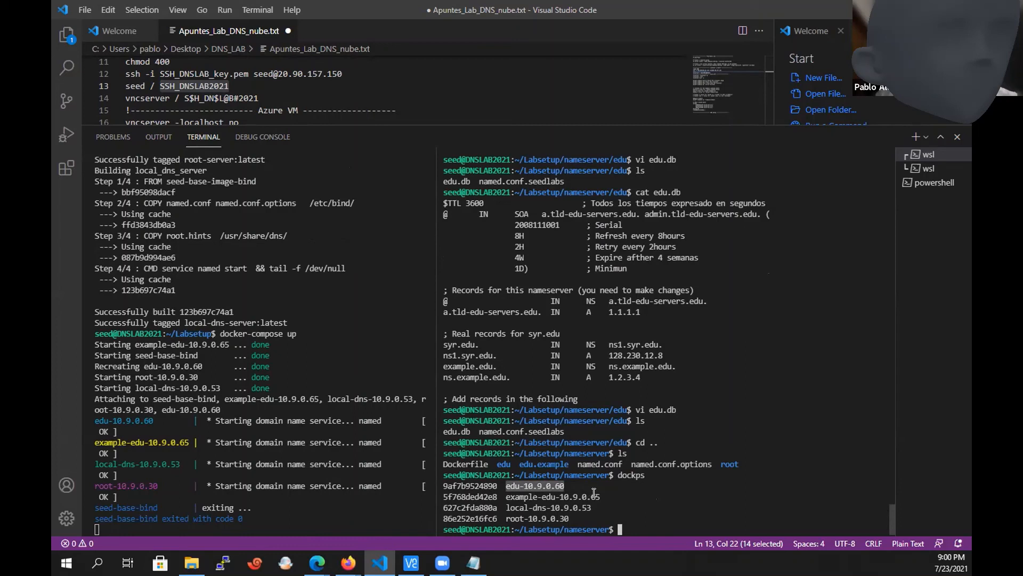
{"action": "left_click_drag", "start_coordinate": [595, 496], "coordinate": [520, 496]}
{"action": "left_click", "coordinate": [611, 486]}
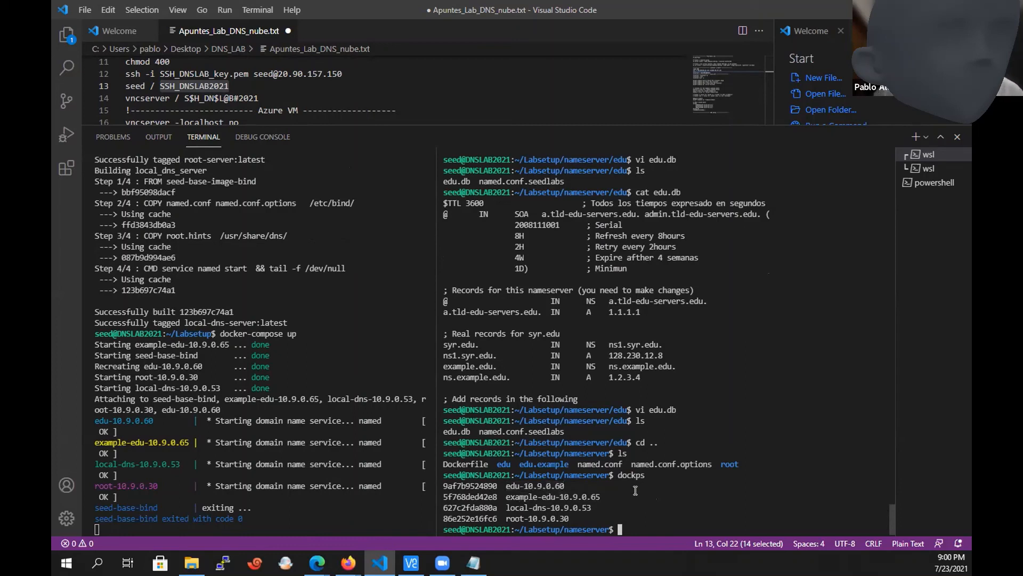
{"action": "type", "text": "dig @10.9.0."}
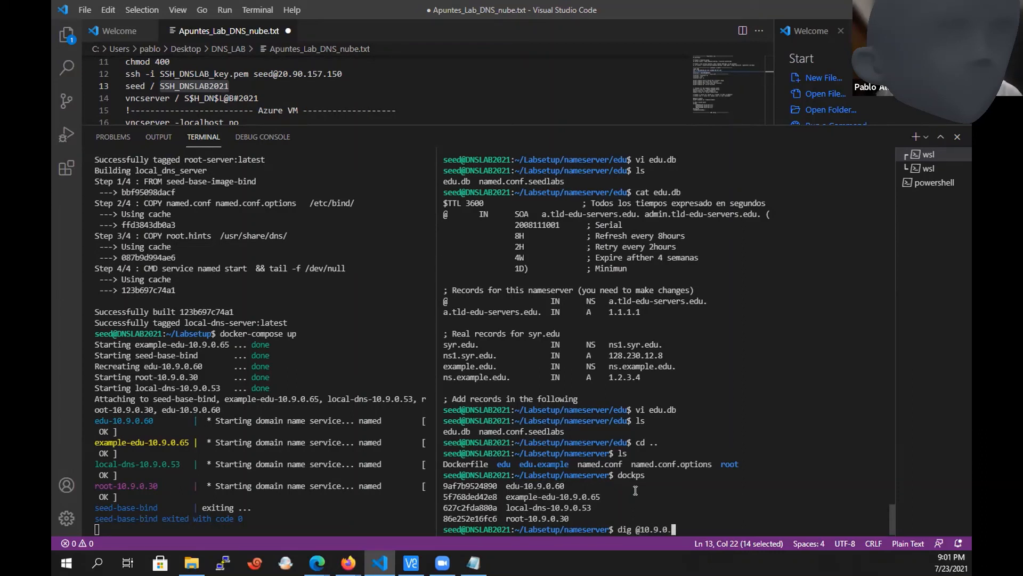
{"action": "type", "text": "60 "}
{"action": "type", "text": "www.ex"}
{"action": "type", "text": "amp"}
{"action": "type", "text": "l."}
{"action": "type", "text": ".edu"}
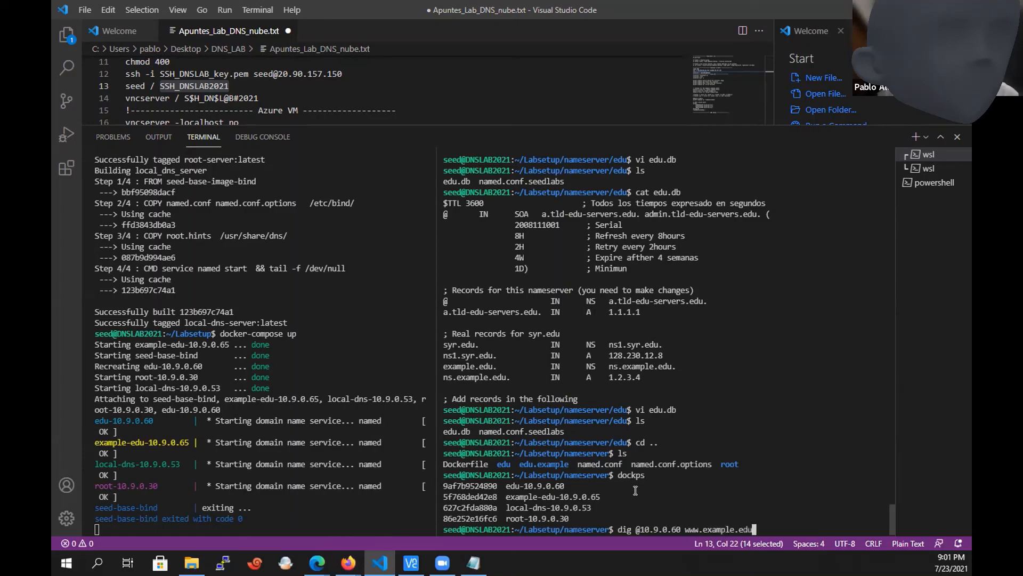
{"action": "key", "text": "Return"}
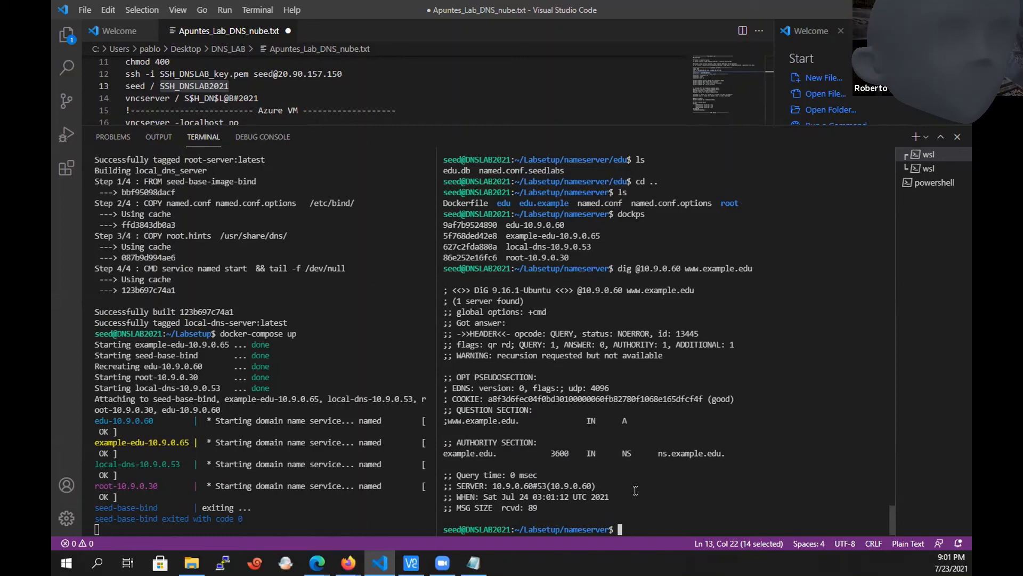
Abandon the recalled dig command and list the running containers again with dockps.
{"action": "key", "text": "Up"}
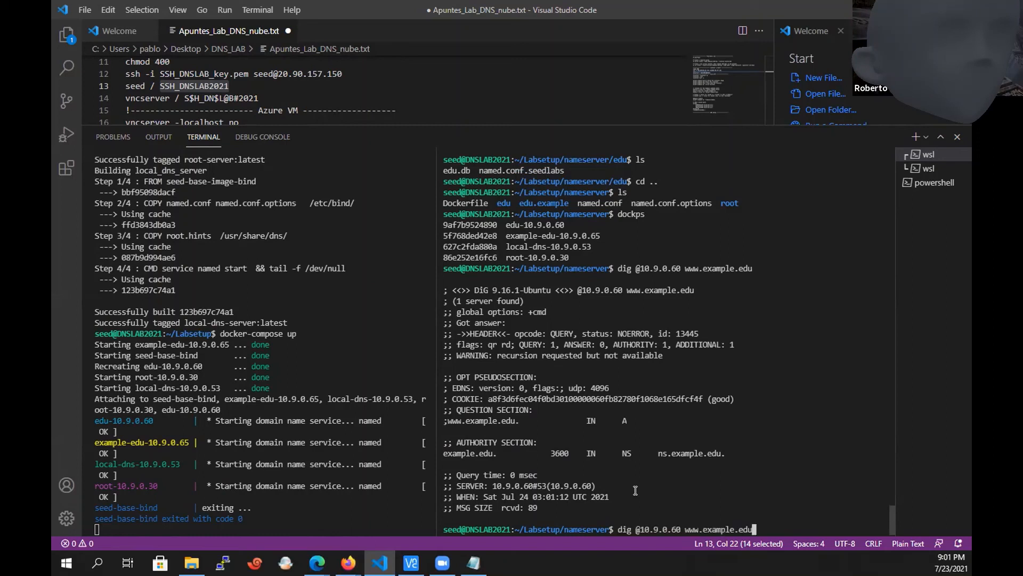
{"action": "key", "text": "Left"}
{"action": "key", "text": "Left"}
{"action": "key", "text": "Left"}
{"action": "key", "text": "Left"}
{"action": "key", "text": "Left"}
{"action": "key", "text": "Left"}
{"action": "key", "text": "Left"}
{"action": "key", "text": "Left"}
{"action": "key", "text": "Left"}
{"action": "key", "text": "Left"}
{"action": "key", "text": "Left"}
{"action": "key", "text": "Left"}
{"action": "key", "text": "Left"}
{"action": "key", "text": "Left"}
{"action": "key", "text": "Left"}
{"action": "key", "text": "Left"}
{"action": "key", "text": "Down"}
{"action": "type", "text": "d"}
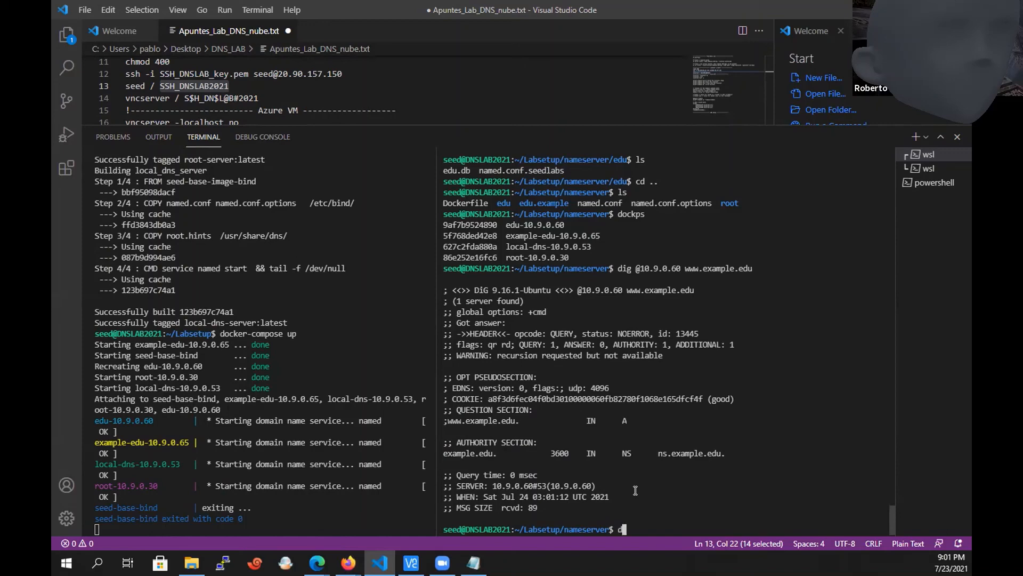
{"action": "type", "text": "ockps"}
{"action": "key", "text": "Return"}
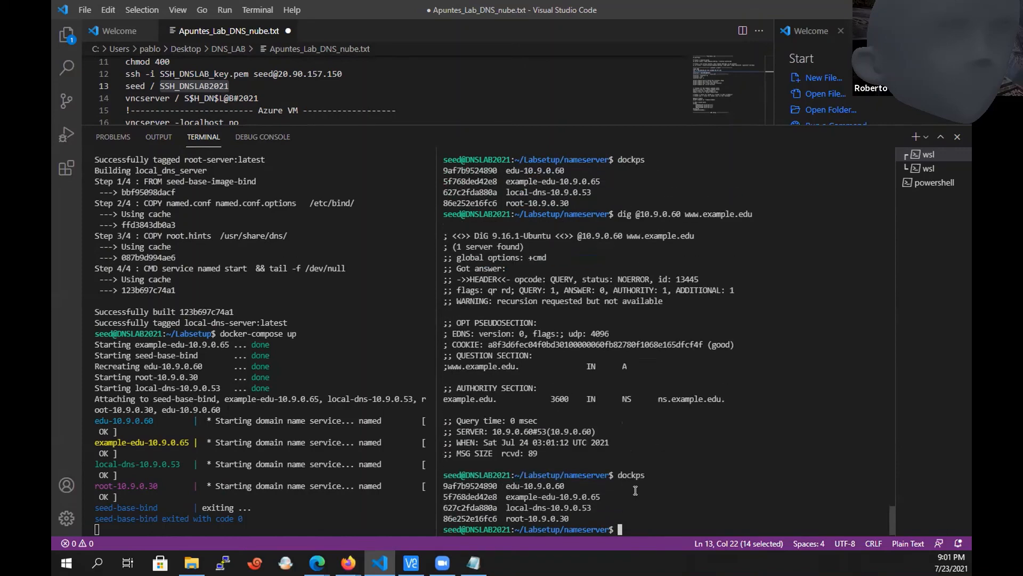
{"action": "key", "text": "Up"}
{"action": "key", "text": "Up"}
{"action": "key", "text": "Left"}
{"action": "key", "text": "Left"}
{"action": "key", "text": "Left"}
{"action": "key", "text": "Left"}
{"action": "key", "text": "Left"}
{"action": "key", "text": "Left"}
{"action": "key", "text": "Left"}
{"action": "key", "text": "Left"}
{"action": "key", "text": "Left"}
{"action": "key", "text": "Left"}
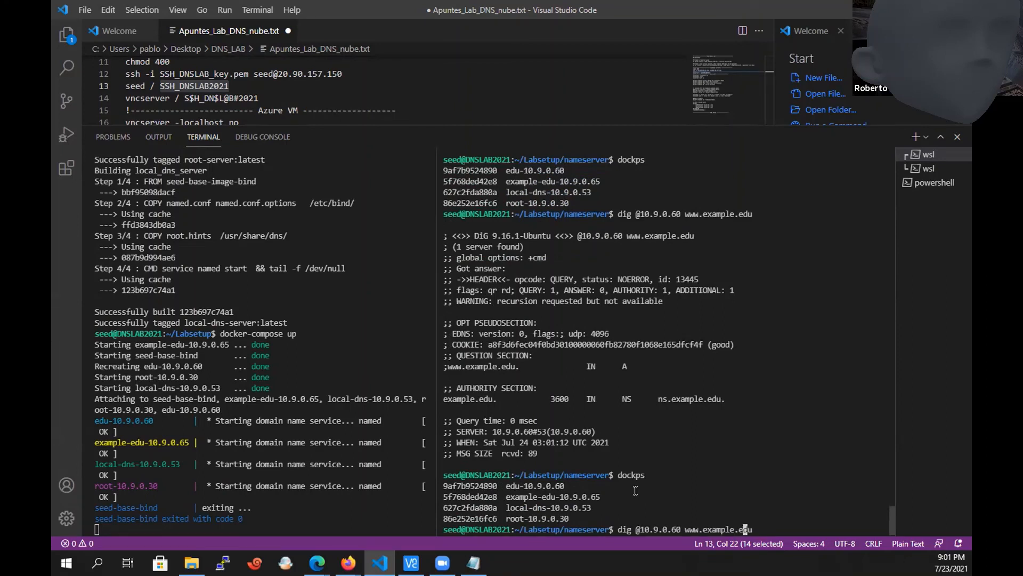
{"action": "key", "text": "Left"}
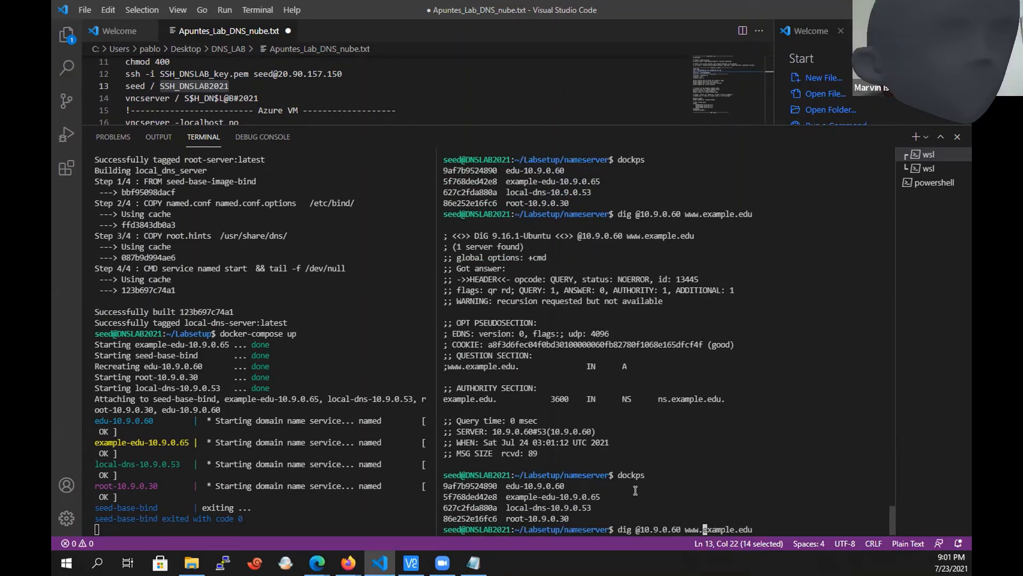
{"action": "key", "text": "BackSpace"}
{"action": "key", "text": "BackSpace"}
{"action": "key", "text": "BackSpace"}
{"action": "key", "text": "BackSpace"}
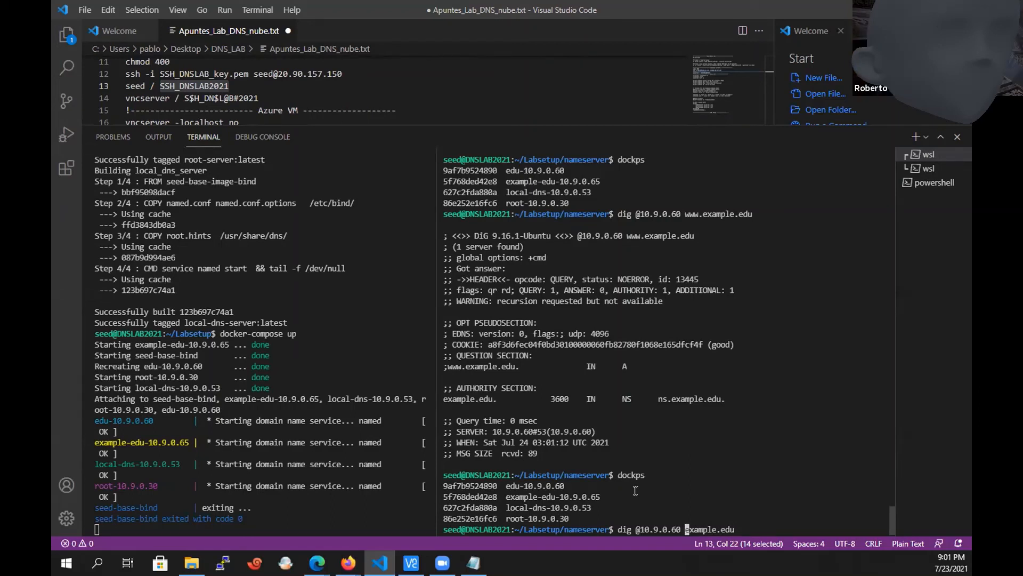
{"action": "type", "text": "ns."}
{"action": "key", "text": "Return"}
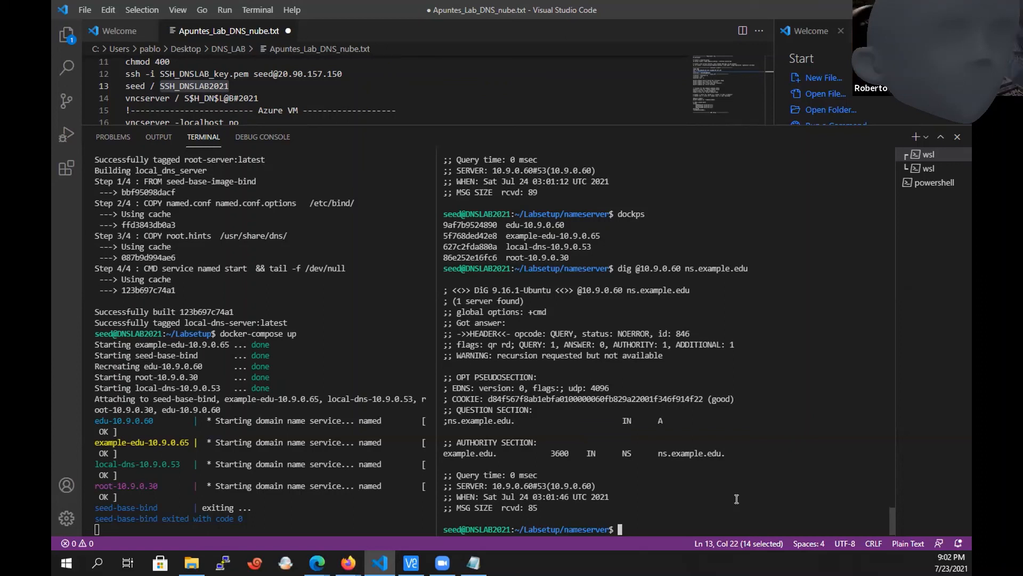
Stop the running lab containers and, in the other terminal, enter the edu directory and list its files.
{"action": "left_click", "coordinate": [303, 506]}
{"action": "key", "text": "ctrl+c"}
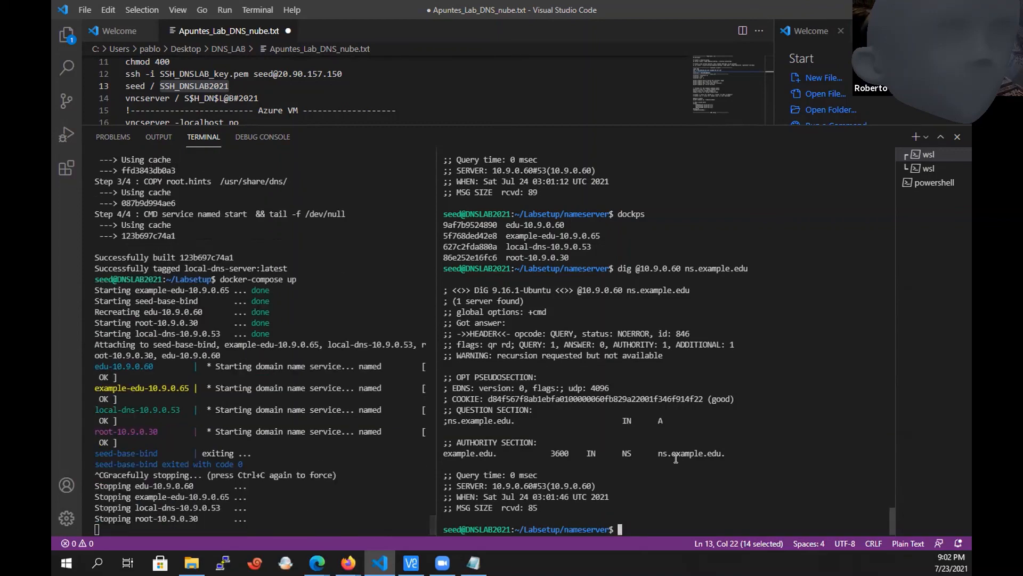
{"action": "type", "text": "ls"}
{"action": "key", "text": "Return"}
{"action": "type", "text": "cd "}
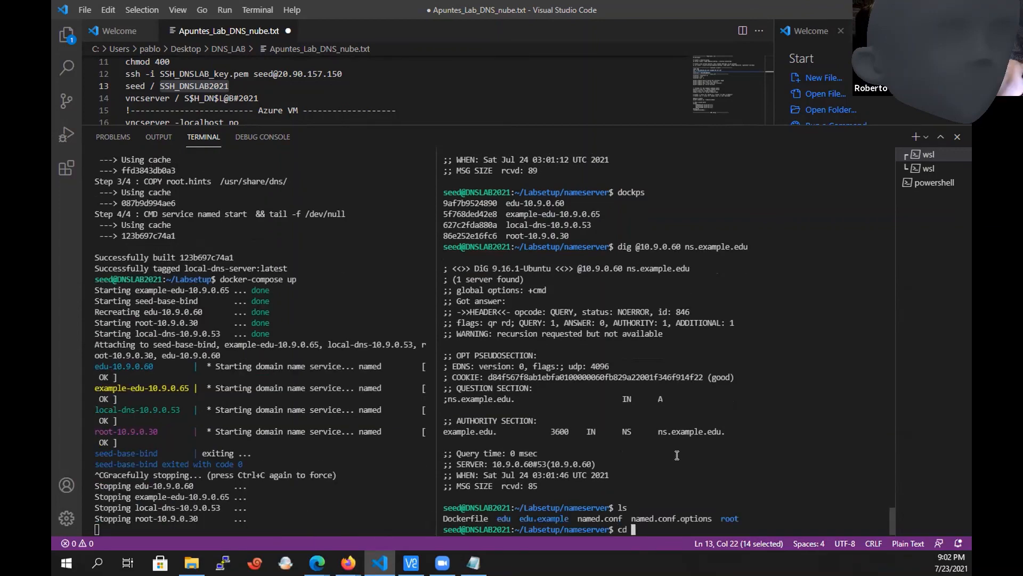
{"action": "type", "text": "edu"}
{"action": "key", "text": "Return"}
{"action": "type", "text": "ls"}
{"action": "key", "text": "Return"}
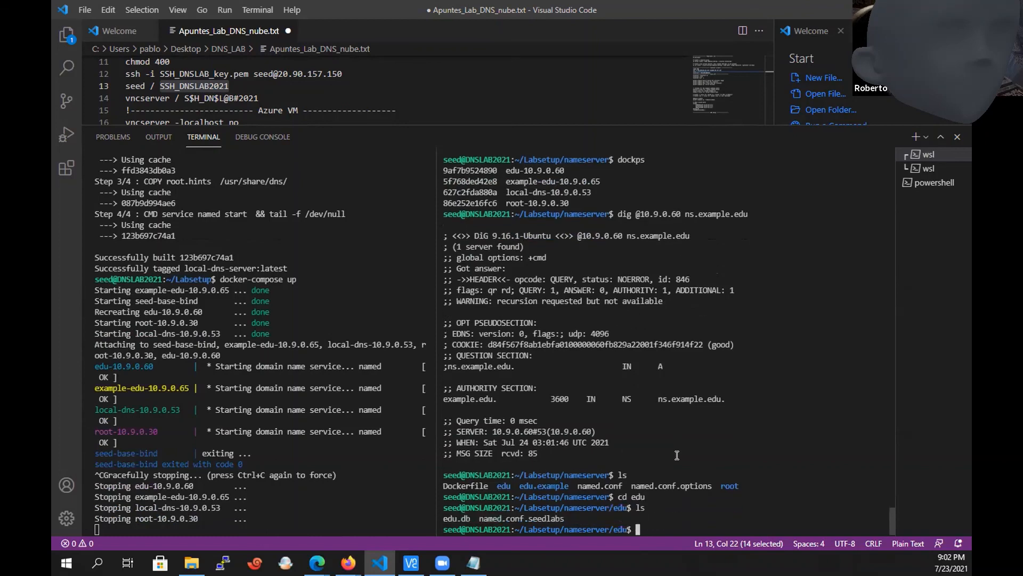
Open edu.db in vi and uncomment the ns.example.edu A record by removing its leading semicolon.
{"action": "type", "text": "vi edu.db"}
{"action": "key", "text": "Return"}
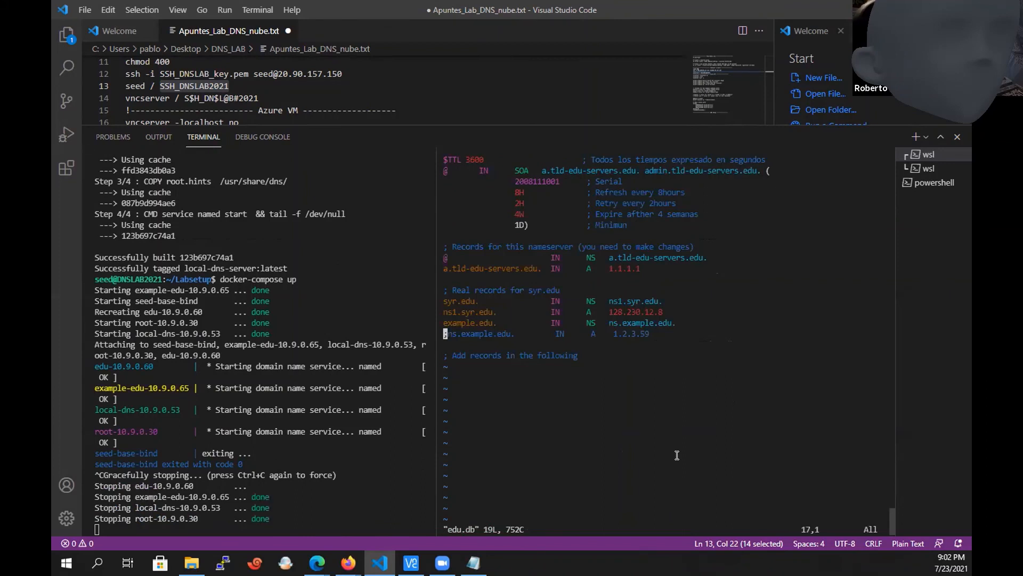
{"action": "type", "text": "i;"}
{"action": "key", "text": "Escape"}
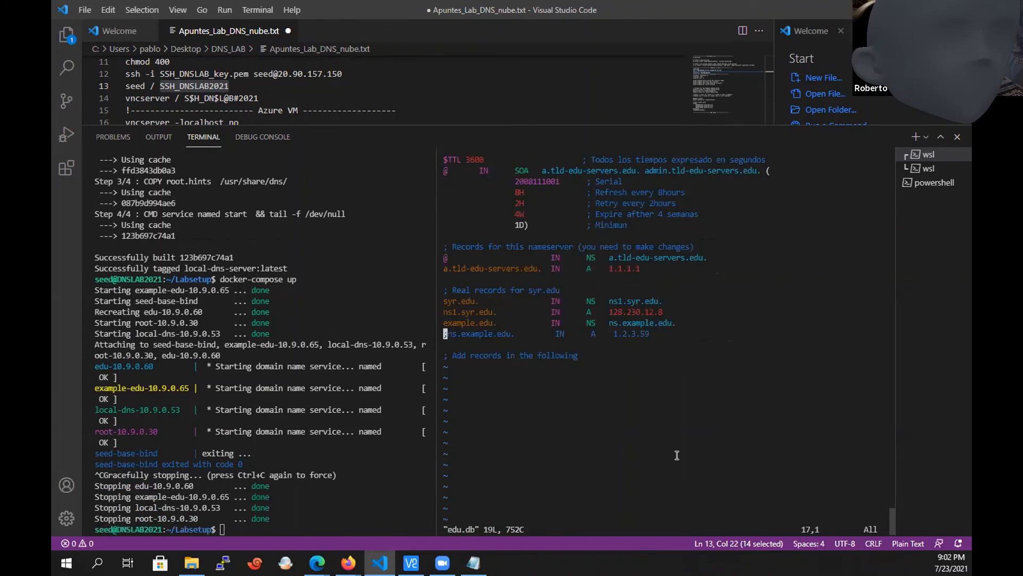
{"action": "key", "text": "x"}
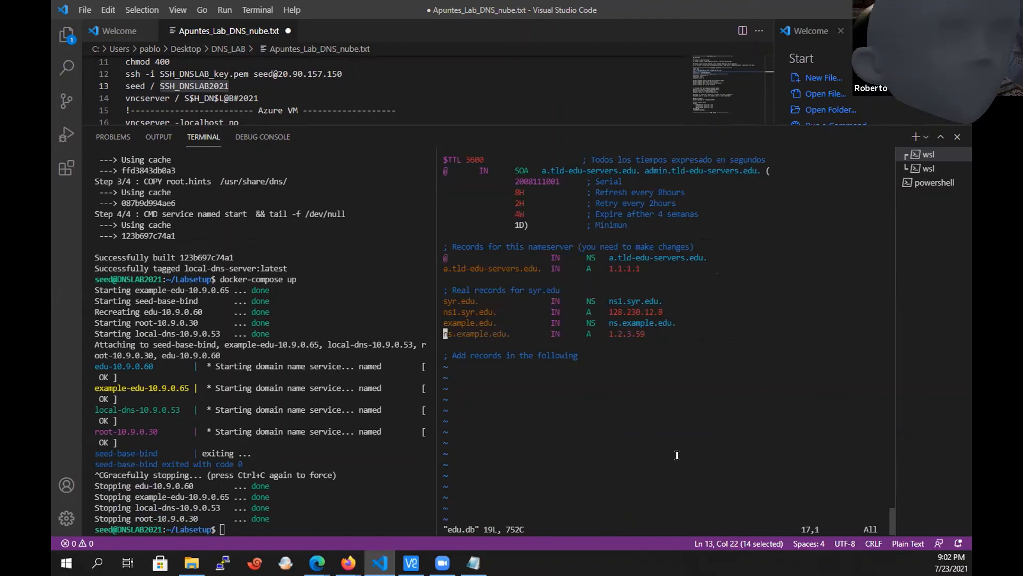
{"action": "key", "text": "l"}
{"action": "key", "text": "l"}
{"action": "key", "text": "l"}
{"action": "key", "text": "l"}
{"action": "key", "text": "l"}
{"action": "key", "text": "l"}
{"action": "key", "text": "l"}
{"action": "key", "text": "l"}
{"action": "key", "text": "l"}
{"action": "key", "text": "l"}
{"action": "key", "text": "l"}
{"action": "key", "text": "l"}
{"action": "key", "text": "l"}
{"action": "key", "text": "l"}
{"action": "key", "text": "l"}
{"action": "key", "text": "l"}
{"action": "key", "text": "l"}
{"action": "key", "text": "l"}
{"action": "key", "text": "l"}
{"action": "key", "text": "l"}
{"action": "key", "text": "l"}
{"action": "key", "text": "l"}
{"action": "key", "text": "l"}
{"action": "key", "text": "l"}
{"action": "key", "text": "l"}
{"action": "key", "text": "l"}
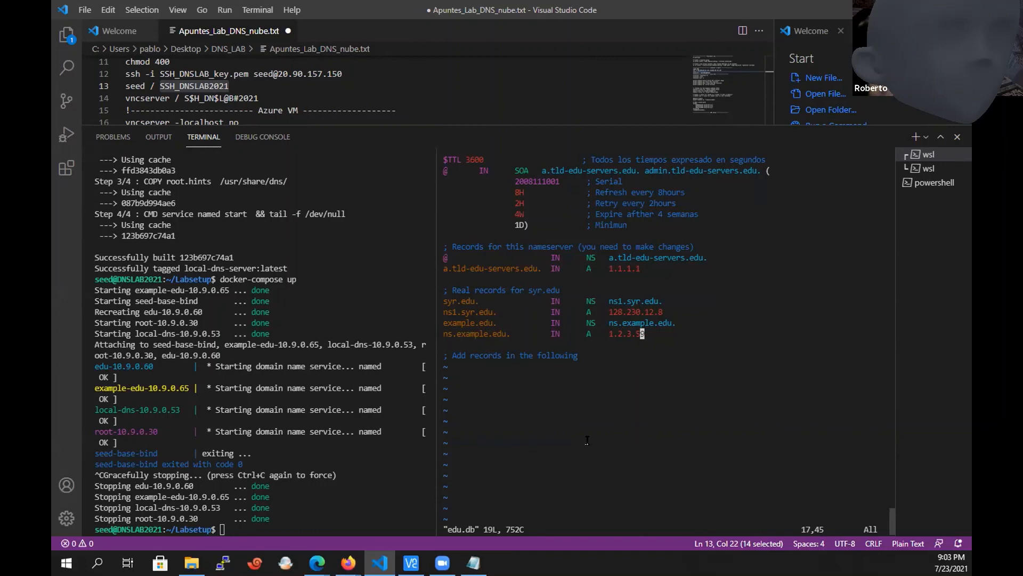
In the Labsetup terminal, list the directory, change into nameserver and list its contents.
{"action": "left_click", "coordinate": [342, 457]}
{"action": "type", "text": "ls"}
{"action": "key", "text": "Return"}
{"action": "type", "text": "cd "}
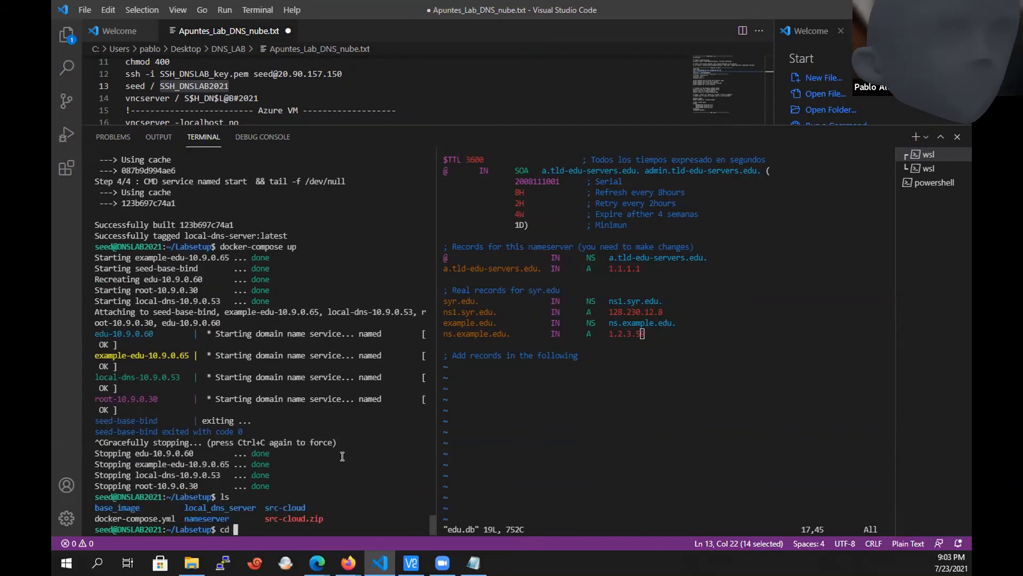
{"action": "type", "text": "cn"}
{"action": "key", "text": "BackSpace"}
{"action": "key", "text": "BackSpace"}
{"action": "type", "text": "nameserver/"}
{"action": "key", "text": "Tab"}
{"action": "key", "text": "Return"}
{"action": "type", "text": "ls"}
{"action": "key", "text": "Return"}
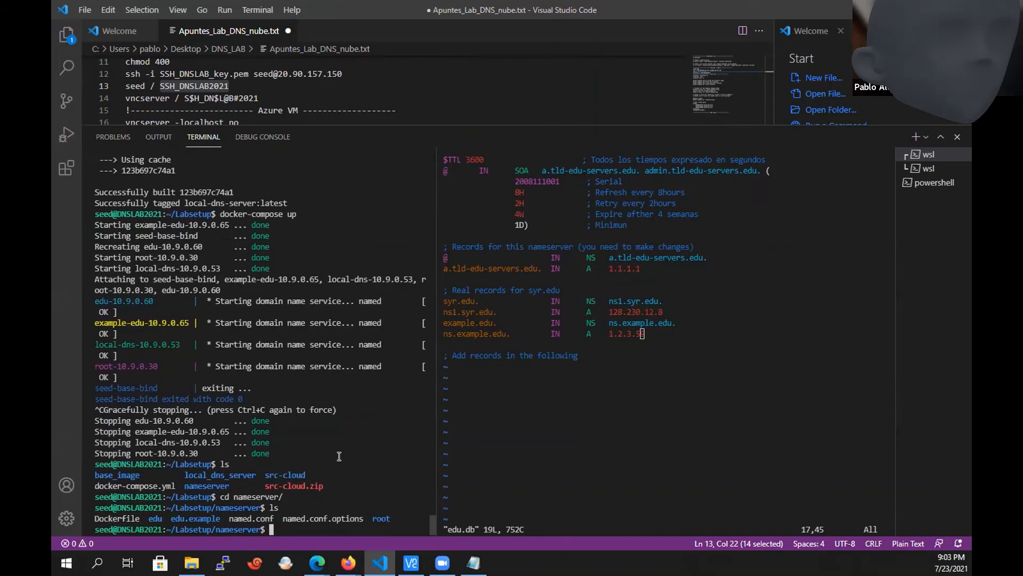
Change into the edu.example directory and list its files.
{"action": "type", "text": "cd ex"}
{"action": "key", "text": "BackSpace"}
{"action": "key", "text": "BackSpace"}
{"action": "type", "text": "edu."}
{"action": "key", "text": "Tab"}
{"action": "key", "text": "Return"}
{"action": "type", "text": "ls"}
{"action": "key", "text": "Return"}
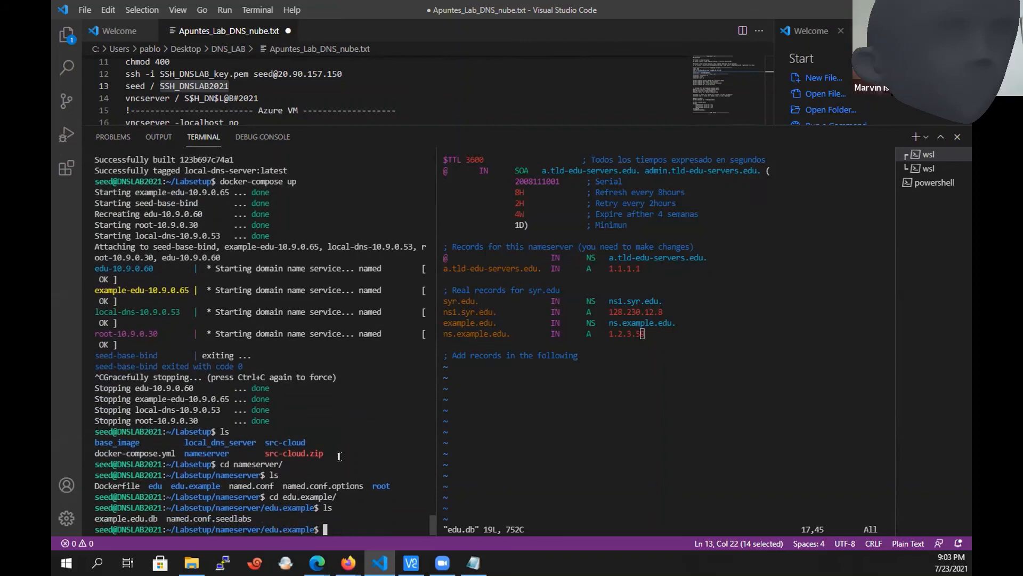
Display example.edu.db with cat and highlight the NS and A records for its name server.
{"action": "type", "text": "cat ex"}
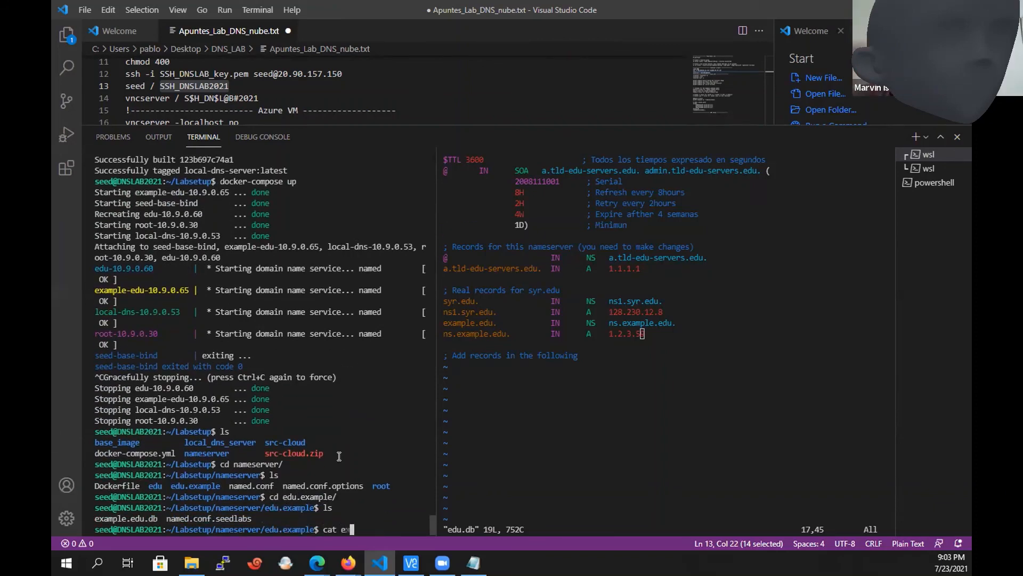
{"action": "key", "text": "Tab"}
{"action": "key", "text": "Return"}
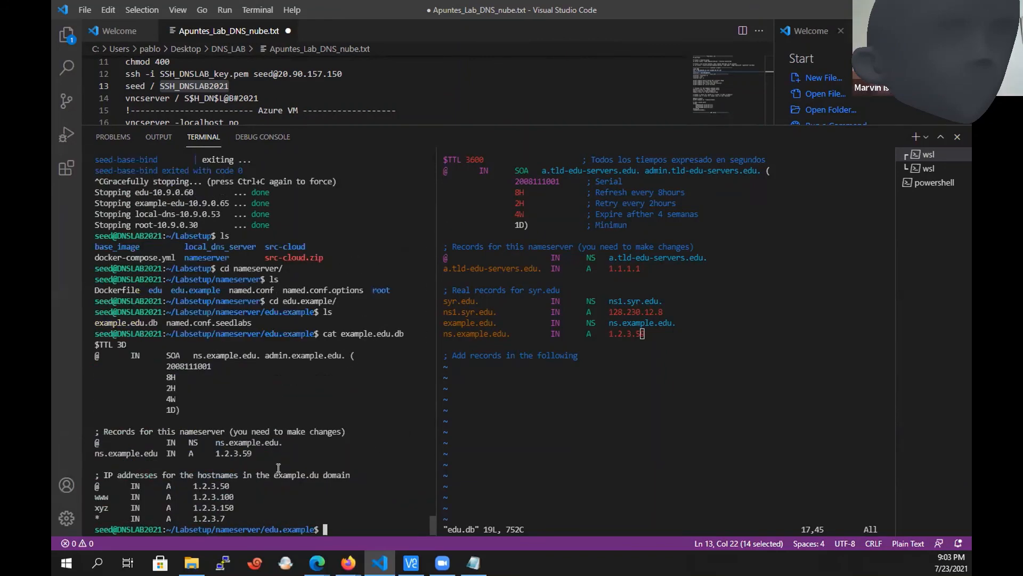
{"action": "left_click_drag", "start_coordinate": [252, 455], "coordinate": [88, 442]}
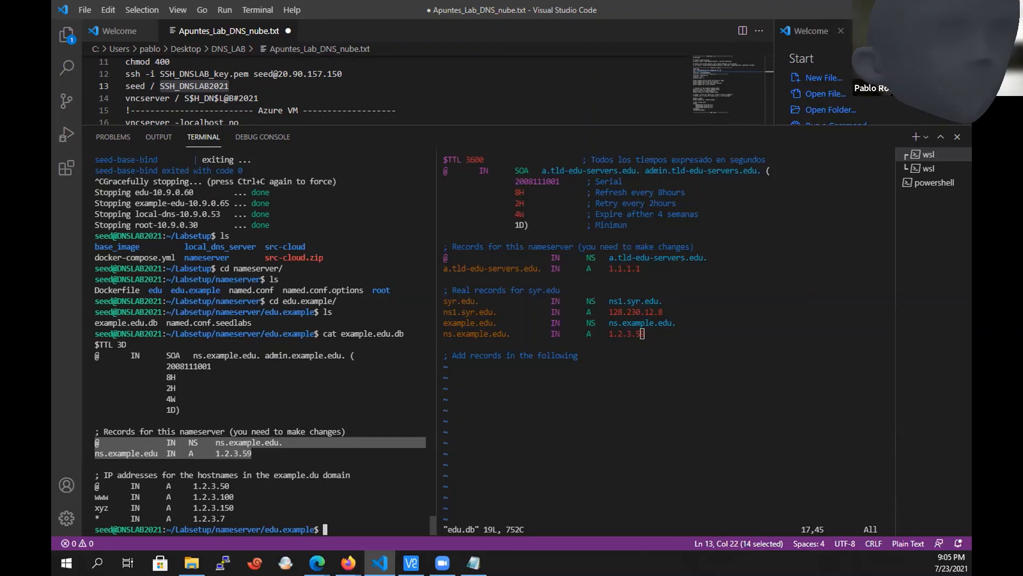
Switch to the Firefox presentation window to view the Linux DNS server configuration slide.
{"action": "key", "text": "alt+Tab"}
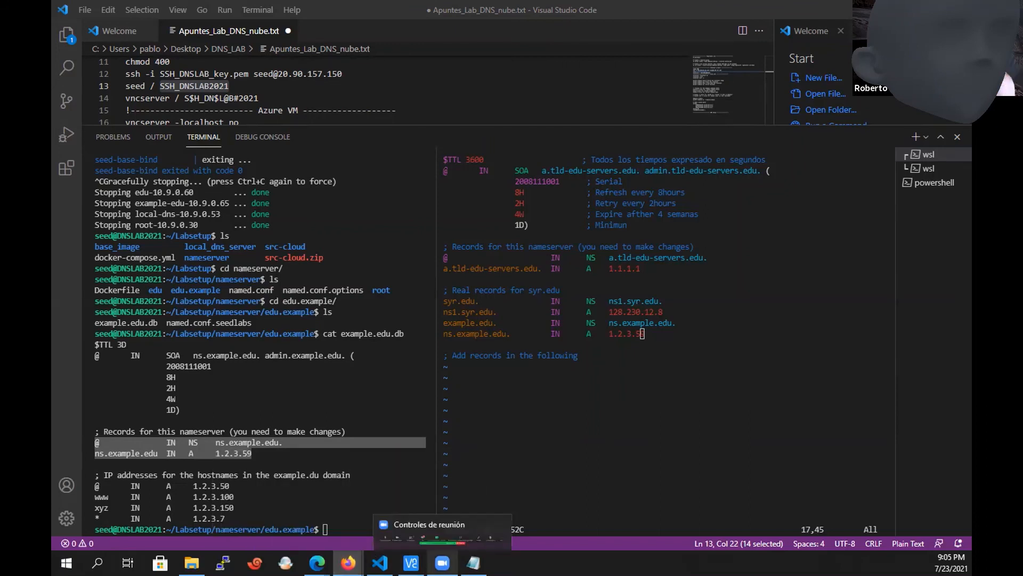
{"action": "mouse_move", "coordinate": [379, 563]}
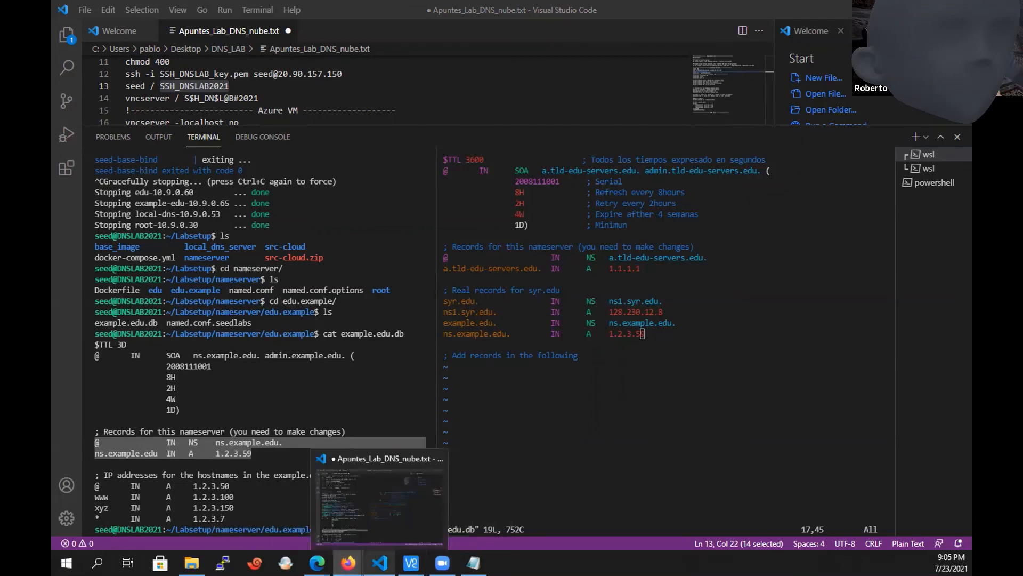
{"action": "mouse_move", "coordinate": [348, 563]}
{"action": "left_click", "coordinate": [412, 506]}
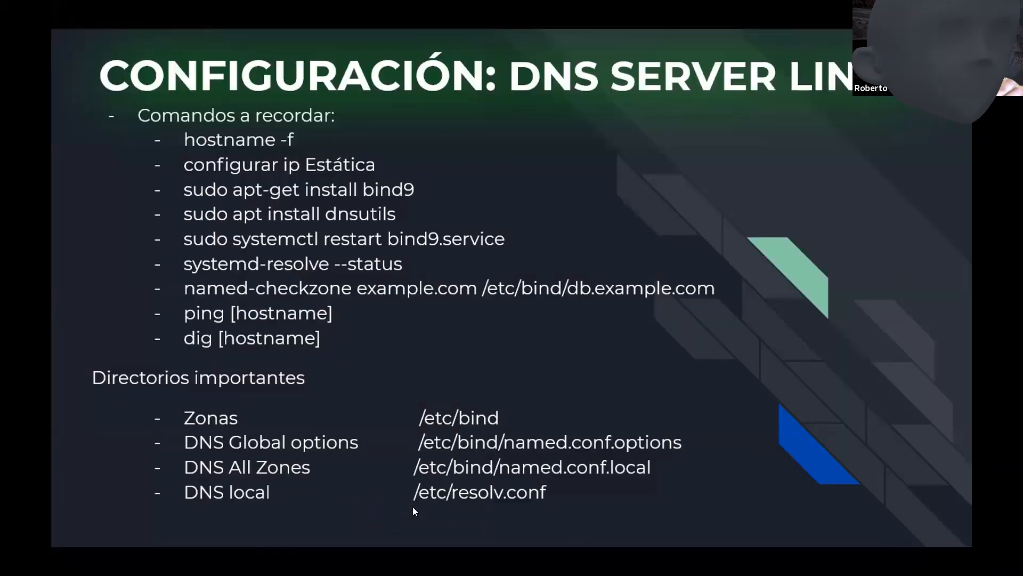
Go back through the presentation slides to the DNS cache diagram showing the root, TLD and authoritative servers.
{"action": "key", "text": "Left"}
{"action": "key", "text": "Left"}
{"action": "key", "text": "Left"}
{"action": "key", "text": "Left"}
{"action": "key", "text": "Left"}
{"action": "key", "text": "Left"}
{"action": "key", "text": "Left"}
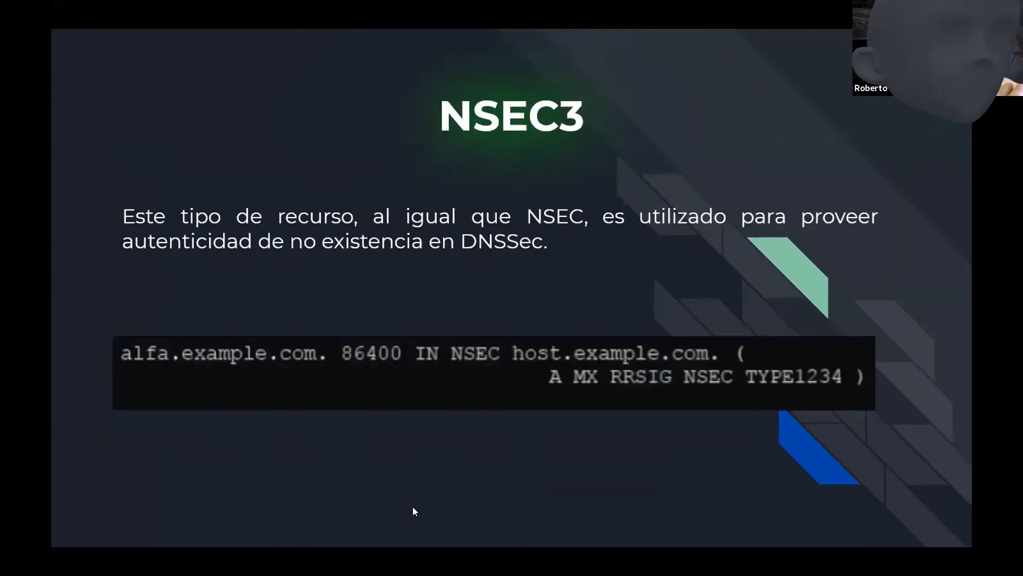
{"action": "key", "text": "Left"}
{"action": "key", "text": "Left"}
{"action": "key", "text": "Left"}
{"action": "key", "text": "Left"}
{"action": "key", "text": "Left"}
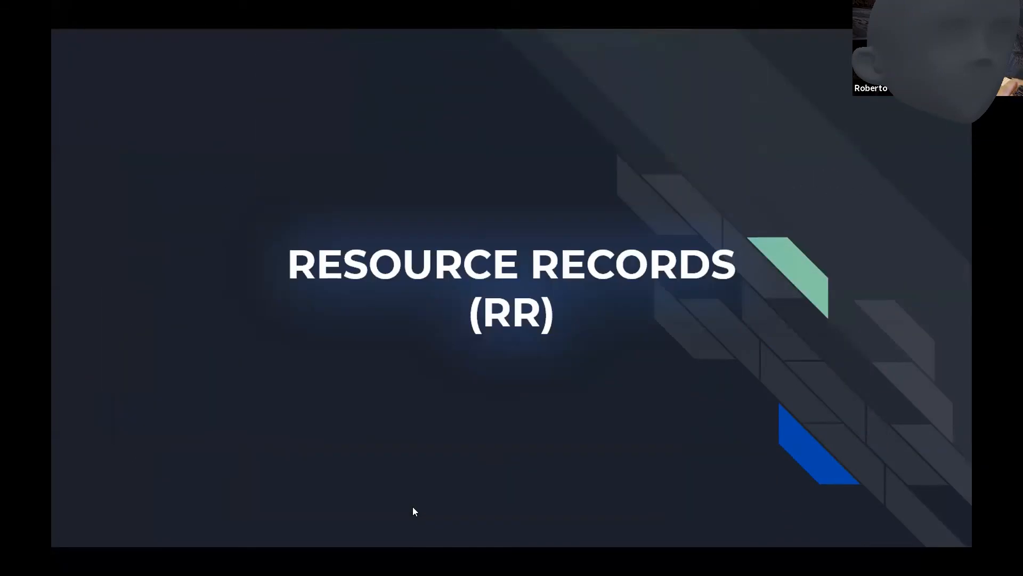
{"action": "key", "text": "Left"}
{"action": "key", "text": "Left"}
{"action": "key", "text": "Left"}
{"action": "key", "text": "Left"}
{"action": "key", "text": "Left"}
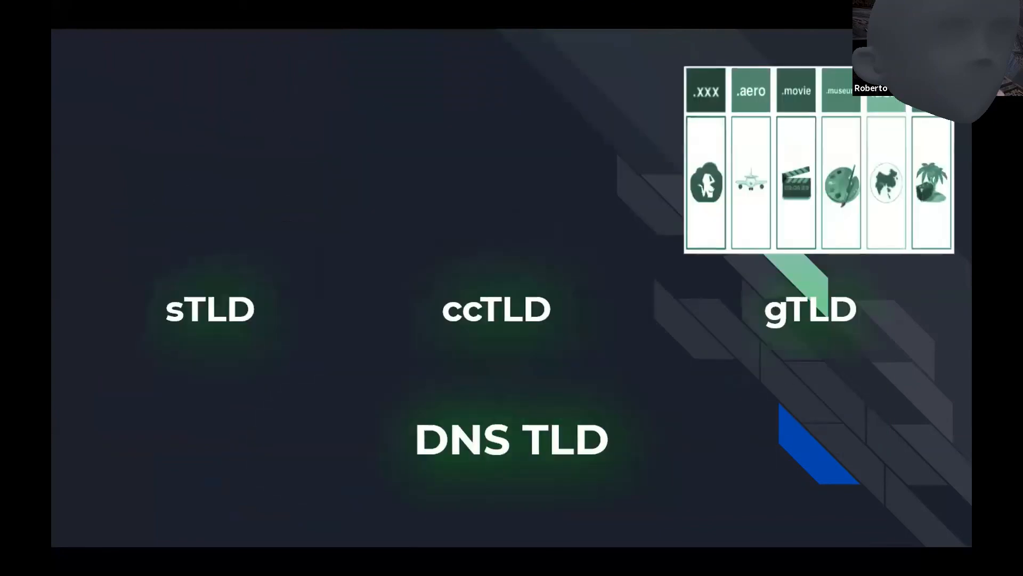
{"action": "key", "text": "Left"}
{"action": "key", "text": "Left"}
{"action": "key", "text": "Left"}
{"action": "key", "text": "Left"}
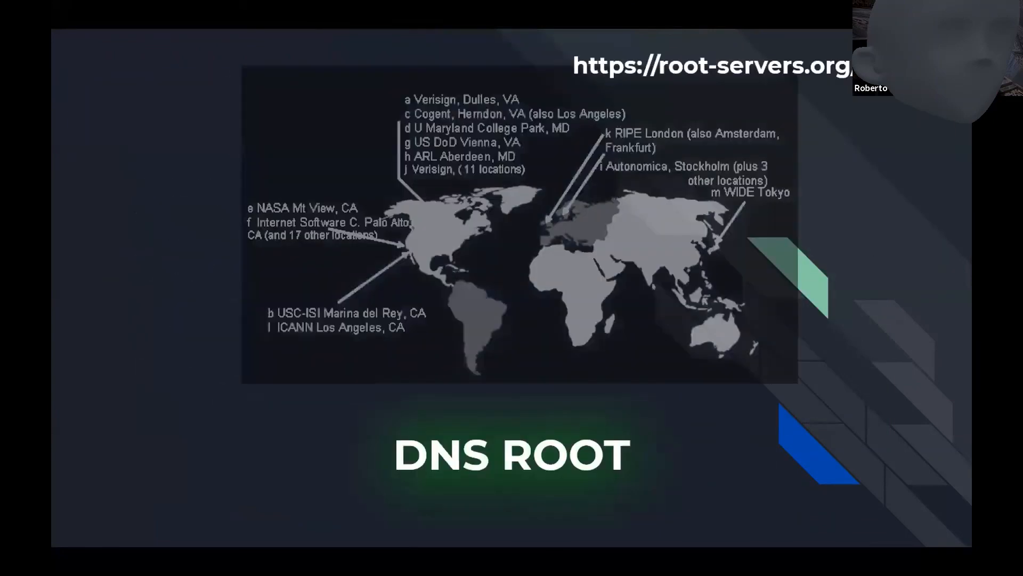
{"action": "key", "text": "Left"}
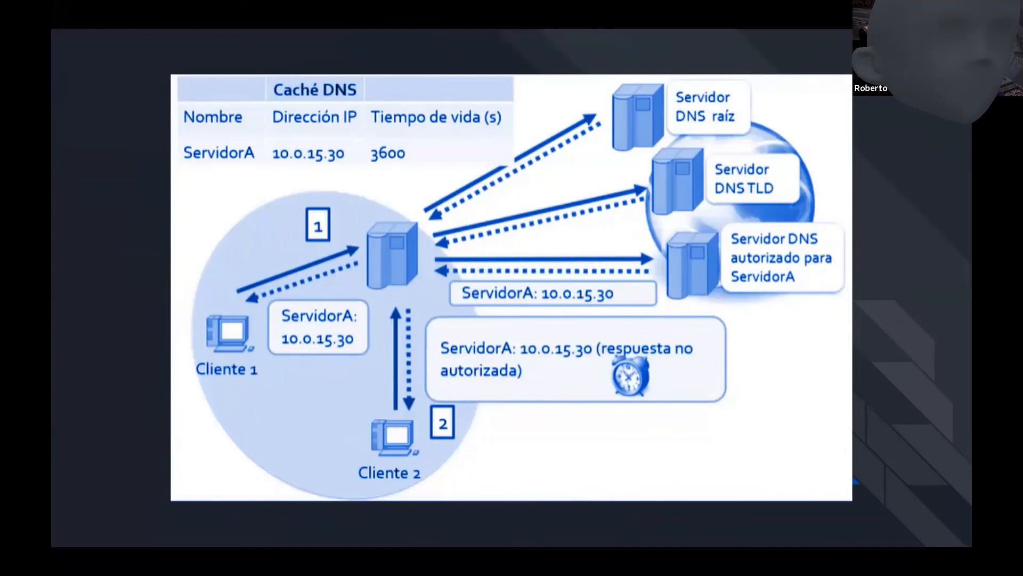
Switch to the LAB3 zone transfer notes in Notepad, review the exercise steps through to the end, and minimize the window.
{"action": "key", "text": "alt+Tab"}
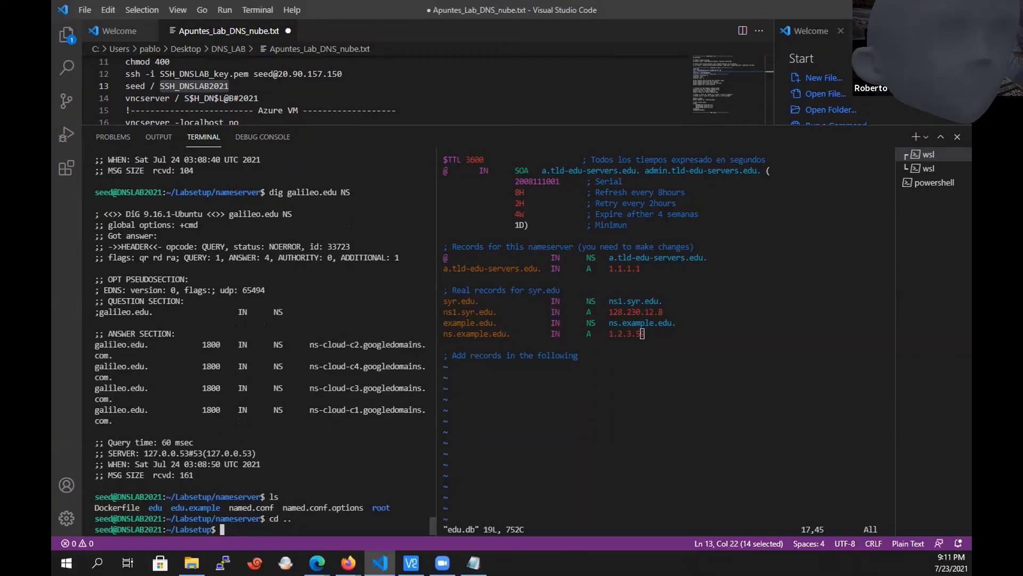
{"action": "key", "text": "alt+Tab"}
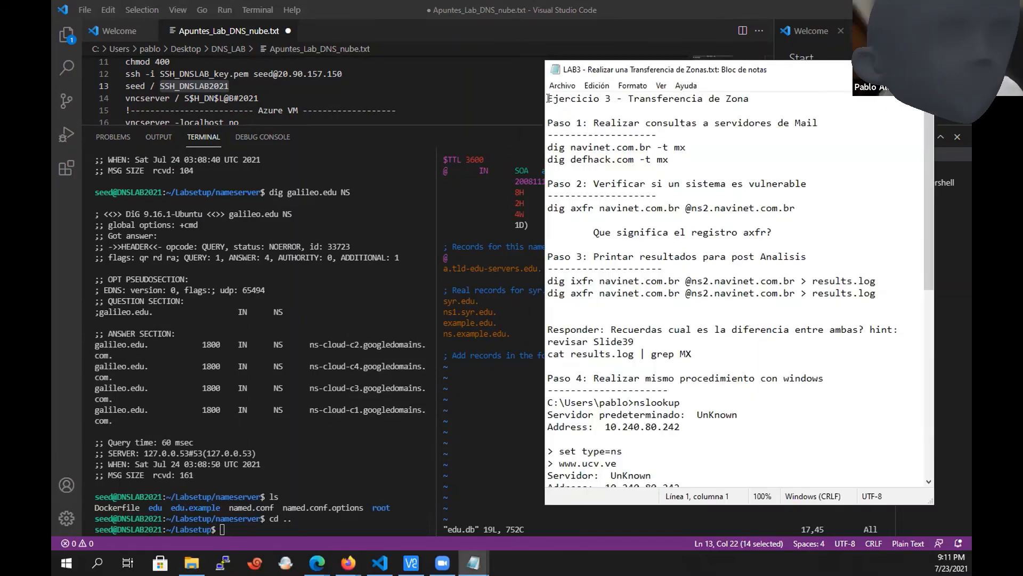
{"action": "left_click_drag", "start_coordinate": [549, 97], "coordinate": [639, 480]}
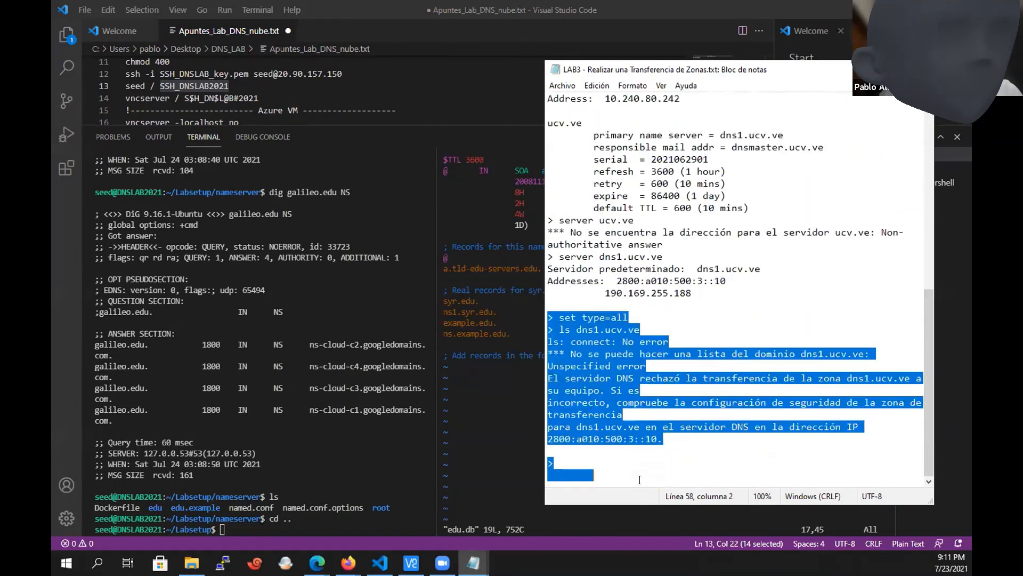
{"action": "left_click", "coordinate": [646, 474]}
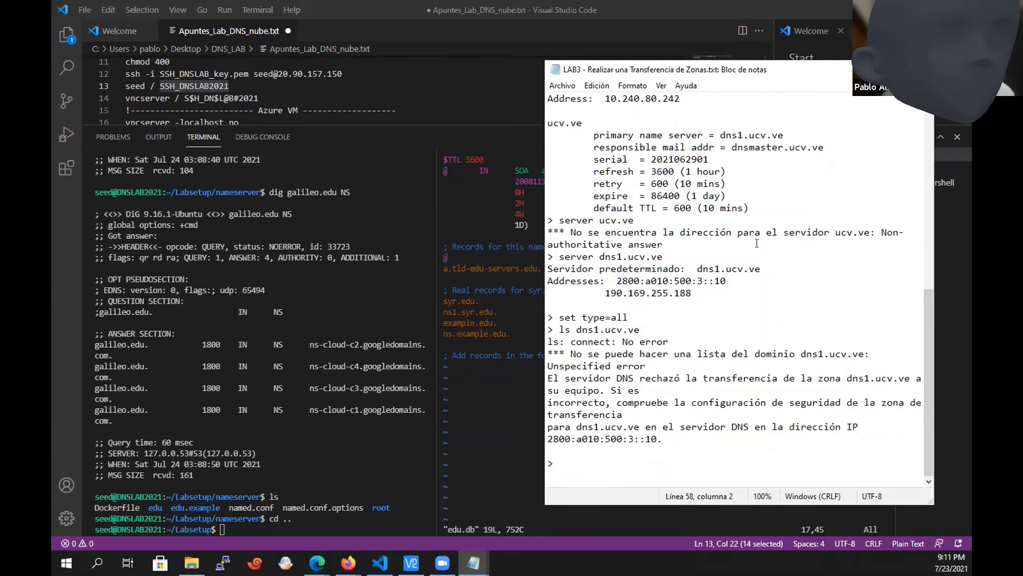
{"action": "left_click", "coordinate": [860, 70]}
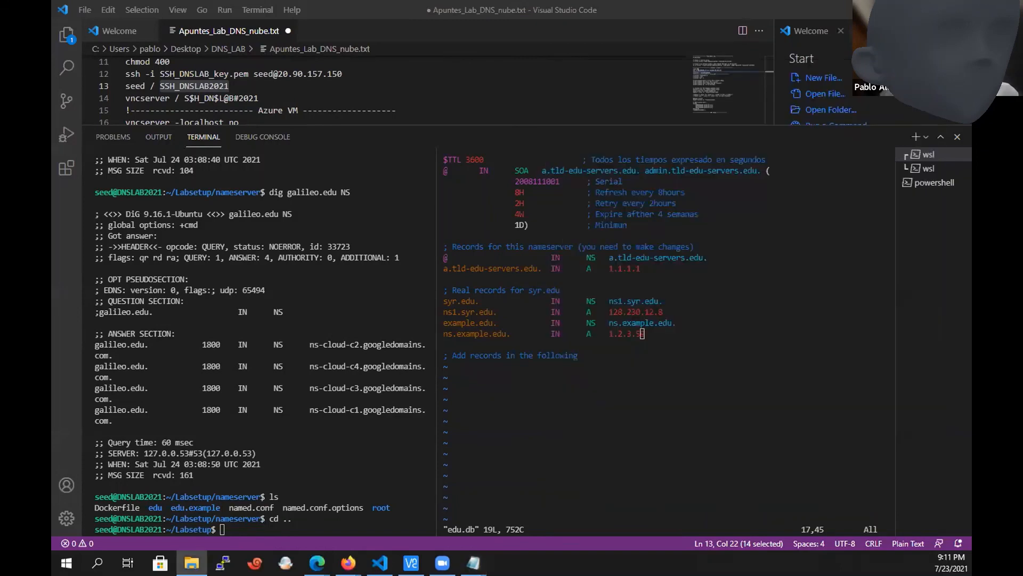
Save edu.db in vi with :wq! and return to the shell.
{"action": "left_click", "coordinate": [633, 426]}
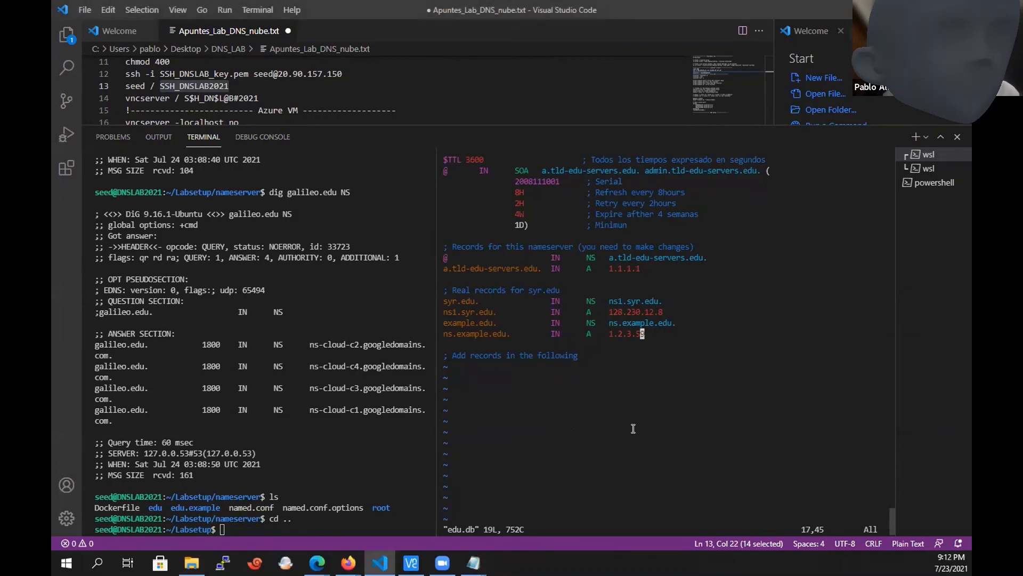
{"action": "type", "text": ":wq!"}
{"action": "key", "text": "Return"}
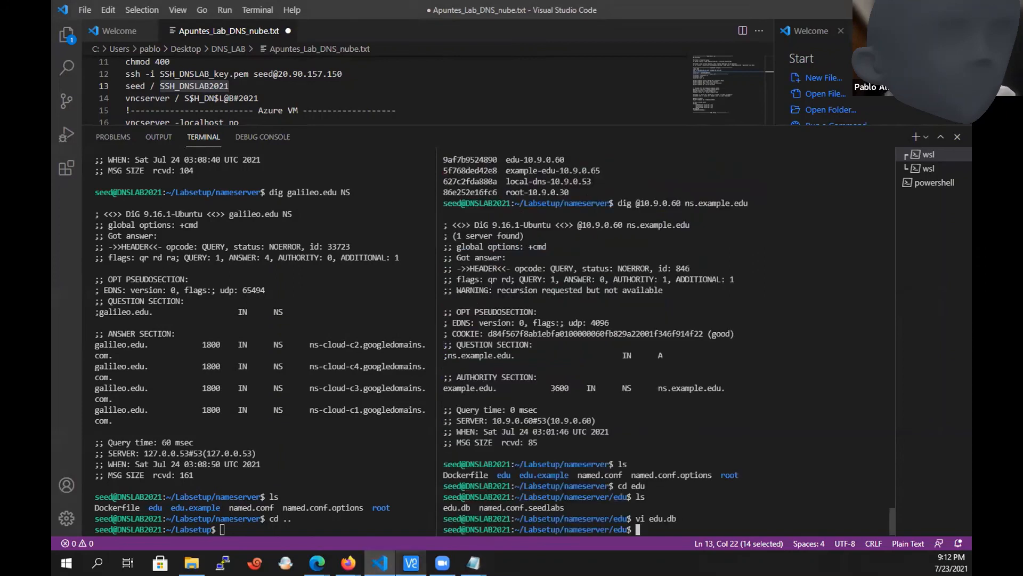
Switch to the VNC Viewer window.
{"action": "mouse_move", "coordinate": [411, 563]}
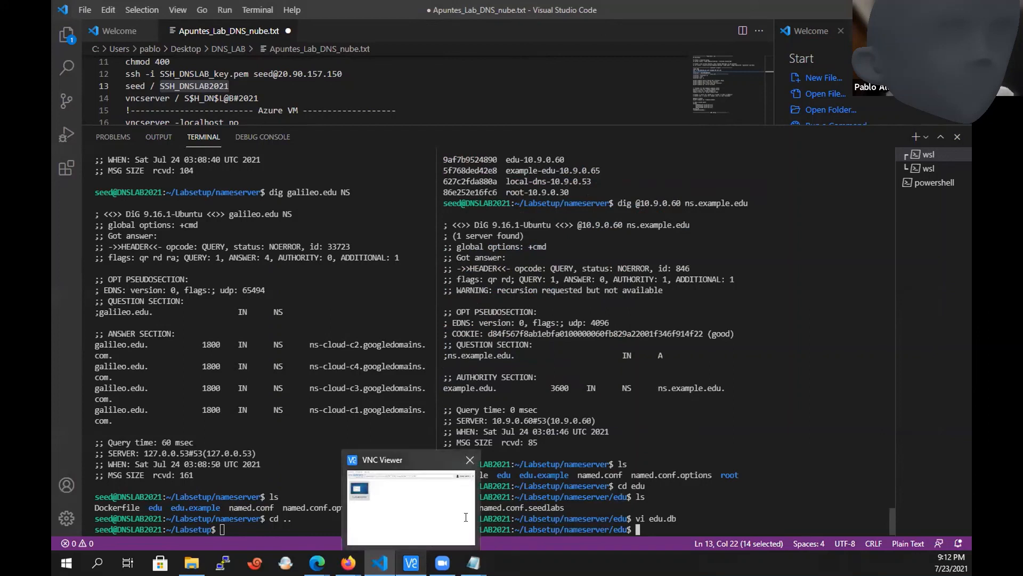